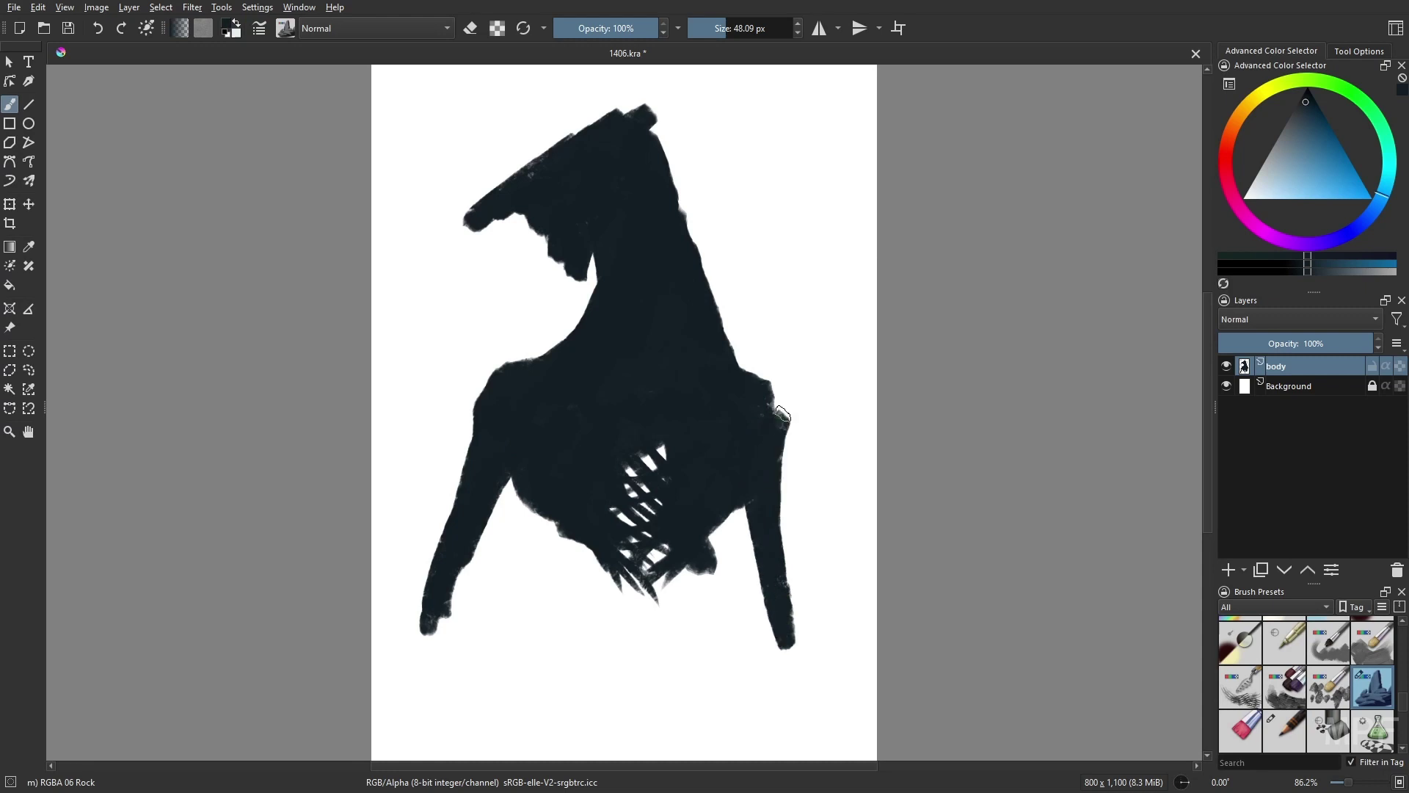
Paint rounded shoulders, the waist and a wide hip block onto the dark silhouette on the body layer
{"action": "mouse_move", "coordinate": [756, 367]}
{"action": "left_mouse_down"}
{"action": "mouse_move", "coordinate": [789, 477]}
{"action": "mouse_move", "coordinate": [793, 639]}
{"action": "left_mouse_up"}
{"action": "left_click_drag", "start_coordinate": [514, 360], "coordinate": [466, 470]}
{"action": "mouse_move", "coordinate": [551, 521]}
{"action": "left_mouse_down"}
{"action": "mouse_move", "coordinate": [646, 635]}
{"action": "mouse_move", "coordinate": [609, 679]}
{"action": "left_mouse_up"}
{"action": "key", "text": "bracketright"}
{"action": "key", "text": "bracketright"}
{"action": "mouse_move", "coordinate": [661, 573]}
{"action": "left_mouse_down"}
{"action": "mouse_move", "coordinate": [612, 653]}
{"action": "mouse_move", "coordinate": [646, 676]}
{"action": "mouse_move", "coordinate": [541, 698]}
{"action": "mouse_move", "coordinate": [614, 676]}
{"action": "mouse_move", "coordinate": [590, 712]}
{"action": "mouse_move", "coordinate": [705, 716]}
{"action": "left_mouse_up"}
{"action": "scroll", "coordinate": [541, 699], "scroll_direction": "down", "scroll_amount": 1}
{"action": "mouse_move", "coordinate": [558, 715]}
{"action": "left_mouse_down"}
{"action": "mouse_move", "coordinate": [540, 649]}
{"action": "mouse_move", "coordinate": [524, 662]}
{"action": "left_mouse_up"}
Refine the waist, ribcage sides and upper arms of the silhouette with a brush of 23.58 px
{"action": "key", "text": "e"}
{"action": "key", "text": "e"}
{"action": "mouse_move", "coordinate": [705, 661]}
{"action": "left_mouse_down"}
{"action": "mouse_move", "coordinate": [695, 719]}
{"action": "mouse_move", "coordinate": [675, 594]}
{"action": "mouse_move", "coordinate": [737, 527]}
{"action": "mouse_move", "coordinate": [577, 616]}
{"action": "left_mouse_up"}
{"action": "key", "text": "bracketleft"}
{"action": "key", "text": "bracketleft"}
{"action": "key", "text": "bracketleft"}
{"action": "key", "text": "bracketleft"}
{"action": "key", "text": "bracketleft"}
{"action": "left_click_drag", "start_coordinate": [584, 522], "coordinate": [562, 636]}
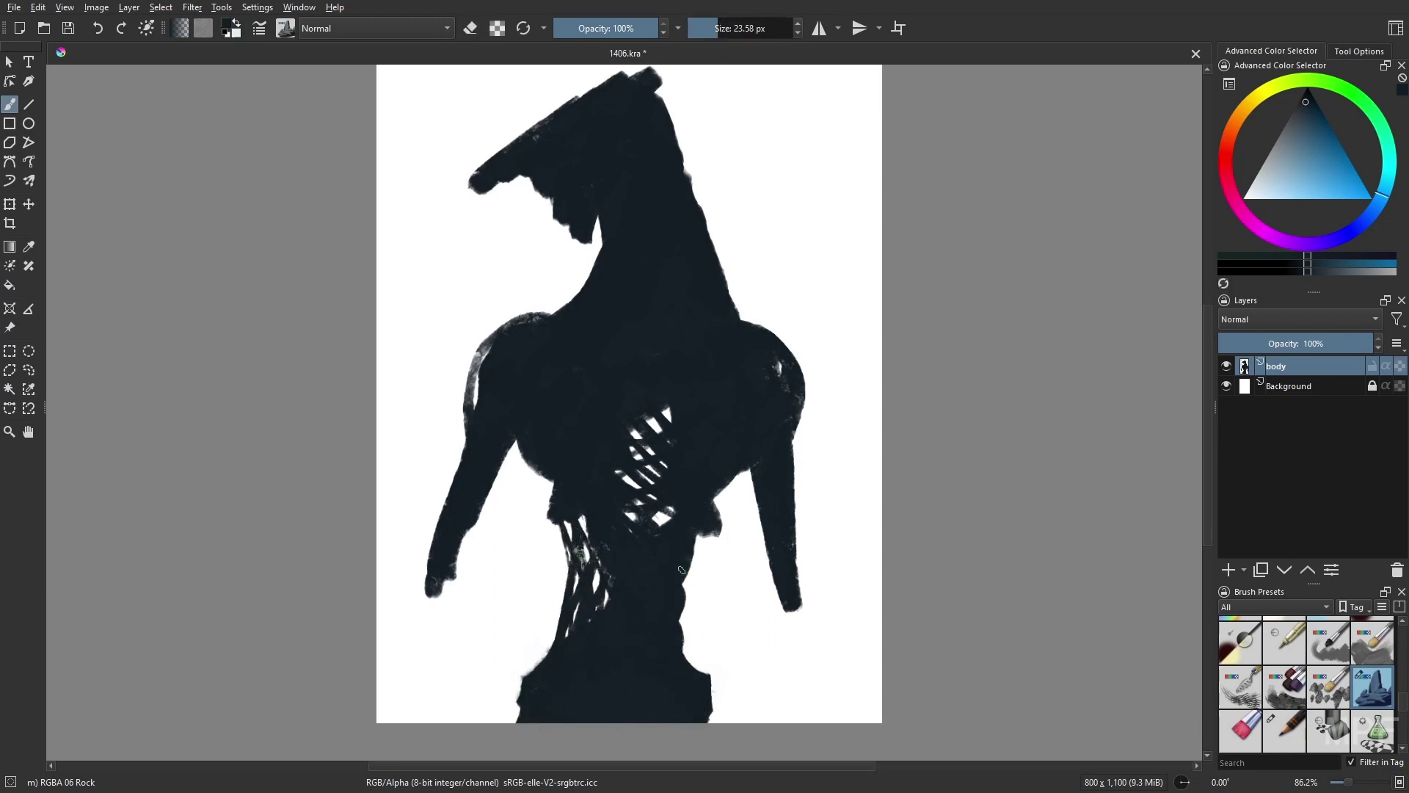
{"action": "left_click_drag", "start_coordinate": [682, 569], "coordinate": [749, 470]}
{"action": "mouse_move", "coordinate": [551, 484]}
{"action": "left_mouse_down"}
{"action": "mouse_move", "coordinate": [524, 444]}
{"action": "mouse_move", "coordinate": [441, 591]}
{"action": "left_mouse_up"}
{"action": "left_click_drag", "start_coordinate": [749, 473], "coordinate": [753, 504]}
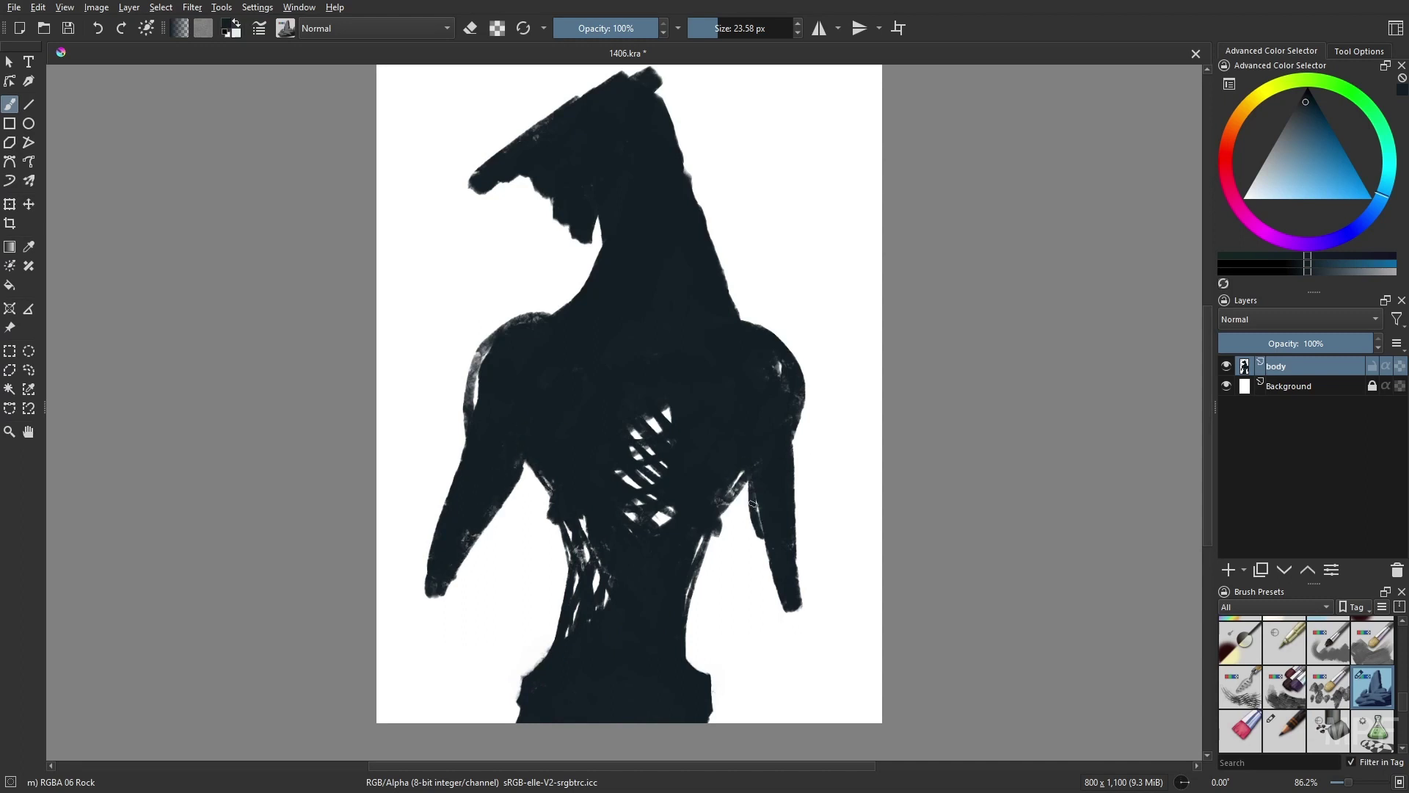
Mirror the view, select the waist and hips freehand, rotate them slightly and deselect
{"action": "key", "text": "m"}
{"action": "left_click", "coordinate": [29, 370]}
{"action": "mouse_move", "coordinate": [518, 662]}
{"action": "left_mouse_down"}
{"action": "mouse_move", "coordinate": [525, 745]}
{"action": "mouse_move", "coordinate": [580, 566]}
{"action": "mouse_move", "coordinate": [517, 661]}
{"action": "left_mouse_up"}
{"action": "key", "text": "ctrl+t"}
{"action": "mouse_move", "coordinate": [856, 610]}
{"action": "left_mouse_down"}
{"action": "mouse_move", "coordinate": [764, 642]}
{"action": "mouse_move", "coordinate": [853, 651]}
{"action": "left_mouse_up"}
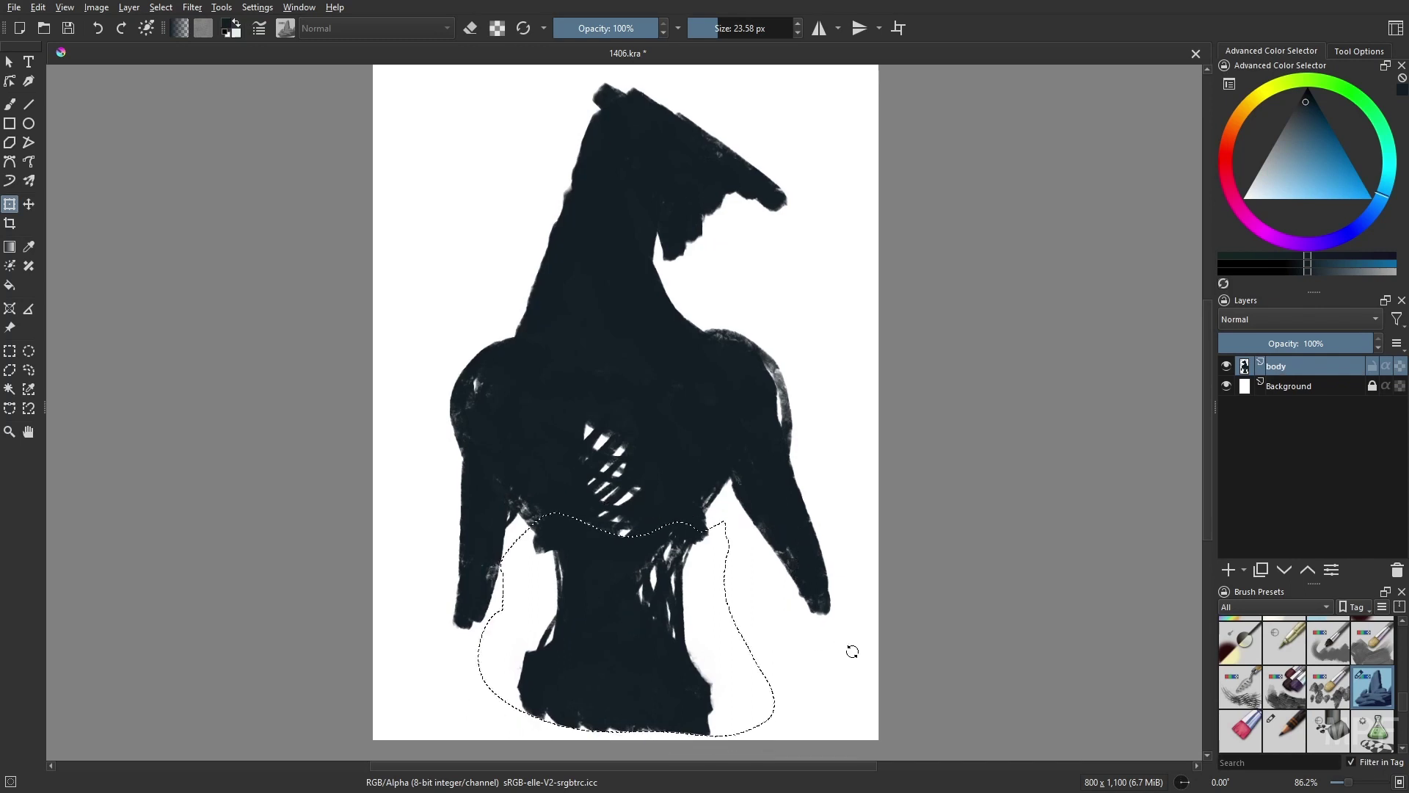
{"action": "left_click", "coordinate": [10, 103]}
{"action": "key", "text": "ctrl+shift+a"}
Widen the waist edge and extend both arms with dark forearms reaching the canvas's lower edge
{"action": "mouse_move", "coordinate": [514, 683]}
{"action": "left_mouse_down"}
{"action": "mouse_move", "coordinate": [575, 721]}
{"action": "mouse_move", "coordinate": [689, 717]}
{"action": "mouse_move", "coordinate": [553, 608]}
{"action": "mouse_move", "coordinate": [554, 624]}
{"action": "mouse_move", "coordinate": [530, 511]}
{"action": "mouse_move", "coordinate": [427, 668]}
{"action": "mouse_move", "coordinate": [478, 633]}
{"action": "mouse_move", "coordinate": [521, 555]}
{"action": "left_mouse_up"}
{"action": "key", "text": "e"}
{"action": "mouse_move", "coordinate": [448, 580]}
{"action": "left_mouse_down"}
{"action": "mouse_move", "coordinate": [441, 455]}
{"action": "mouse_move", "coordinate": [419, 734]}
{"action": "left_mouse_up"}
{"action": "key", "text": "e"}
{"action": "left_click_drag", "start_coordinate": [469, 609], "coordinate": [477, 734]}
{"action": "left_click_drag", "start_coordinate": [477, 653], "coordinate": [470, 734]}
{"action": "mouse_move", "coordinate": [767, 543]}
{"action": "left_mouse_down"}
{"action": "mouse_move", "coordinate": [795, 653]}
{"action": "mouse_move", "coordinate": [793, 738]}
{"action": "left_mouse_up"}
{"action": "left_click_drag", "start_coordinate": [782, 609], "coordinate": [775, 738]}
{"action": "mouse_move", "coordinate": [822, 617]}
{"action": "left_mouse_down"}
{"action": "mouse_move", "coordinate": [826, 738]}
{"action": "mouse_move", "coordinate": [841, 737]}
{"action": "mouse_move", "coordinate": [830, 691]}
{"action": "mouse_move", "coordinate": [816, 769]}
{"action": "left_mouse_up"}
Refine the back of the neck, the face and the hat-like head outline, using a 24 px brush for the head
{"action": "left_click_drag", "start_coordinate": [558, 302], "coordinate": [507, 440]}
{"action": "mouse_move", "coordinate": [540, 360]}
{"action": "left_mouse_down"}
{"action": "mouse_move", "coordinate": [681, 527]}
{"action": "mouse_move", "coordinate": [564, 299]}
{"action": "left_mouse_up"}
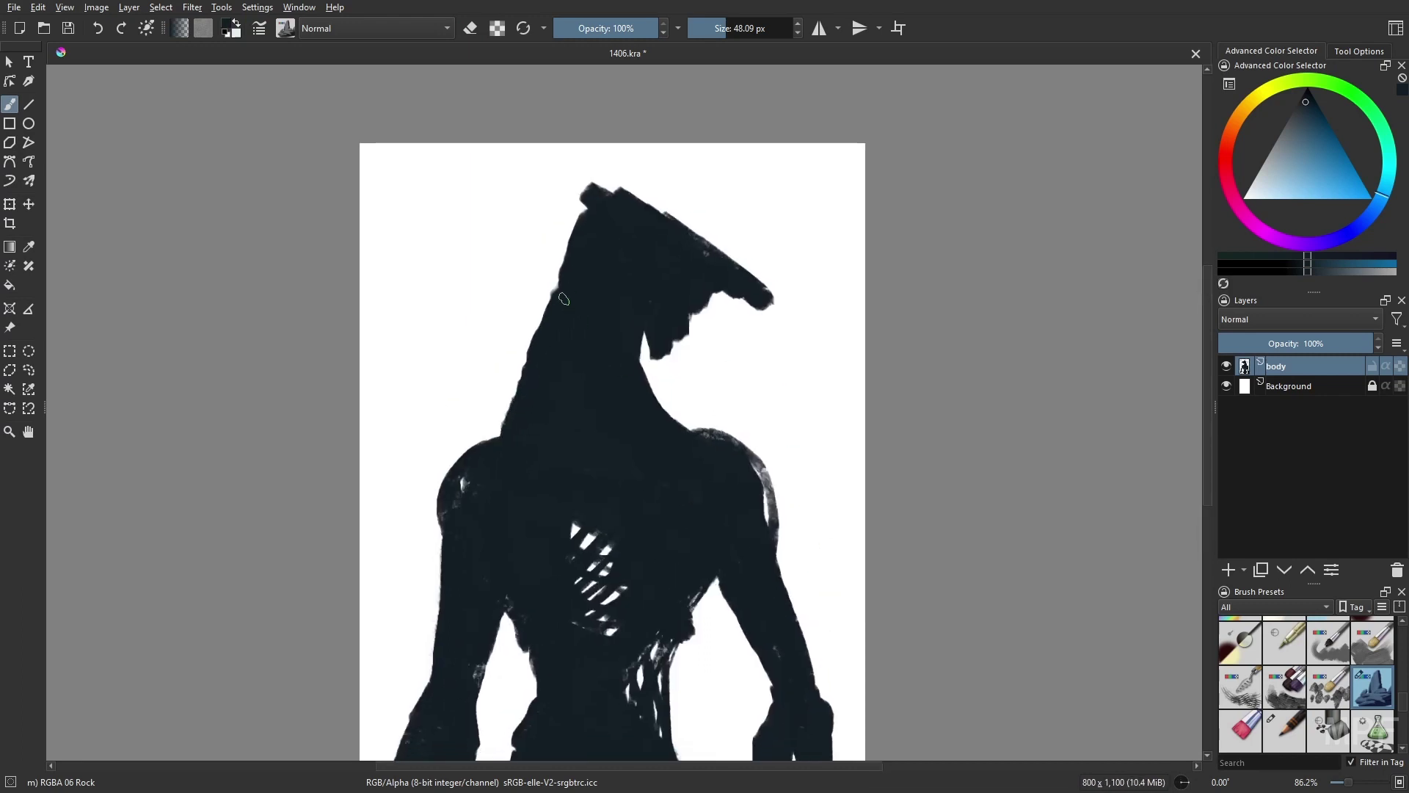
{"action": "key", "text": "bracketleft"}
{"action": "key", "text": "bracketleft"}
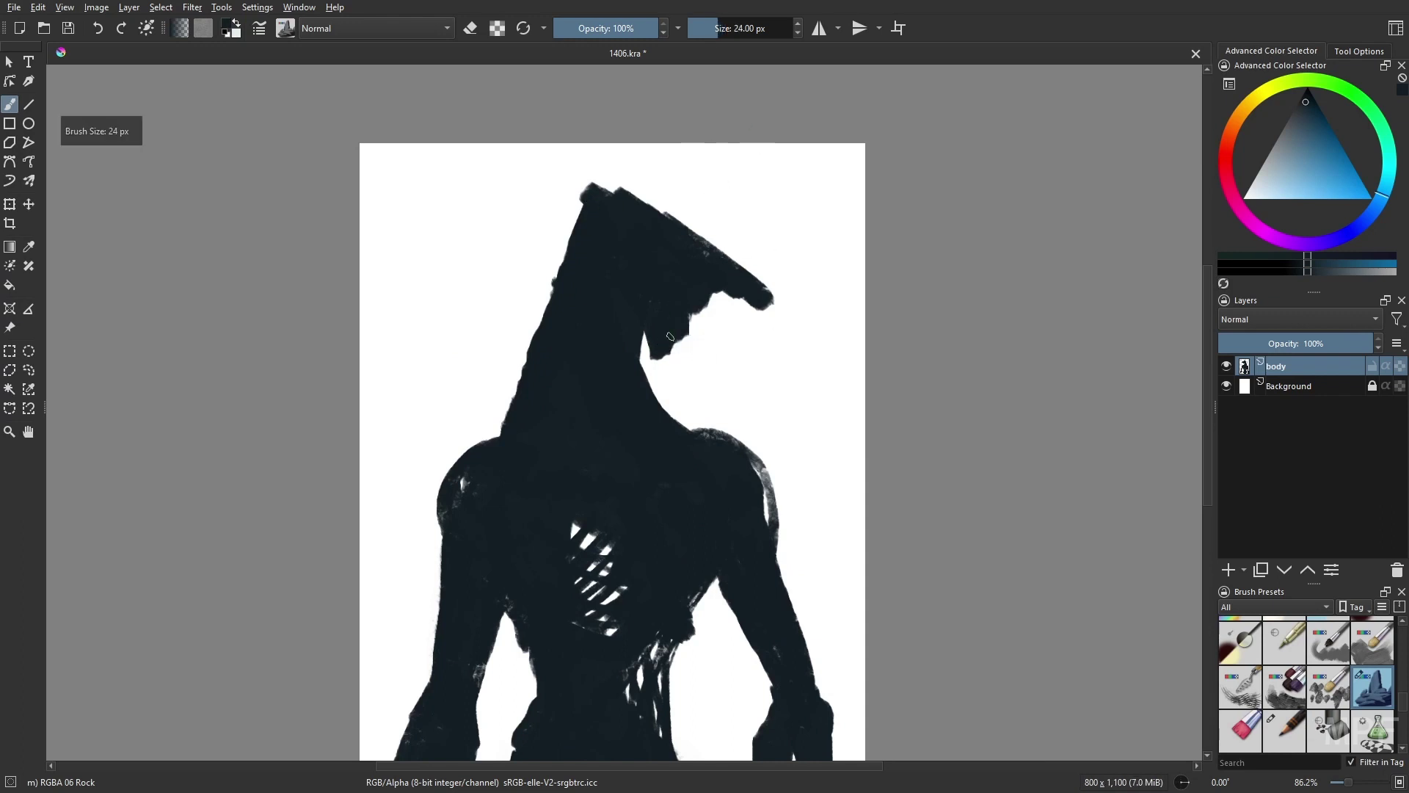
{"action": "left_click_drag", "start_coordinate": [672, 334], "coordinate": [709, 300]}
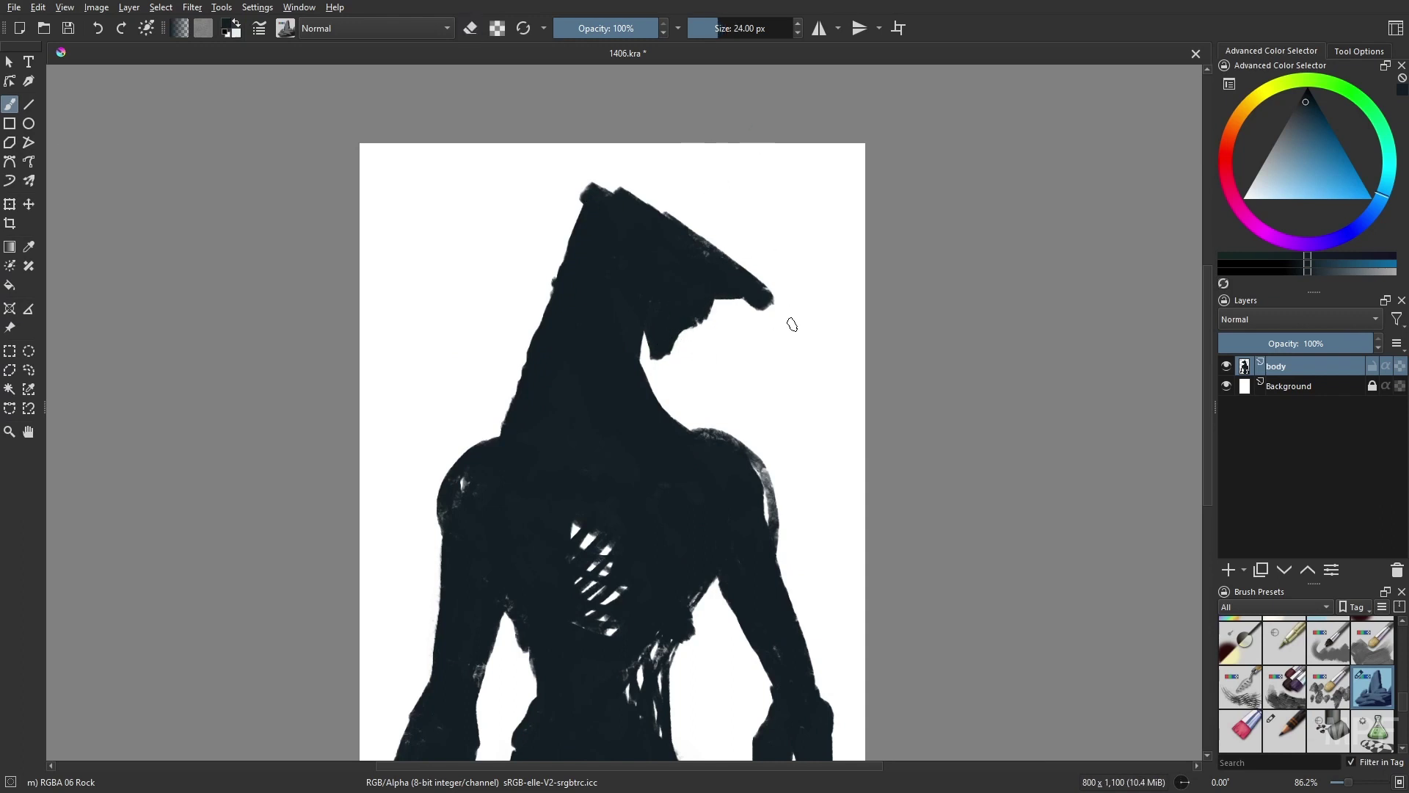
{"action": "mouse_move", "coordinate": [598, 187]}
{"action": "left_mouse_down"}
{"action": "mouse_move", "coordinate": [677, 196]}
{"action": "mouse_move", "coordinate": [755, 262]}
{"action": "left_mouse_up"}
{"action": "left_click_drag", "start_coordinate": [638, 351], "coordinate": [618, 273]}
Clean up the waist, hip and armpit contours with a 50.92 px brush, turning the horizontal mirroring off
{"action": "mouse_move", "coordinate": [557, 430]}
{"action": "left_mouse_down"}
{"action": "mouse_move", "coordinate": [561, 526]}
{"action": "mouse_move", "coordinate": [647, 590]}
{"action": "mouse_move", "coordinate": [635, 546]}
{"action": "mouse_move", "coordinate": [671, 614]}
{"action": "left_mouse_up"}
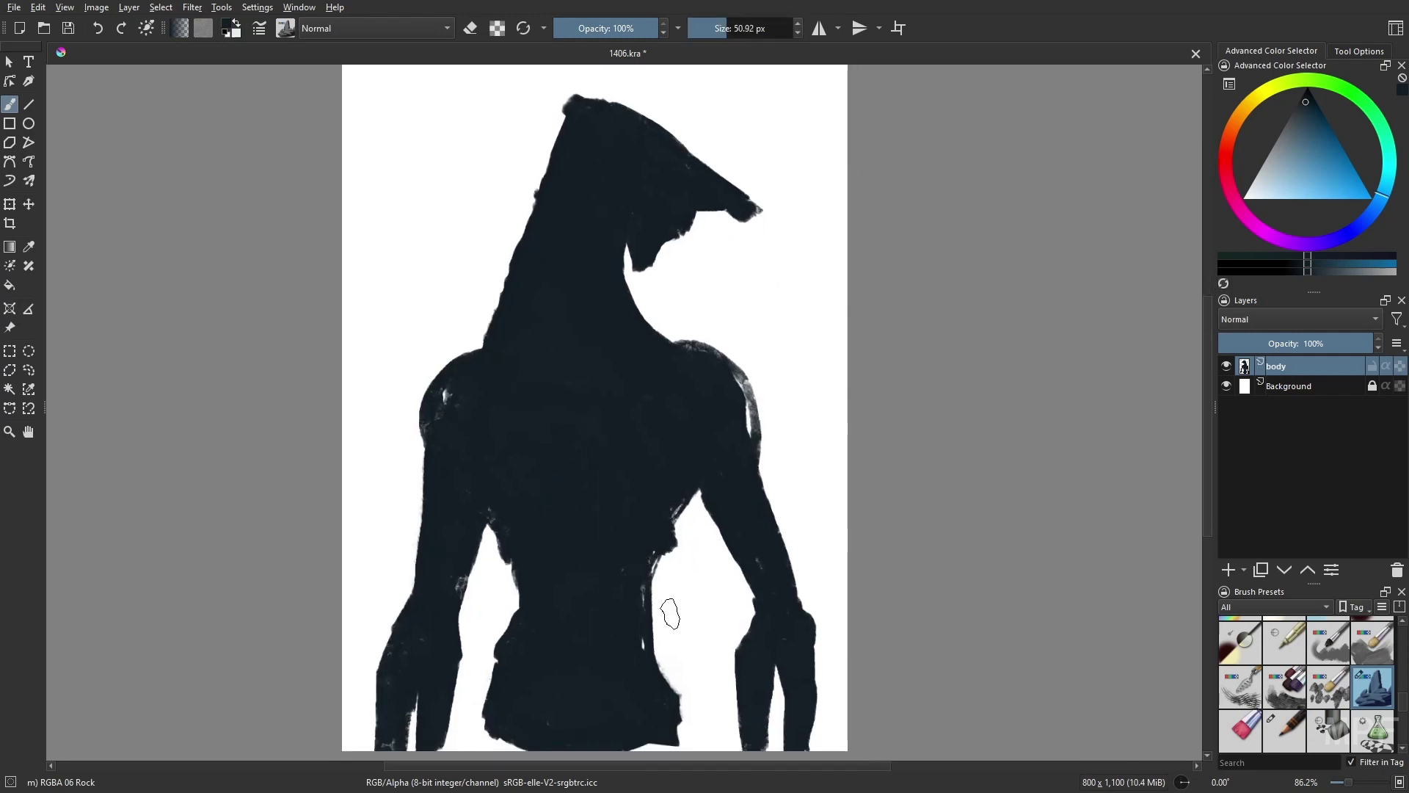
{"action": "scroll", "coordinate": [670, 614], "scroll_direction": "down", "scroll_amount": 2}
{"action": "scroll", "coordinate": [651, 657], "scroll_direction": "up", "scroll_amount": 1}
{"action": "key", "text": "m"}
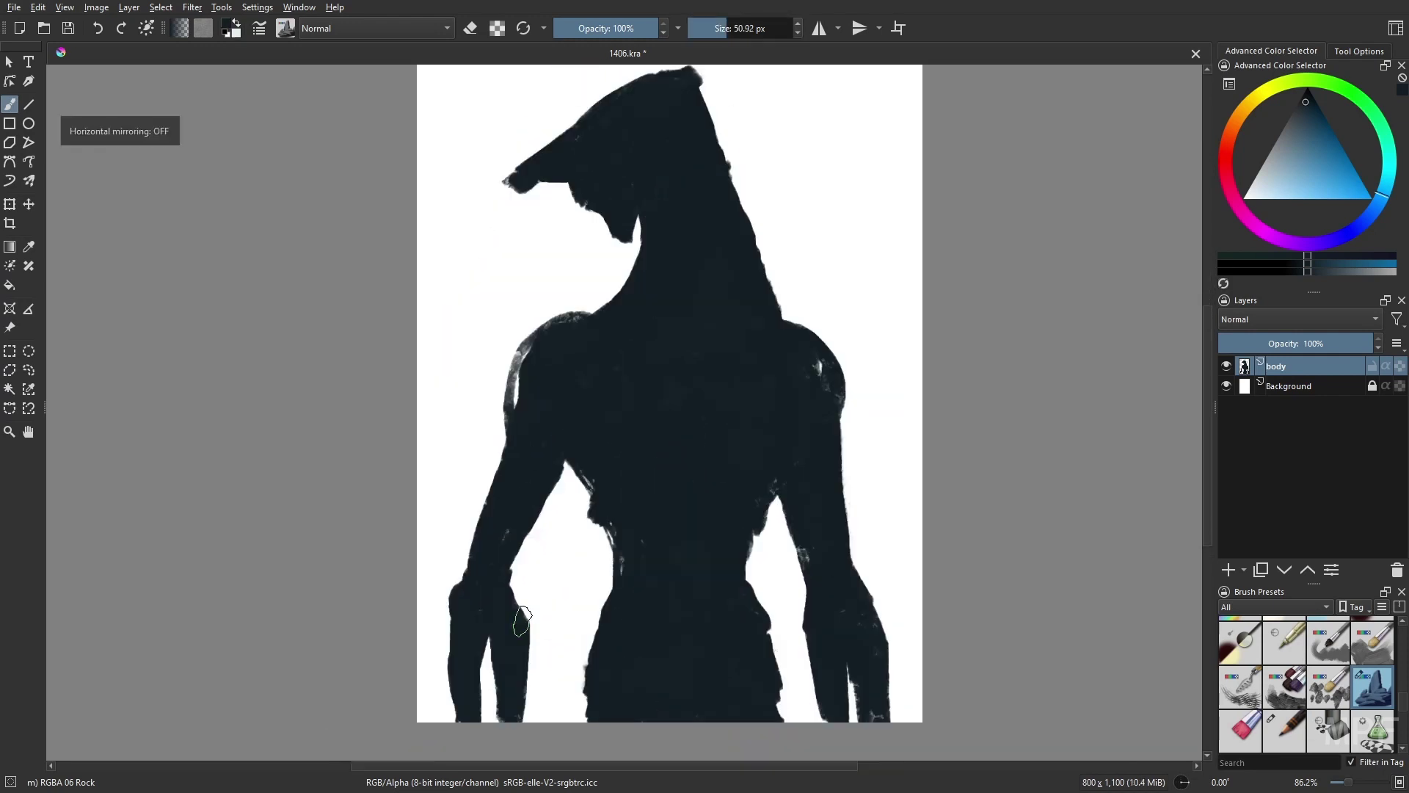
{"action": "key", "text": "e"}
{"action": "key", "text": "e"}
{"action": "key", "text": "e"}
{"action": "key", "text": "e"}
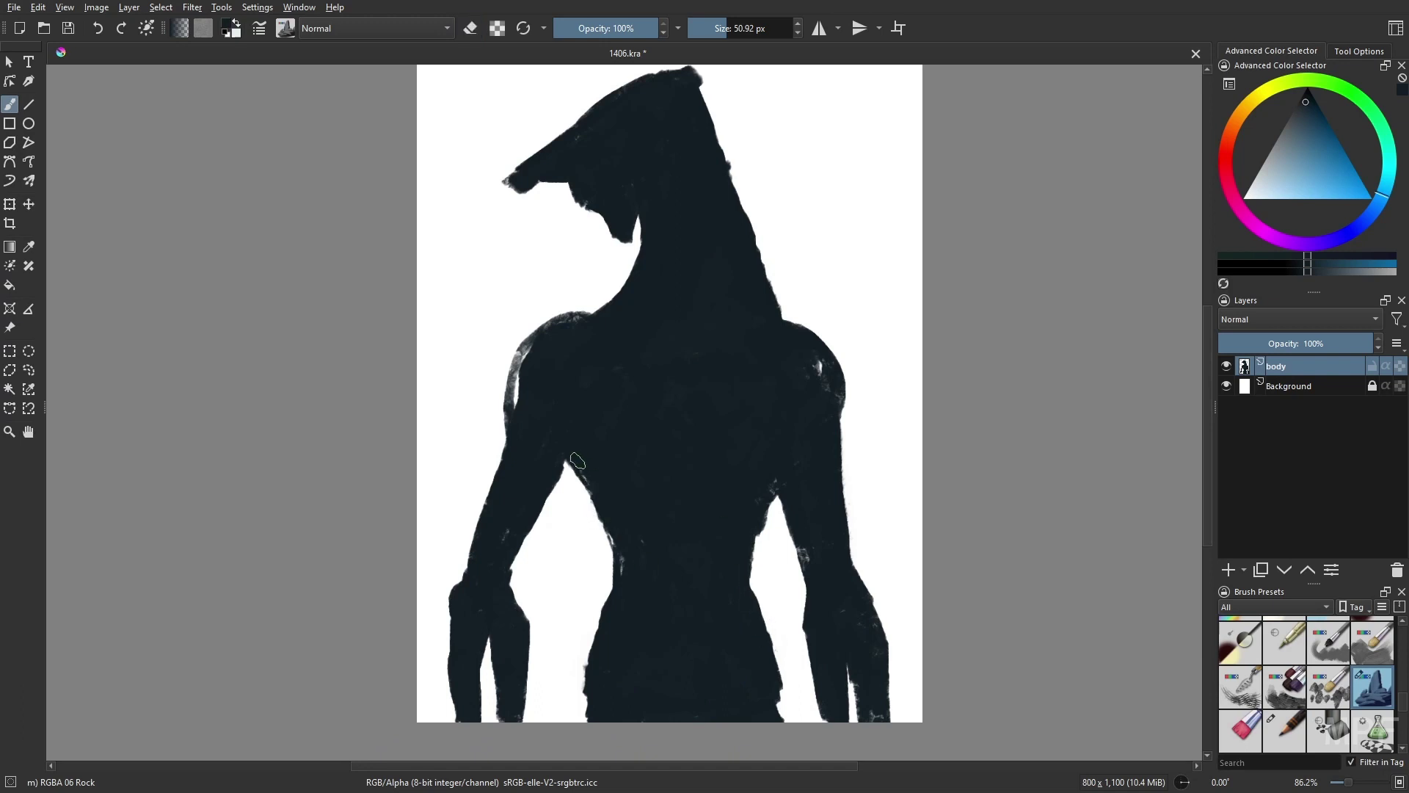
{"action": "left_click_drag", "start_coordinate": [578, 461], "coordinate": [547, 462]}
Sketch thin contour lines around the shoulders, upper arms and forearms with a 12.30 px brush
{"action": "left_click_drag", "start_coordinate": [532, 334], "coordinate": [608, 297]}
{"action": "key", "text": "ctrl+z"}
{"action": "key", "text": "bracketleft"}
{"action": "key", "text": "bracketleft"}
{"action": "key", "text": "bracketleft"}
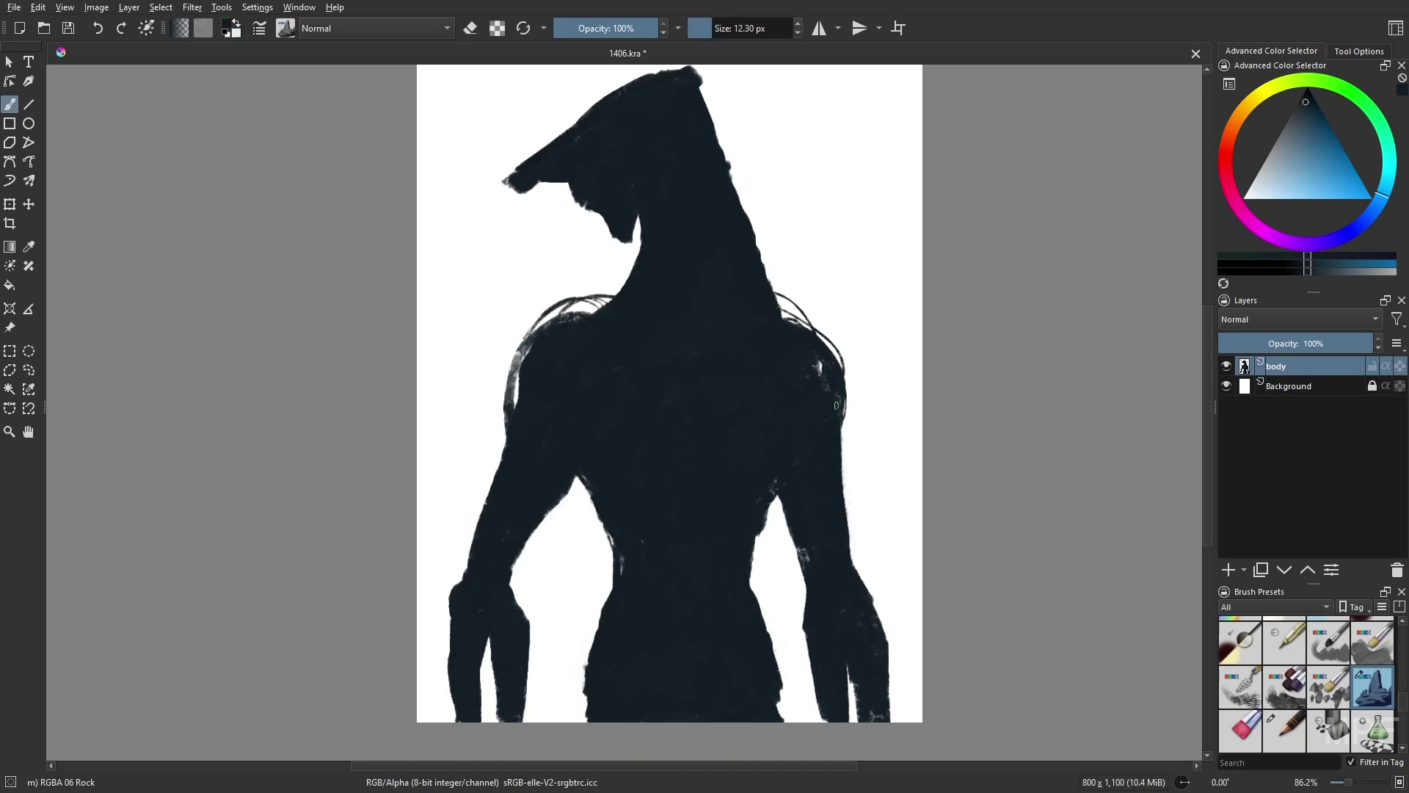
{"action": "left_click_drag", "start_coordinate": [521, 361], "coordinate": [501, 455]}
{"action": "left_click_drag", "start_coordinate": [584, 477], "coordinate": [529, 540]}
{"action": "left_click_drag", "start_coordinate": [771, 504], "coordinate": [802, 552]}
{"action": "left_click_drag", "start_coordinate": [830, 510], "coordinate": [831, 515]}
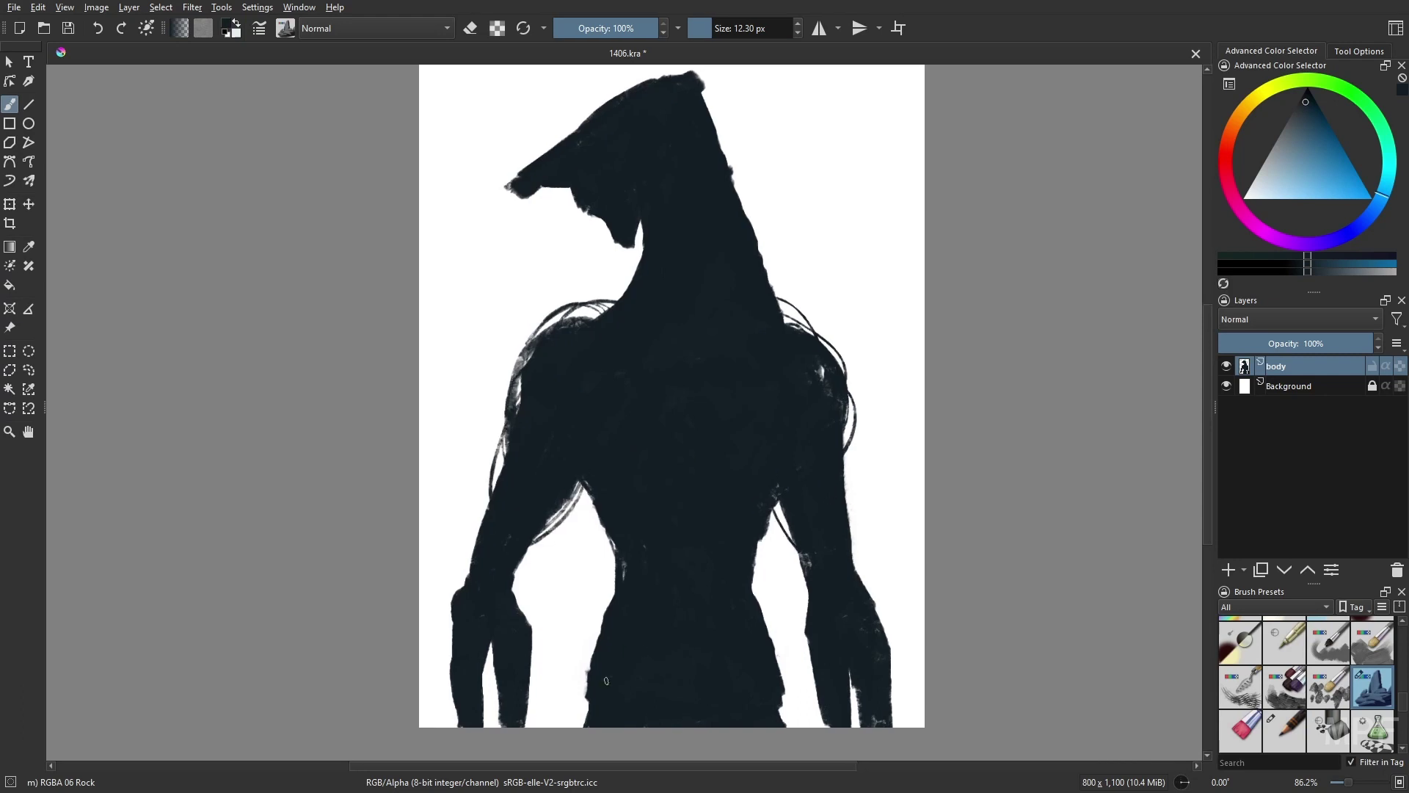
{"action": "left_click_drag", "start_coordinate": [490, 650], "coordinate": [485, 723]}
Block in muted teal planes on the neck, chest, shoulders and one upper arm with the "paint hopefully" brush at 45 px
{"action": "key", "text": "2"}
{"action": "right_click", "coordinate": [934, 499]}
{"action": "left_click", "coordinate": [851, 525]}
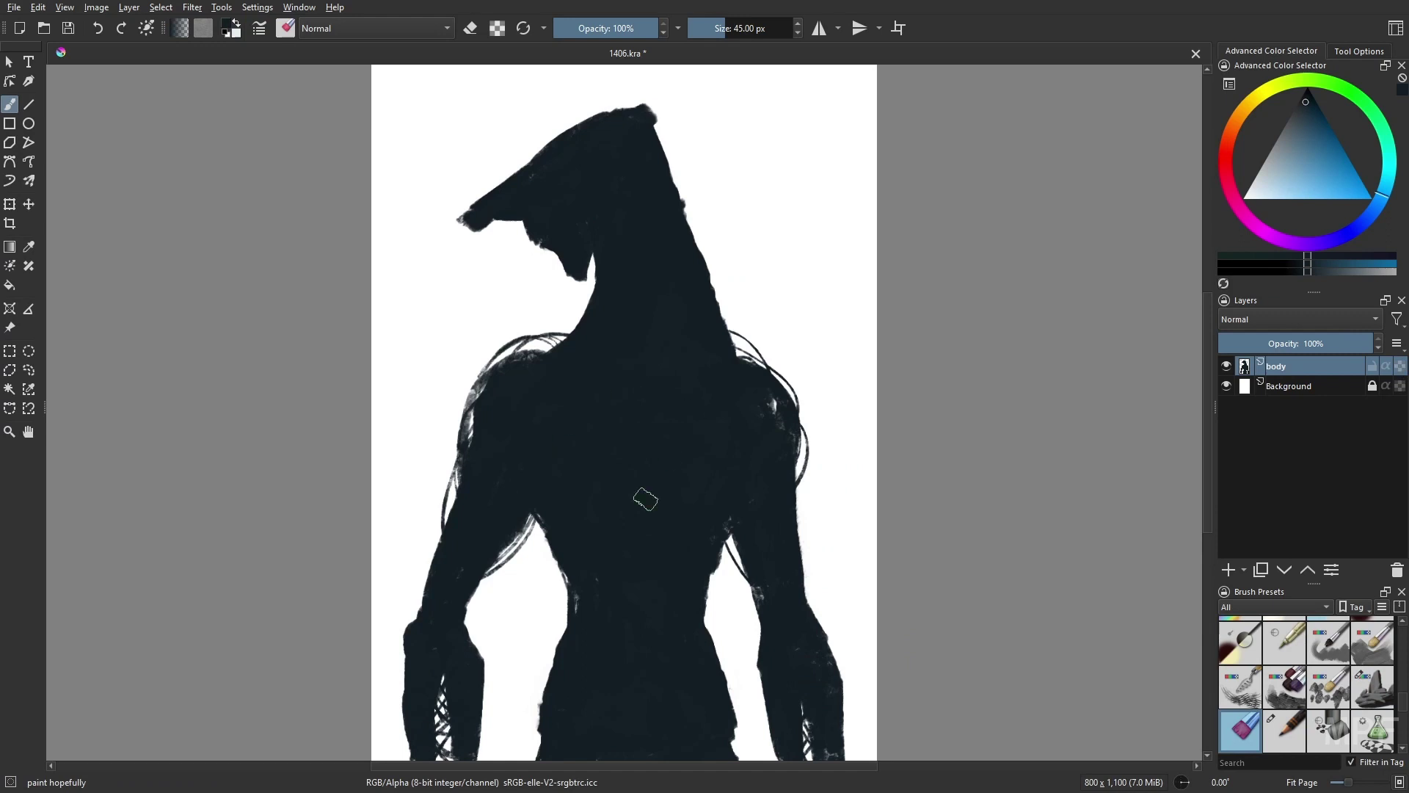
{"action": "left_click", "coordinate": [1300, 124]}
{"action": "mouse_move", "coordinate": [542, 359]}
{"action": "left_mouse_down"}
{"action": "mouse_move", "coordinate": [489, 419]}
{"action": "mouse_move", "coordinate": [473, 466]}
{"action": "mouse_move", "coordinate": [612, 369]}
{"action": "mouse_move", "coordinate": [604, 292]}
{"action": "mouse_move", "coordinate": [665, 365]}
{"action": "left_mouse_up"}
{"action": "mouse_move", "coordinate": [664, 167]}
{"action": "left_mouse_down"}
{"action": "mouse_move", "coordinate": [683, 345]}
{"action": "mouse_move", "coordinate": [715, 367]}
{"action": "mouse_move", "coordinate": [724, 433]}
{"action": "left_mouse_up"}
{"action": "left_click_drag", "start_coordinate": [591, 389], "coordinate": [653, 441]}
{"action": "left_click_drag", "start_coordinate": [734, 396], "coordinate": [786, 448]}
{"action": "left_click_drag", "start_coordinate": [481, 478], "coordinate": [441, 609]}
{"action": "mouse_move", "coordinate": [518, 474]}
{"action": "left_mouse_down"}
{"action": "mouse_move", "coordinate": [500, 513]}
{"action": "mouse_move", "coordinate": [575, 434]}
{"action": "mouse_move", "coordinate": [534, 441]}
{"action": "mouse_move", "coordinate": [586, 427]}
{"action": "mouse_move", "coordinate": [621, 465]}
{"action": "mouse_move", "coordinate": [597, 478]}
{"action": "mouse_move", "coordinate": [663, 464]}
{"action": "mouse_move", "coordinate": [728, 473]}
{"action": "mouse_move", "coordinate": [649, 422]}
{"action": "left_mouse_up"}
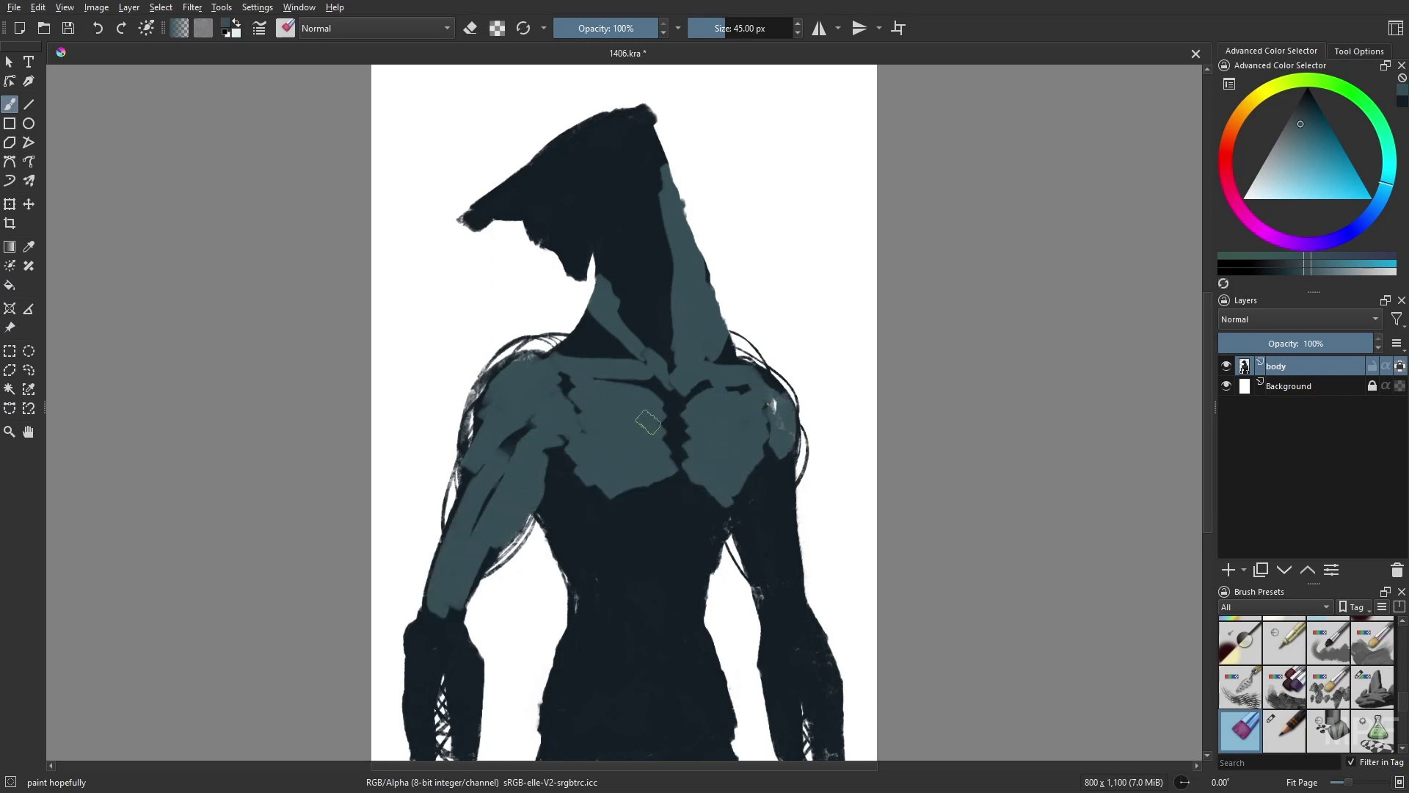
Paint the hat-like head and jaw in teal, adding tooth-like strokes below the brim with a 15.96 px brush
{"action": "left_click_drag", "start_coordinate": [613, 356], "coordinate": [565, 334]}
{"action": "mouse_move", "coordinate": [577, 279]}
{"action": "left_mouse_down"}
{"action": "mouse_move", "coordinate": [605, 199]}
{"action": "mouse_move", "coordinate": [470, 221]}
{"action": "mouse_move", "coordinate": [629, 107]}
{"action": "left_mouse_up"}
{"action": "key", "text": "bracketleft"}
{"action": "key", "text": "bracketleft"}
{"action": "key", "text": "bracketleft"}
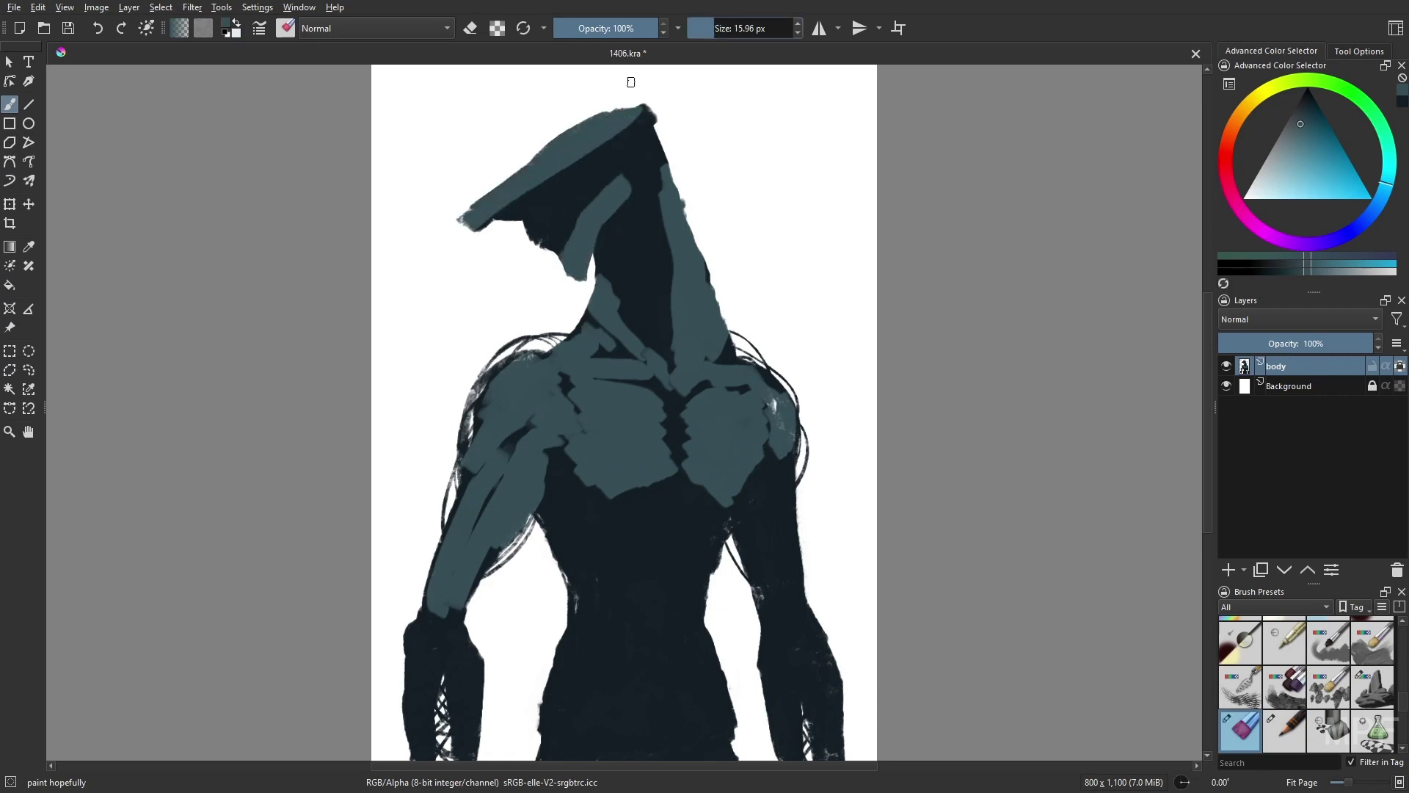
{"action": "left_click_drag", "start_coordinate": [540, 236], "coordinate": [582, 196]}
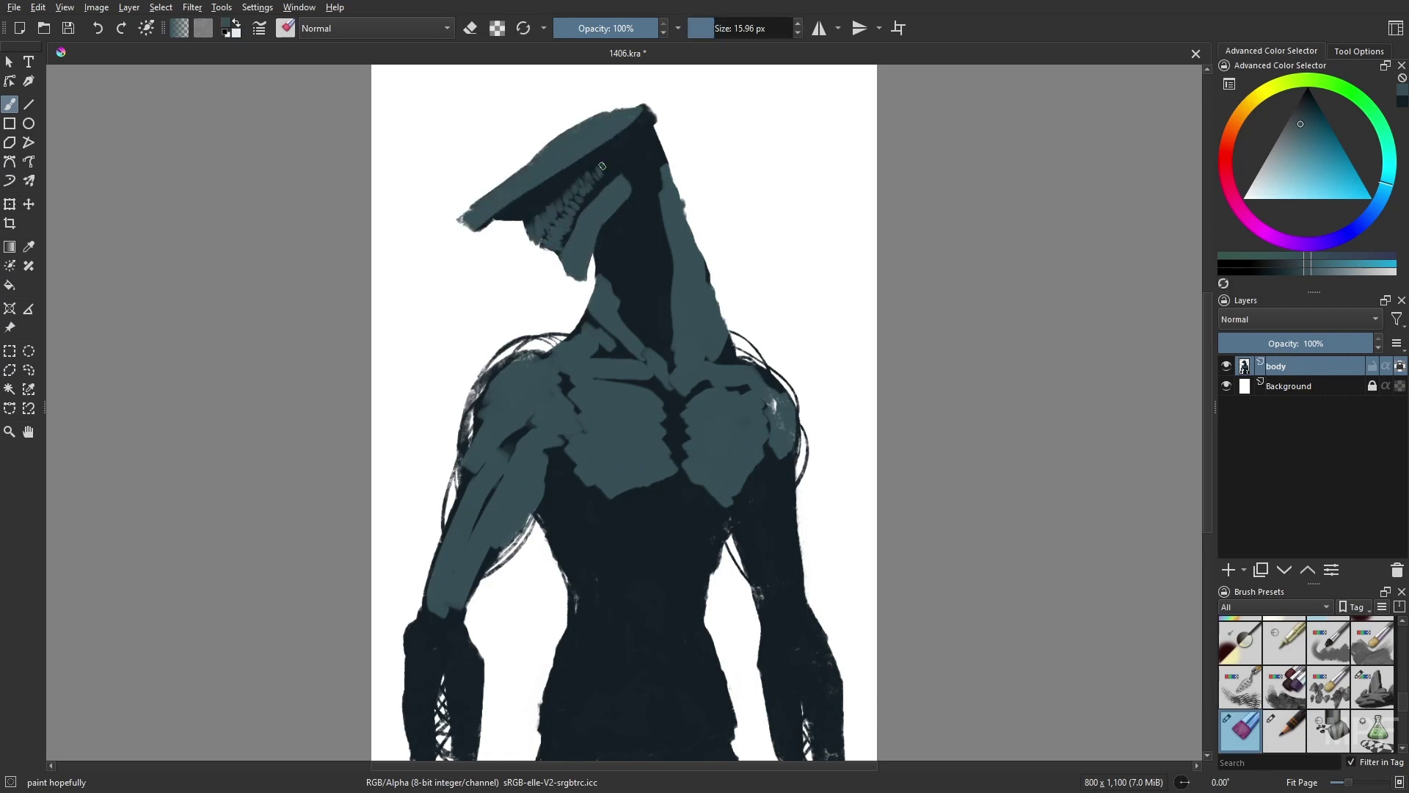
Mirror the view and paint dark notches along the back of the neck with the sampled shadow color
{"action": "key", "text": "m"}
{"action": "left_click", "coordinate": [617, 326], "text": "ctrl"}
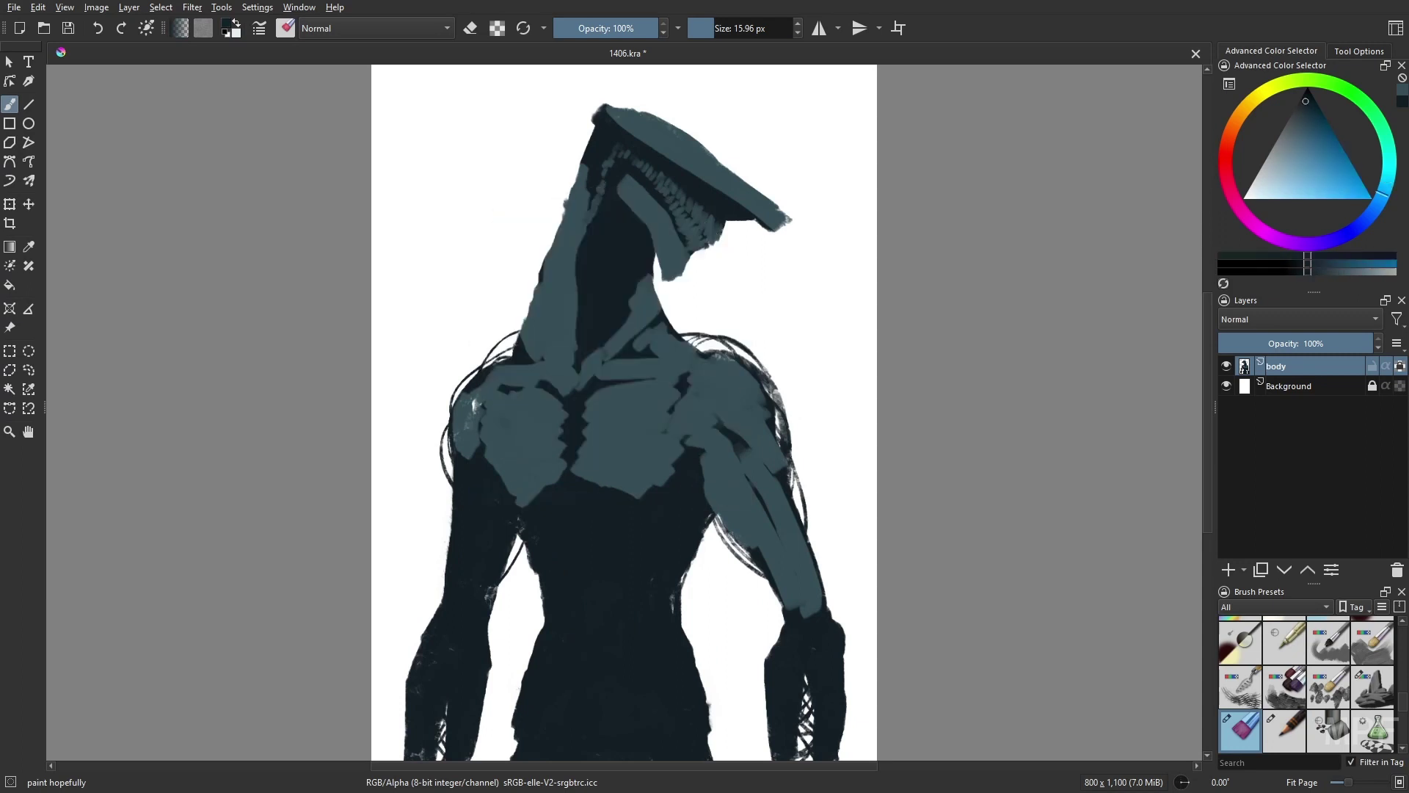
{"action": "left_click_drag", "start_coordinate": [585, 190], "coordinate": [538, 297]}
{"action": "left_click_drag", "start_coordinate": [594, 217], "coordinate": [527, 289]}
Switch back to muted teal and paint ridges along the back of the head and muscle strands on the neck
{"action": "right_click", "coordinate": [552, 255]}
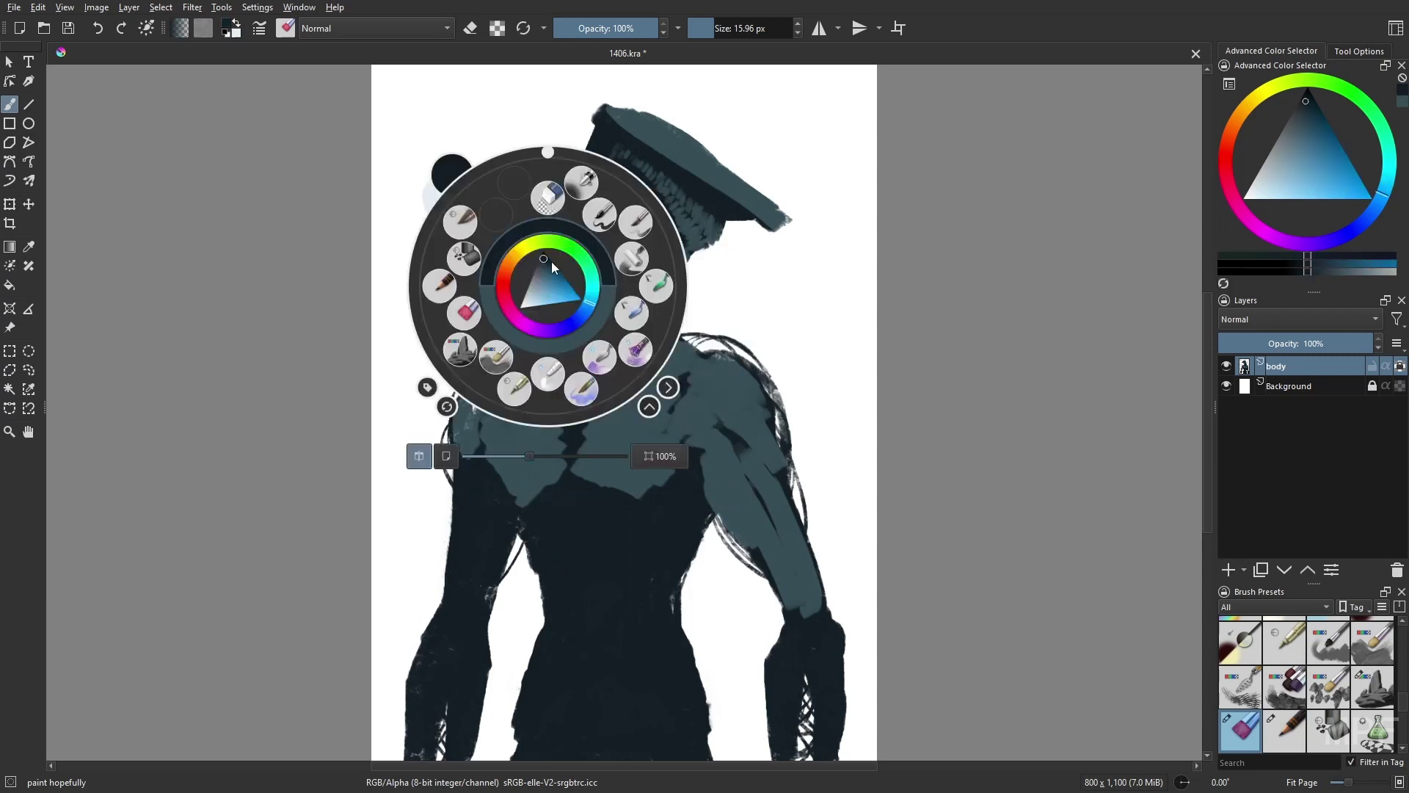
{"action": "left_click", "coordinate": [585, 220]}
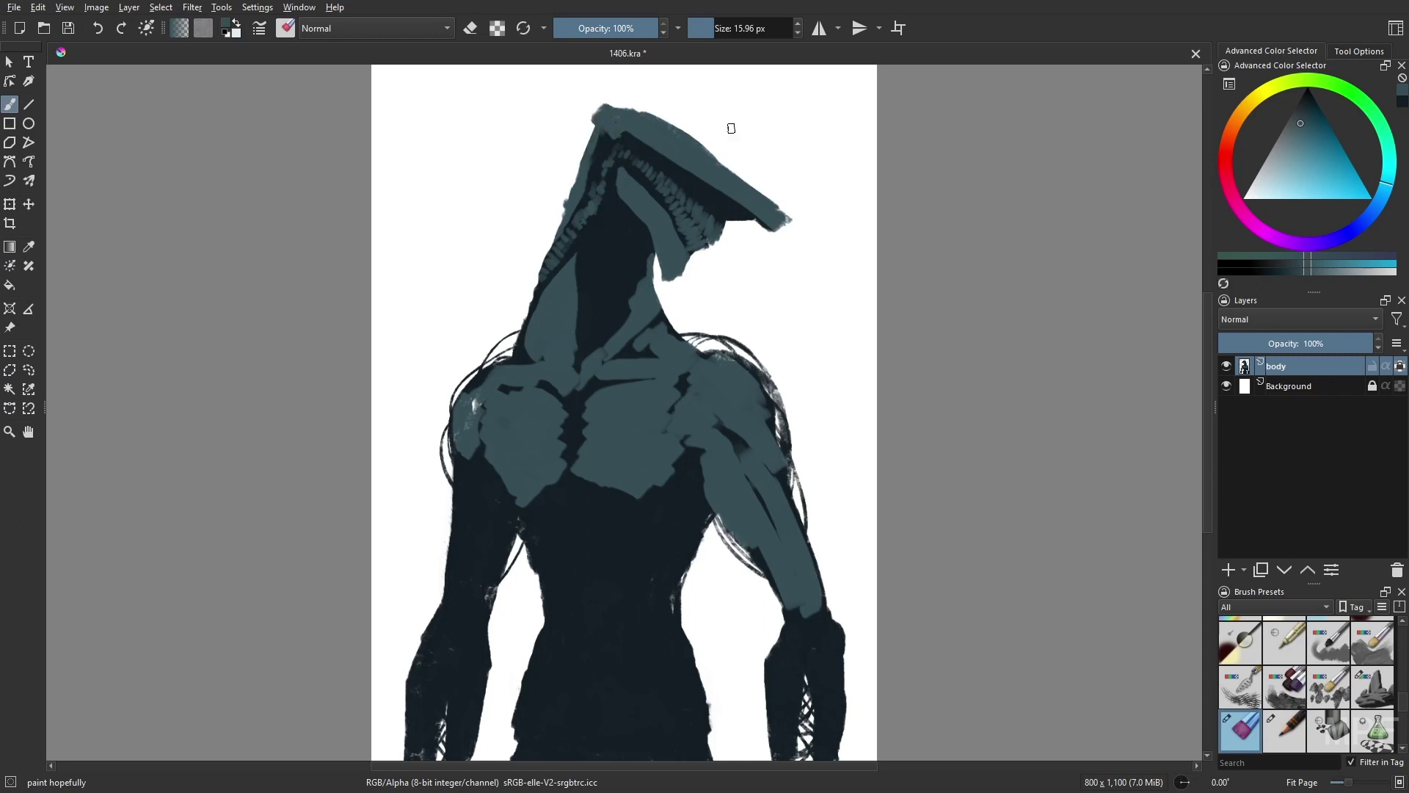
{"action": "left_click_drag", "start_coordinate": [583, 257], "coordinate": [576, 368]}
{"action": "left_click_drag", "start_coordinate": [574, 199], "coordinate": [612, 316]}
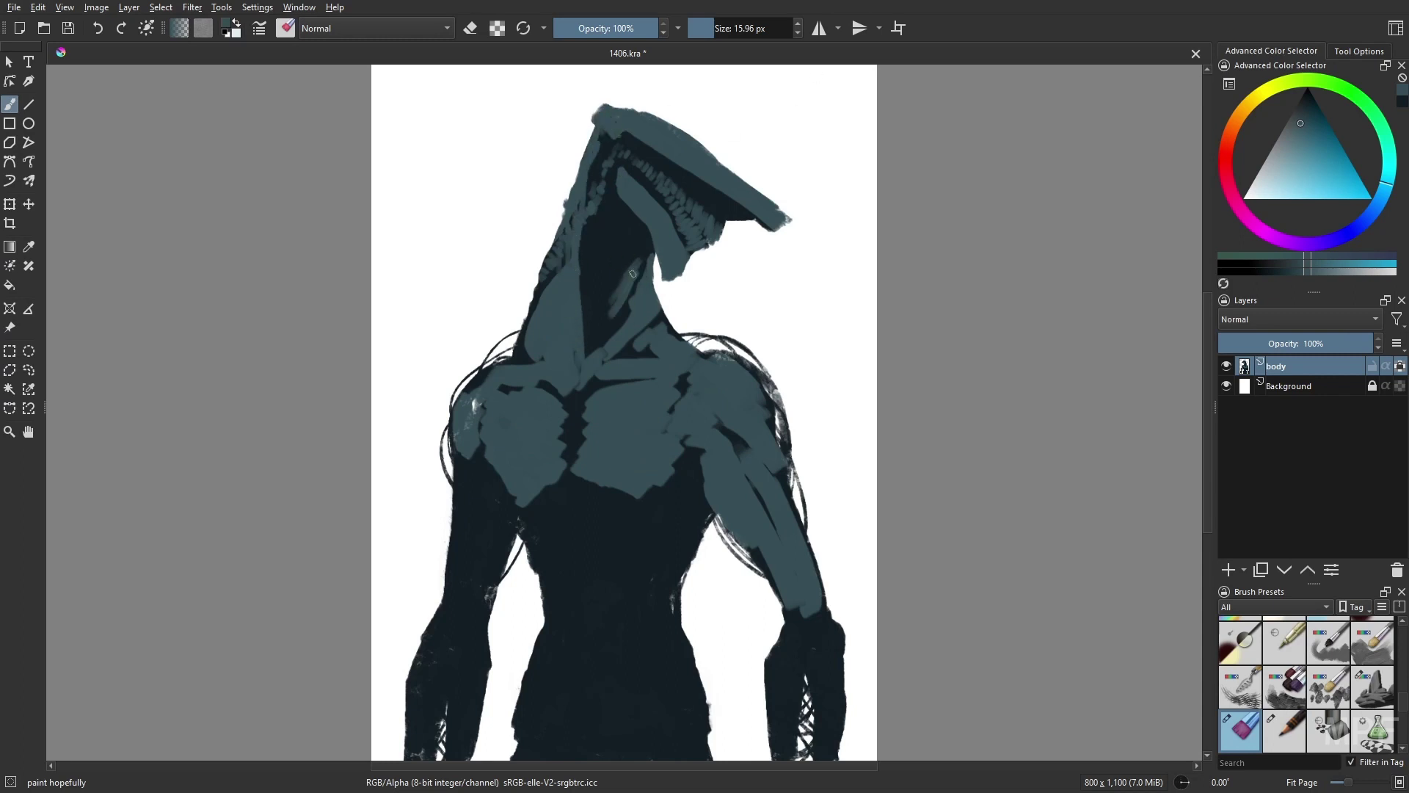
{"action": "left_click_drag", "start_coordinate": [644, 254], "coordinate": [609, 323]}
Paint teal planes on the lower ribcage, the remaining upper arm and the forearms, enlarging the brush to 40.24 px
{"action": "scroll", "coordinate": [612, 337], "scroll_direction": "down", "scroll_amount": 1}
{"action": "mouse_move", "coordinate": [529, 461]}
{"action": "left_mouse_down"}
{"action": "mouse_move", "coordinate": [646, 478]}
{"action": "mouse_move", "coordinate": [657, 505]}
{"action": "mouse_move", "coordinate": [681, 441]}
{"action": "mouse_move", "coordinate": [672, 474]}
{"action": "mouse_move", "coordinate": [539, 484]}
{"action": "mouse_move", "coordinate": [461, 523]}
{"action": "left_mouse_up"}
{"action": "key", "text": "bracketright"}
{"action": "key", "text": "bracketright"}
{"action": "key", "text": "bracketright"}
{"action": "mouse_move", "coordinate": [449, 434]}
{"action": "left_mouse_down"}
{"action": "mouse_move", "coordinate": [475, 575]}
{"action": "mouse_move", "coordinate": [411, 671]}
{"action": "left_mouse_up"}
{"action": "scroll", "coordinate": [475, 576], "scroll_direction": "down", "scroll_amount": 1}
{"action": "left_click_drag", "start_coordinate": [462, 550], "coordinate": [473, 679]}
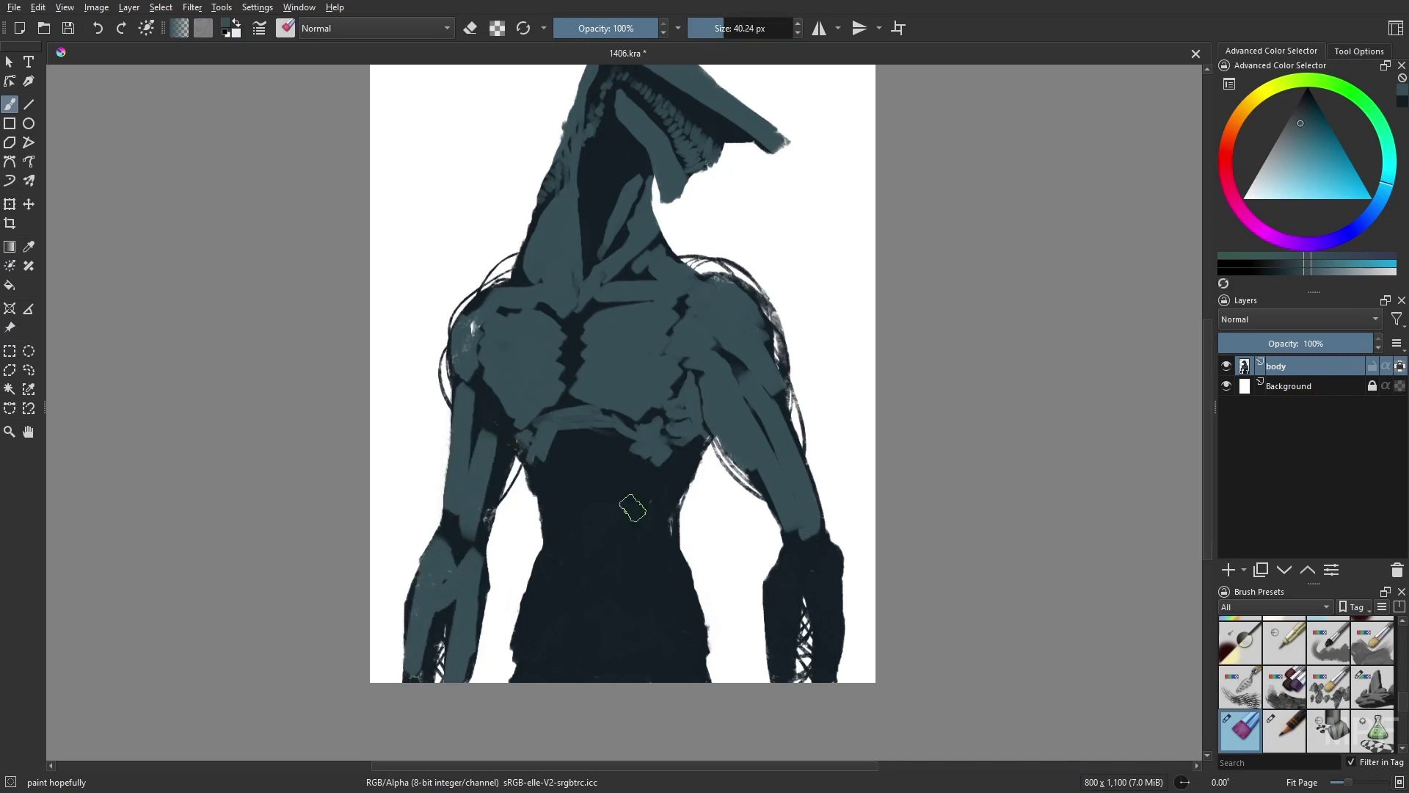
{"action": "left_click_drag", "start_coordinate": [823, 551], "coordinate": [793, 675]}
Mirror the view and paint the abdominal, side and lower belly muscles in muted teal
{"action": "scroll", "coordinate": [659, 508], "scroll_direction": "up", "scroll_amount": 1}
{"action": "key", "text": "minus"}
{"action": "key", "text": "m"}
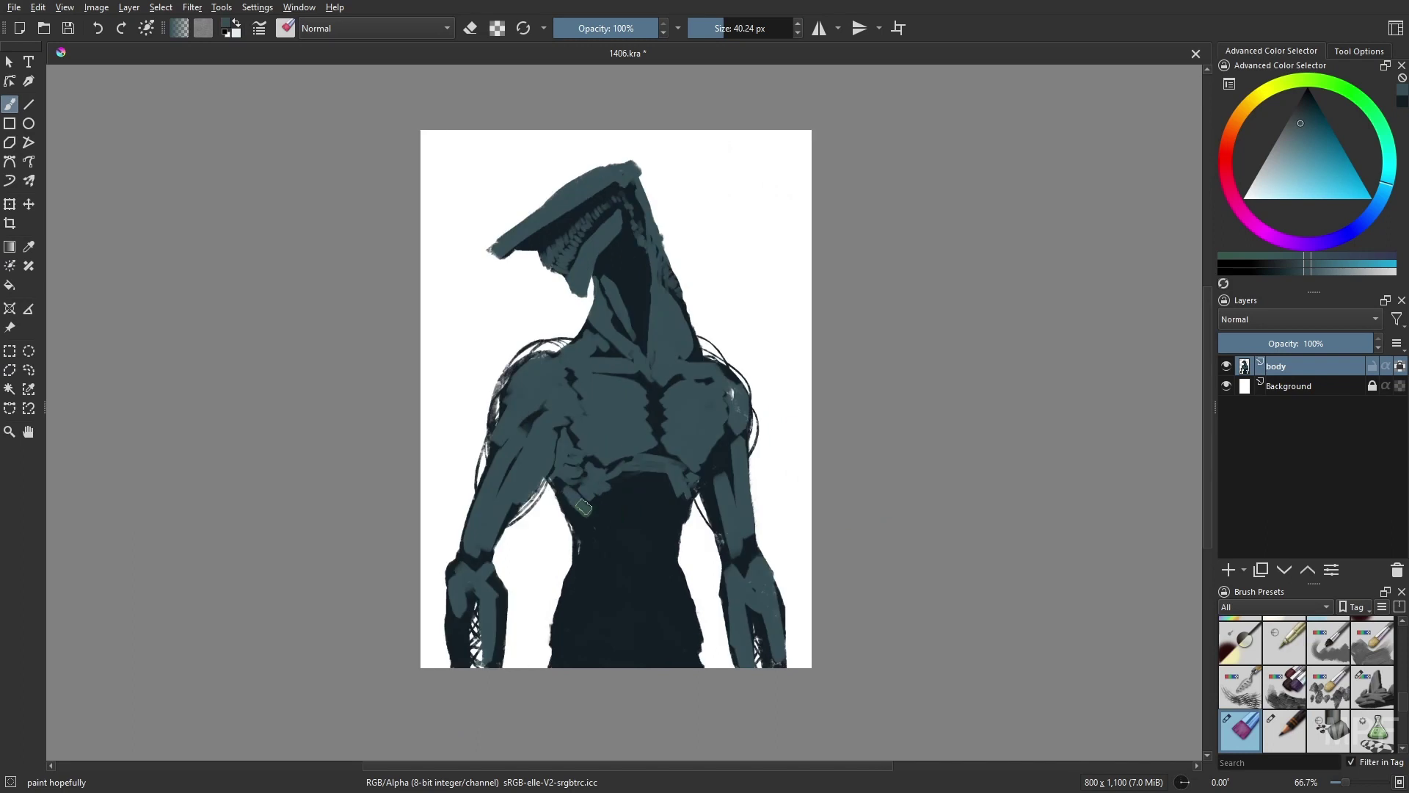
{"action": "mouse_move", "coordinate": [626, 489]}
{"action": "left_mouse_down"}
{"action": "mouse_move", "coordinate": [660, 532]}
{"action": "mouse_move", "coordinate": [644, 546]}
{"action": "mouse_move", "coordinate": [650, 530]}
{"action": "mouse_move", "coordinate": [581, 531]}
{"action": "mouse_move", "coordinate": [613, 577]}
{"action": "left_mouse_up"}
{"action": "scroll", "coordinate": [660, 545], "scroll_direction": "down", "scroll_amount": 1}
{"action": "left_click_drag", "start_coordinate": [670, 540], "coordinate": [683, 581]}
{"action": "mouse_move", "coordinate": [753, 523]}
{"action": "left_mouse_down"}
{"action": "mouse_move", "coordinate": [713, 415]}
{"action": "mouse_move", "coordinate": [705, 488]}
{"action": "left_mouse_up"}
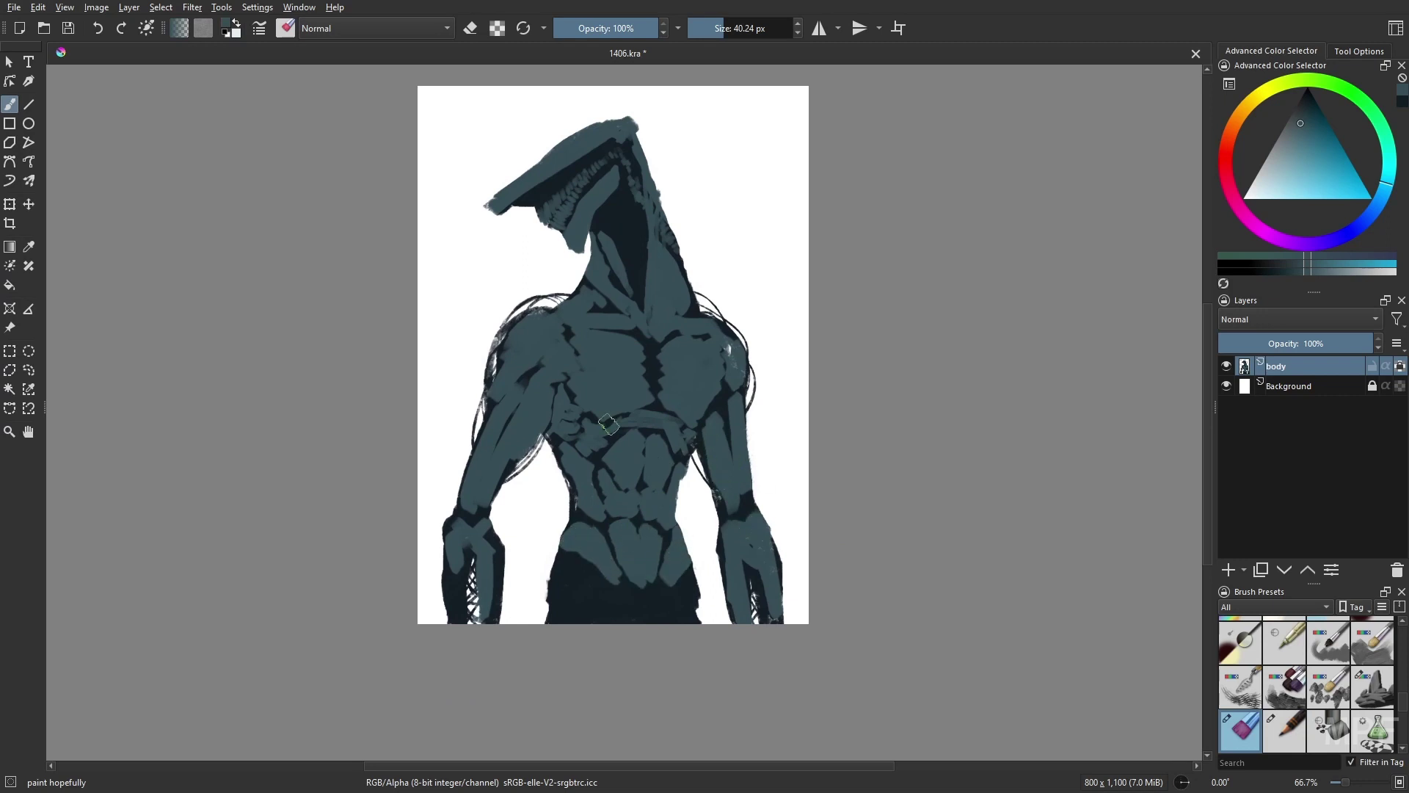
Deepen the neck shadows with the dark color and fill the hips with sampled muted teal
{"action": "right_click", "coordinate": [681, 360]}
{"action": "left_click", "coordinate": [676, 323]}
{"action": "left_click_drag", "start_coordinate": [642, 221], "coordinate": [649, 312]}
{"action": "mouse_move", "coordinate": [672, 246]}
{"action": "left_mouse_down"}
{"action": "mouse_move", "coordinate": [679, 312]}
{"action": "mouse_move", "coordinate": [701, 308]}
{"action": "left_mouse_up"}
{"action": "left_click", "coordinate": [626, 321], "text": "ctrl"}
{"action": "mouse_move", "coordinate": [561, 582]}
{"action": "left_mouse_down"}
{"action": "mouse_move", "coordinate": [687, 596]}
{"action": "mouse_move", "coordinate": [675, 612]}
{"action": "left_mouse_up"}
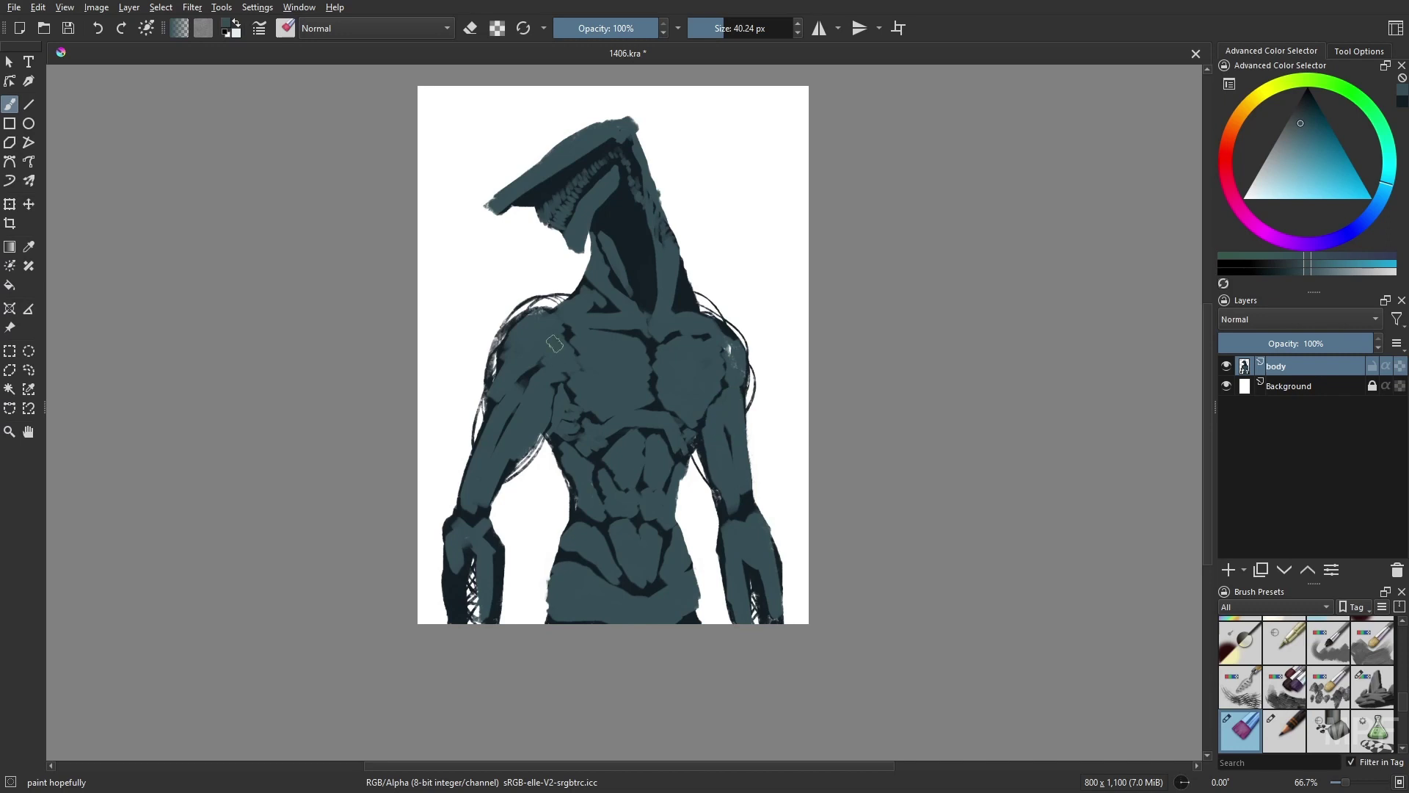
Add dark crease accents to the shoulder and chest with the sampled shadow color at 18.77 px
{"action": "key", "text": "bracketleft"}
{"action": "key", "text": "bracketleft"}
{"action": "key", "text": "bracketleft"}
{"action": "left_click", "coordinate": [737, 352], "text": "ctrl"}
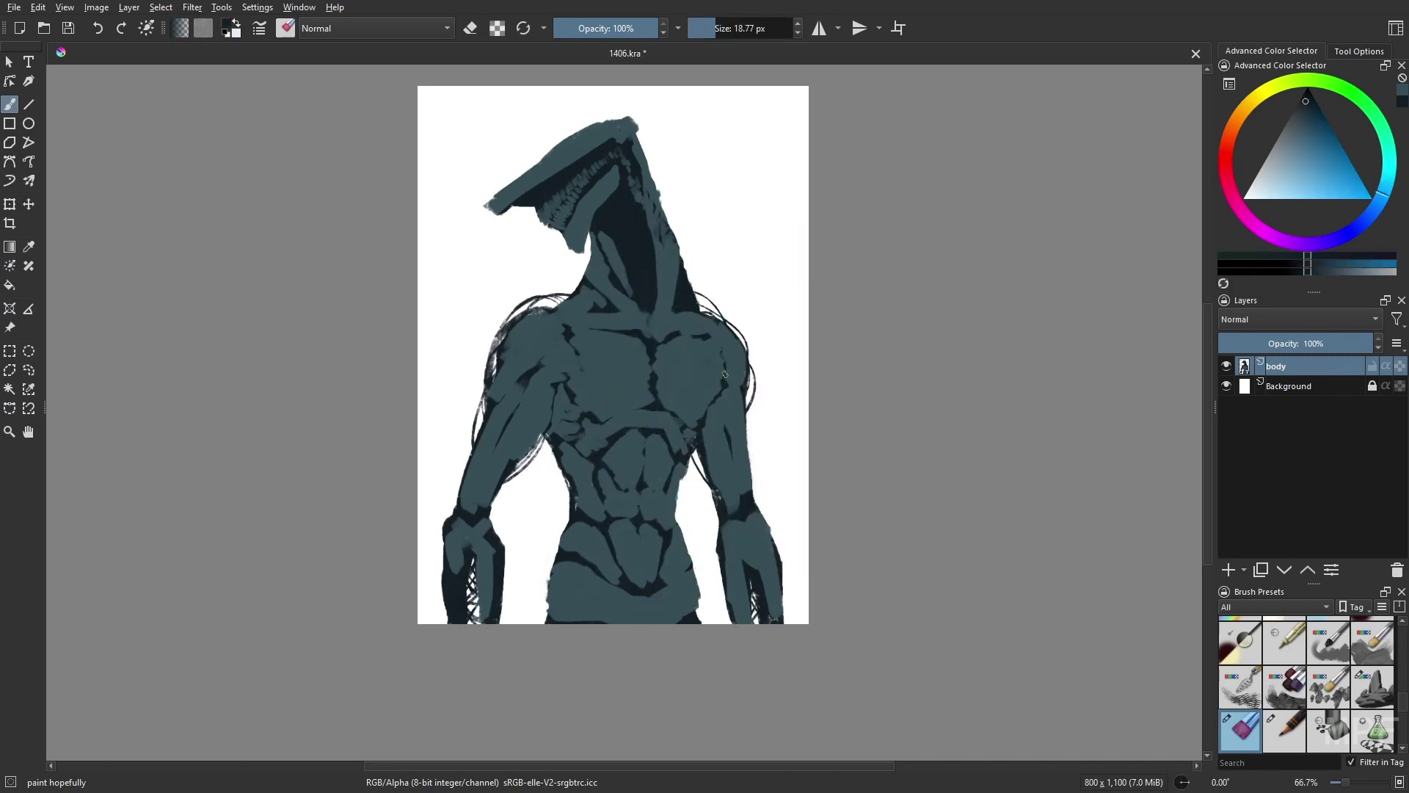
{"action": "left_click_drag", "start_coordinate": [726, 376], "coordinate": [688, 375]}
Select the abdomen and hips freehand, widen and reposition them with the Transform tool, and return to the brush
{"action": "key", "text": "ctrl+r"}
{"action": "left_click_drag", "start_coordinate": [597, 422], "coordinate": [713, 586]}
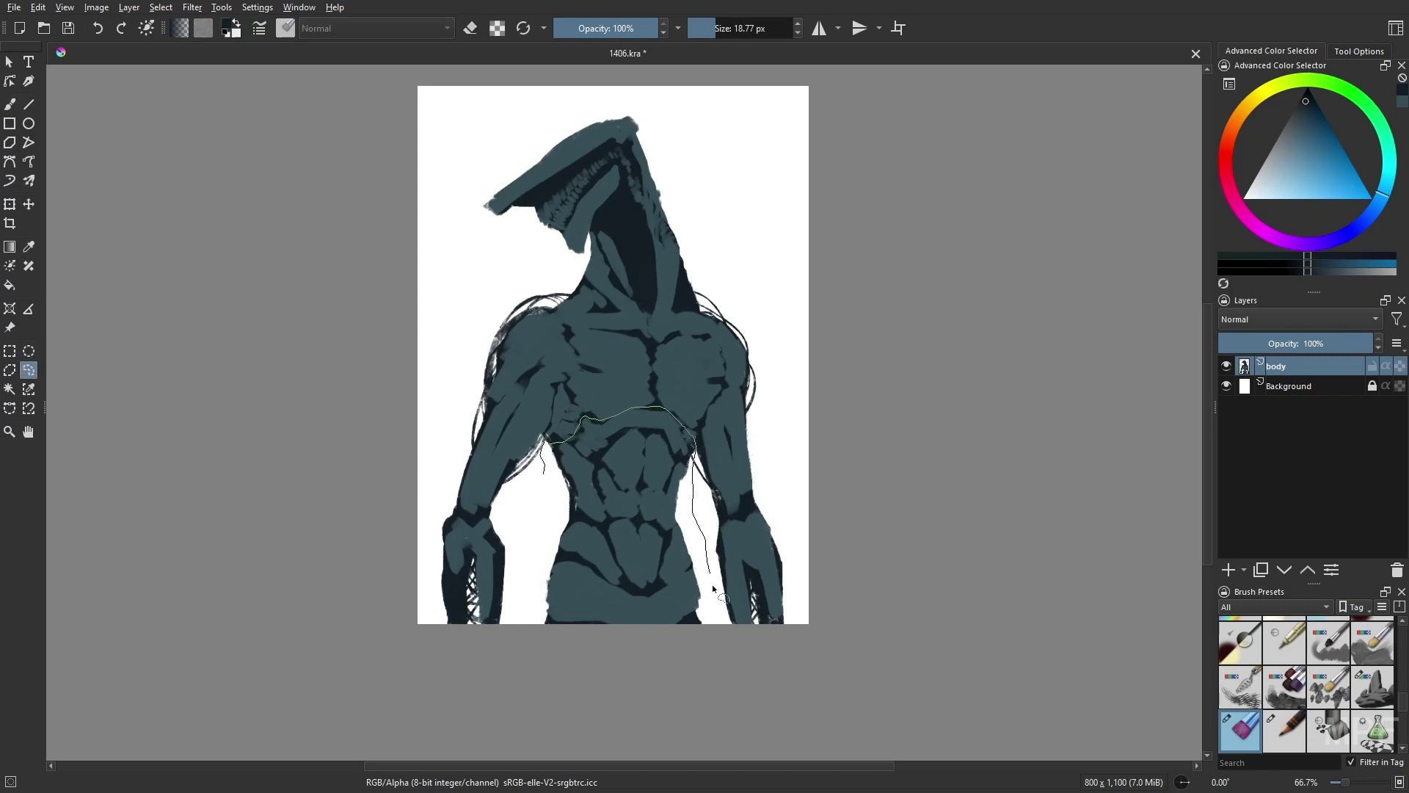
{"action": "key", "text": "ctrl+t"}
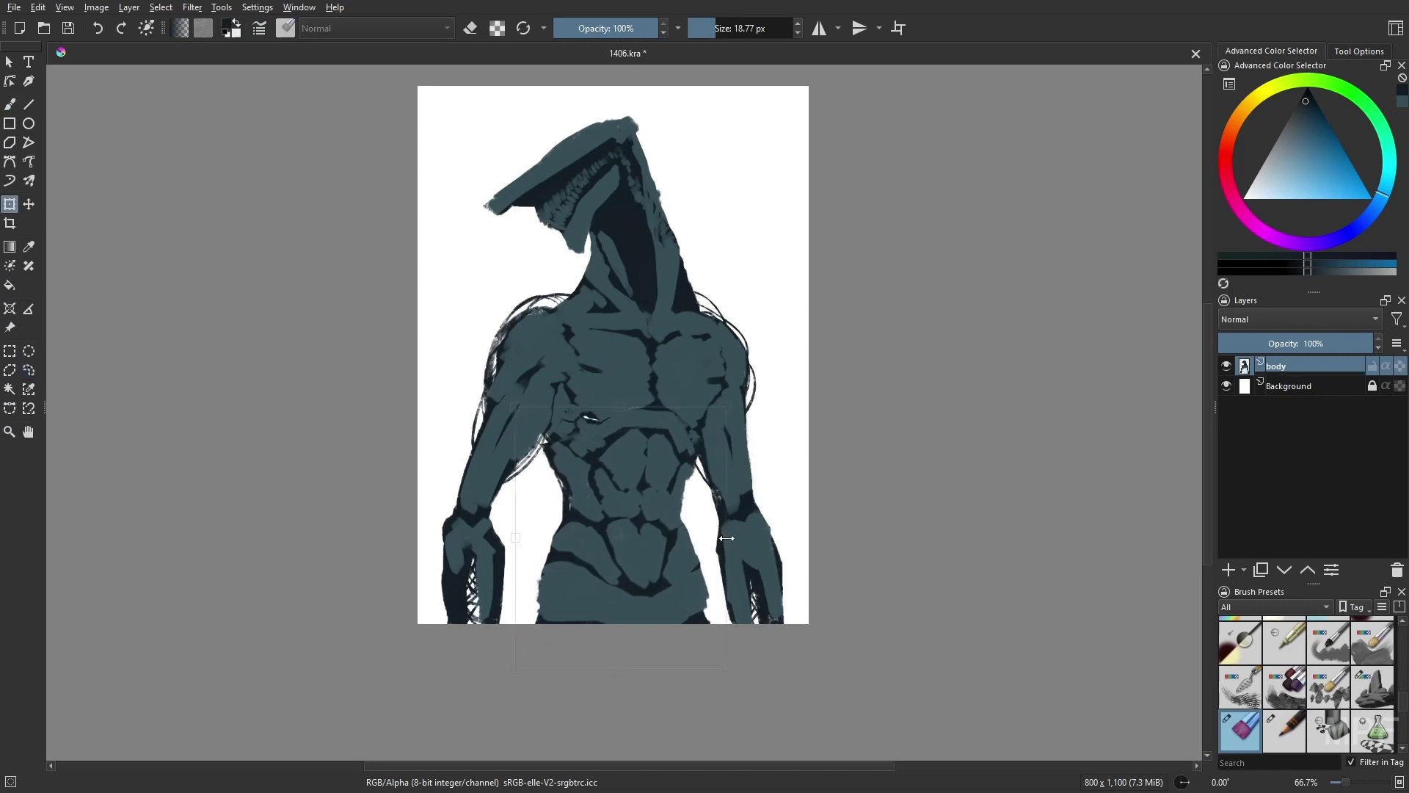
{"action": "left_click_drag", "start_coordinate": [631, 561], "coordinate": [644, 571]}
{"action": "key", "text": "b"}
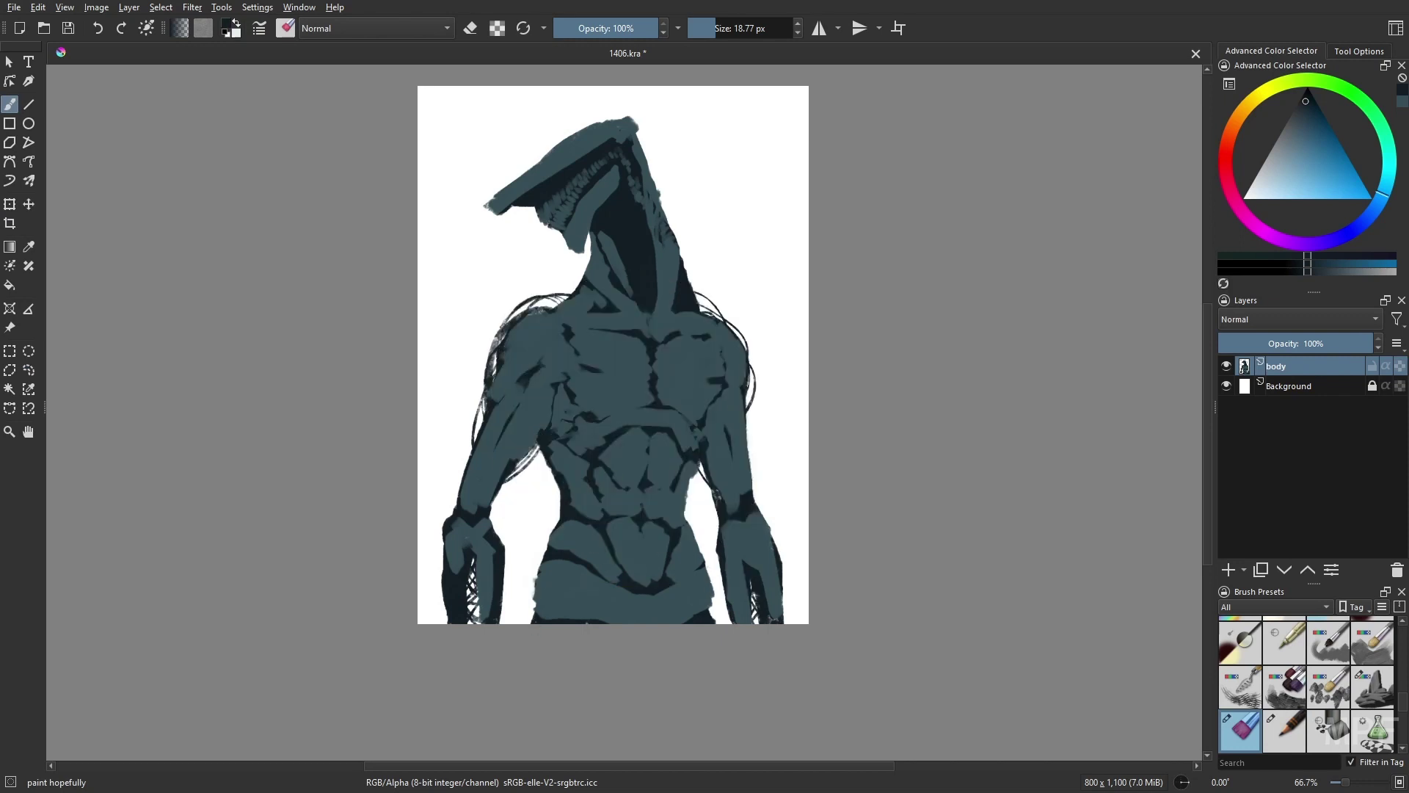
Touch up the torso and hips in teal and refine the dark collarbone lines with an 8 px brush
{"action": "right_click", "coordinate": [658, 276]}
{"action": "left_click", "coordinate": [660, 285]}
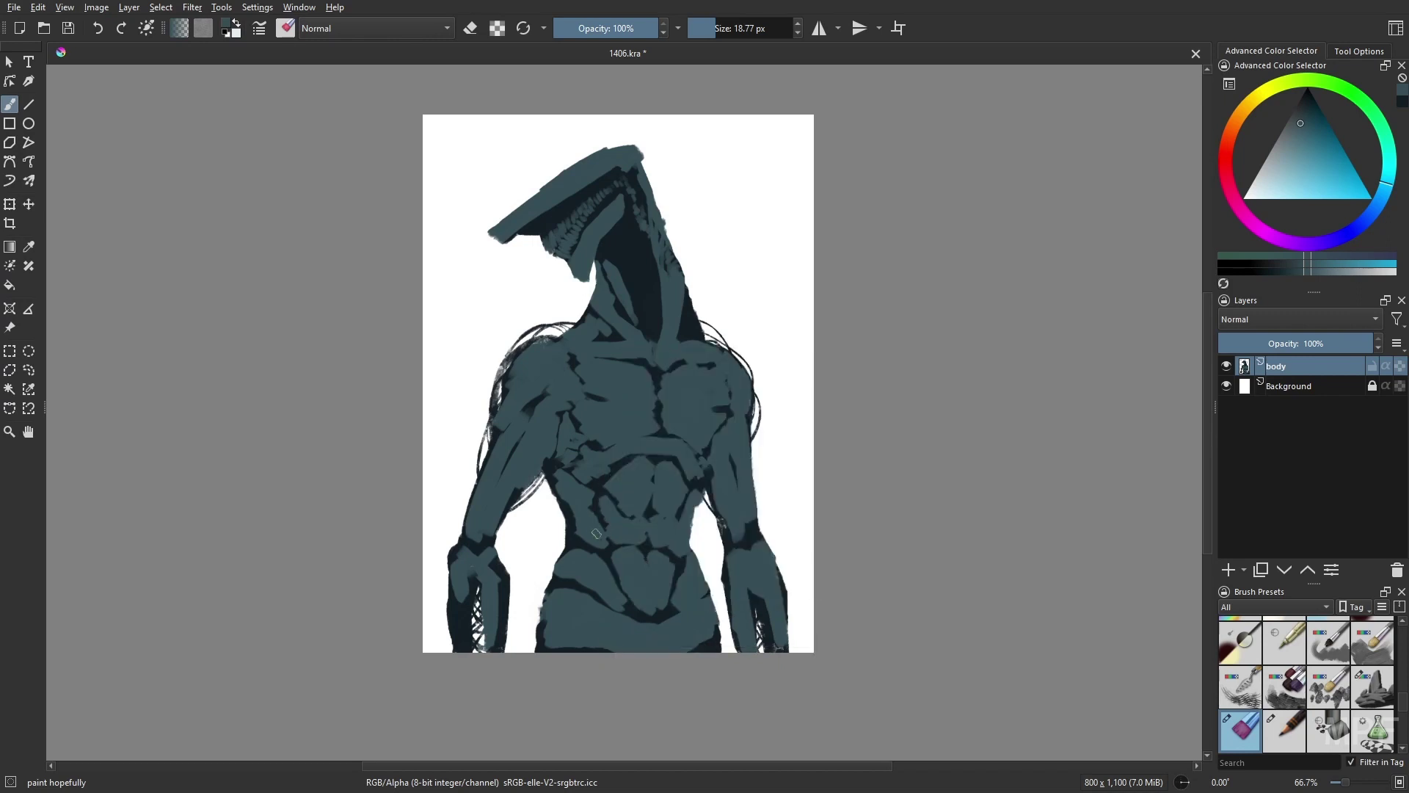
{"action": "right_click", "coordinate": [760, 431]}
{"action": "left_click", "coordinate": [761, 416]}
{"action": "key", "text": "bracketleft"}
{"action": "key", "text": "bracketleft"}
{"action": "key", "text": "bracketleft"}
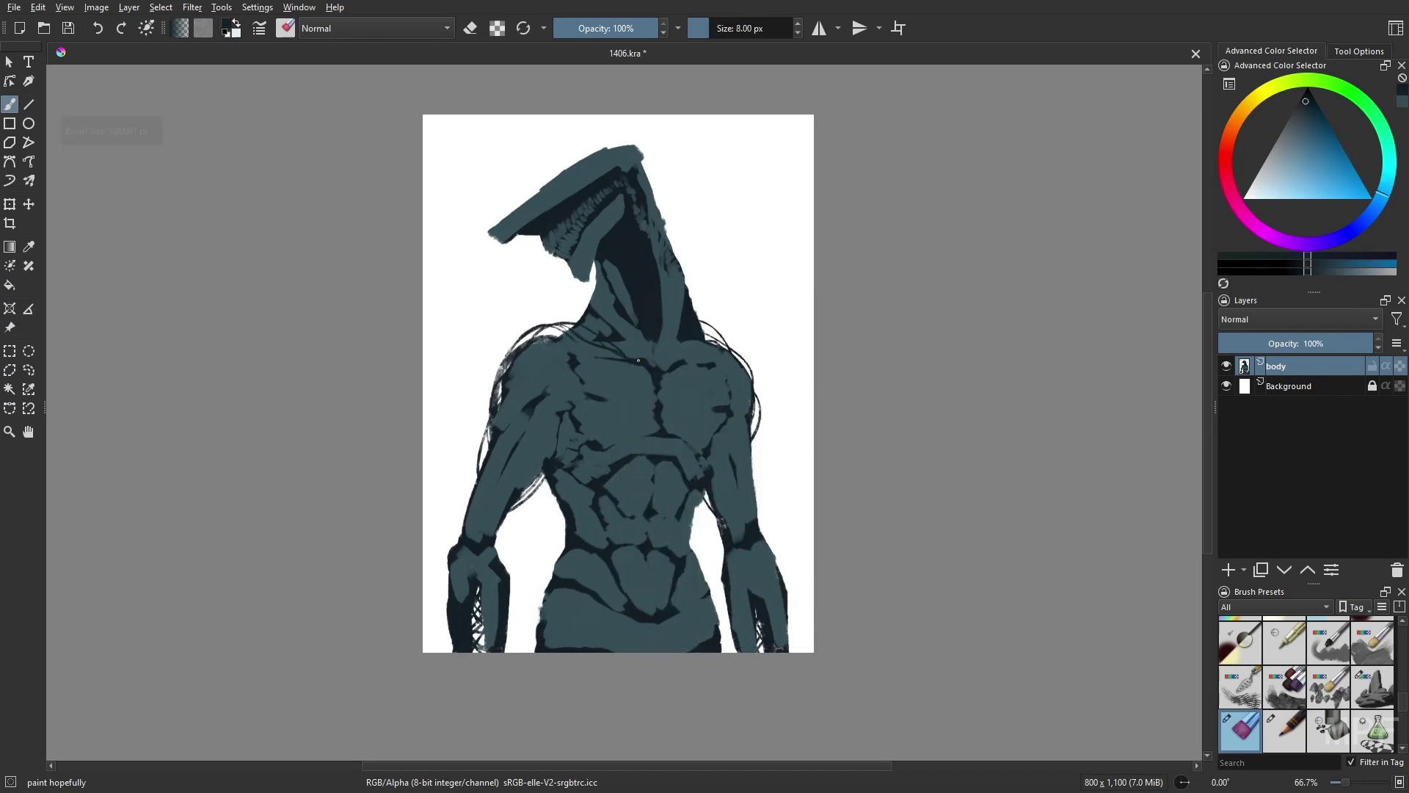
Shade the chest center and below the collarbones softly with the "Gamer Knife Maybe" brush at 35% opacity
{"action": "right_click", "coordinate": [755, 461]}
{"action": "left_click", "coordinate": [860, 364]}
{"action": "left_click", "coordinate": [923, 315]}
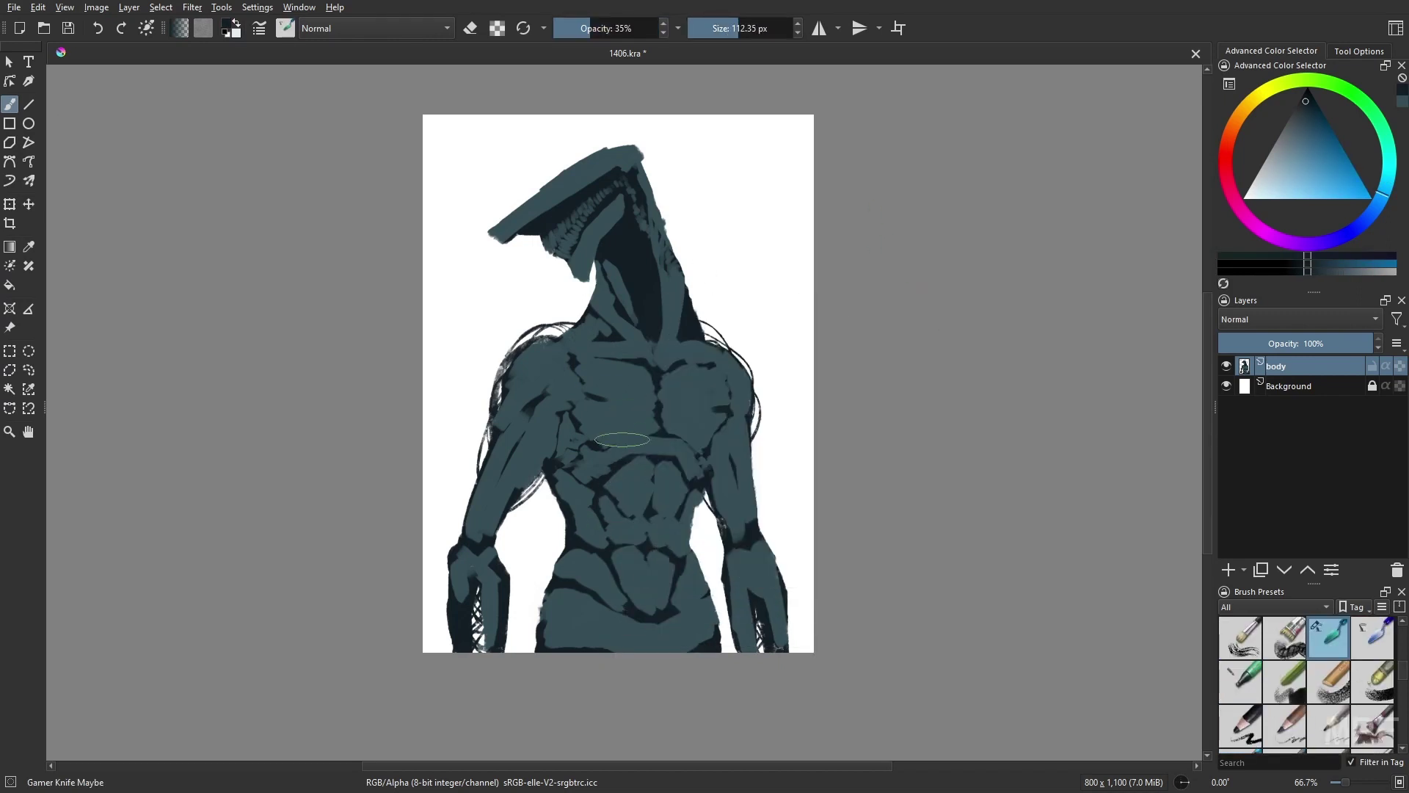
{"action": "left_click_drag", "start_coordinate": [655, 369], "coordinate": [658, 424]}
{"action": "left_click_drag", "start_coordinate": [597, 362], "coordinate": [720, 363]}
Blend muted teal into the torso and neck shadows with the brush reduced to 37.83 px
{"action": "right_click", "coordinate": [749, 486]}
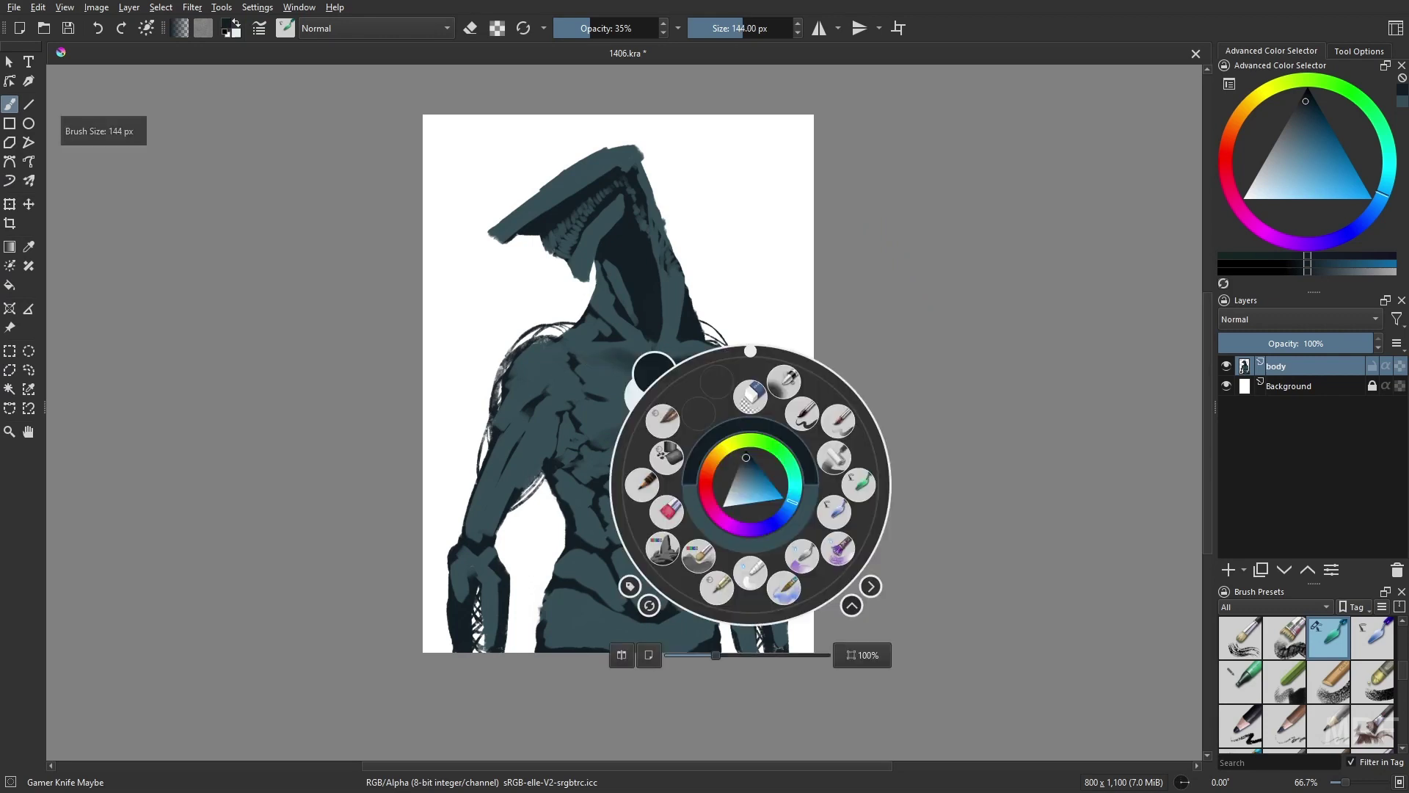
{"action": "left_click", "coordinate": [752, 192]}
{"action": "key", "text": "bracketleft"}
{"action": "key", "text": "bracketleft"}
{"action": "key", "text": "bracketleft"}
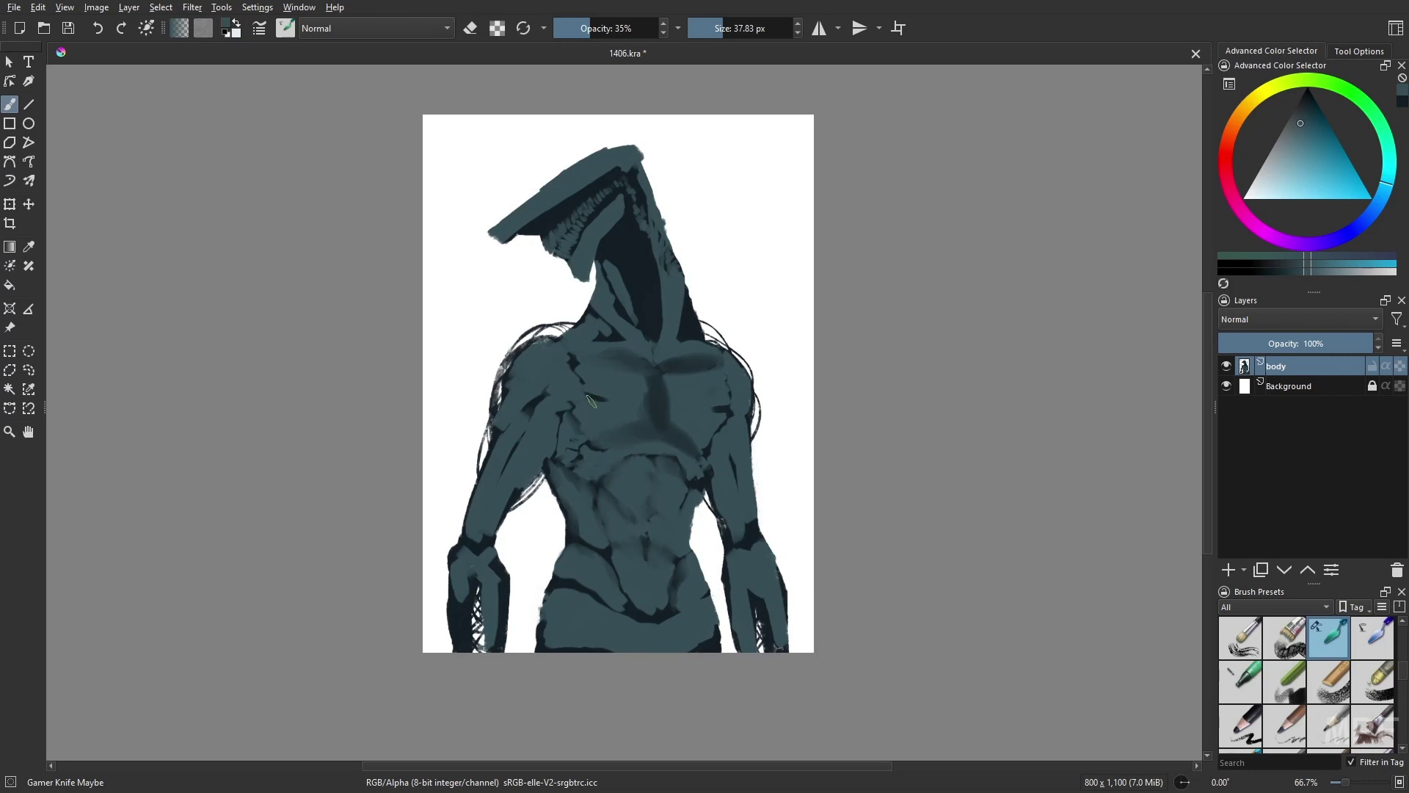
{"action": "left_click_drag", "start_coordinate": [614, 273], "coordinate": [638, 281]}
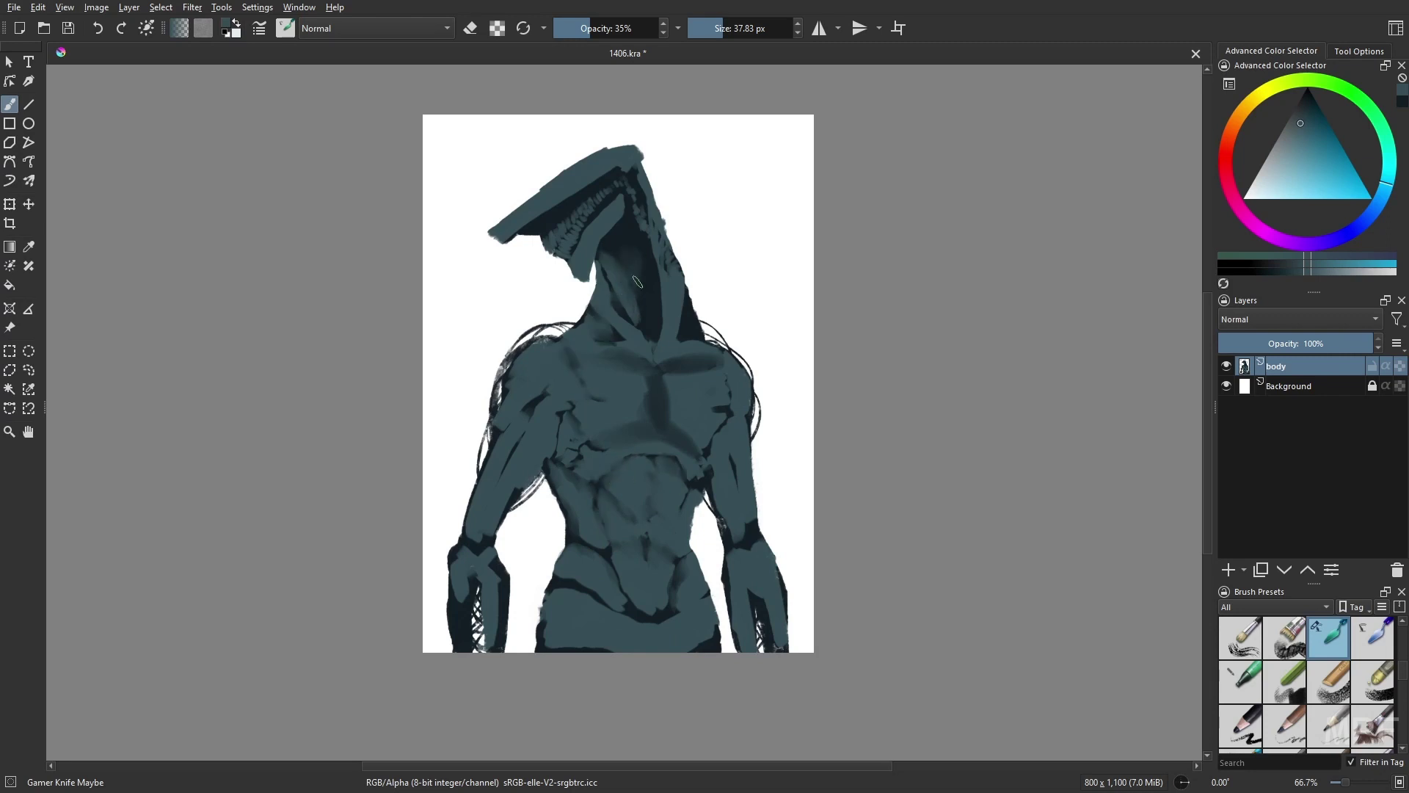
Mirror the view and softly shade the upper arm, elbow and forearm nearest the back of the neck with the dark color
{"action": "key", "text": "m"}
{"action": "scroll", "coordinate": [602, 286], "scroll_direction": "up", "scroll_amount": 2}
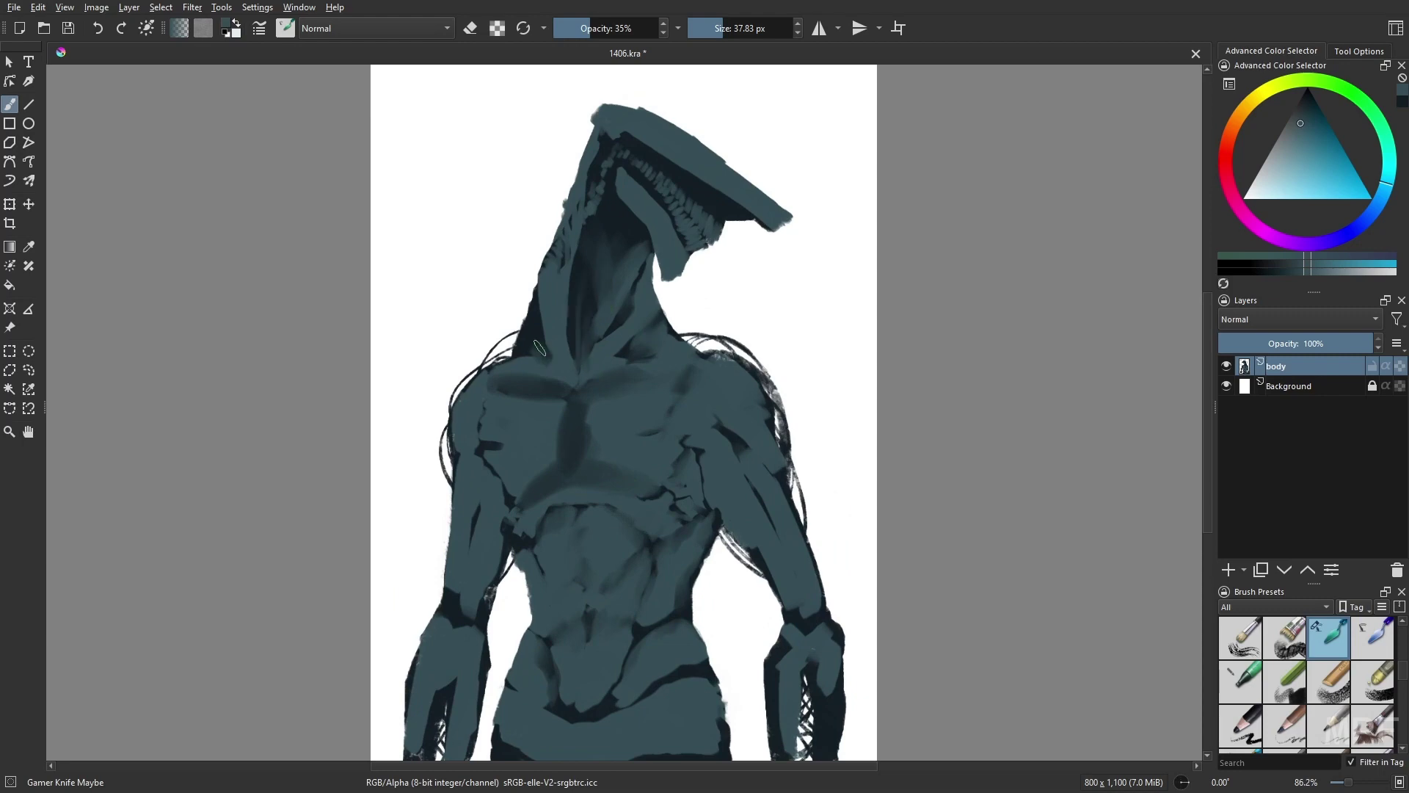
{"action": "left_click", "coordinate": [490, 449], "text": "ctrl"}
{"action": "mouse_move", "coordinate": [490, 448]}
{"action": "left_mouse_down"}
{"action": "mouse_move", "coordinate": [514, 461]}
{"action": "mouse_move", "coordinate": [461, 617]}
{"action": "left_mouse_up"}
{"action": "left_click_drag", "start_coordinate": [484, 557], "coordinate": [492, 521]}
{"action": "left_click_drag", "start_coordinate": [443, 672], "coordinate": [474, 569]}
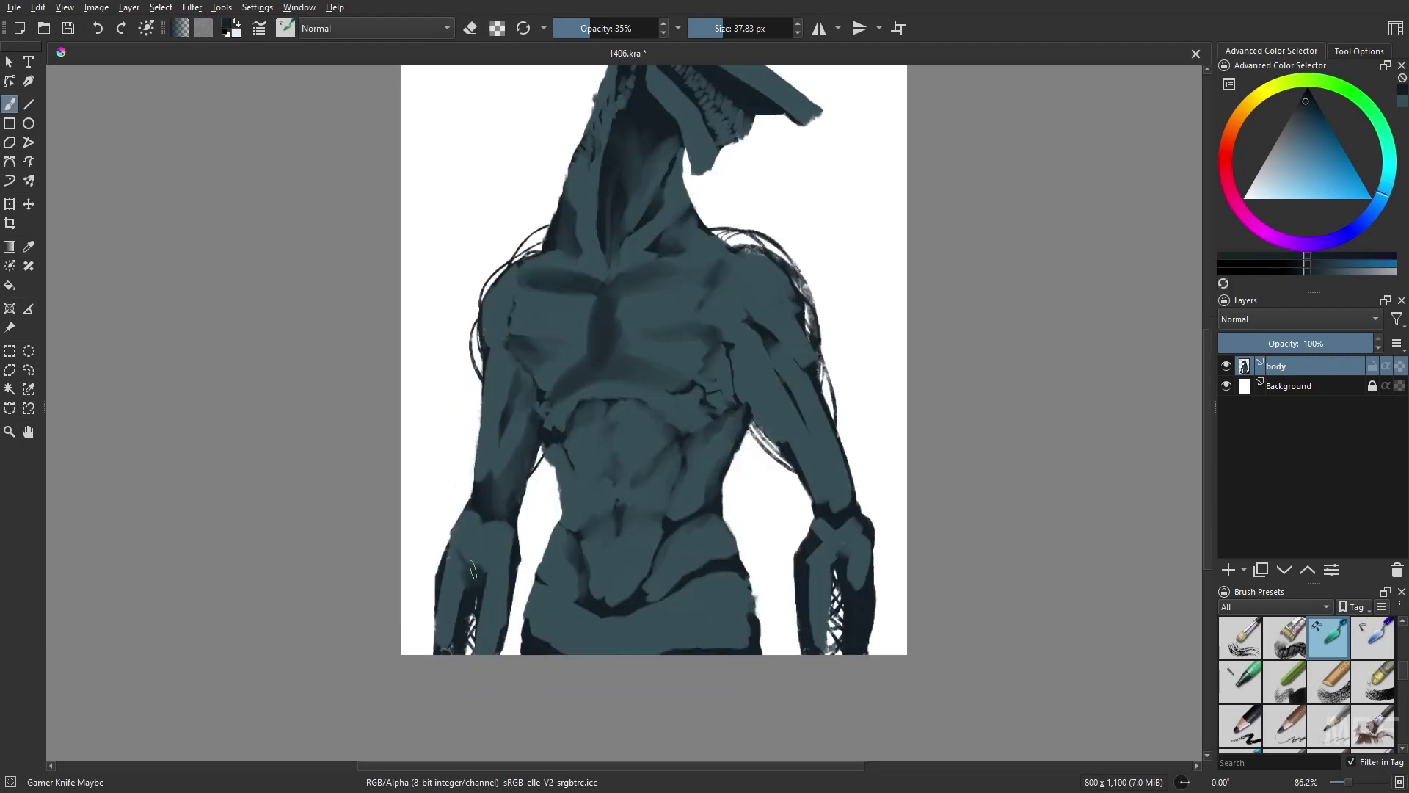
Soften the dark shadows of the lower abdomen, hips and forearm, bringing the brush to 28% opacity and 31.17 px
{"action": "mouse_move", "coordinate": [476, 653]}
{"action": "left_mouse_down"}
{"action": "mouse_move", "coordinate": [506, 566]}
{"action": "mouse_move", "coordinate": [502, 596]}
{"action": "mouse_move", "coordinate": [621, 624]}
{"action": "mouse_move", "coordinate": [635, 646]}
{"action": "mouse_move", "coordinate": [558, 639]}
{"action": "mouse_move", "coordinate": [609, 631]}
{"action": "mouse_move", "coordinate": [697, 573]}
{"action": "mouse_move", "coordinate": [596, 534]}
{"action": "left_mouse_up"}
{"action": "key", "text": "bracketright"}
{"action": "key", "text": "o"}
{"action": "key", "text": "bracketleft"}
{"action": "key", "text": "bracketleft"}
{"action": "key", "text": "bracketleft"}
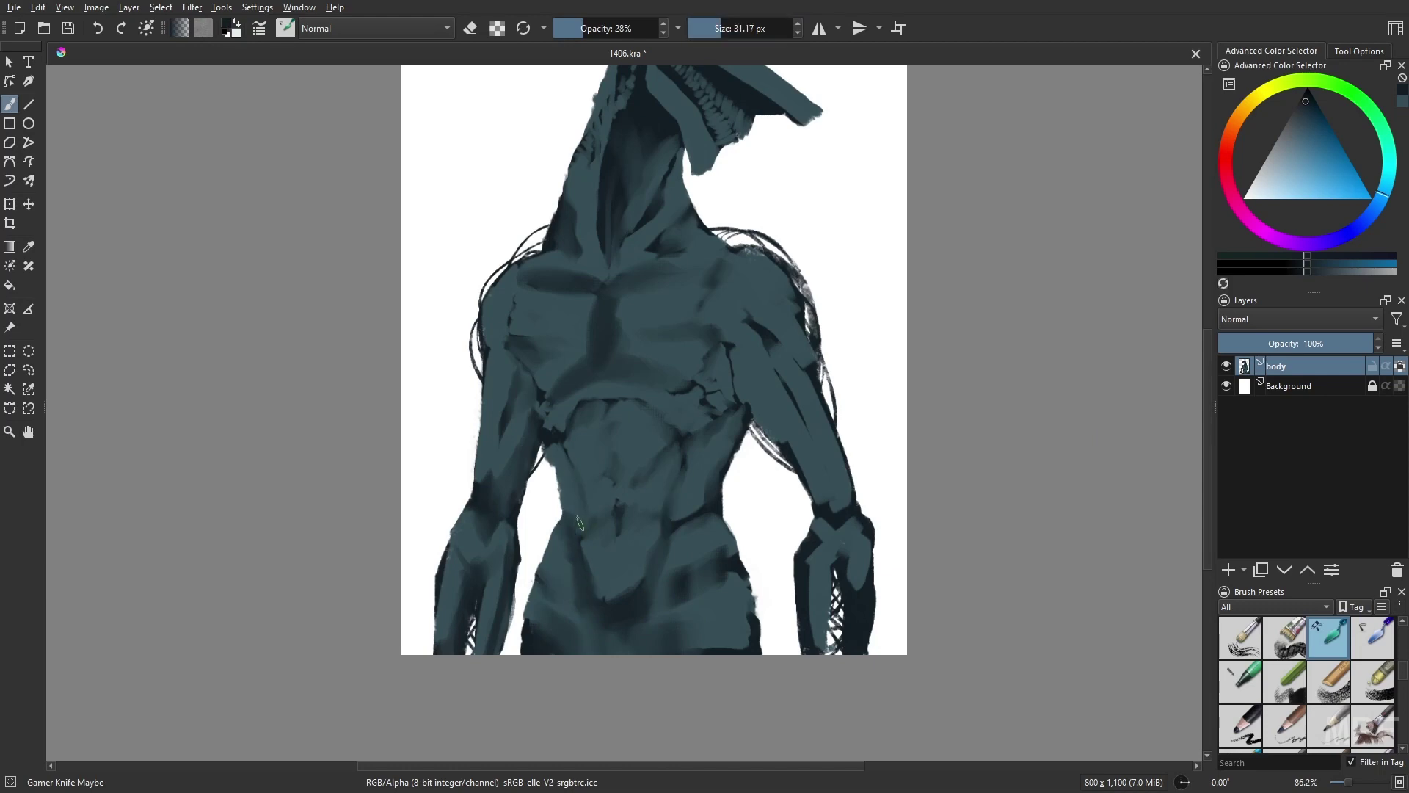
Switch to the muted teal, mirror the view and blend the chest center, neck and underside of the hat-like head
{"action": "right_click", "coordinate": [695, 519]}
{"action": "left_click", "coordinate": [688, 503]}
{"action": "scroll", "coordinate": [707, 510], "scroll_direction": "up", "scroll_amount": 1}
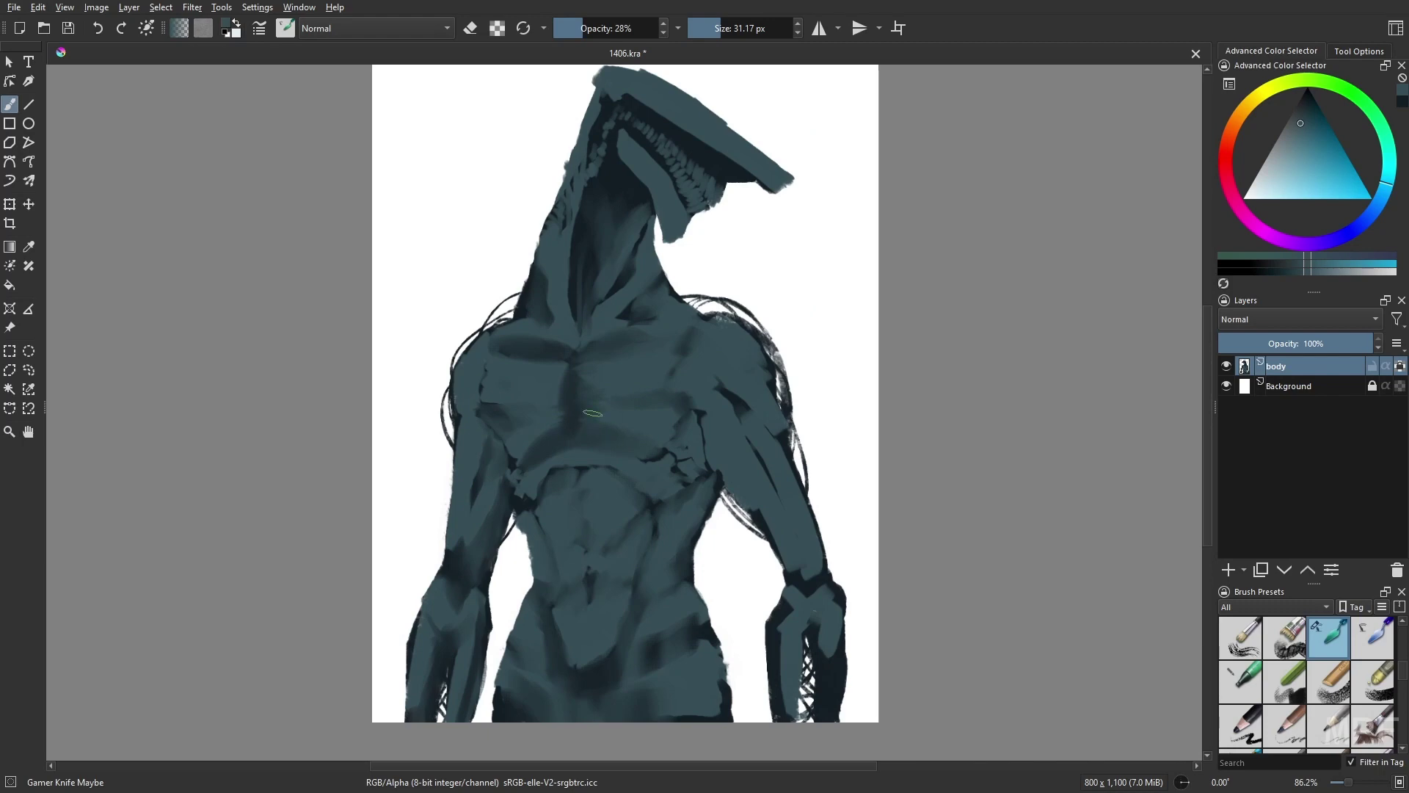
{"action": "key", "text": "m"}
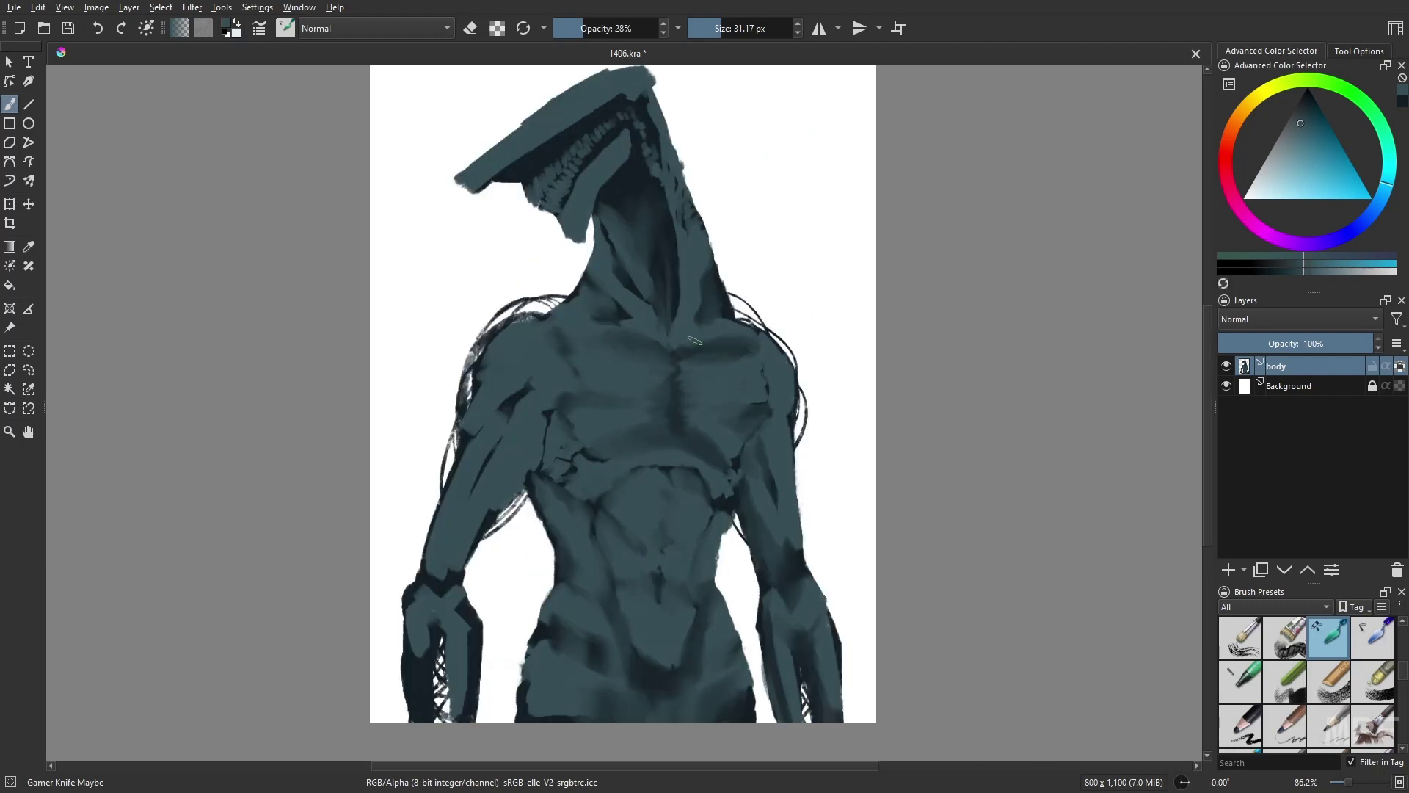
{"action": "left_click_drag", "start_coordinate": [626, 133], "coordinate": [517, 166]}
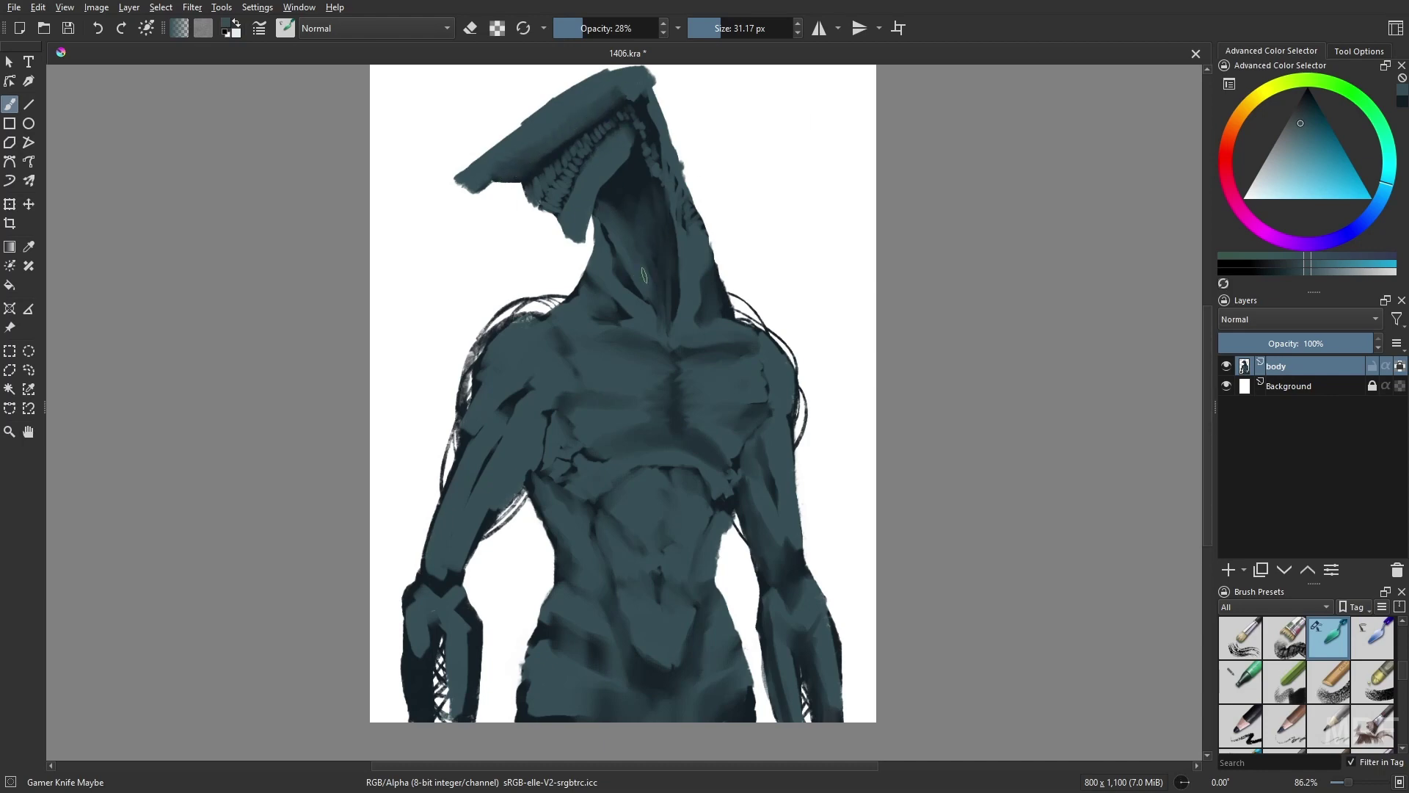
{"action": "scroll", "coordinate": [850, 494], "scroll_direction": "down", "scroll_amount": 1}
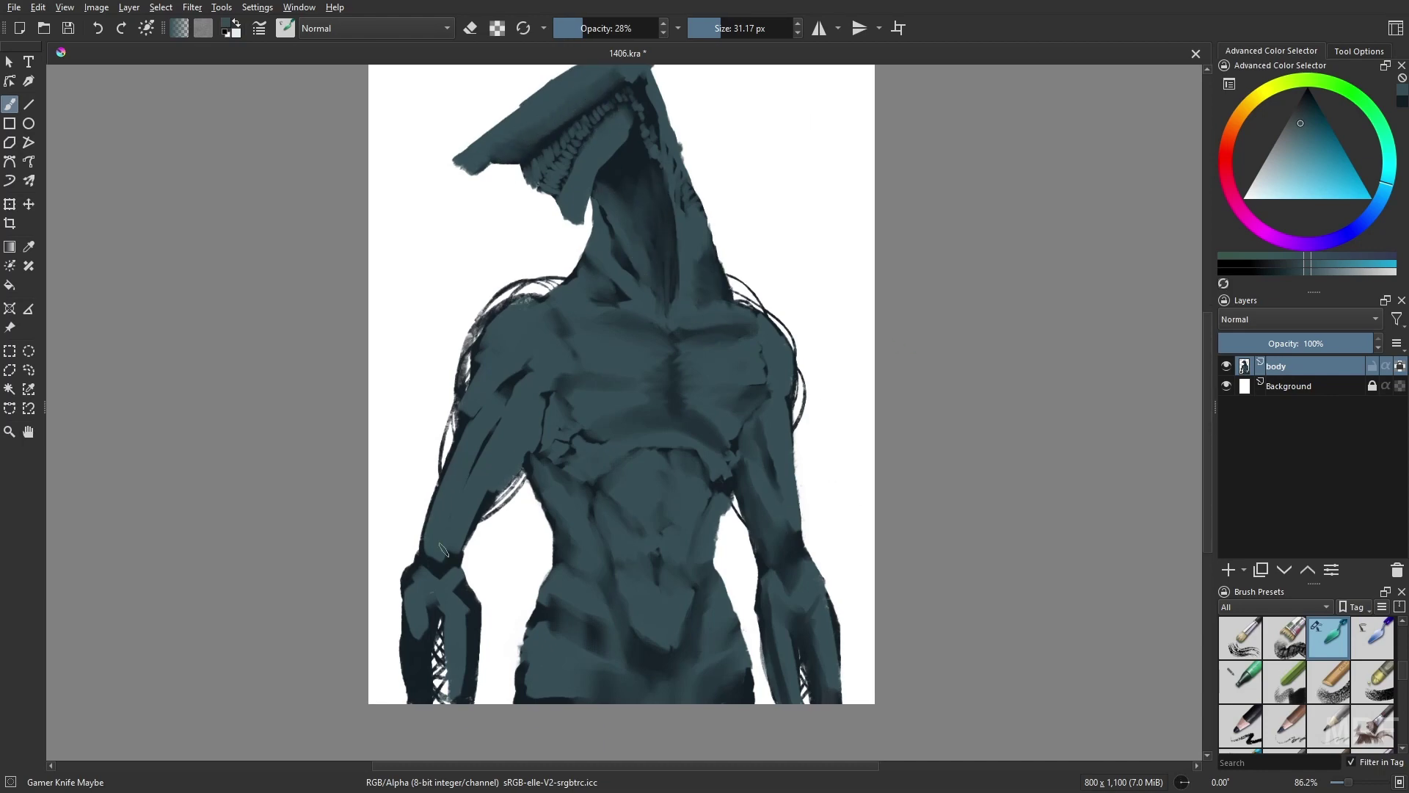
Shade the face-side shoulder, upper arm and elbow with the sampled dark color at 55% opacity, reducing the brush to 18 px
{"action": "key", "text": "o"}
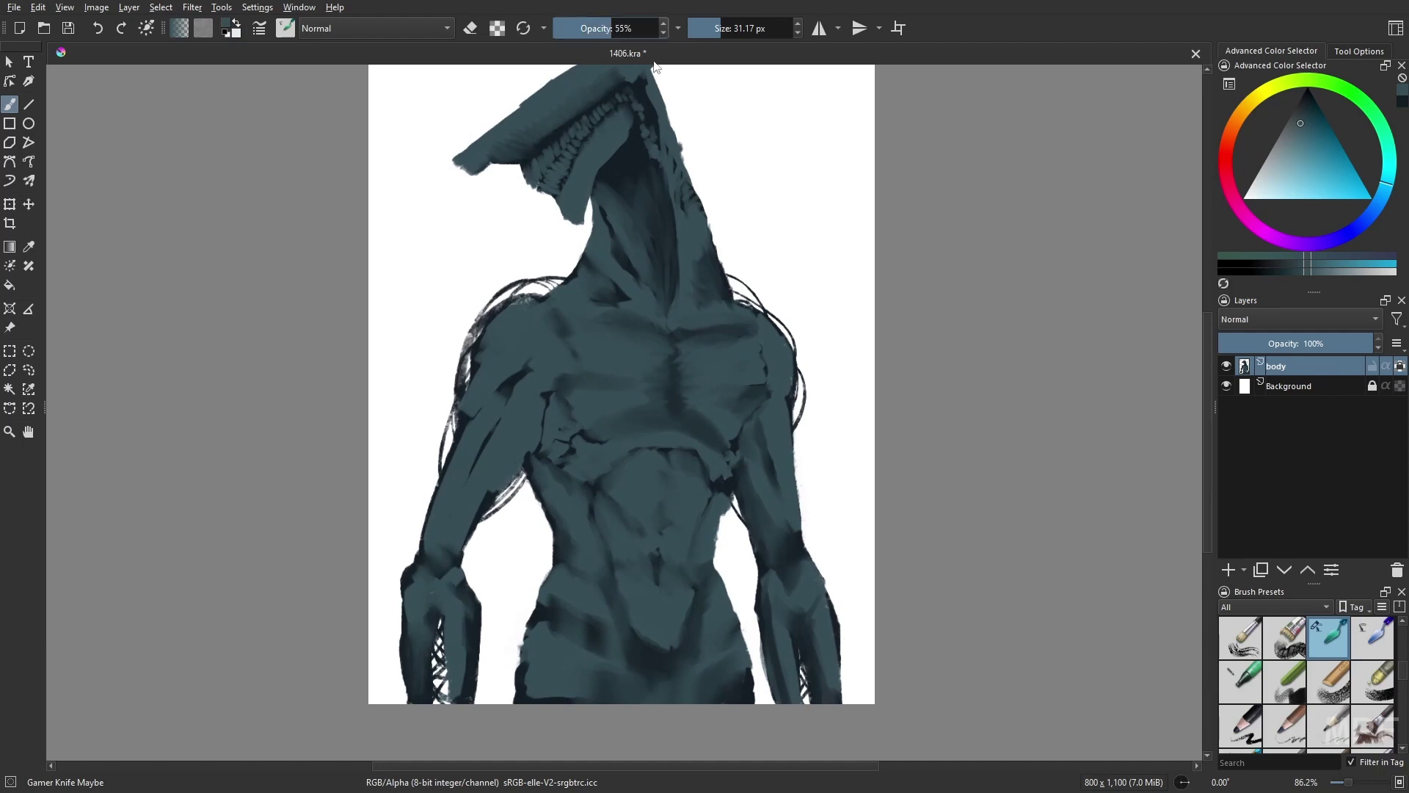
{"action": "left_click", "coordinate": [568, 346], "text": "ctrl"}
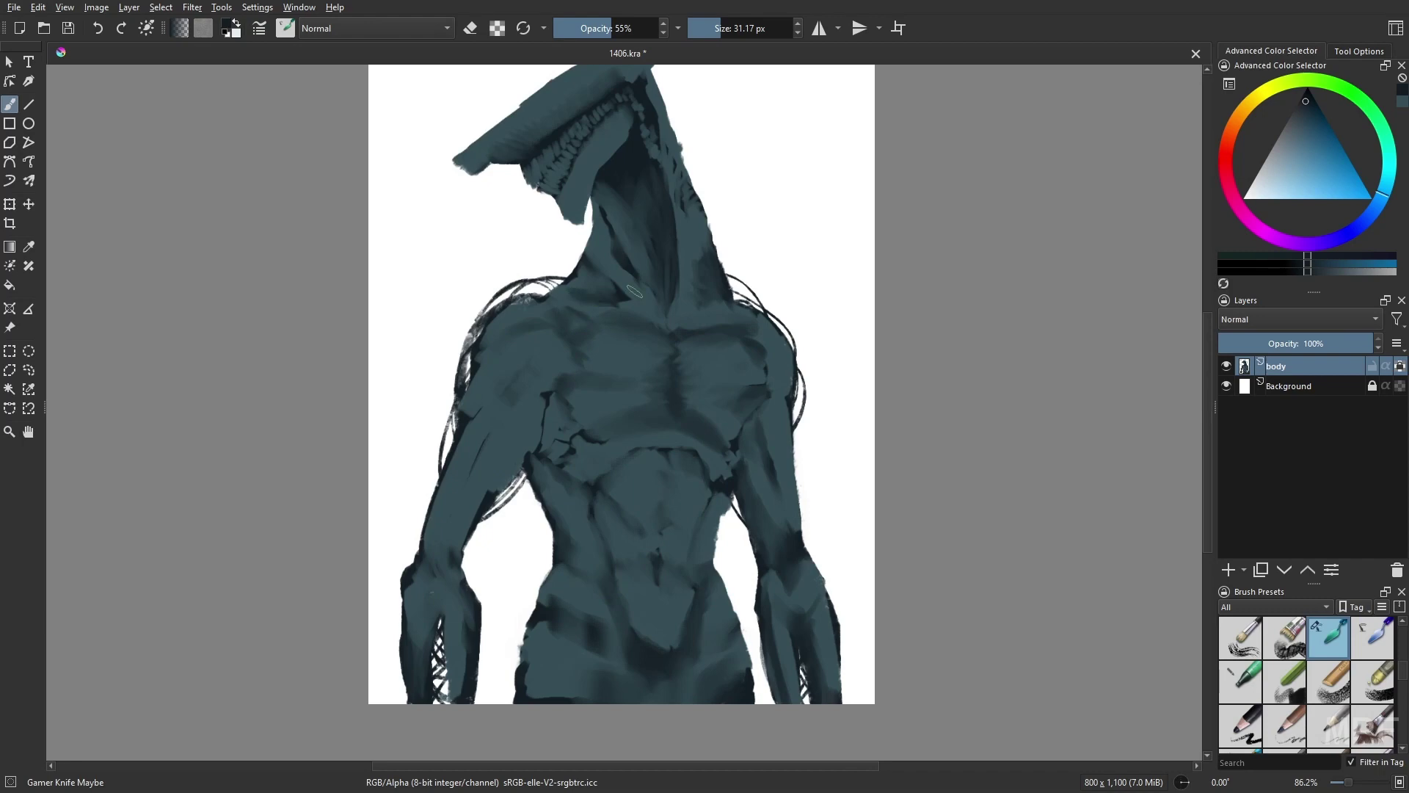
{"action": "key", "text": "bracketleft"}
{"action": "key", "text": "bracketleft"}
{"action": "key", "text": "bracketleft"}
{"action": "key", "text": "bracketleft"}
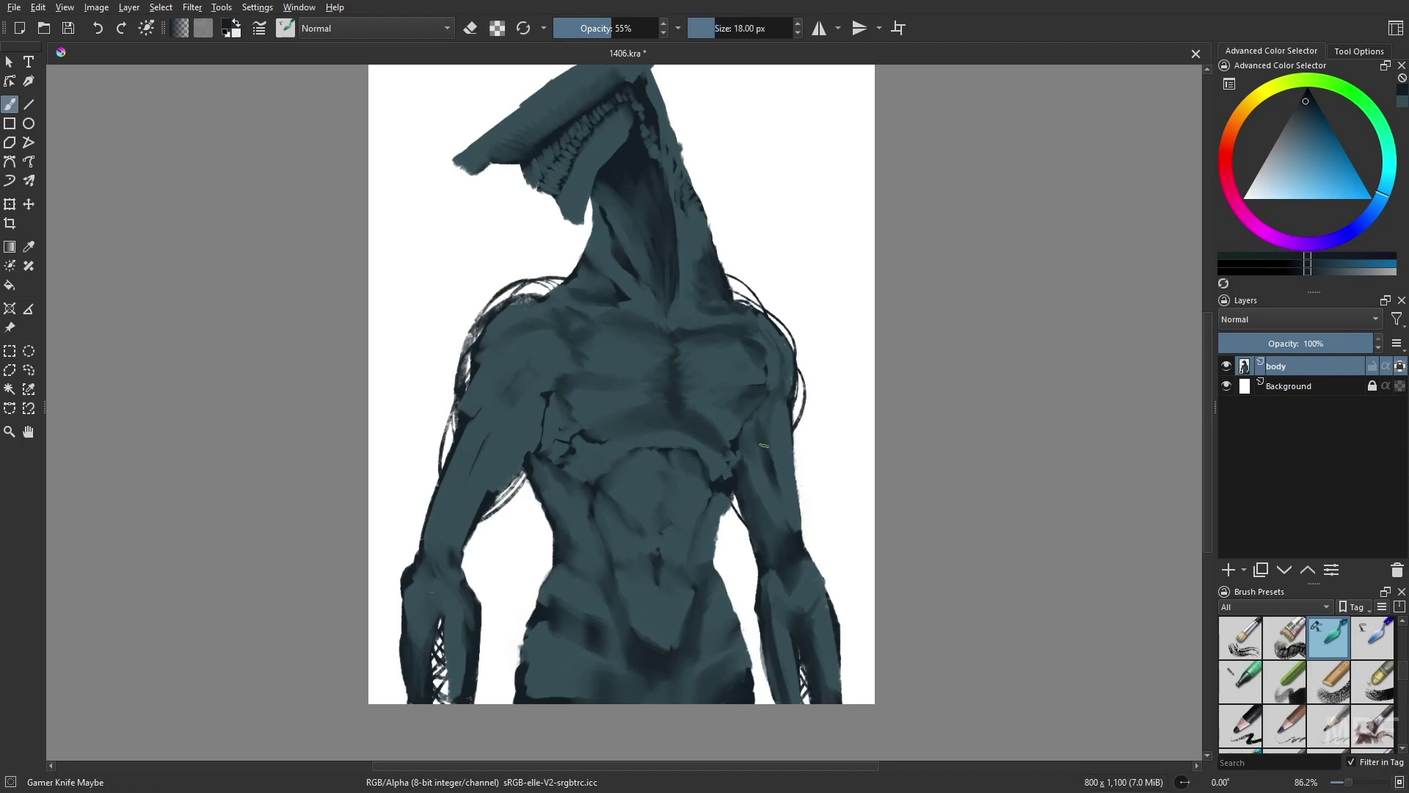
{"action": "left_click_drag", "start_coordinate": [449, 540], "coordinate": [473, 453]}
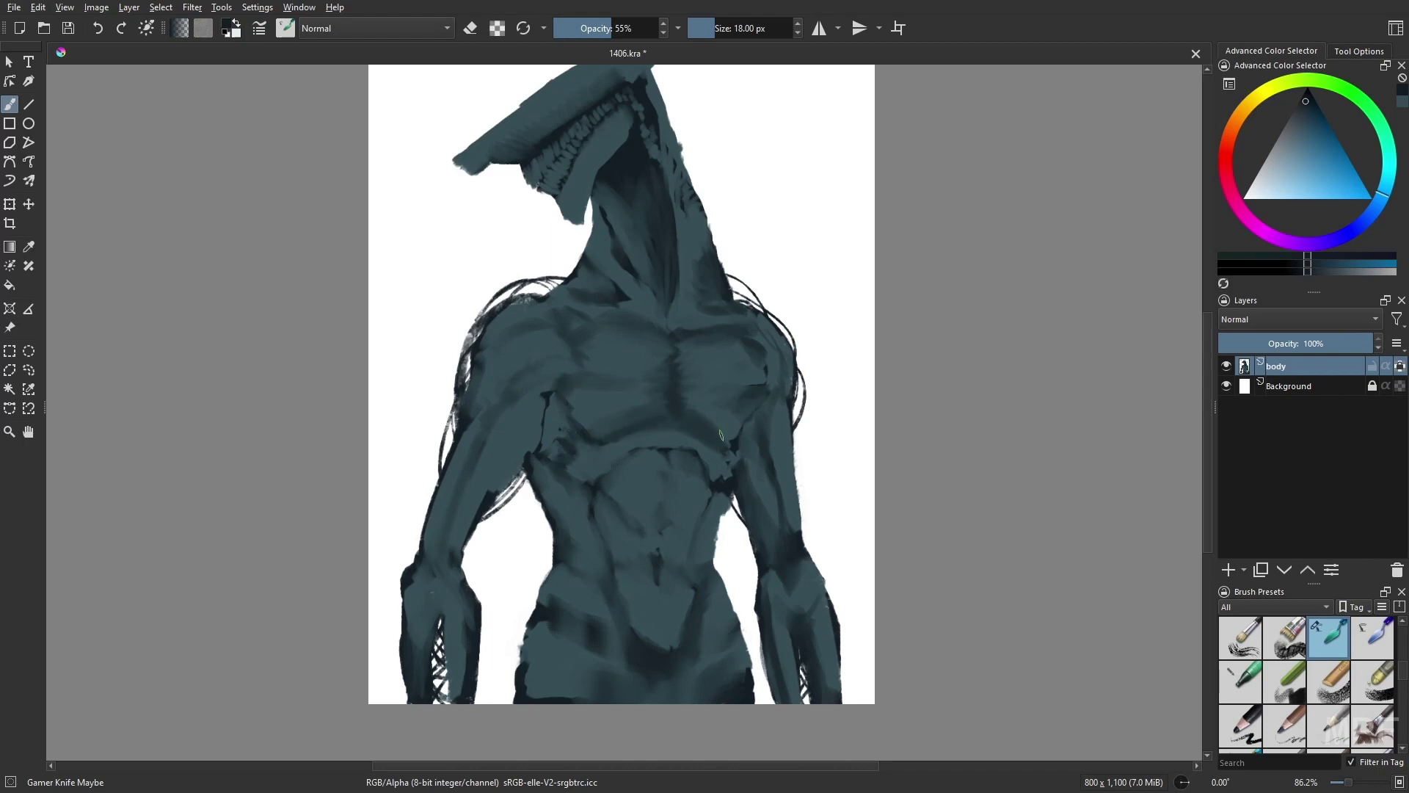
Define the abdominal muscle creases with dark strokes using colors sampled from the torso and a 27.20 px brush
{"action": "left_click", "coordinate": [678, 549], "text": "ctrl"}
{"action": "left_click", "coordinate": [610, 510], "text": "ctrl"}
{"action": "left_click_drag", "start_coordinate": [598, 479], "coordinate": [593, 521]}
{"action": "left_click", "coordinate": [720, 31]}
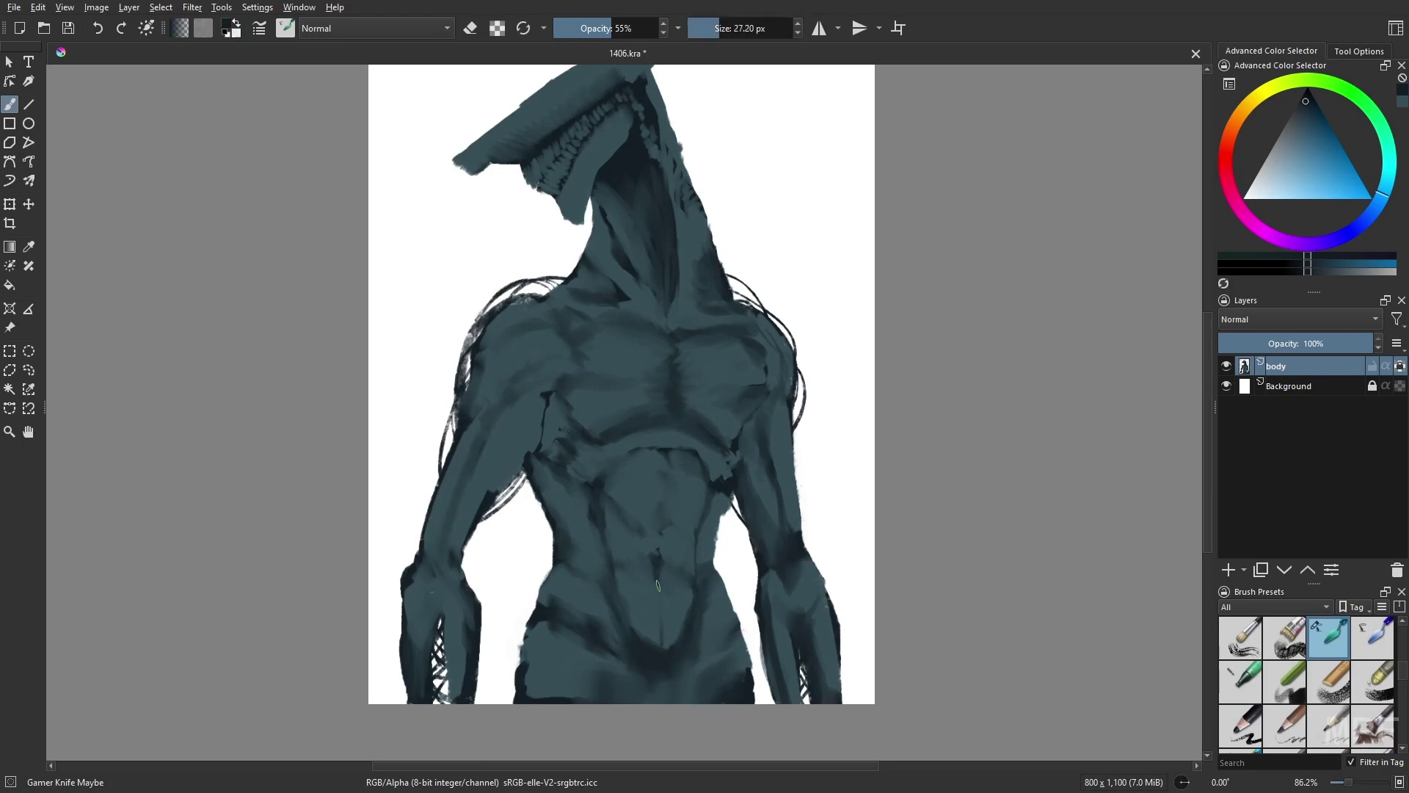
Blend the hard lower edge of the rib cage into the upper abdomen with dark and teal strokes
{"action": "scroll", "coordinate": [660, 514], "scroll_direction": "up", "scroll_amount": 3}
{"action": "left_click", "coordinate": [638, 458], "text": "ctrl"}
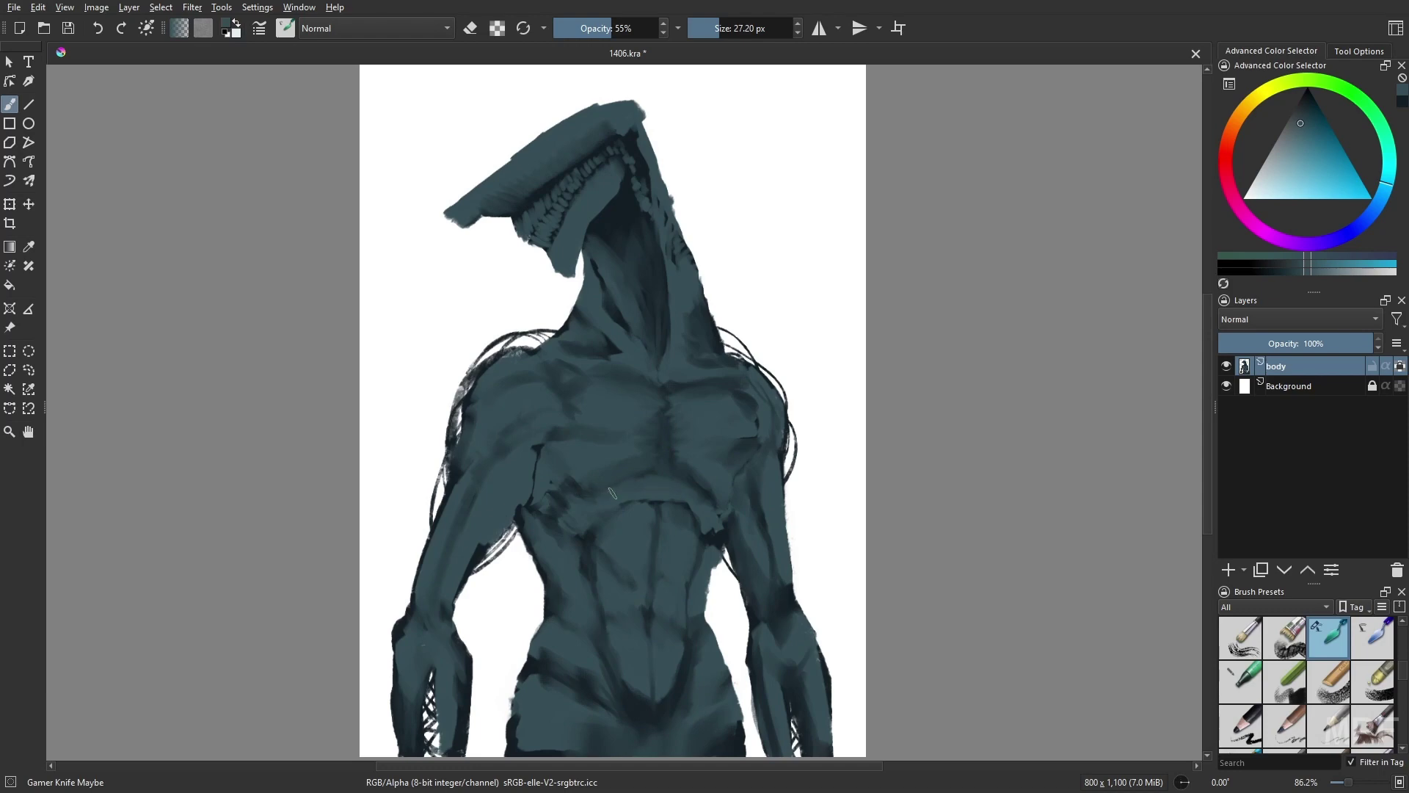
{"action": "right_click", "coordinate": [737, 496]}
{"action": "right_click", "coordinate": [738, 496]}
{"action": "right_click", "coordinate": [670, 503]}
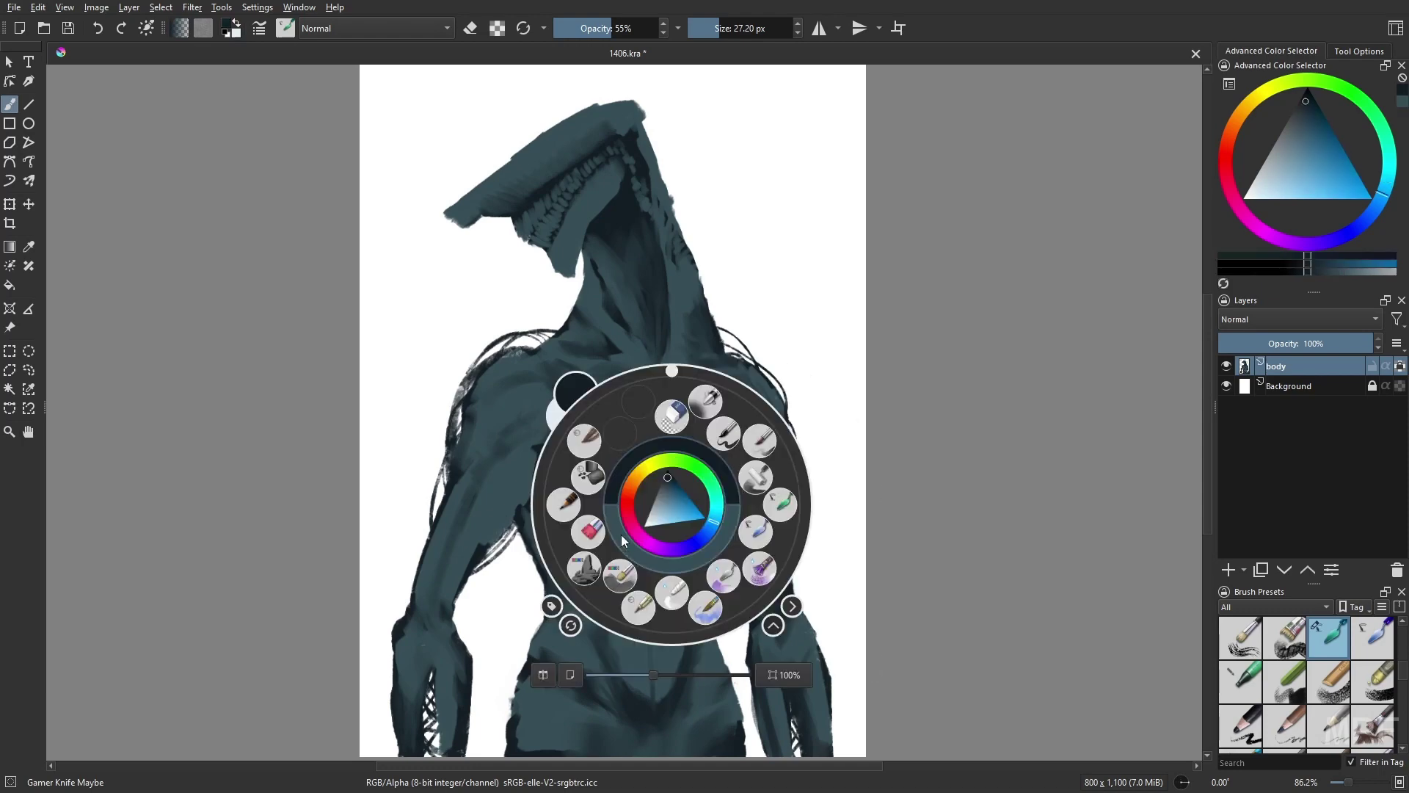
{"action": "right_click", "coordinate": [670, 504]}
{"action": "left_click_drag", "start_coordinate": [665, 532], "coordinate": [663, 565]}
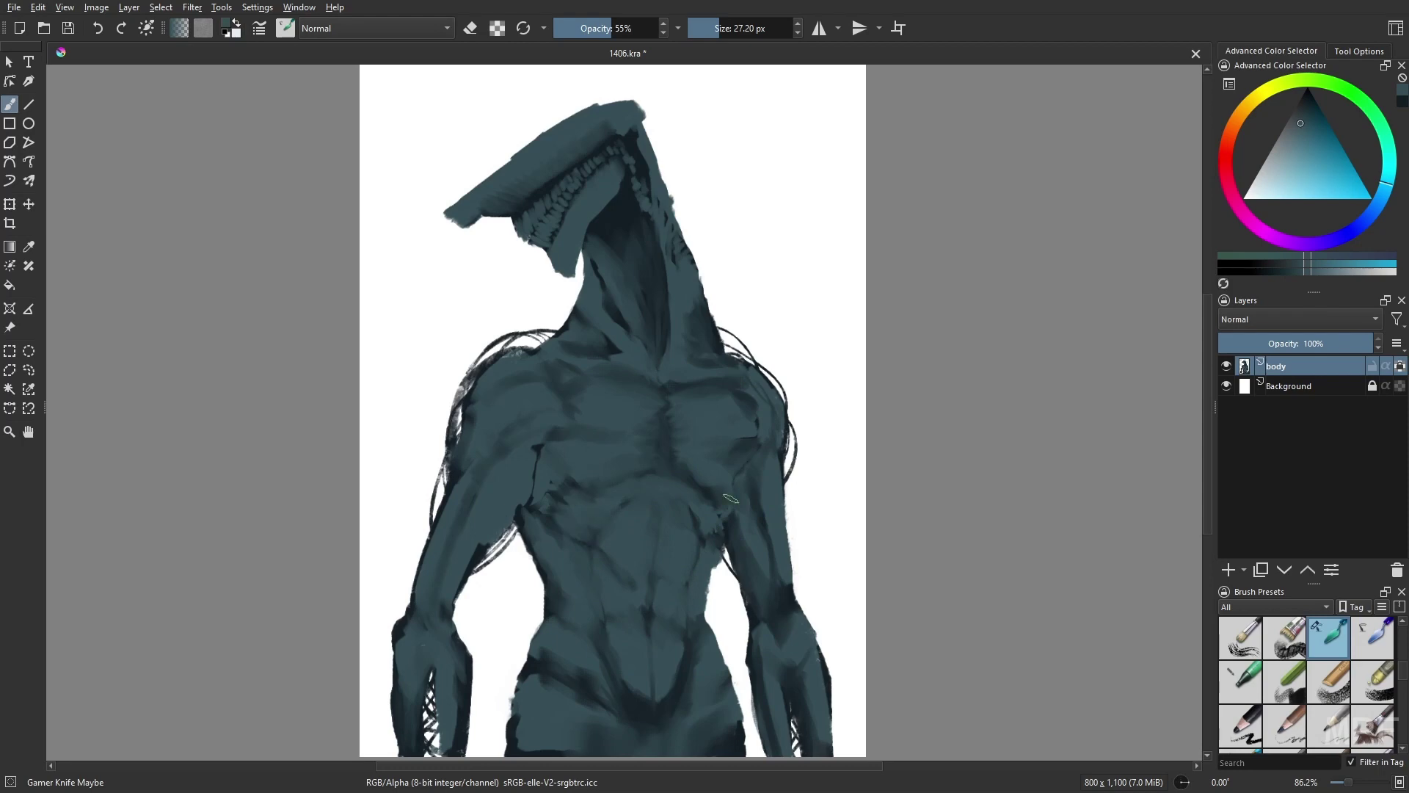
Blend muted teal into the neck shadow at 31% opacity with a 70.24 px brush and mirror the view
{"action": "left_click_drag", "start_coordinate": [846, 541], "coordinate": [864, 522]}
{"action": "left_click_drag", "start_coordinate": [615, 33], "coordinate": [586, 33]}
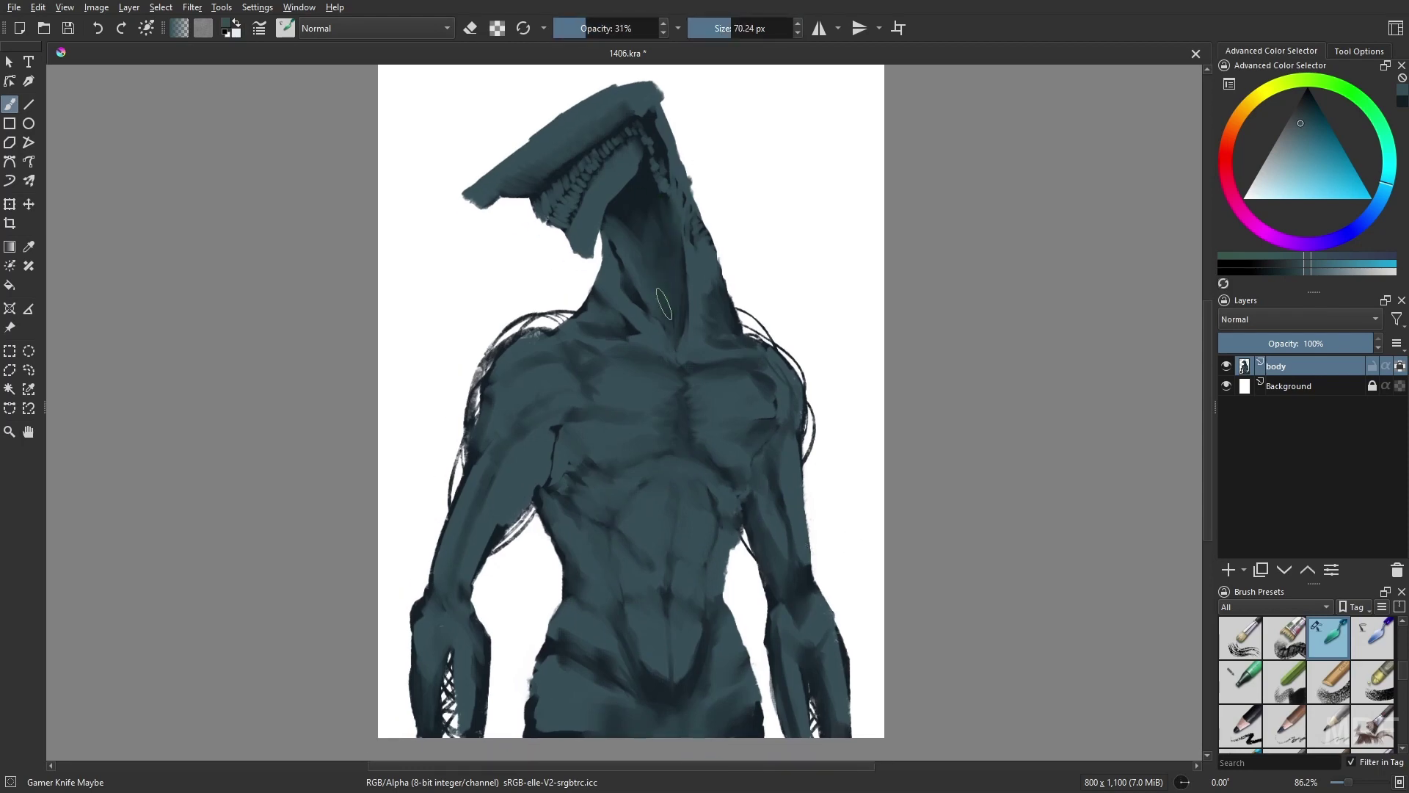
{"action": "key", "text": "m"}
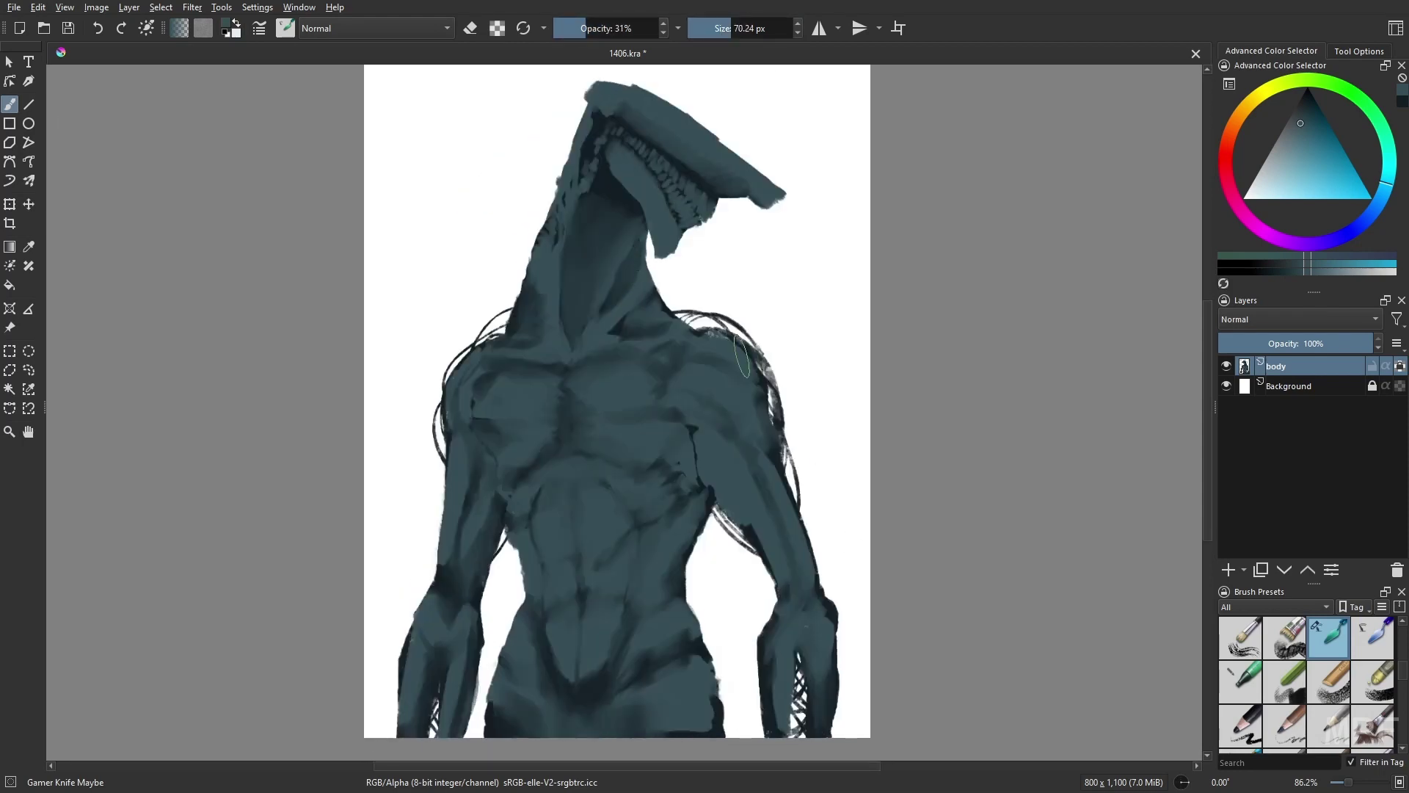
Darken the armpit crease of the face-side arm with the dark color at 84% opacity, reducing the brush to 9 px
{"action": "key", "text": "k"}
{"action": "key", "text": "o"}
{"action": "key", "text": "bracketleft"}
{"action": "key", "text": "bracketleft"}
{"action": "key", "text": "bracketleft"}
{"action": "key", "text": "bracketleft"}
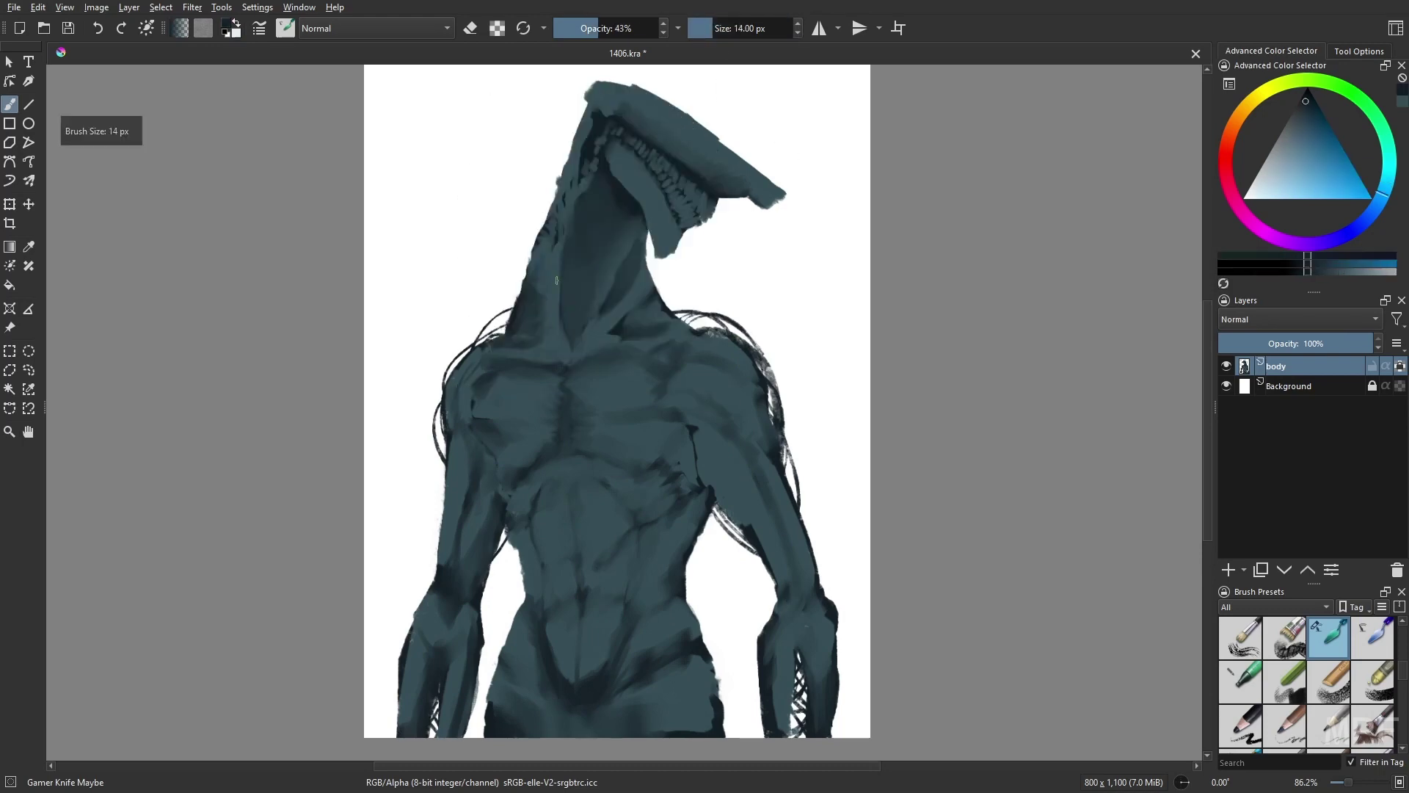
{"action": "key", "text": "o"}
{"action": "key", "text": "o"}
{"action": "key", "text": "o"}
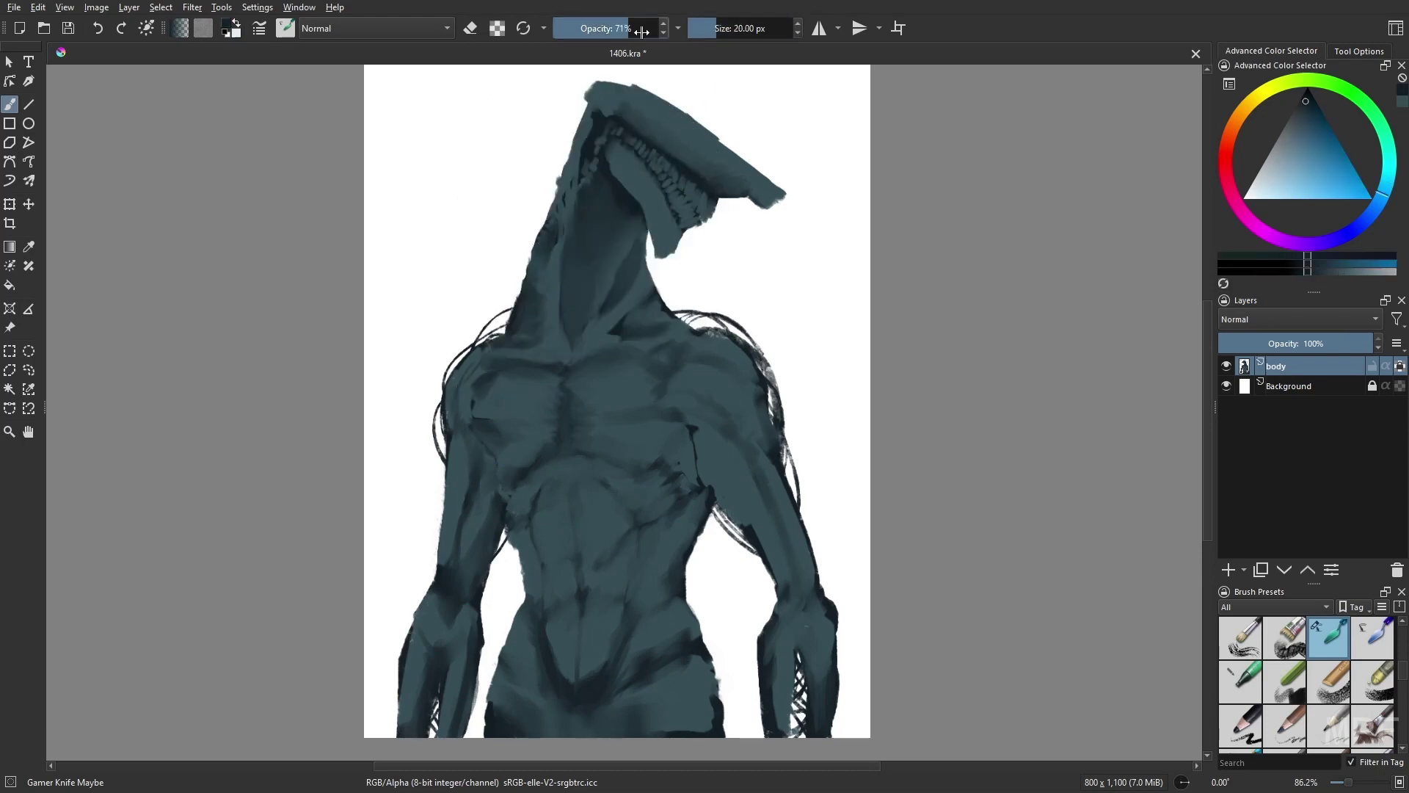
{"action": "key", "text": "bracketleft"}
{"action": "key", "text": "bracketleft"}
{"action": "key", "text": "bracketleft"}
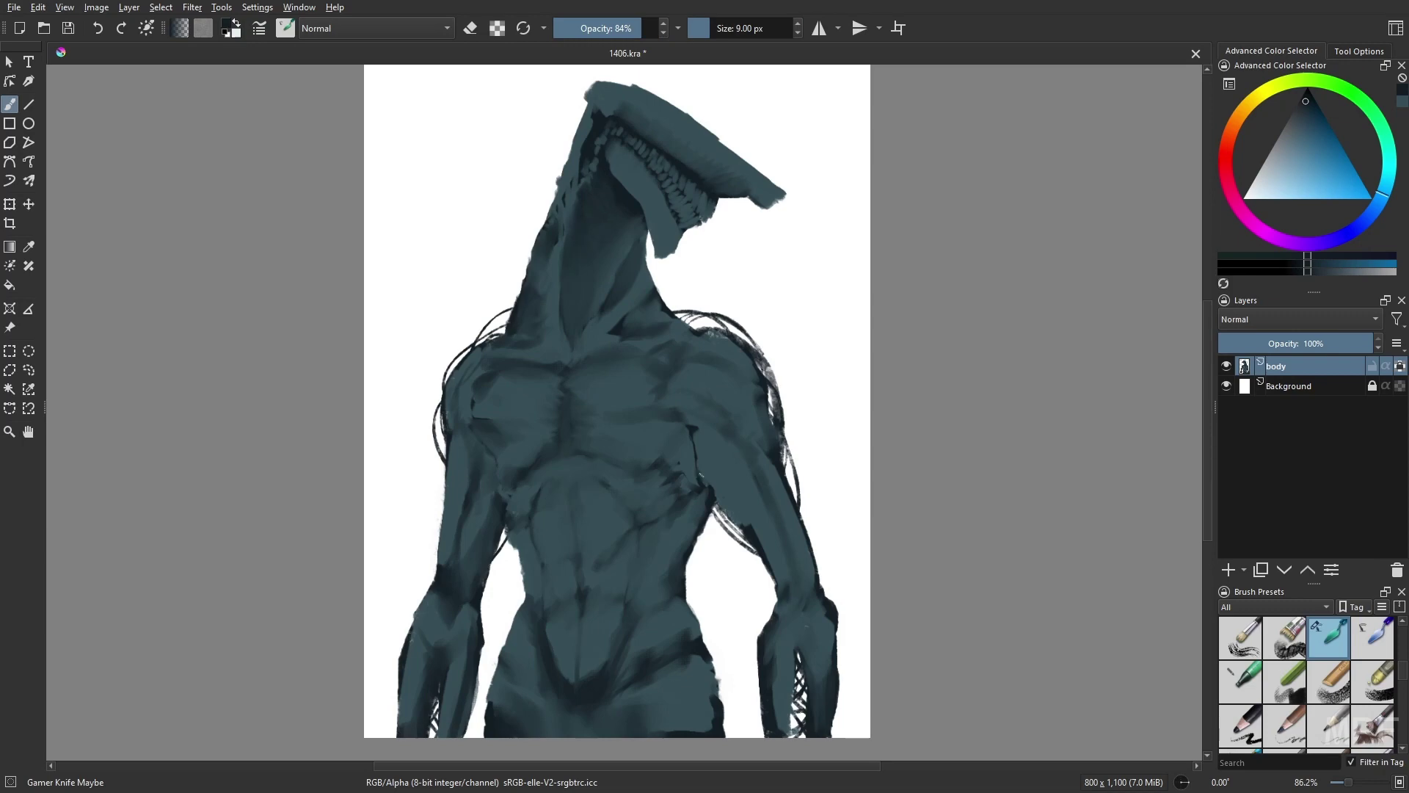
{"action": "left_click_drag", "start_coordinate": [703, 486], "coordinate": [691, 428]}
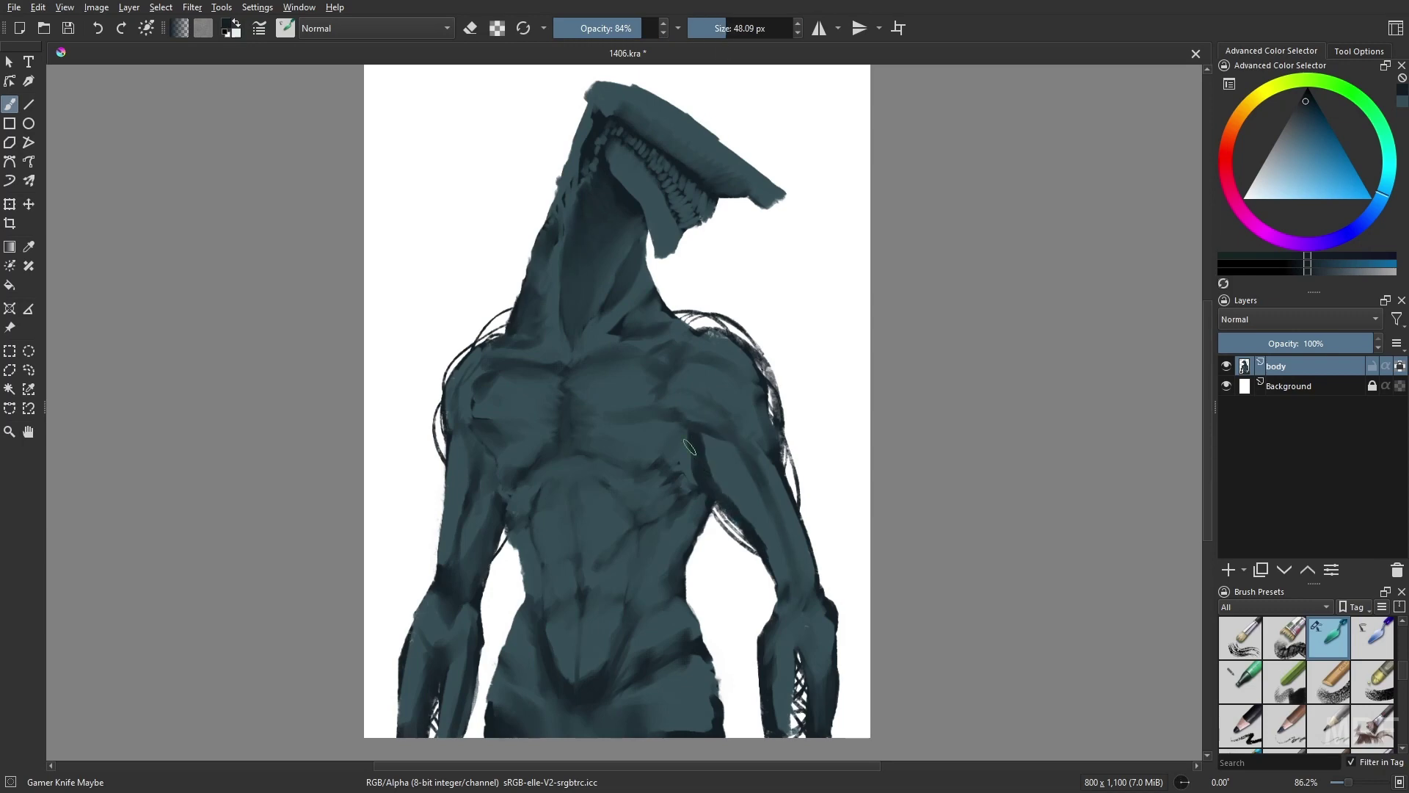
Soften the shadow around the armpit and side ribs with the dark color at 31% opacity and 48.09 px
{"action": "key", "text": "i"}
{"action": "key", "text": "i"}
{"action": "key", "text": "i"}
{"action": "key", "text": "i"}
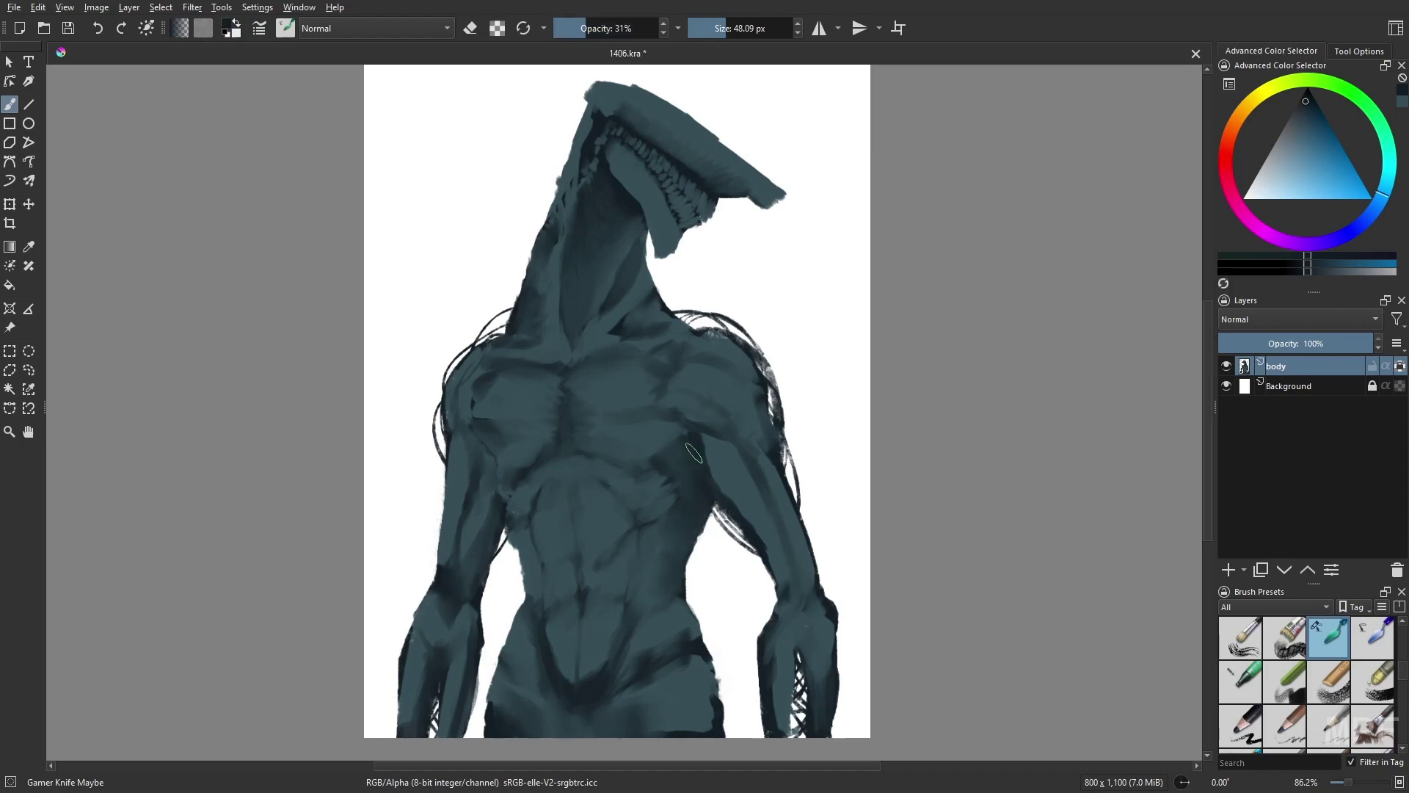
{"action": "left_click_drag", "start_coordinate": [745, 409], "coordinate": [743, 400]}
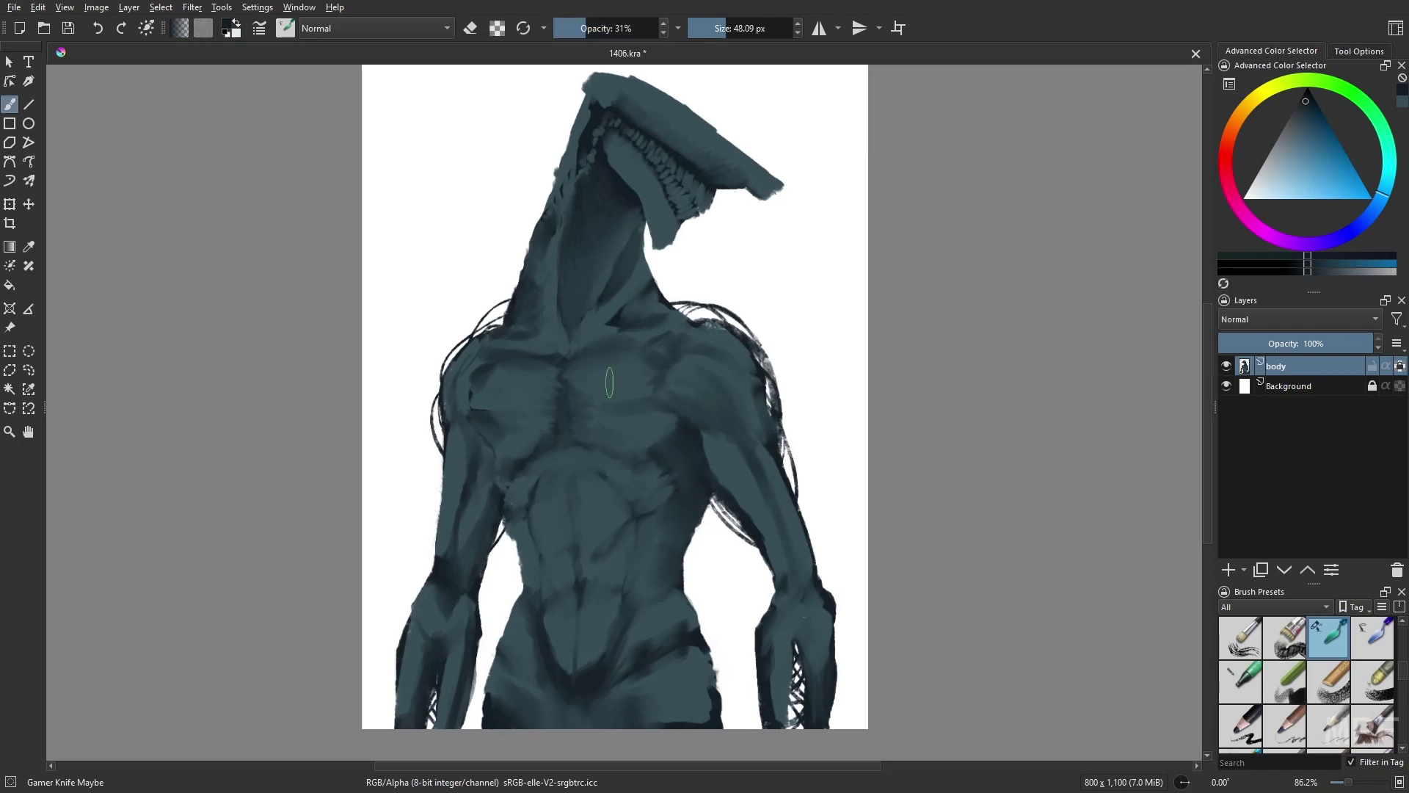
Mirror the view, switch to the muted teal and blend it over the outer chest, hips and forearm
{"action": "key", "text": "m"}
{"action": "right_click", "coordinate": [773, 466]}
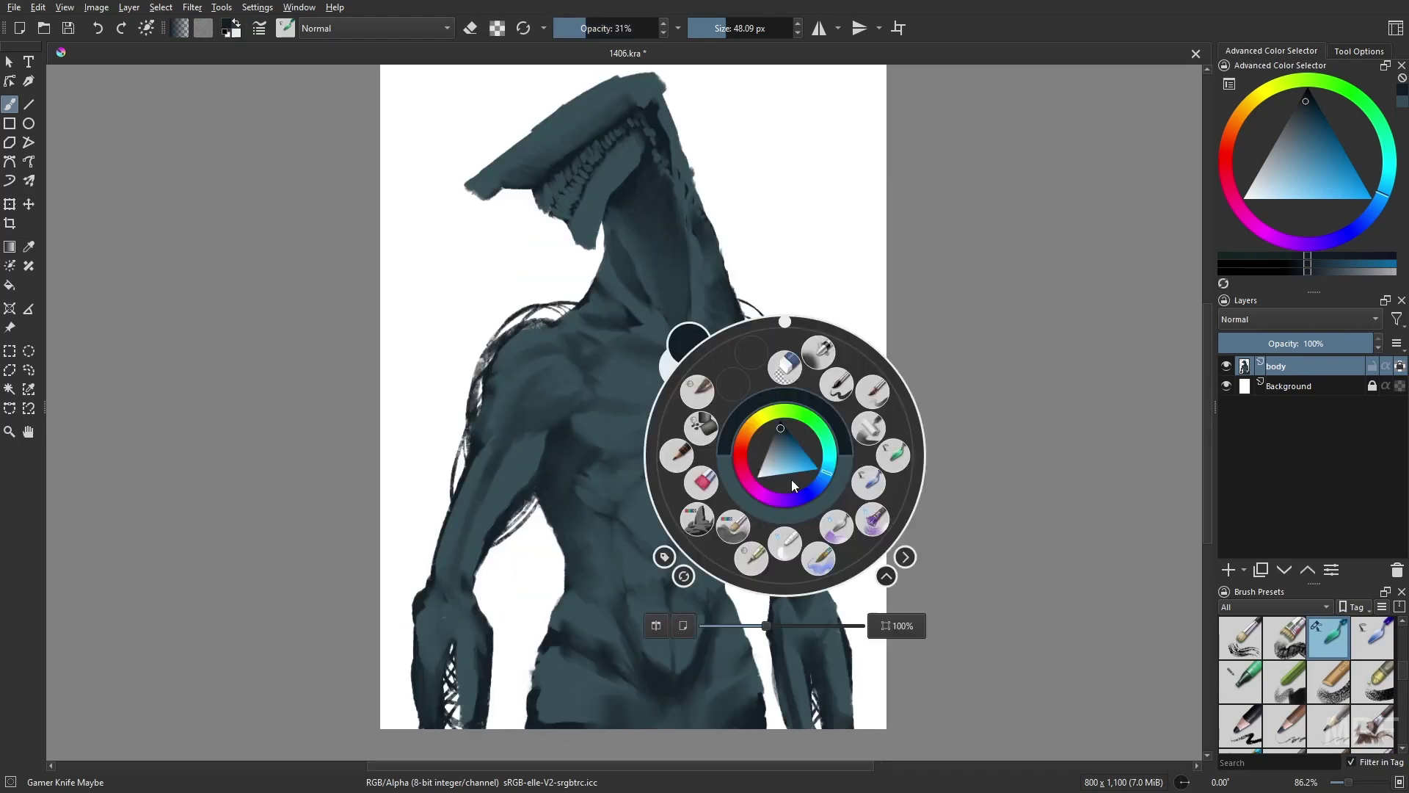
{"action": "left_click", "coordinate": [772, 470]}
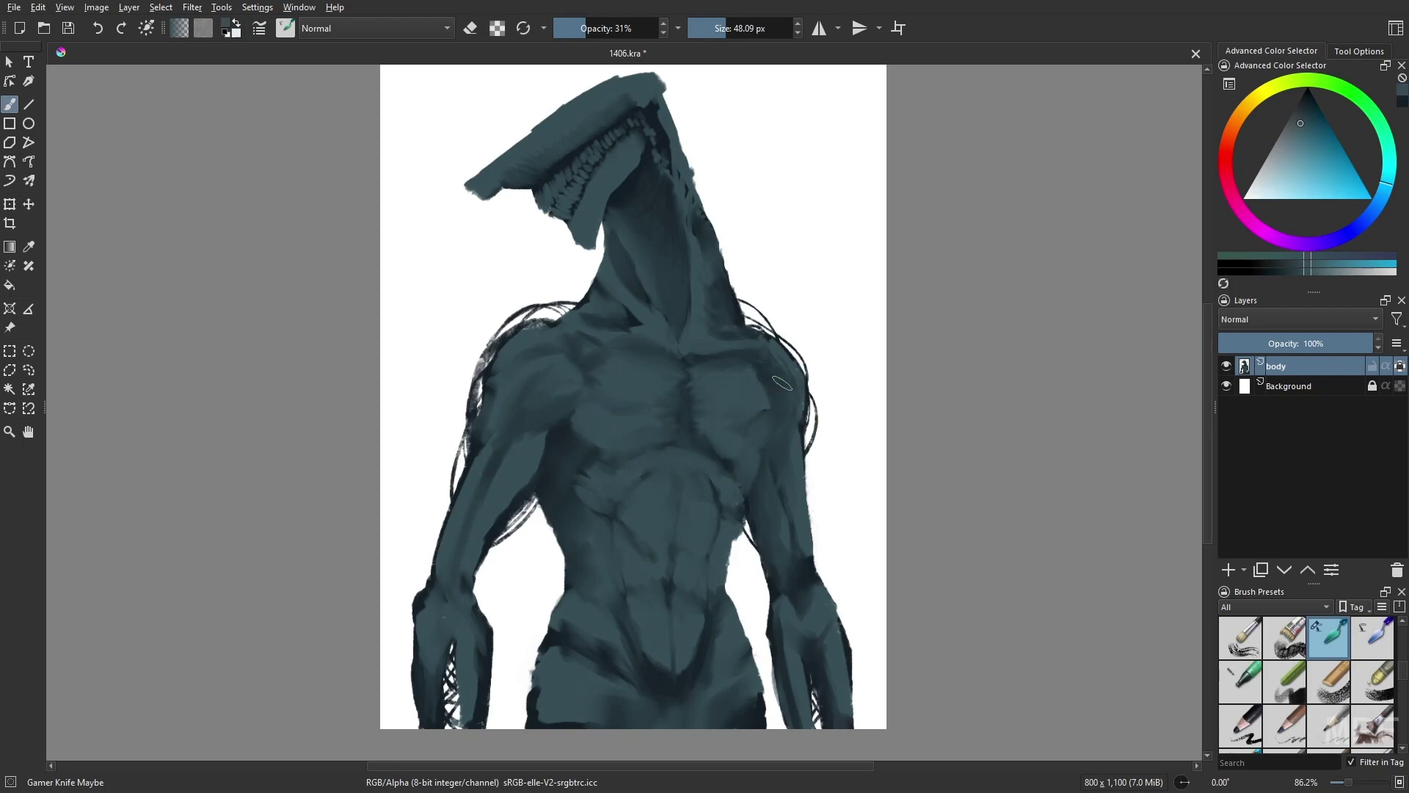
{"action": "mouse_move", "coordinate": [575, 636]}
{"action": "left_mouse_down"}
{"action": "mouse_move", "coordinate": [577, 614]}
{"action": "mouse_move", "coordinate": [717, 610]}
{"action": "mouse_move", "coordinate": [628, 621]}
{"action": "mouse_move", "coordinate": [699, 643]}
{"action": "mouse_move", "coordinate": [546, 671]}
{"action": "mouse_move", "coordinate": [692, 661]}
{"action": "mouse_move", "coordinate": [423, 587]}
{"action": "left_mouse_up"}
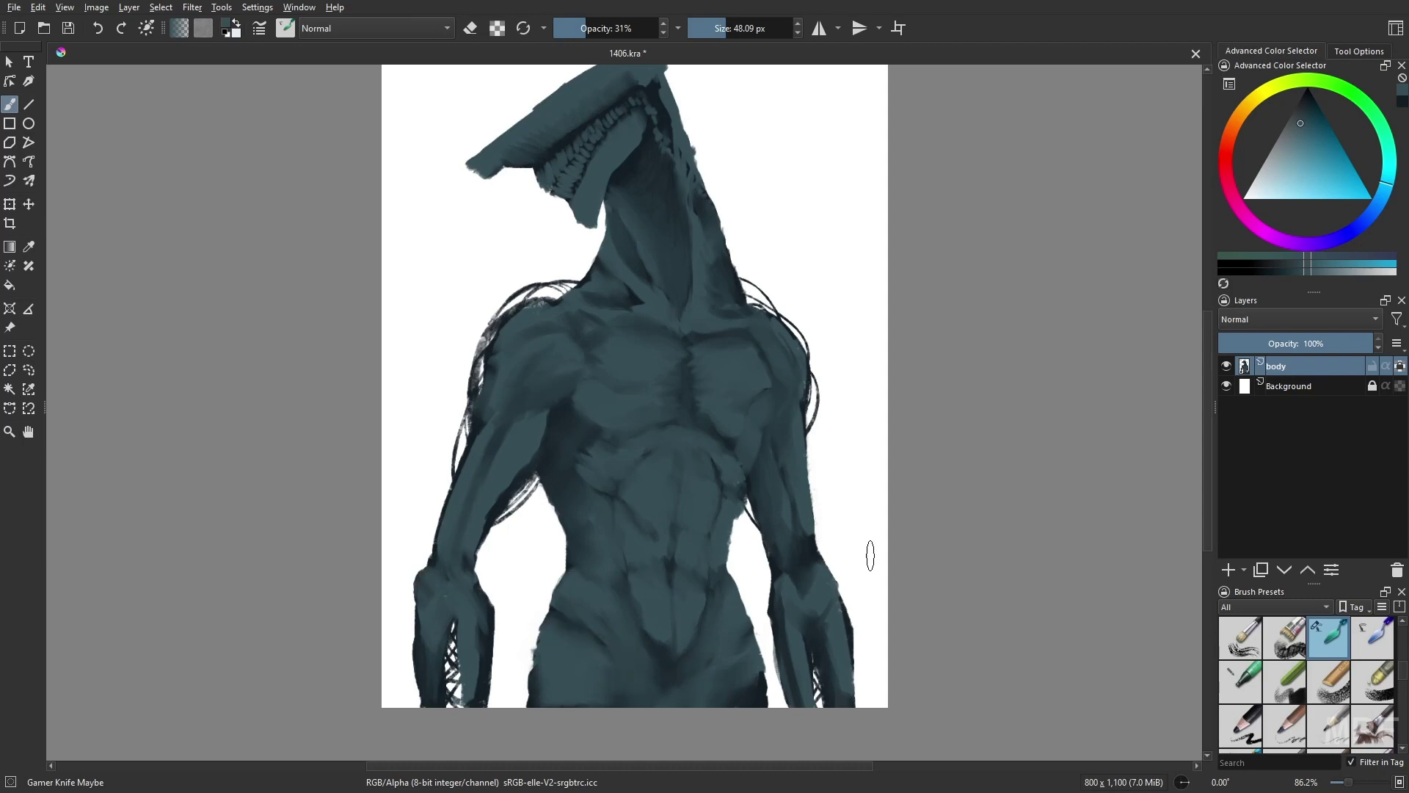
Accent the crease between chest and face-side shoulder with the sampled dark color at 52% opacity and 14.67 px
{"action": "key", "text": "bracketleft"}
{"action": "key", "text": "bracketleft"}
{"action": "key", "text": "bracketleft"}
{"action": "left_click", "coordinate": [811, 543], "text": "ctrl"}
{"action": "key", "text": "o"}
{"action": "key", "text": "o"}
{"action": "left_click_drag", "start_coordinate": [581, 343], "coordinate": [608, 324]}
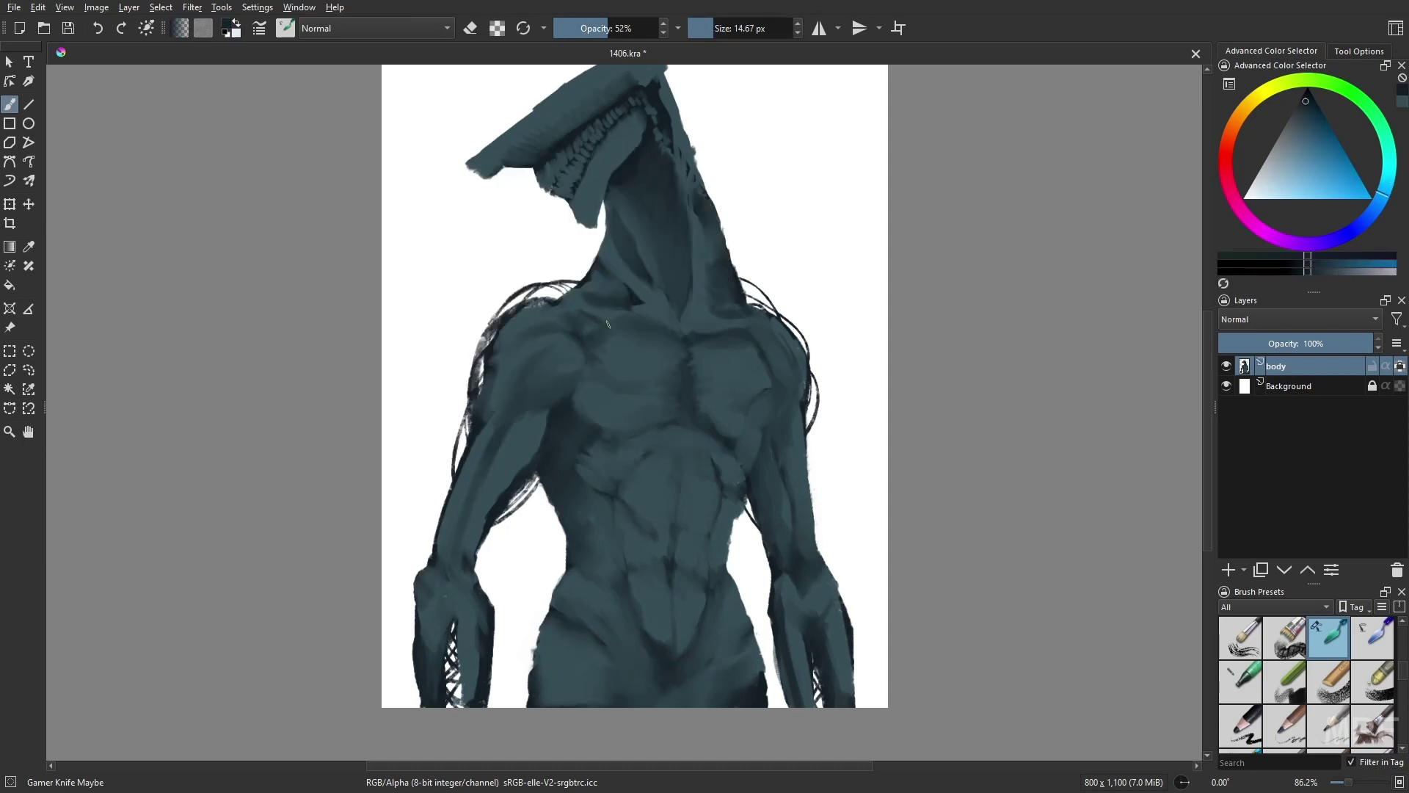
Sharpen the dark creases along the neck and ribs with the brush at 93% opacity and 7 px
{"action": "key", "text": "o"}
{"action": "key", "text": "o"}
{"action": "key", "text": "o"}
{"action": "key", "text": "o"}
{"action": "key", "text": "1"}
{"action": "key", "text": "bracketleft"}
{"action": "key", "text": "bracketleft"}
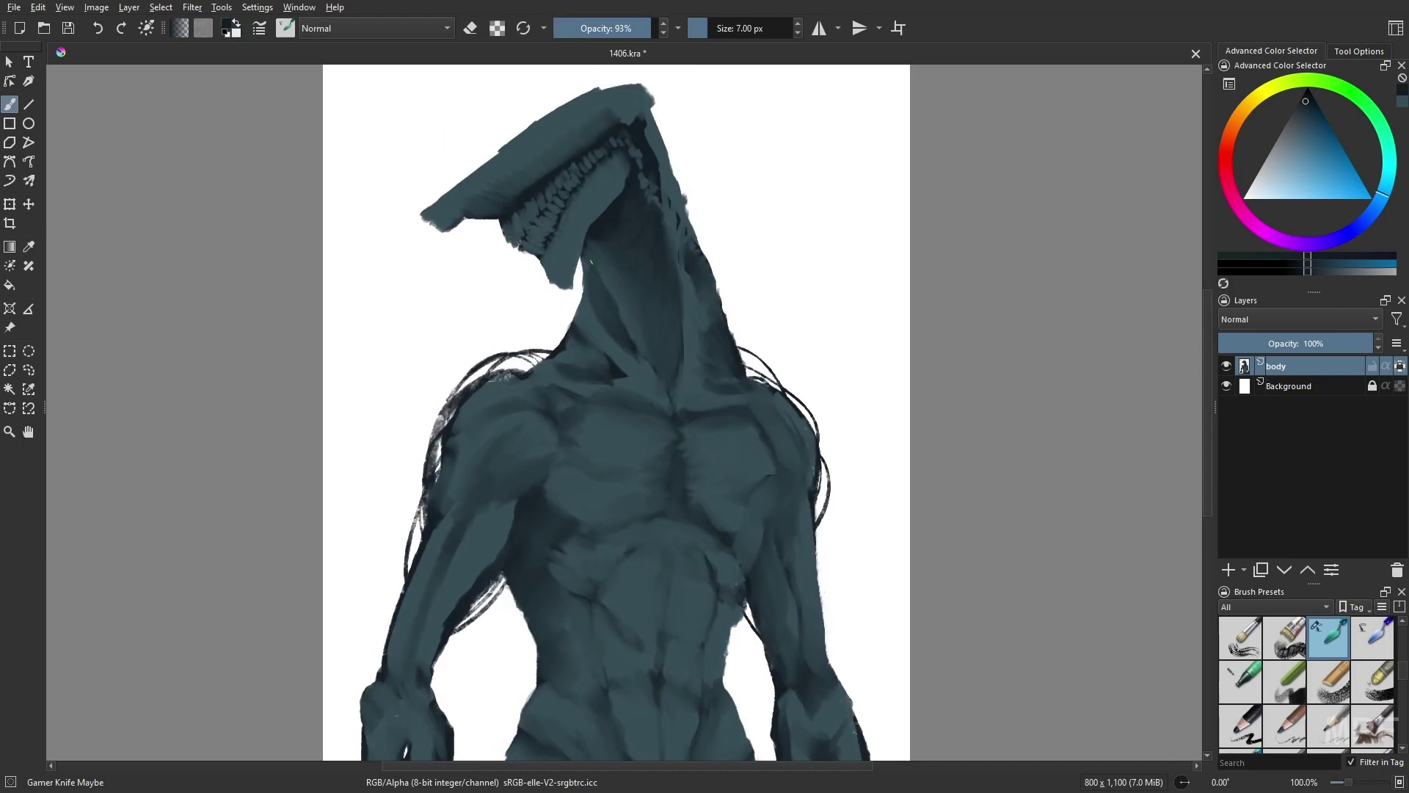
Choose a light grayish teal and highlight the face-side collarbone and lower neck tendon at 55% opacity and 35.51 px
{"action": "key", "text": "bracketright"}
{"action": "key", "text": "bracketright"}
{"action": "left_click", "coordinate": [1389, 157]}
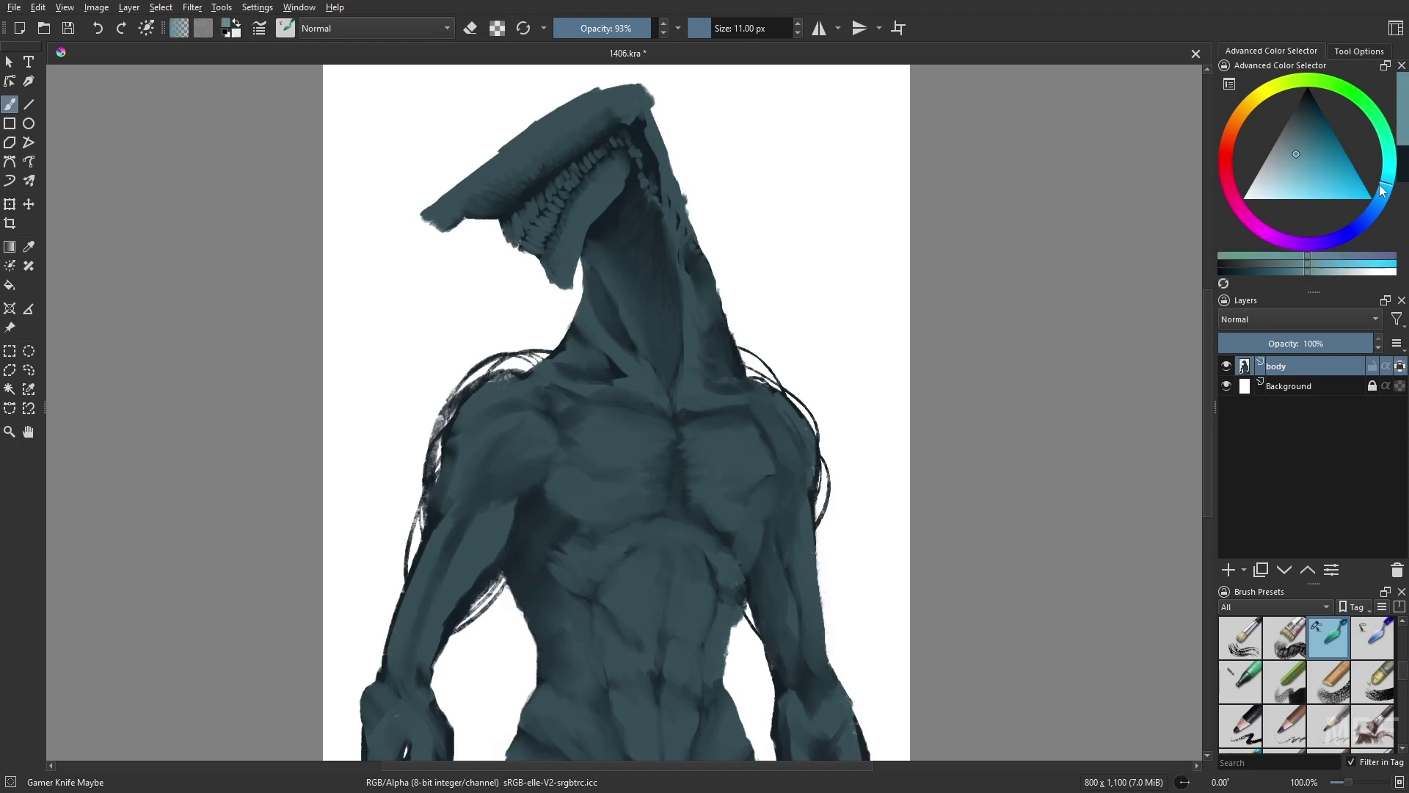
{"action": "left_click", "coordinate": [1289, 162]}
{"action": "key", "text": "bracketright"}
{"action": "key", "text": "bracketright"}
{"action": "key", "text": "bracketright"}
{"action": "key", "text": "bracketright"}
{"action": "key", "text": "i"}
{"action": "key", "text": "i"}
{"action": "key", "text": "i"}
{"action": "key", "text": "i"}
{"action": "mouse_move", "coordinate": [609, 345]}
{"action": "left_mouse_down"}
{"action": "mouse_move", "coordinate": [659, 395]}
{"action": "mouse_move", "coordinate": [645, 396]}
{"action": "left_mouse_up"}
{"action": "left_click_drag", "start_coordinate": [573, 392], "coordinate": [659, 400]}
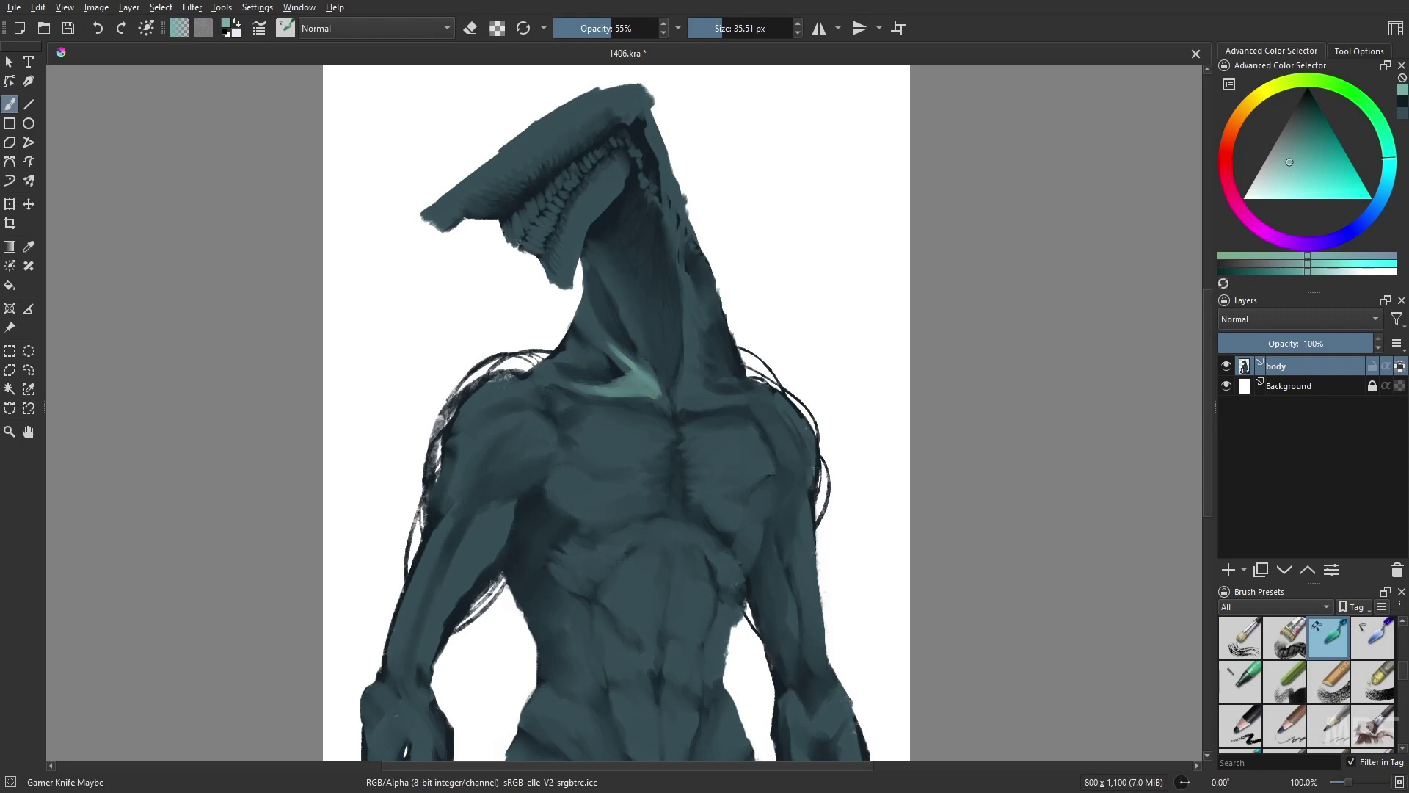
Highlight the neck tendons meeting at the collarbones in light teal and sample the darker base teal for blending
{"action": "left_click_drag", "start_coordinate": [635, 330], "coordinate": [667, 403]}
{"action": "left_click_drag", "start_coordinate": [690, 344], "coordinate": [687, 411]}
{"action": "left_click", "coordinate": [640, 361], "text": "ctrl"}
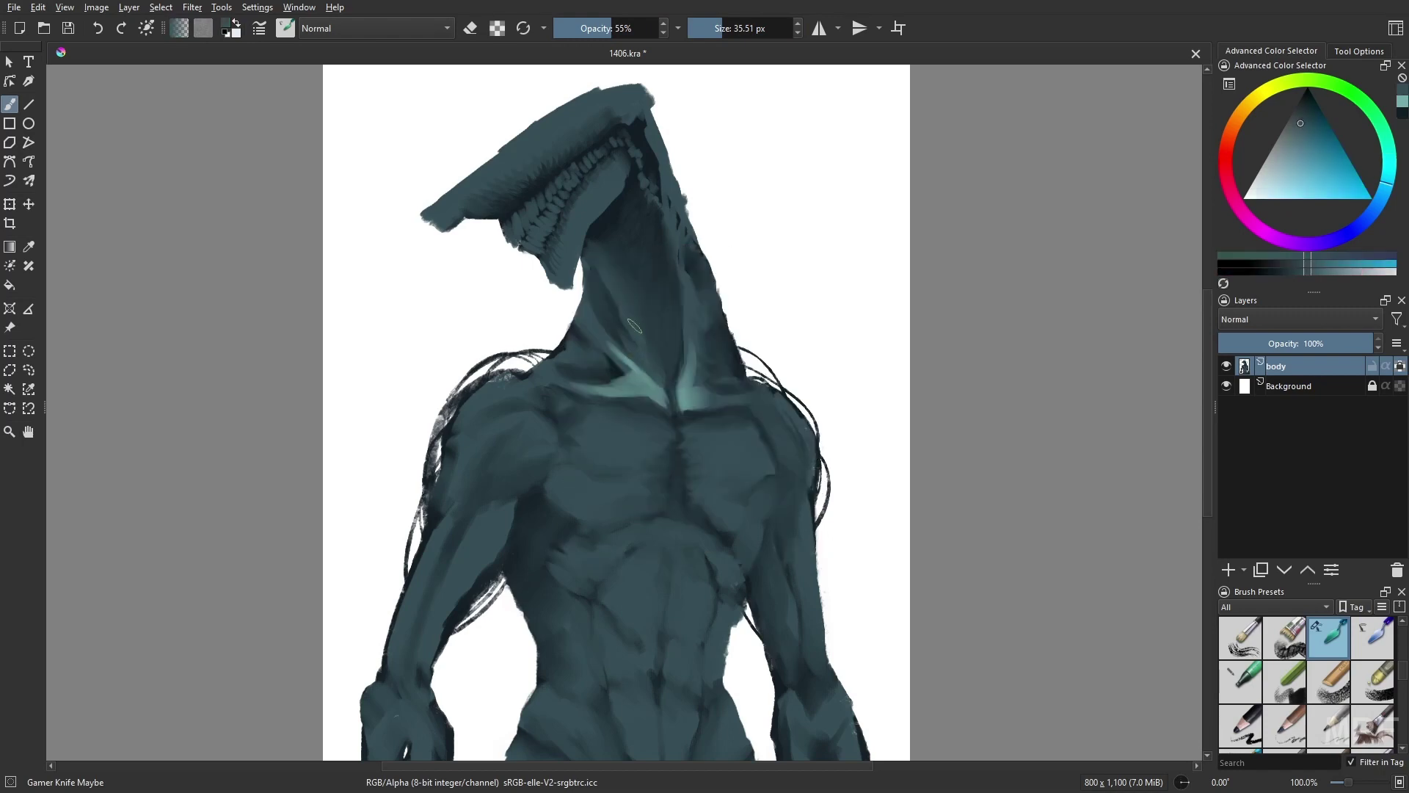
Mirror the view and paint soft light teal highlights on the other collarbone, the chest and the rib arch
{"action": "key", "text": "m"}
{"action": "left_click", "coordinate": [542, 399], "text": "ctrl"}
{"action": "left_click_drag", "start_coordinate": [542, 399], "coordinate": [499, 397]}
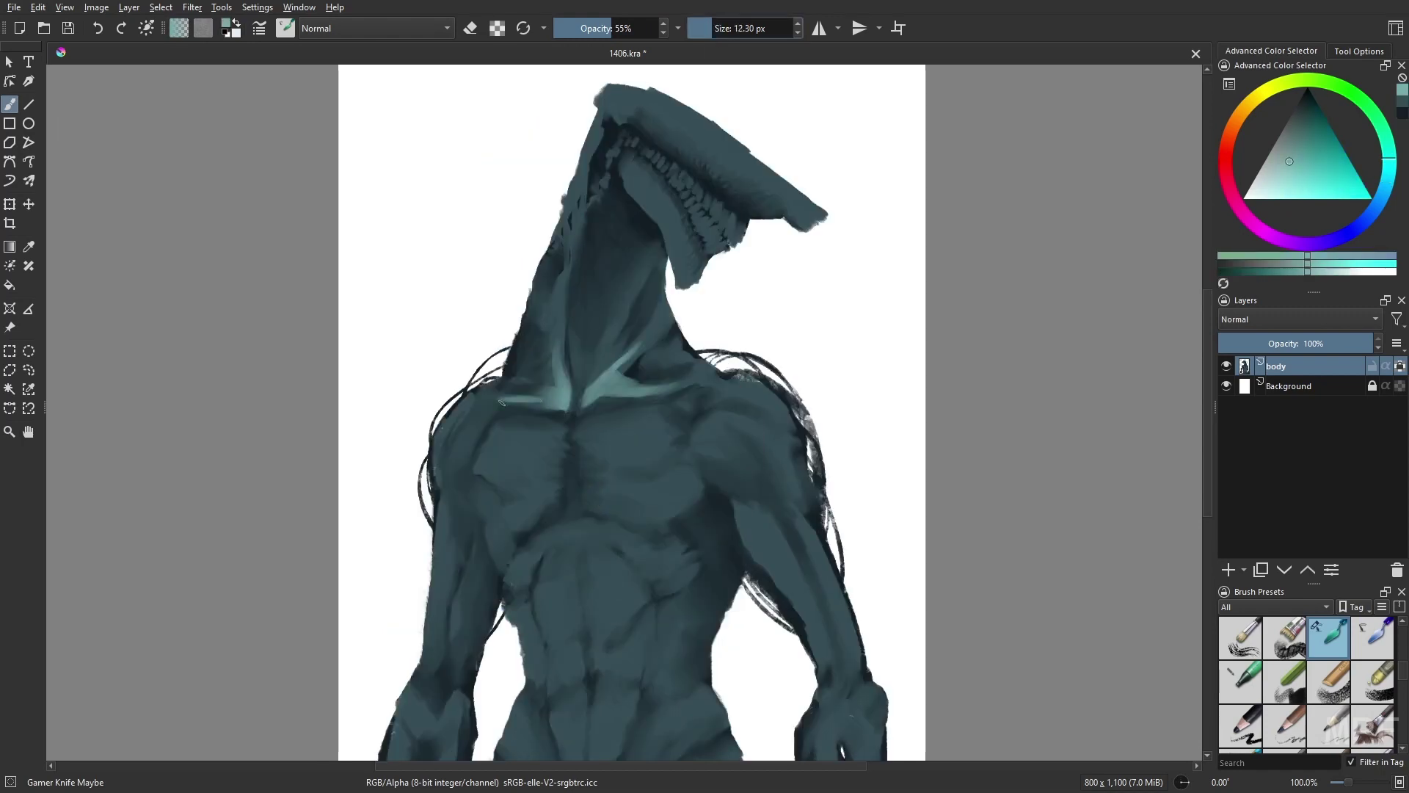
{"action": "key", "text": "bracketright"}
{"action": "mouse_move", "coordinate": [639, 429]}
{"action": "left_mouse_down"}
{"action": "mouse_move", "coordinate": [617, 449]}
{"action": "mouse_move", "coordinate": [665, 499]}
{"action": "mouse_move", "coordinate": [558, 540]}
{"action": "mouse_move", "coordinate": [558, 594]}
{"action": "left_mouse_up"}
Block in light teal highlights on the pectorals and upper abdomen with the "paint hopefully" brush at 100% opacity in the unmirrored view
{"action": "key", "text": "m"}
{"action": "key", "text": "minus"}
{"action": "right_click", "coordinate": [683, 426]}
{"action": "left_click", "coordinate": [653, 505]}
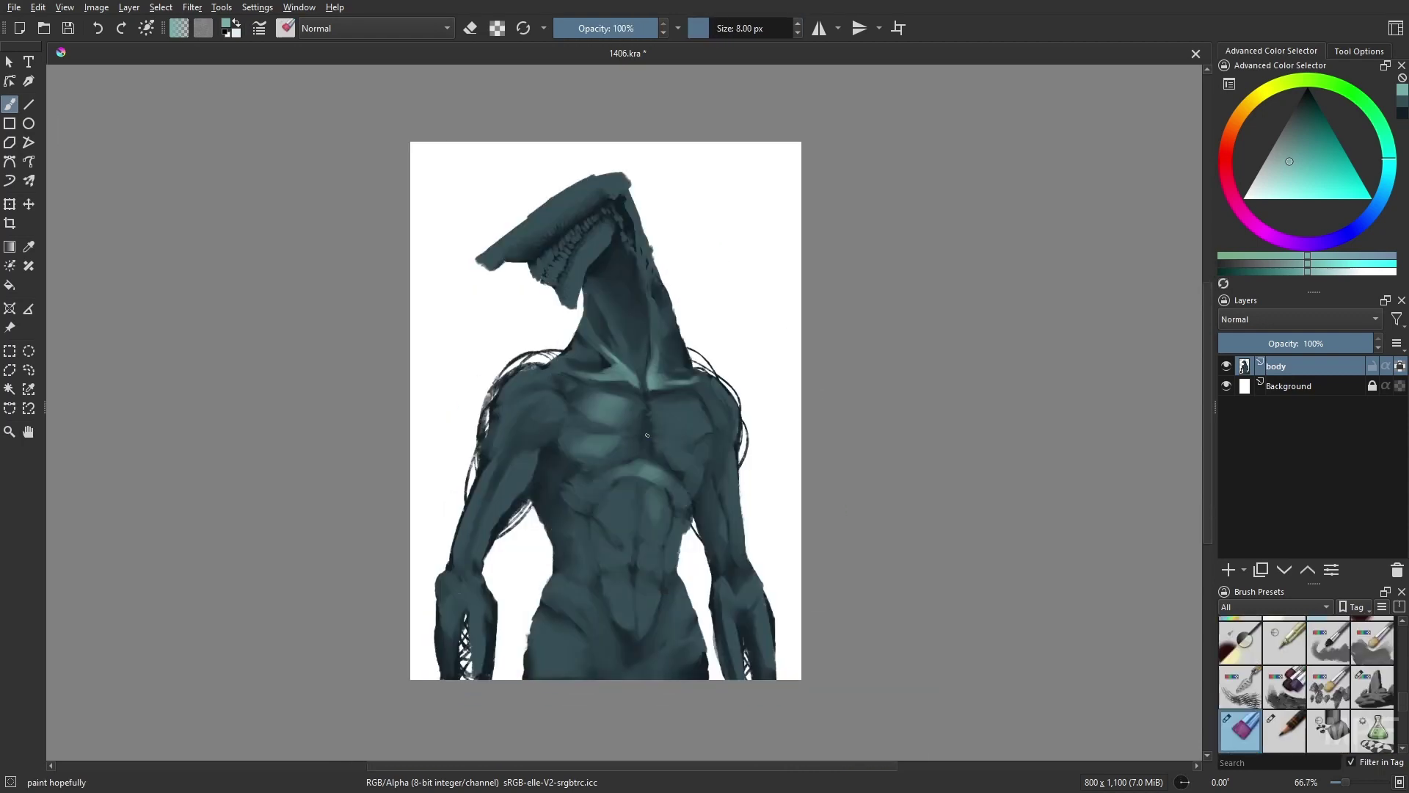
{"action": "mouse_move", "coordinate": [643, 473]}
{"action": "left_mouse_down"}
{"action": "mouse_move", "coordinate": [609, 402]}
{"action": "mouse_move", "coordinate": [591, 411]}
{"action": "left_mouse_up"}
{"action": "mouse_move", "coordinate": [664, 404]}
{"action": "left_mouse_down"}
{"action": "mouse_move", "coordinate": [694, 410]}
{"action": "mouse_move", "coordinate": [679, 440]}
{"action": "left_mouse_up"}
{"action": "mouse_move", "coordinate": [576, 439]}
{"action": "left_mouse_down"}
{"action": "mouse_move", "coordinate": [609, 447]}
{"action": "mouse_move", "coordinate": [616, 424]}
{"action": "left_mouse_up"}
{"action": "mouse_move", "coordinate": [668, 477]}
{"action": "left_mouse_down"}
{"action": "mouse_move", "coordinate": [603, 484]}
{"action": "mouse_move", "coordinate": [631, 484]}
{"action": "left_mouse_up"}
{"action": "mouse_move", "coordinate": [620, 488]}
{"action": "left_mouse_down"}
{"action": "mouse_move", "coordinate": [624, 532]}
{"action": "mouse_move", "coordinate": [641, 506]}
{"action": "left_mouse_up"}
{"action": "mouse_move", "coordinate": [648, 479]}
{"action": "left_mouse_down"}
{"action": "mouse_move", "coordinate": [655, 528]}
{"action": "mouse_move", "coordinate": [682, 498]}
{"action": "left_mouse_up"}
Paint flat light teal highlights on both shoulders and the outer end of the face-side collarbone
{"action": "left_click_drag", "start_coordinate": [522, 406], "coordinate": [558, 396]}
{"action": "mouse_move", "coordinate": [533, 371]}
{"action": "left_mouse_down"}
{"action": "mouse_move", "coordinate": [514, 376]}
{"action": "mouse_move", "coordinate": [547, 366]}
{"action": "left_mouse_up"}
{"action": "mouse_move", "coordinate": [708, 392]}
{"action": "left_mouse_down"}
{"action": "mouse_move", "coordinate": [731, 422]}
{"action": "mouse_move", "coordinate": [738, 408]}
{"action": "left_mouse_up"}
{"action": "left_click_drag", "start_coordinate": [554, 362], "coordinate": [587, 378]}
Fill the upper surface of the hat-like head and the jaw plate with light teal highlights
{"action": "left_click_drag", "start_coordinate": [481, 260], "coordinate": [595, 180]}
{"action": "left_click_drag", "start_coordinate": [532, 213], "coordinate": [624, 168]}
{"action": "left_click_drag", "start_coordinate": [610, 226], "coordinate": [580, 275]}
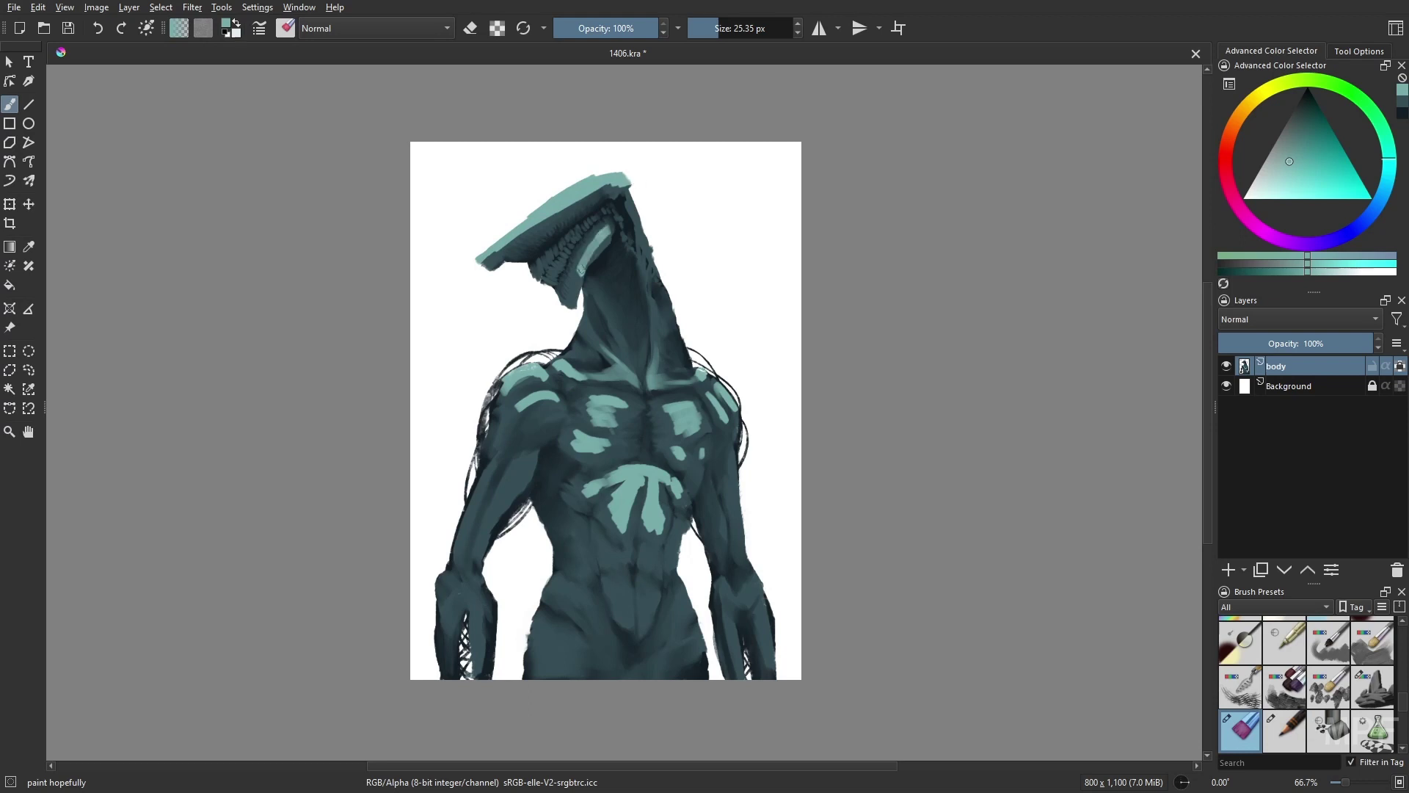
Run thin light teal highlights along the back of the head and neck tendons, reducing the brush to 10 px
{"action": "mouse_move", "coordinate": [624, 178]}
{"action": "left_mouse_down"}
{"action": "mouse_move", "coordinate": [650, 264]}
{"action": "mouse_move", "coordinate": [652, 348]}
{"action": "left_mouse_up"}
{"action": "key", "text": "bracketleft"}
{"action": "key", "text": "bracketleft"}
{"action": "key", "text": "bracketleft"}
{"action": "key", "text": "bracketleft"}
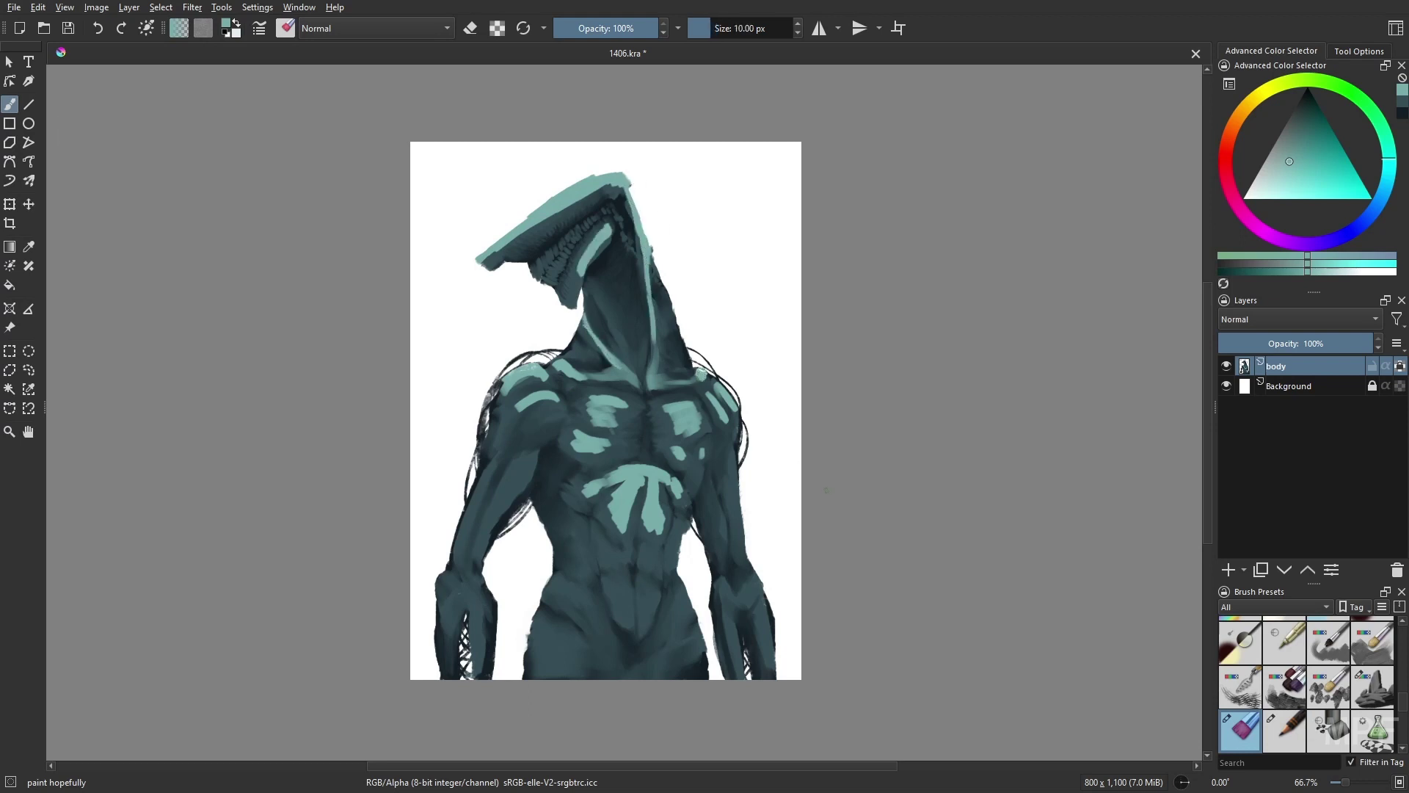
Block in light teal highlights on the abdominal muscles, flanks and upper hips, enlarging the brush
{"action": "left_click_drag", "start_coordinate": [612, 551], "coordinate": [609, 513]}
{"action": "mouse_move", "coordinate": [600, 506]}
{"action": "left_mouse_down"}
{"action": "mouse_move", "coordinate": [652, 528]}
{"action": "mouse_move", "coordinate": [617, 565]}
{"action": "mouse_move", "coordinate": [644, 565]}
{"action": "left_mouse_up"}
{"action": "key", "text": "bracketright"}
{"action": "key", "text": "bracketright"}
{"action": "key", "text": "bracketright"}
{"action": "key", "text": "bracketright"}
{"action": "left_click_drag", "start_coordinate": [670, 490], "coordinate": [672, 527]}
{"action": "left_click_drag", "start_coordinate": [583, 514], "coordinate": [583, 541]}
{"action": "mouse_move", "coordinate": [569, 486]}
{"action": "left_mouse_down"}
{"action": "mouse_move", "coordinate": [587, 525]}
{"action": "mouse_move", "coordinate": [559, 560]}
{"action": "left_mouse_up"}
{"action": "left_click_drag", "start_coordinate": [688, 547], "coordinate": [678, 577]}
Paint light teal highlights across both elbows and along both upper arms
{"action": "left_click_drag", "start_coordinate": [450, 544], "coordinate": [475, 574]}
{"action": "left_click_drag", "start_coordinate": [475, 546], "coordinate": [445, 574]}
{"action": "left_click_drag", "start_coordinate": [756, 543], "coordinate": [723, 571]}
{"action": "left_click_drag", "start_coordinate": [513, 429], "coordinate": [479, 497]}
{"action": "left_click_drag", "start_coordinate": [733, 437], "coordinate": [728, 470]}
{"action": "left_click_drag", "start_coordinate": [716, 449], "coordinate": [711, 483]}
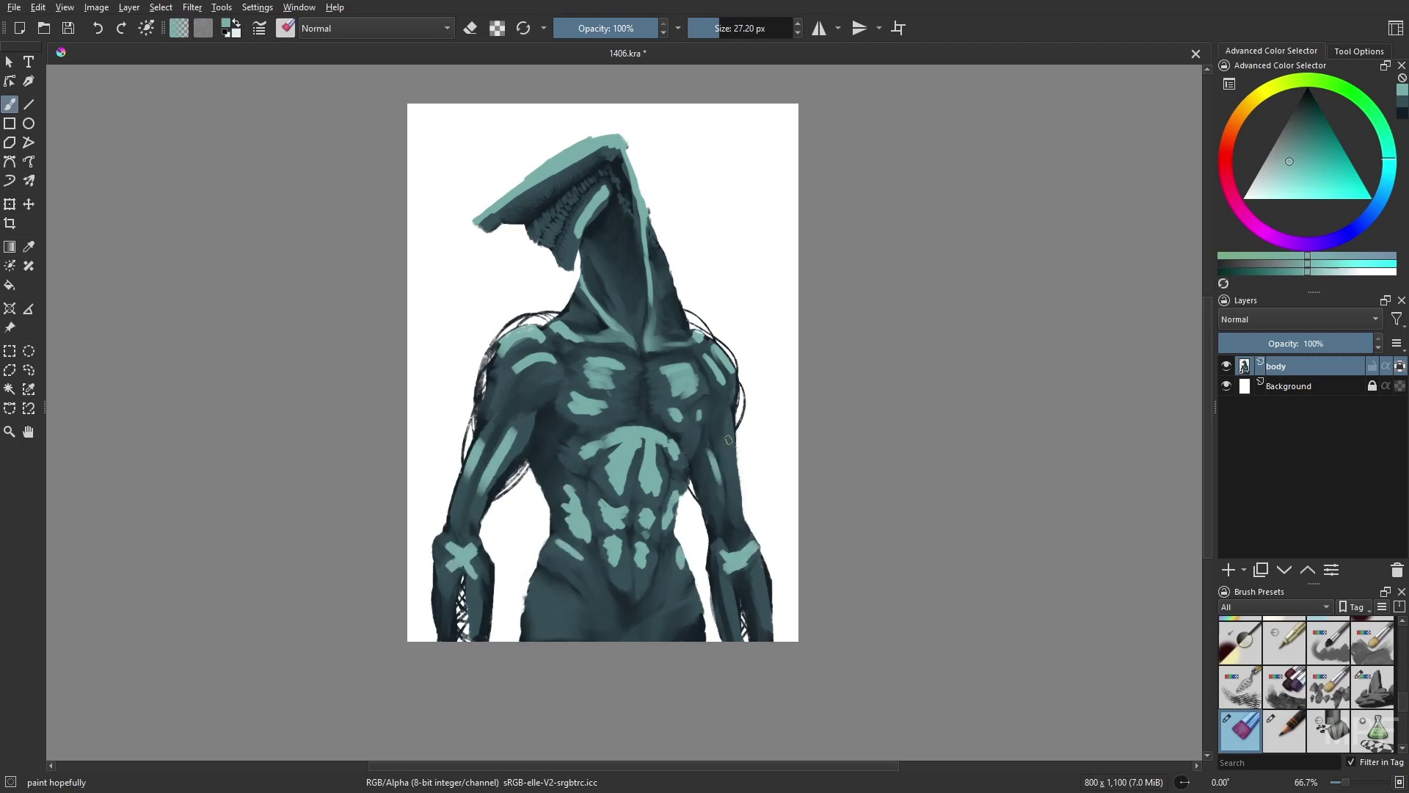
Switch to the Gamer Knife Maybe brush at 30 px and blend the light teal highlights on the far upper arm
{"action": "right_click", "coordinate": [812, 503]}
{"action": "left_click", "coordinate": [813, 411]}
{"action": "key", "text": "1"}
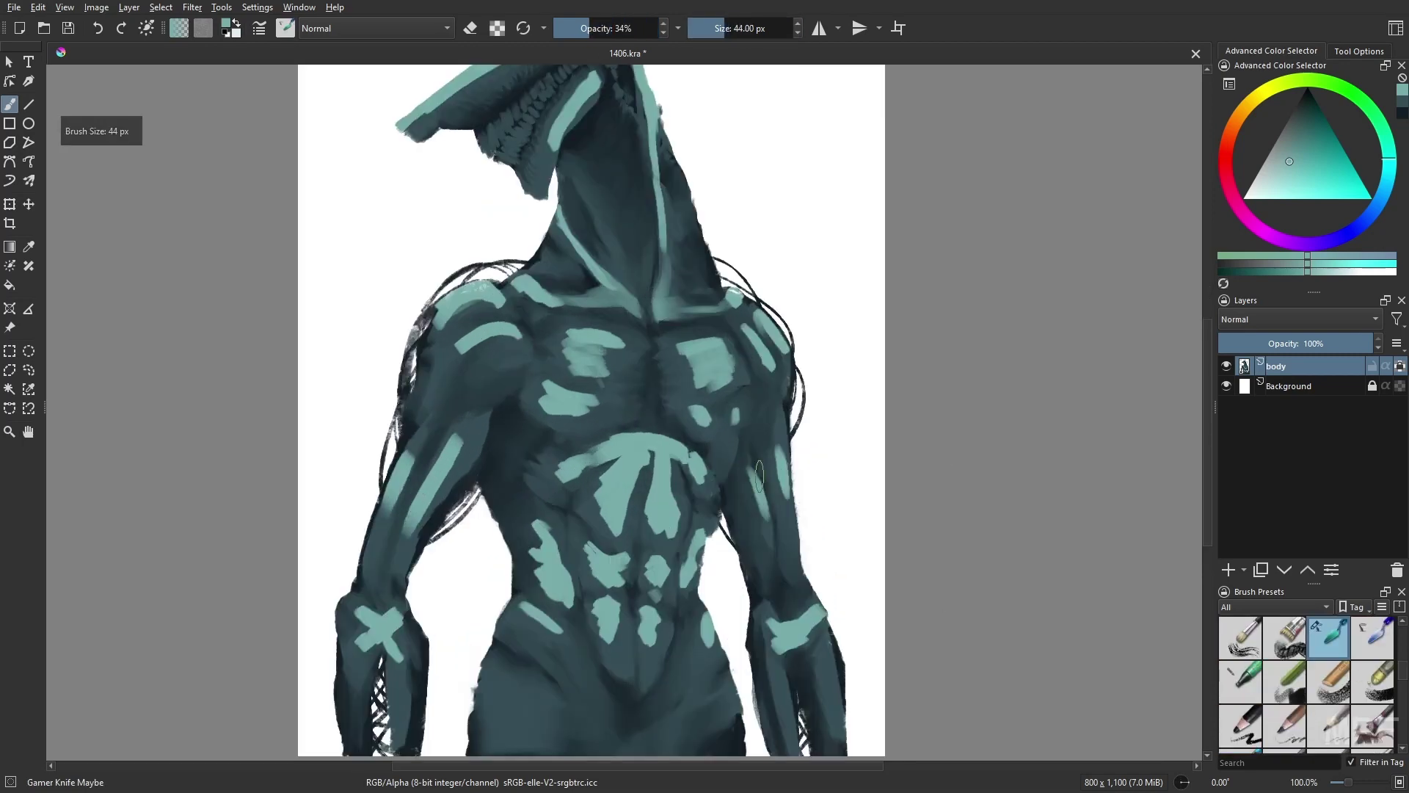
{"action": "key", "text": "bracketleft"}
{"action": "key", "text": "bracketleft"}
{"action": "key", "text": "bracketleft"}
{"action": "left_click_drag", "start_coordinate": [789, 558], "coordinate": [778, 412]}
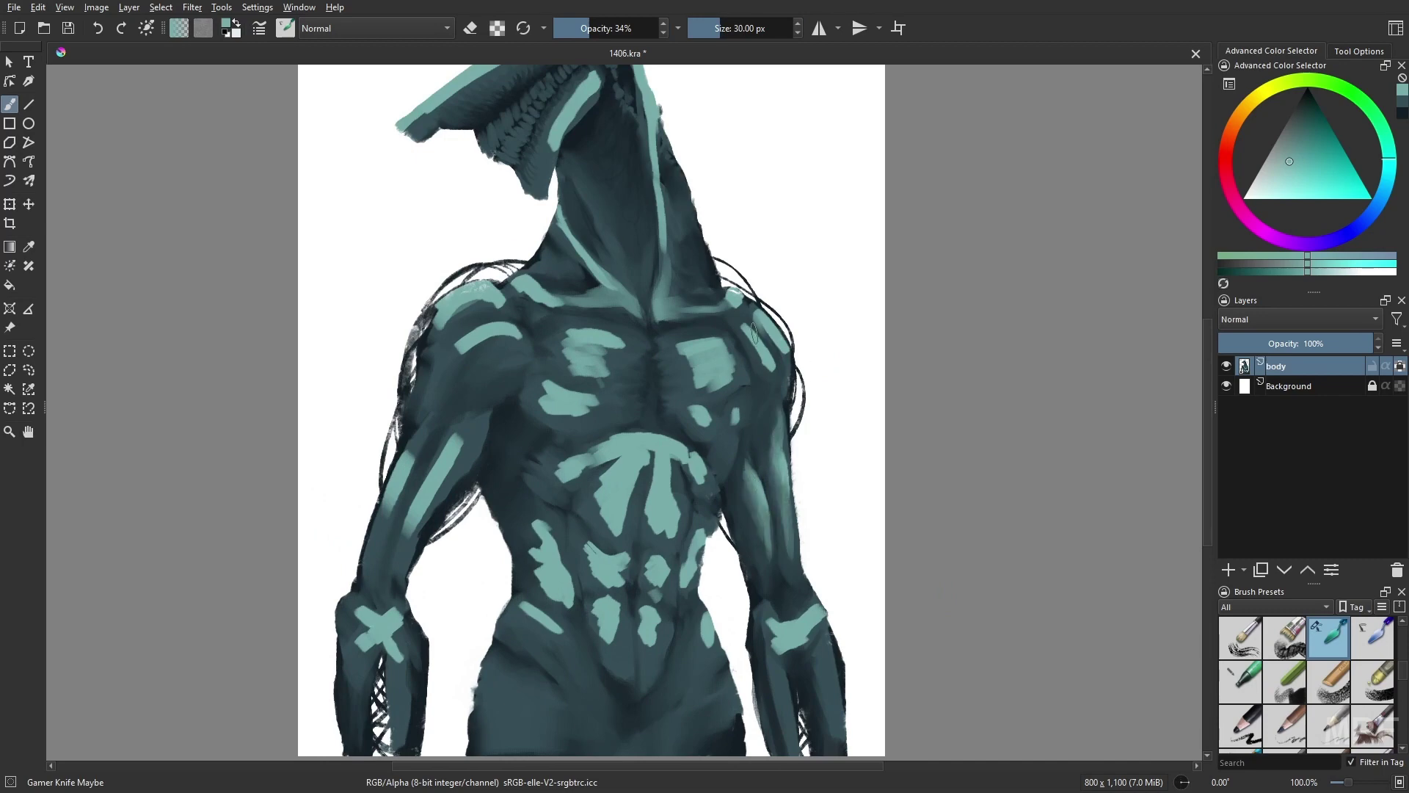
Blend the highlights on the shoulders and pectorals into the surrounding shading, sampling dark teal from the near shoulder
{"action": "mouse_move", "coordinate": [737, 323]}
{"action": "left_mouse_down"}
{"action": "mouse_move", "coordinate": [767, 376]}
{"action": "mouse_move", "coordinate": [785, 361]}
{"action": "left_mouse_up"}
{"action": "mouse_move", "coordinate": [686, 388]}
{"action": "left_mouse_down"}
{"action": "mouse_move", "coordinate": [697, 346]}
{"action": "mouse_move", "coordinate": [722, 374]}
{"action": "mouse_move", "coordinate": [698, 415]}
{"action": "mouse_move", "coordinate": [730, 392]}
{"action": "left_mouse_up"}
{"action": "mouse_move", "coordinate": [533, 411]}
{"action": "left_mouse_down"}
{"action": "mouse_move", "coordinate": [596, 405]}
{"action": "mouse_move", "coordinate": [623, 342]}
{"action": "left_mouse_up"}
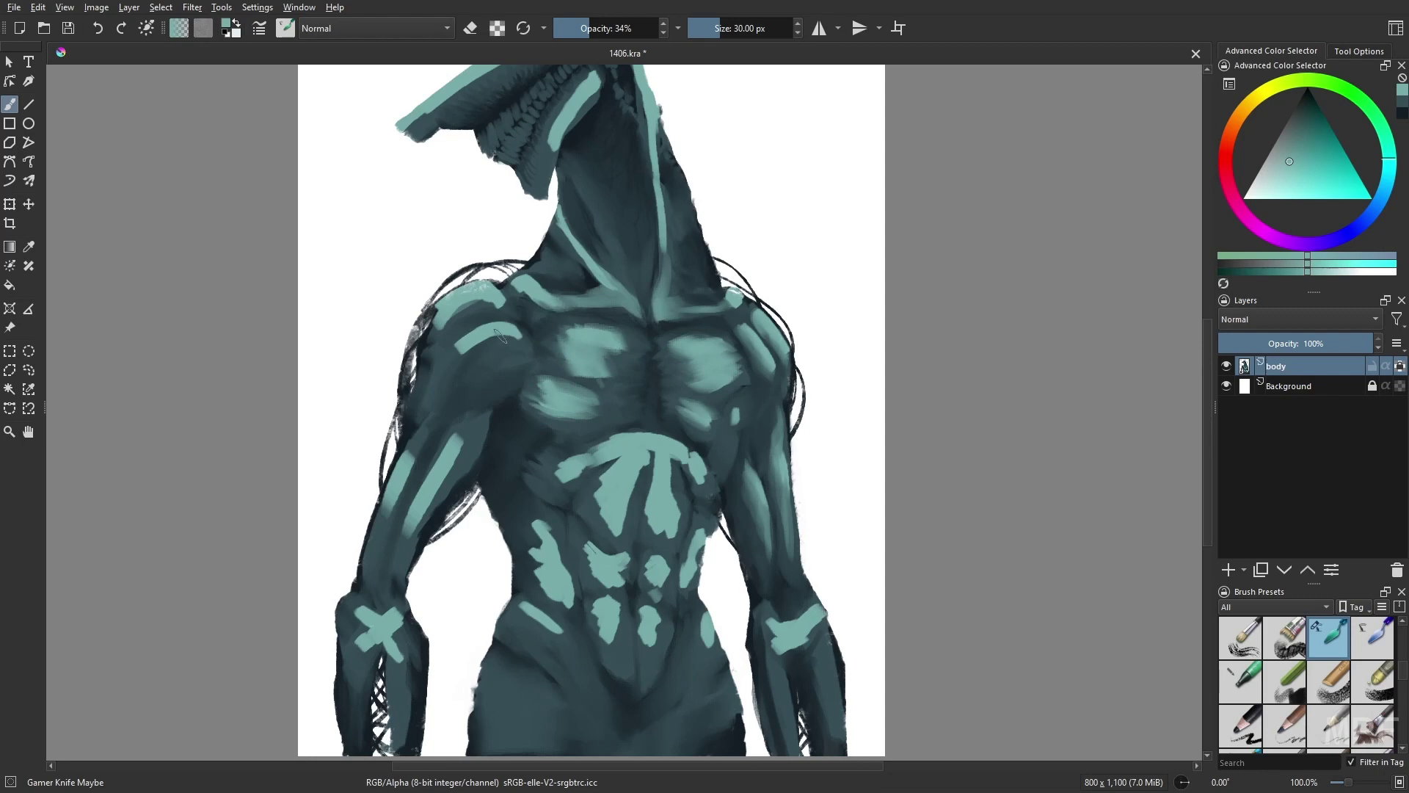
{"action": "mouse_move", "coordinate": [451, 375]}
{"action": "left_mouse_down"}
{"action": "mouse_move", "coordinate": [507, 334]}
{"action": "mouse_move", "coordinate": [547, 334]}
{"action": "left_mouse_up"}
{"action": "left_click_drag", "start_coordinate": [689, 458], "coordinate": [687, 486]}
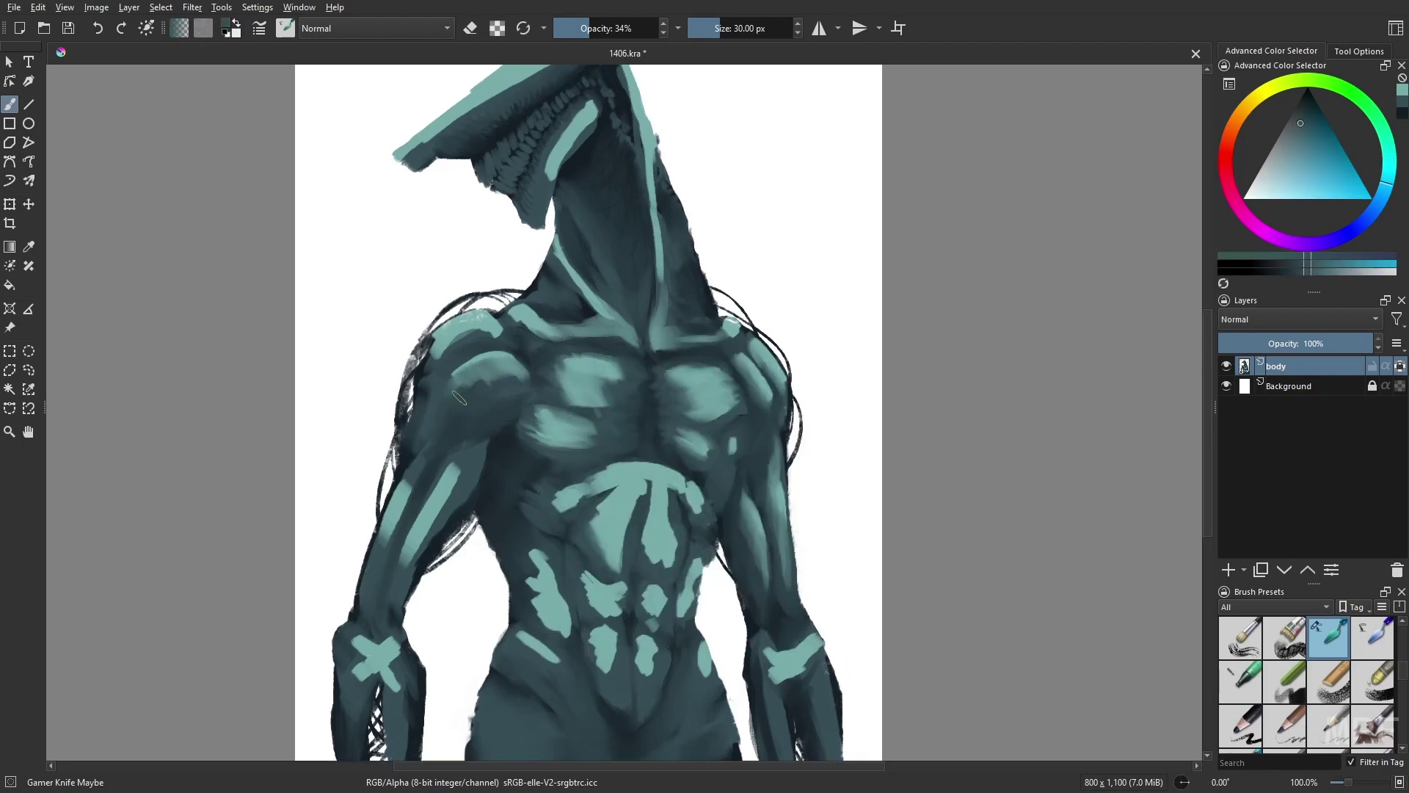
{"action": "left_click", "coordinate": [462, 386], "text": "ctrl"}
{"action": "mouse_move", "coordinate": [462, 400]}
{"action": "left_mouse_down"}
{"action": "mouse_move", "coordinate": [443, 347]}
{"action": "mouse_move", "coordinate": [505, 338]}
{"action": "left_mouse_up"}
Set the brush to 24 px and blend the long highlights down the near upper arm into the dark teal
{"action": "key", "text": "bracketleft"}
{"action": "key", "text": "bracketleft"}
{"action": "key", "text": "bracketleft"}
{"action": "key", "text": "bracketleft"}
{"action": "key", "text": "o"}
{"action": "key", "text": "o"}
{"action": "key", "text": "o"}
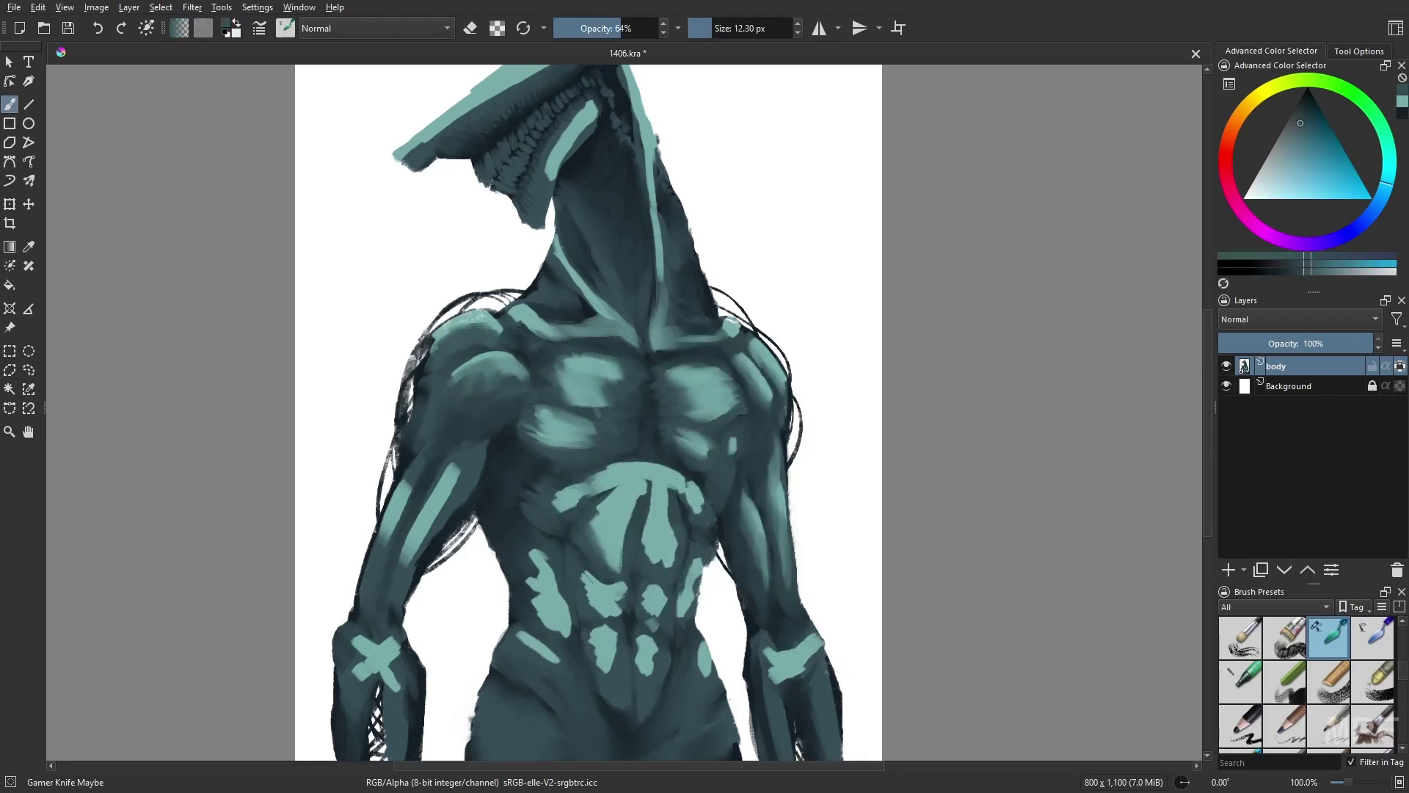
{"action": "key", "text": "bracketright"}
{"action": "key", "text": "bracketright"}
{"action": "key", "text": "bracketright"}
{"action": "left_click_drag", "start_coordinate": [415, 562], "coordinate": [470, 470]}
{"action": "mouse_move", "coordinate": [425, 528]}
{"action": "left_mouse_down"}
{"action": "mouse_move", "coordinate": [471, 479]}
{"action": "mouse_move", "coordinate": [409, 496]}
{"action": "mouse_move", "coordinate": [386, 543]}
{"action": "left_mouse_up"}
Lower the brush opacity to 43% and blend the highlights on the near elbow, hips, flank and lowest abdominals
{"action": "key", "text": "i"}
{"action": "key", "text": "i"}
{"action": "mouse_move", "coordinate": [353, 635]}
{"action": "left_mouse_down"}
{"action": "mouse_move", "coordinate": [382, 547]}
{"action": "mouse_move", "coordinate": [426, 602]}
{"action": "left_mouse_up"}
{"action": "mouse_move", "coordinate": [417, 543]}
{"action": "left_mouse_down"}
{"action": "mouse_move", "coordinate": [378, 546]}
{"action": "mouse_move", "coordinate": [455, 511]}
{"action": "mouse_move", "coordinate": [415, 573]}
{"action": "left_mouse_up"}
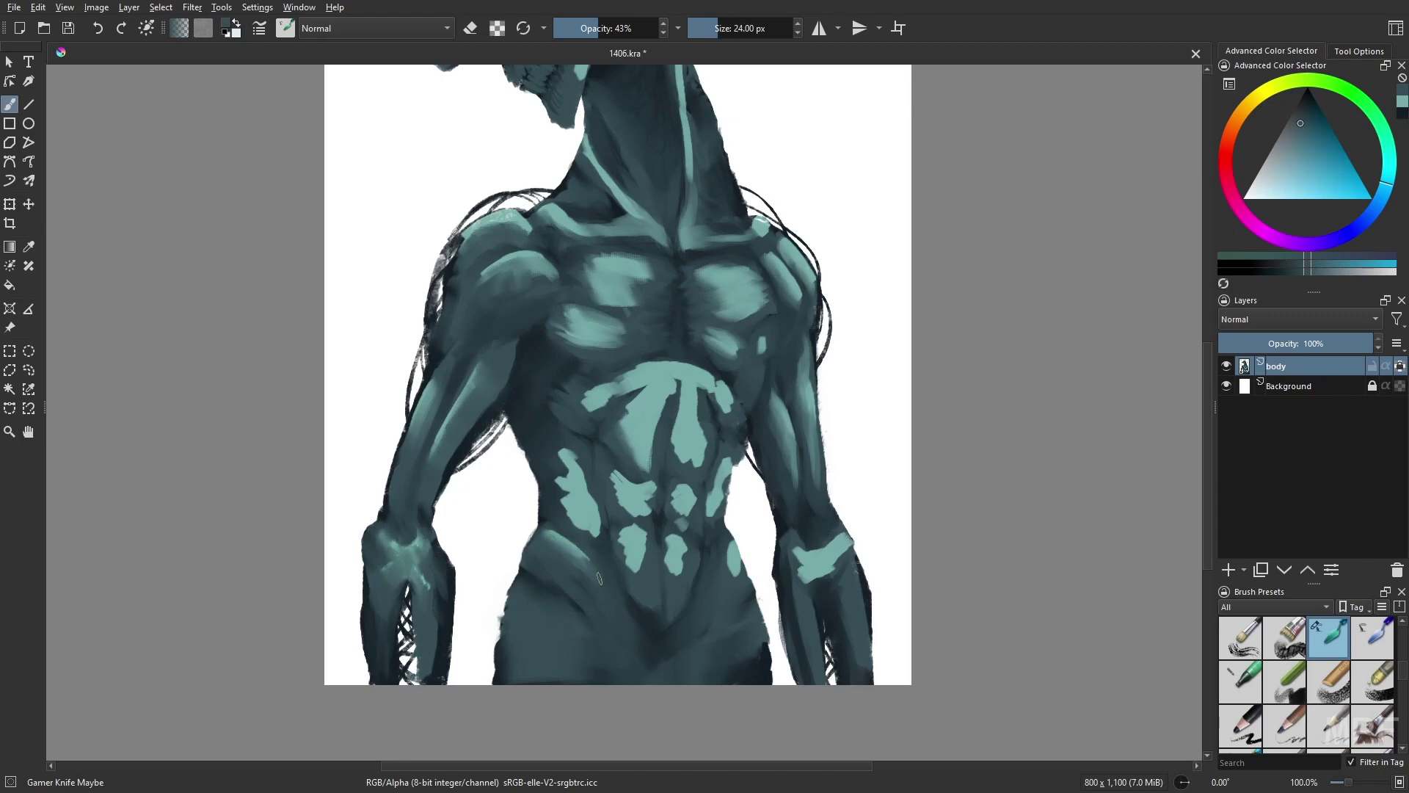
{"action": "mouse_move", "coordinate": [727, 556]}
{"action": "left_mouse_down"}
{"action": "mouse_move", "coordinate": [719, 589]}
{"action": "mouse_move", "coordinate": [789, 555]}
{"action": "mouse_move", "coordinate": [634, 569]}
{"action": "mouse_move", "coordinate": [667, 539]}
{"action": "mouse_move", "coordinate": [595, 530]}
{"action": "mouse_move", "coordinate": [567, 515]}
{"action": "mouse_move", "coordinate": [574, 464]}
{"action": "left_mouse_up"}
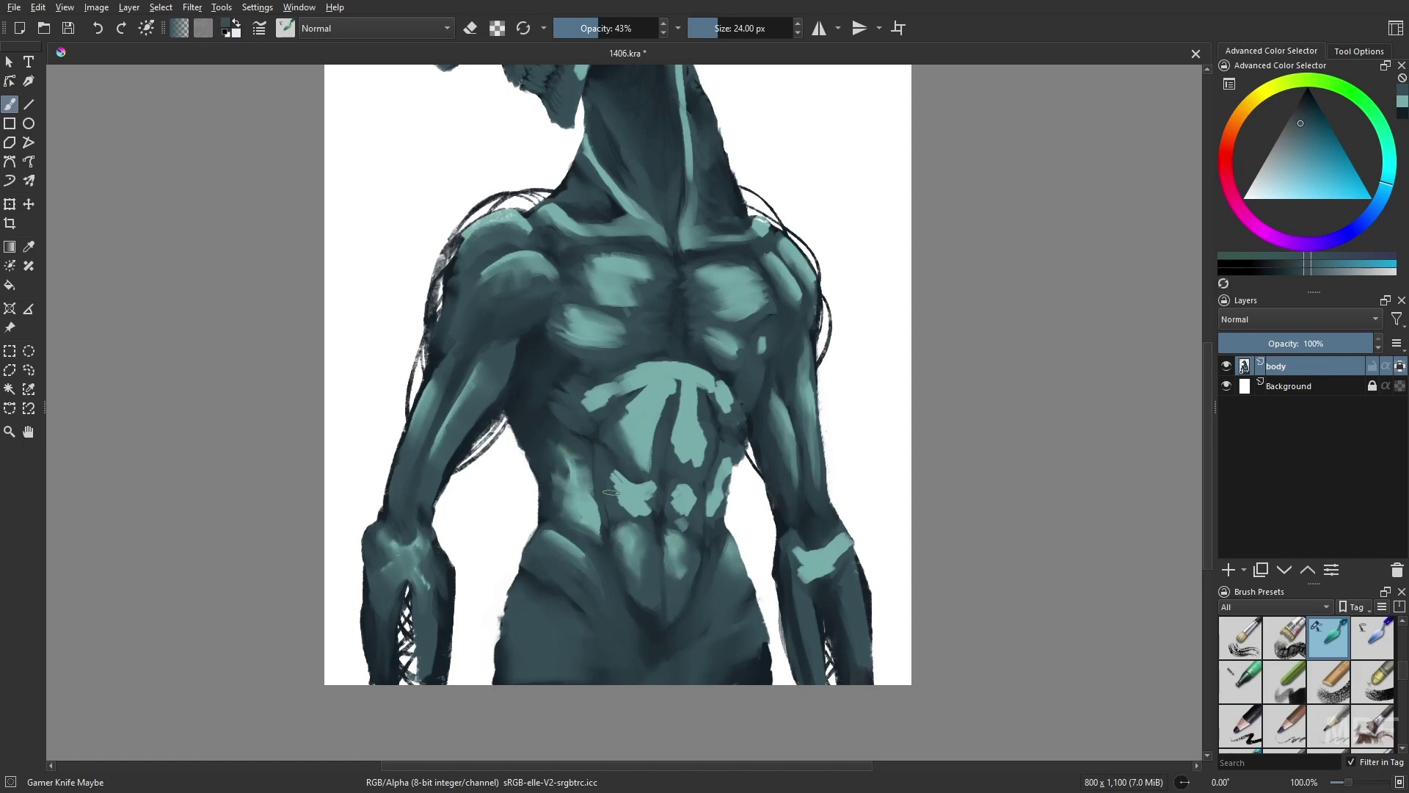
Soften the pectoral and rib cage highlights with a 33.30 px brush at 28% opacity, checking the figure mirrored
{"action": "key", "text": "minus"}
{"action": "key", "text": "bracketleft"}
{"action": "key", "text": "bracketleft"}
{"action": "key", "text": "bracketright"}
{"action": "key", "text": "bracketright"}
{"action": "key", "text": "bracketright"}
{"action": "key", "text": "bracketright"}
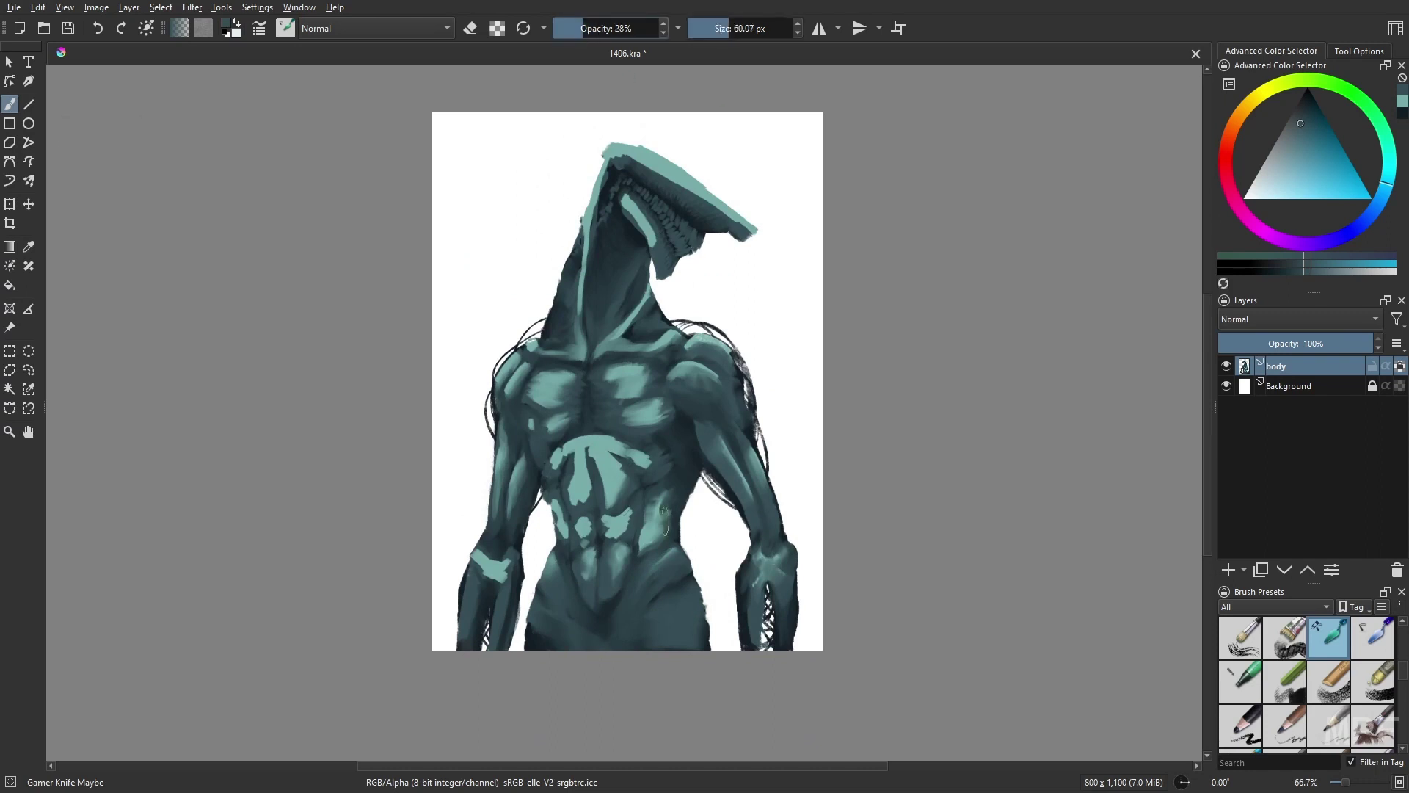
{"action": "key", "text": "o"}
{"action": "key", "text": "o"}
{"action": "key", "text": "m"}
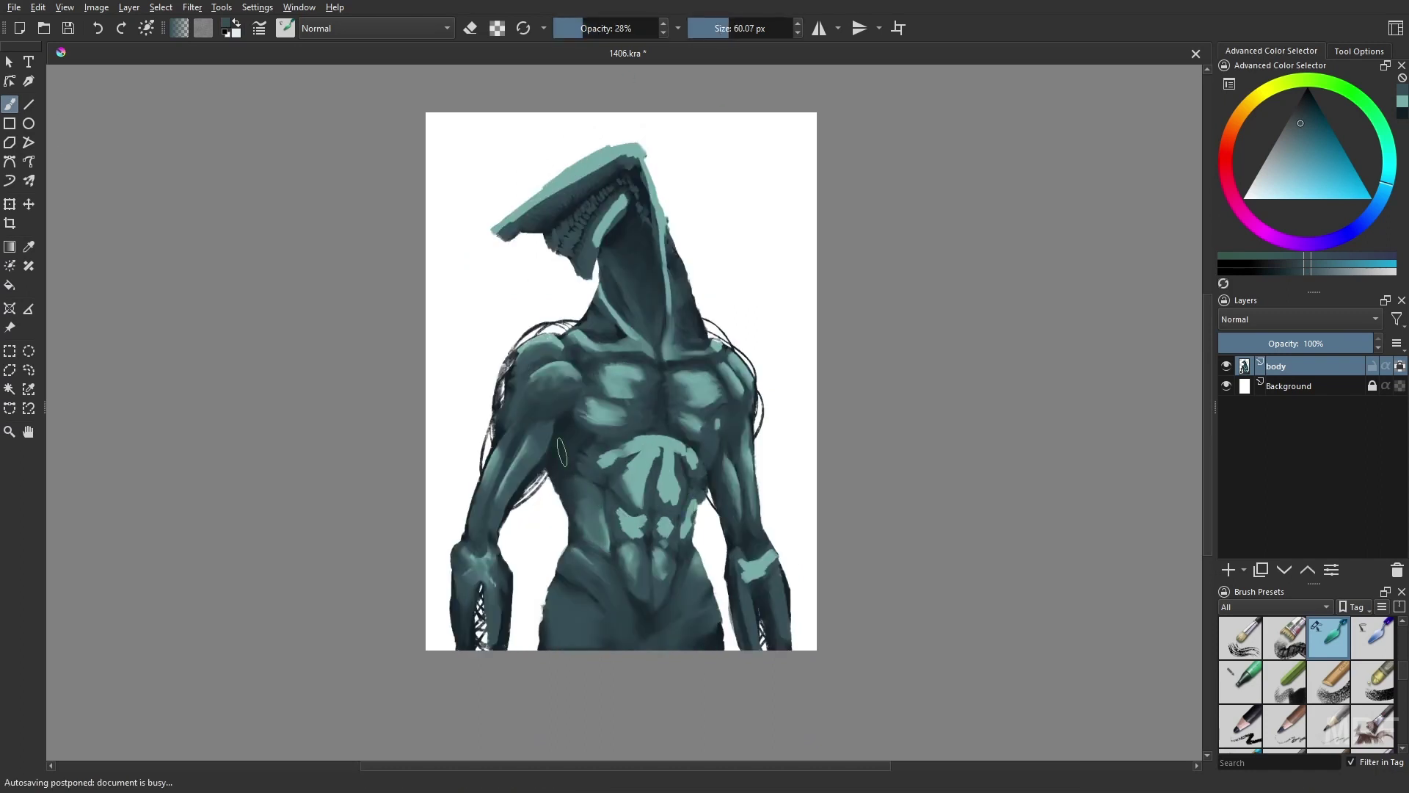
{"action": "key", "text": "bracketleft"}
{"action": "key", "text": "bracketleft"}
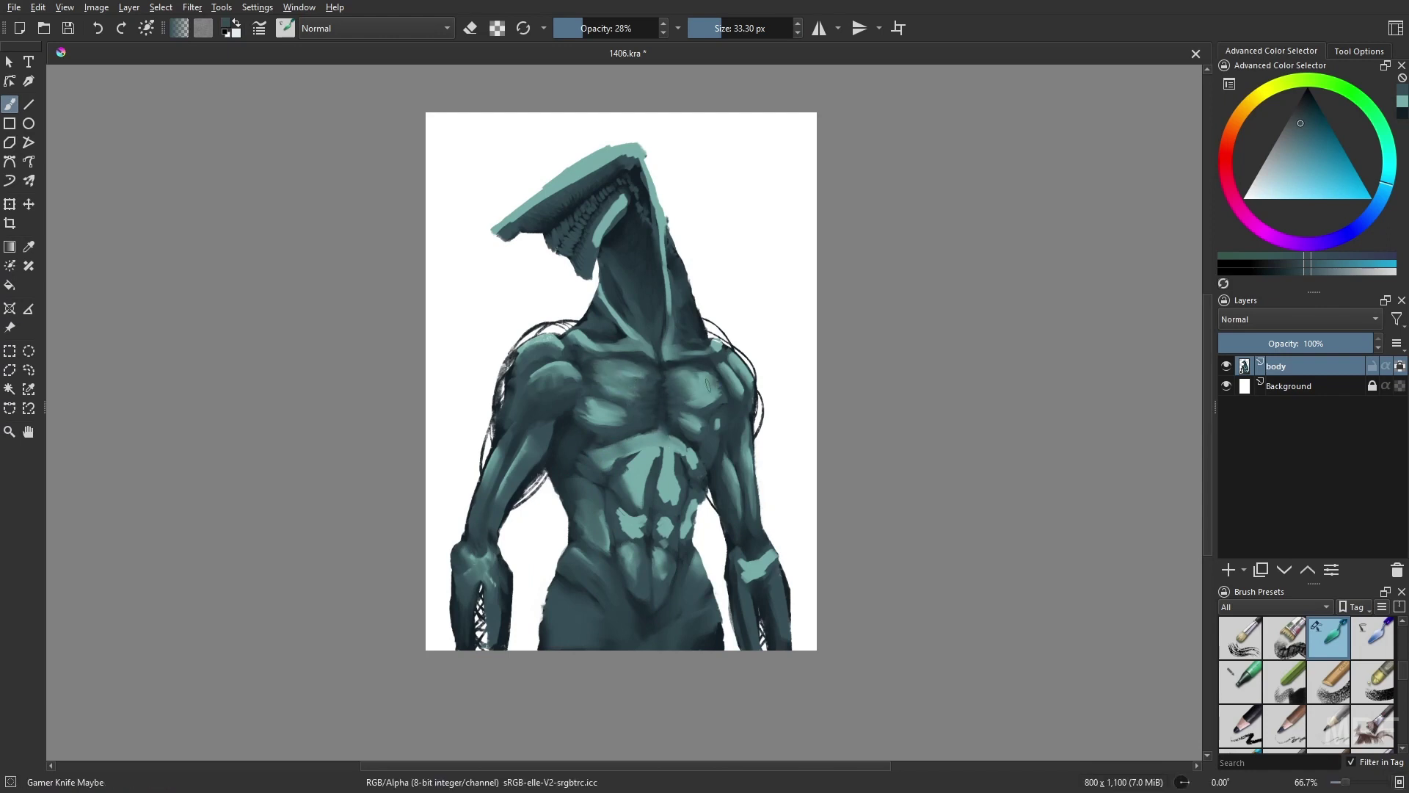
{"action": "mouse_move", "coordinate": [690, 441]}
{"action": "left_mouse_down"}
{"action": "mouse_move", "coordinate": [657, 496]}
{"action": "mouse_move", "coordinate": [644, 475]}
{"action": "mouse_move", "coordinate": [663, 451]}
{"action": "mouse_move", "coordinate": [664, 494]}
{"action": "mouse_move", "coordinate": [708, 431]}
{"action": "left_mouse_up"}
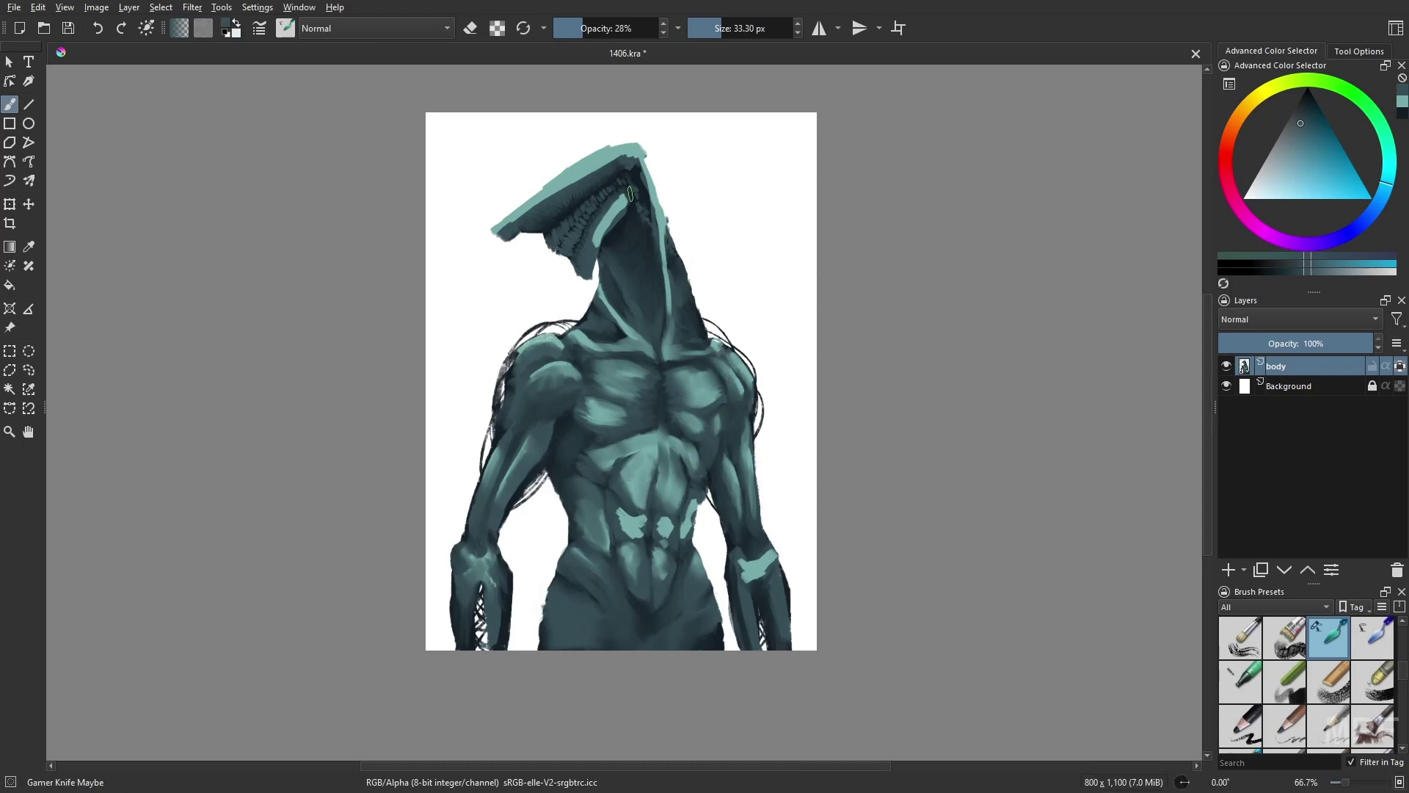
In mirrored view, blend the hat-like head and jaw highlights with an 18 px brush, raising opacity to 56%
{"action": "key", "text": "m"}
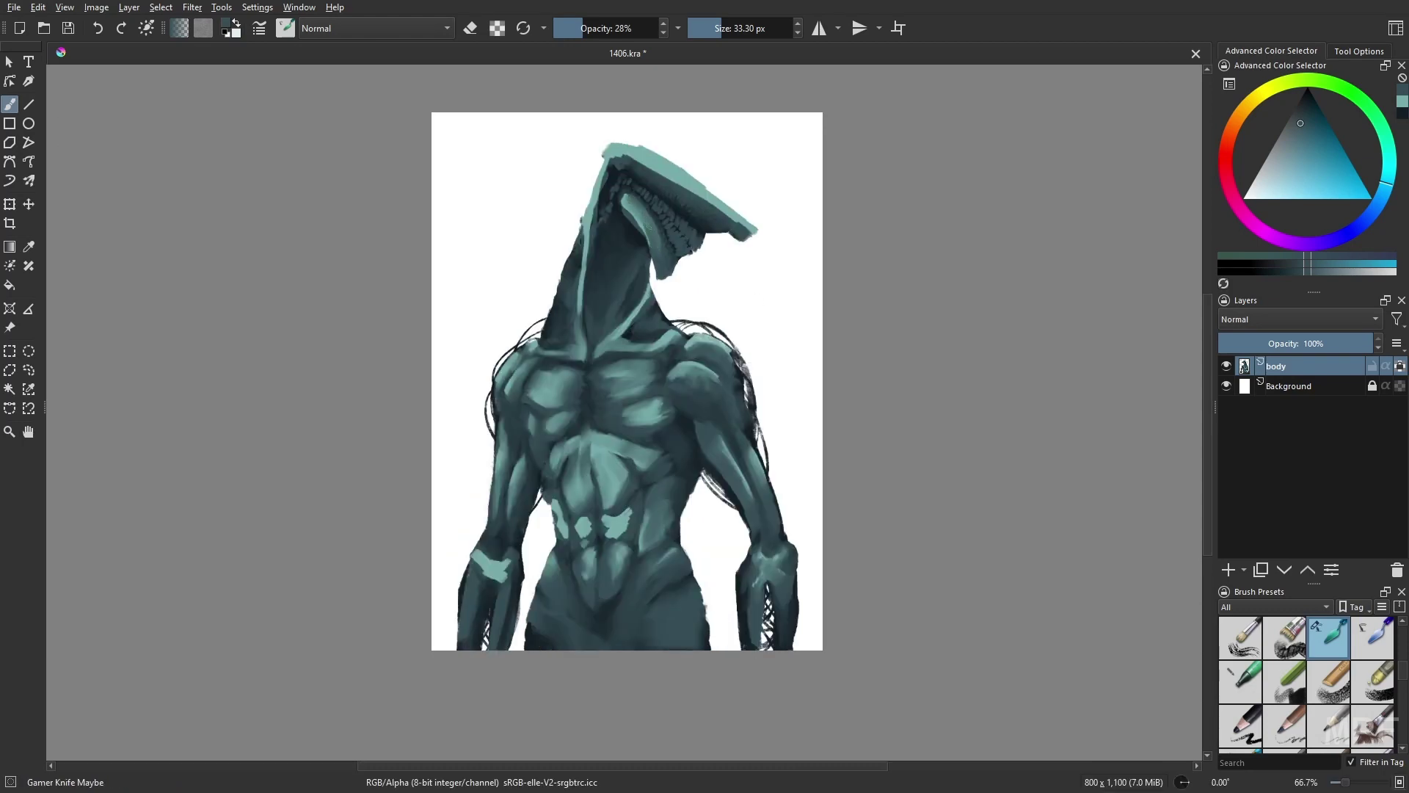
{"action": "key", "text": "plus"}
{"action": "key", "text": "bracketleft"}
{"action": "key", "text": "bracketleft"}
{"action": "key", "text": "bracketleft"}
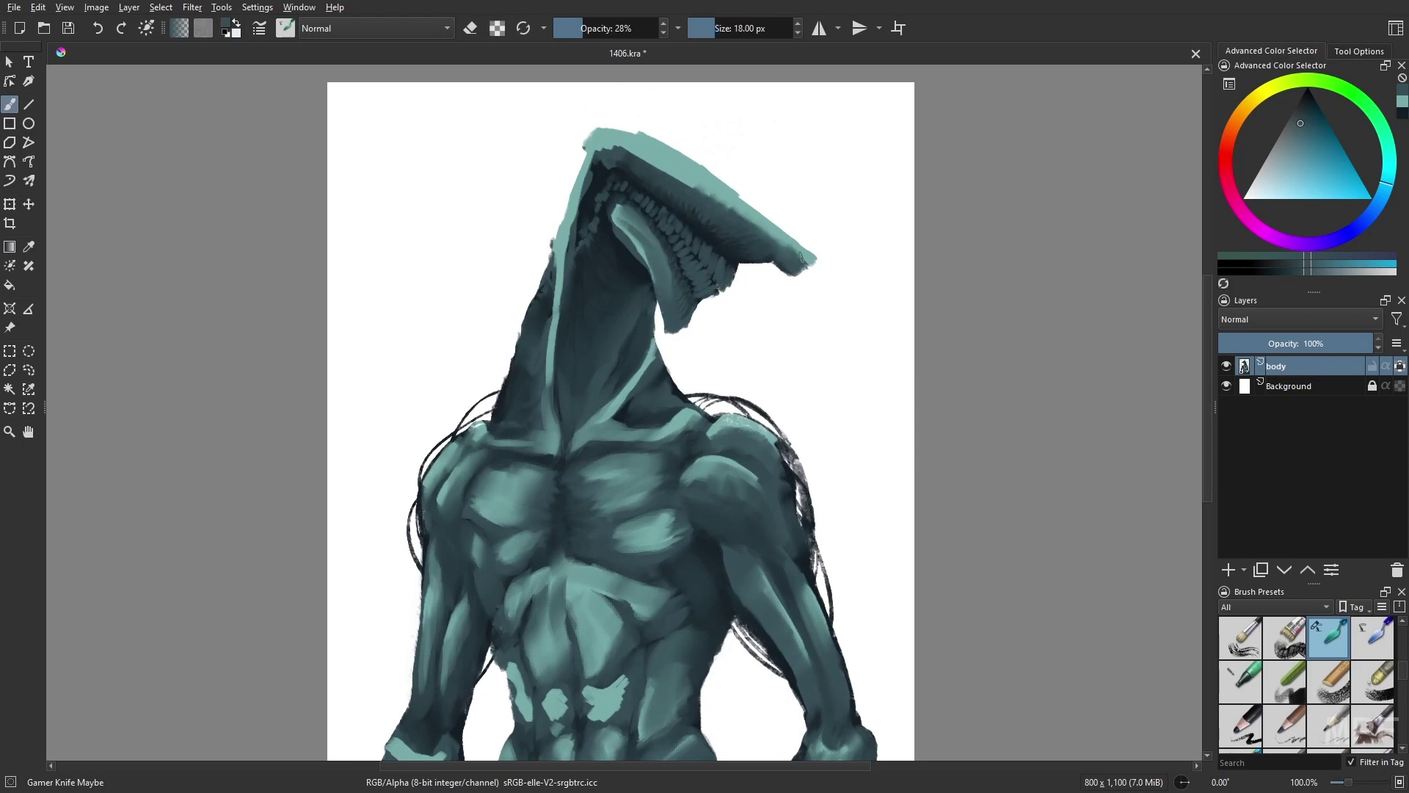
{"action": "key", "text": "o"}
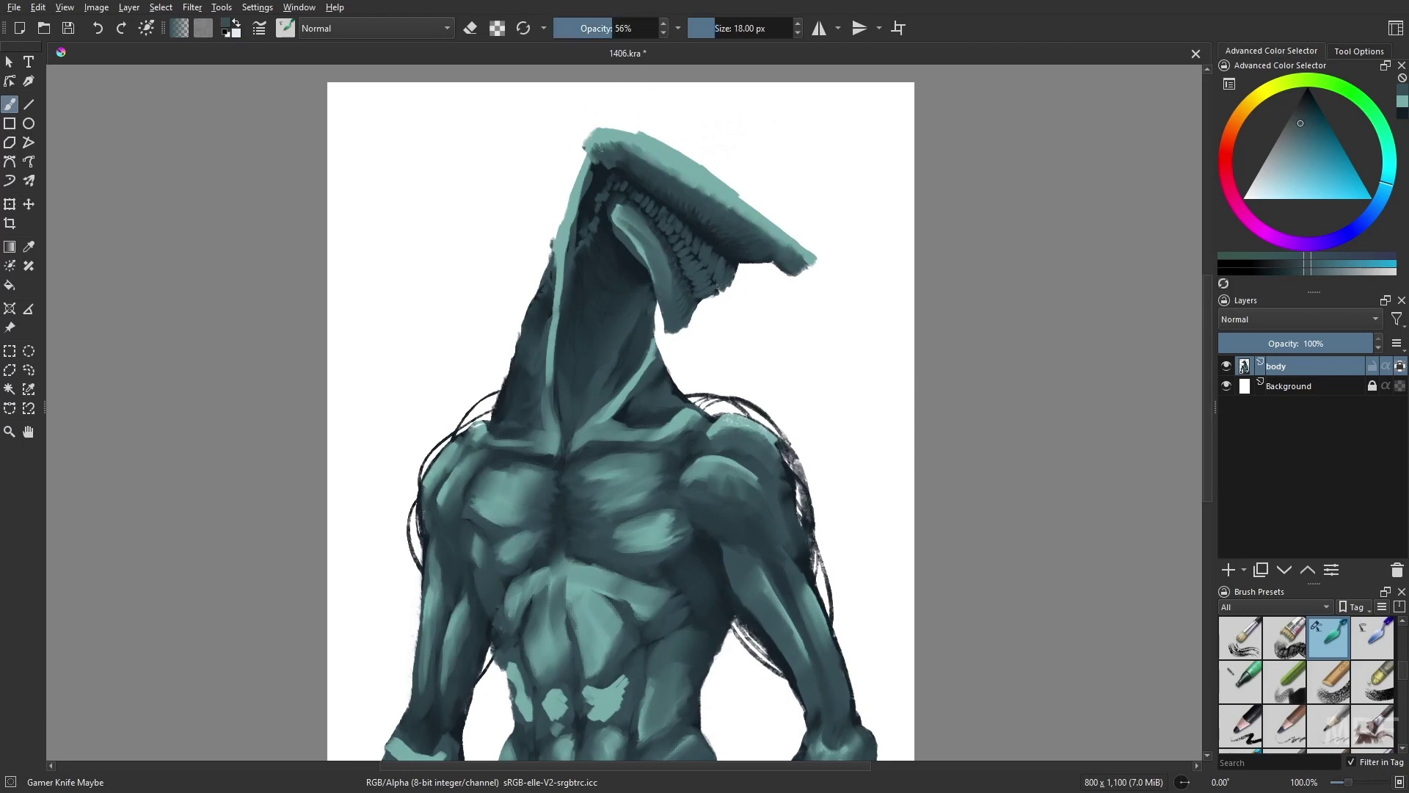
{"action": "scroll", "coordinate": [810, 254], "scroll_direction": "down", "scroll_amount": 1}
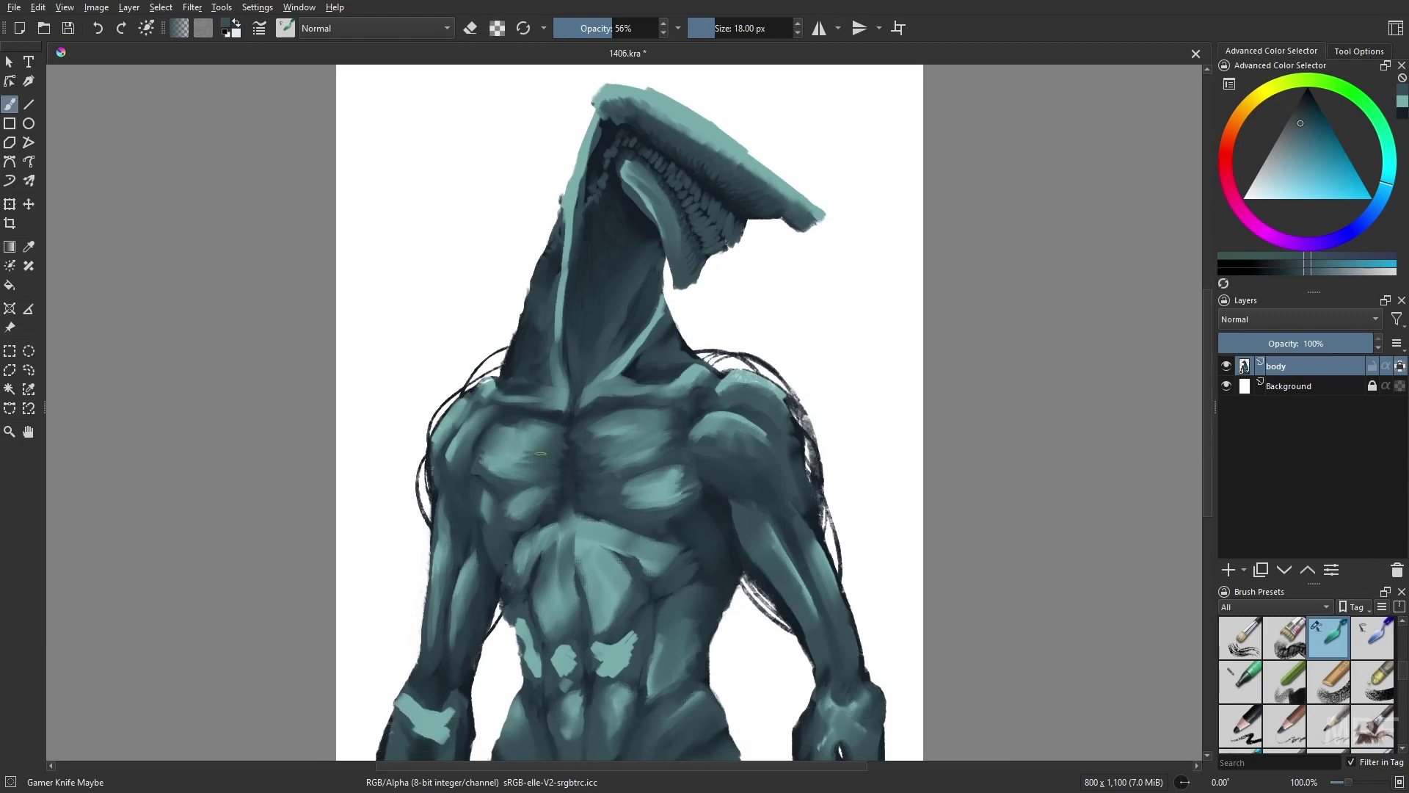
{"action": "scroll", "coordinate": [692, 494], "scroll_direction": "down", "scroll_amount": 1}
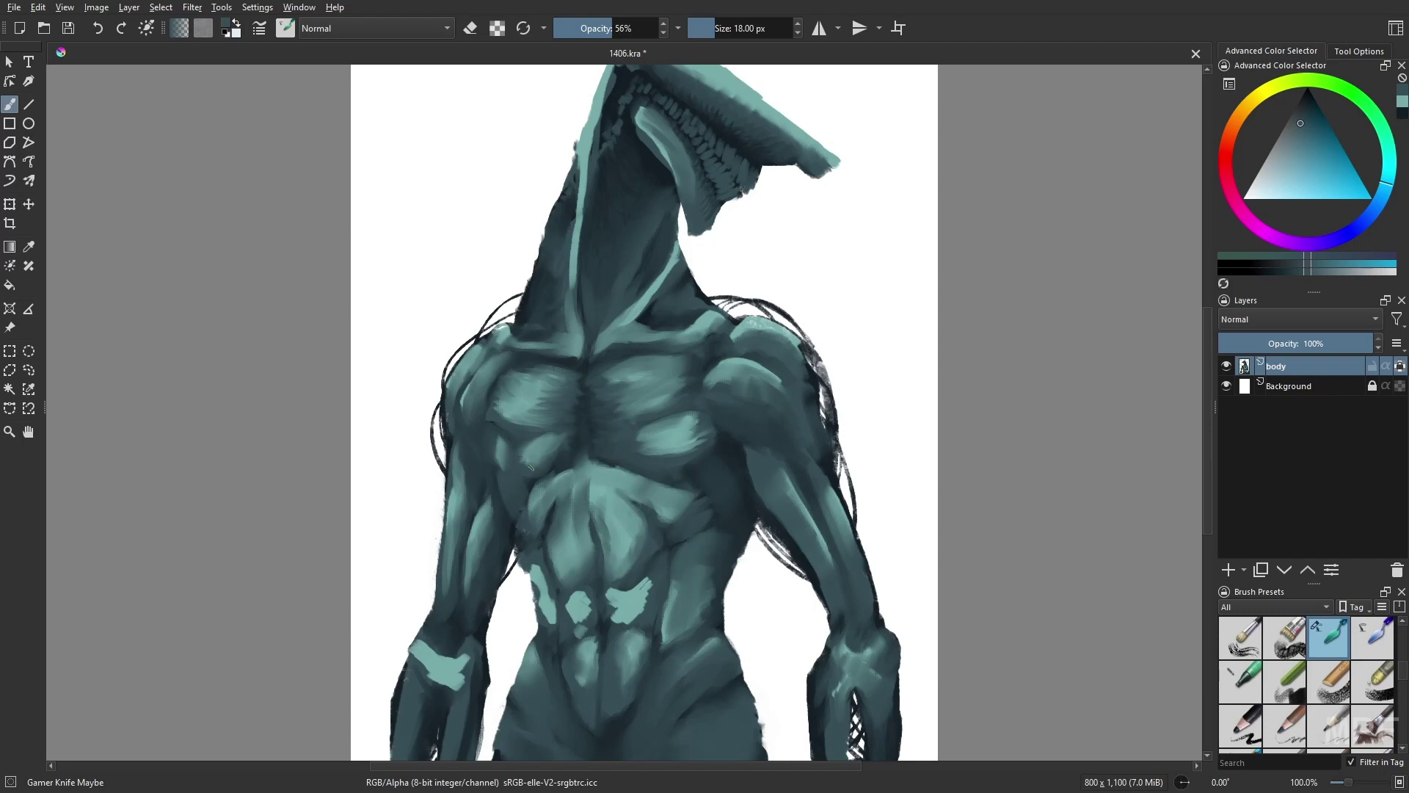
Blend the remaining abdominal and far elbow highlights with a 35.51 px brush at 33% opacity, checking the mirrored view
{"action": "key", "text": "m"}
{"action": "right_click", "coordinate": [715, 485]}
{"action": "right_click", "coordinate": [703, 482]}
{"action": "scroll", "coordinate": [598, 481], "scroll_direction": "down", "scroll_amount": 1}
{"action": "right_click", "coordinate": [697, 562]}
{"action": "left_click", "coordinate": [599, 559]}
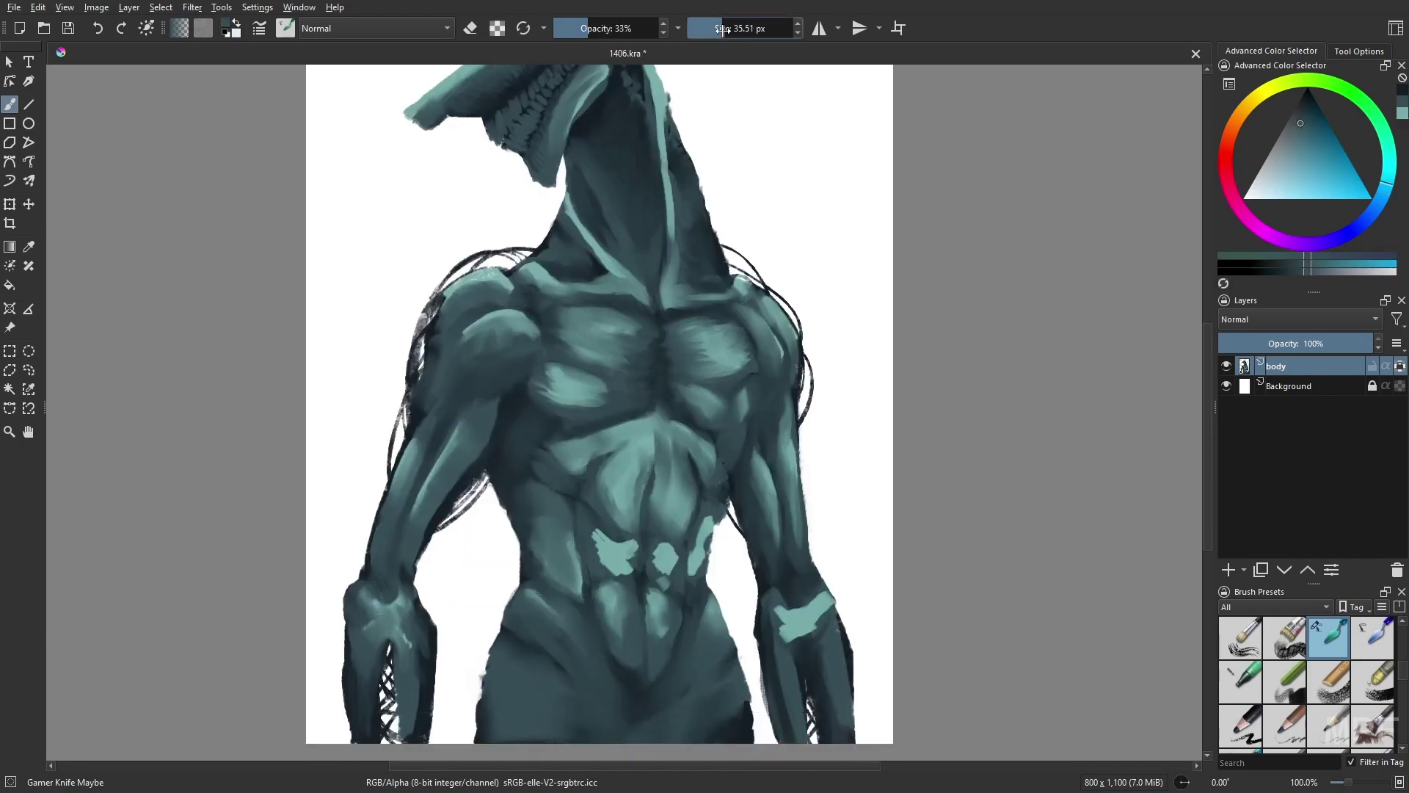
{"action": "mouse_move", "coordinate": [633, 545]}
{"action": "left_mouse_down"}
{"action": "mouse_move", "coordinate": [694, 551]}
{"action": "mouse_move", "coordinate": [712, 527]}
{"action": "left_mouse_up"}
{"action": "key", "text": "m"}
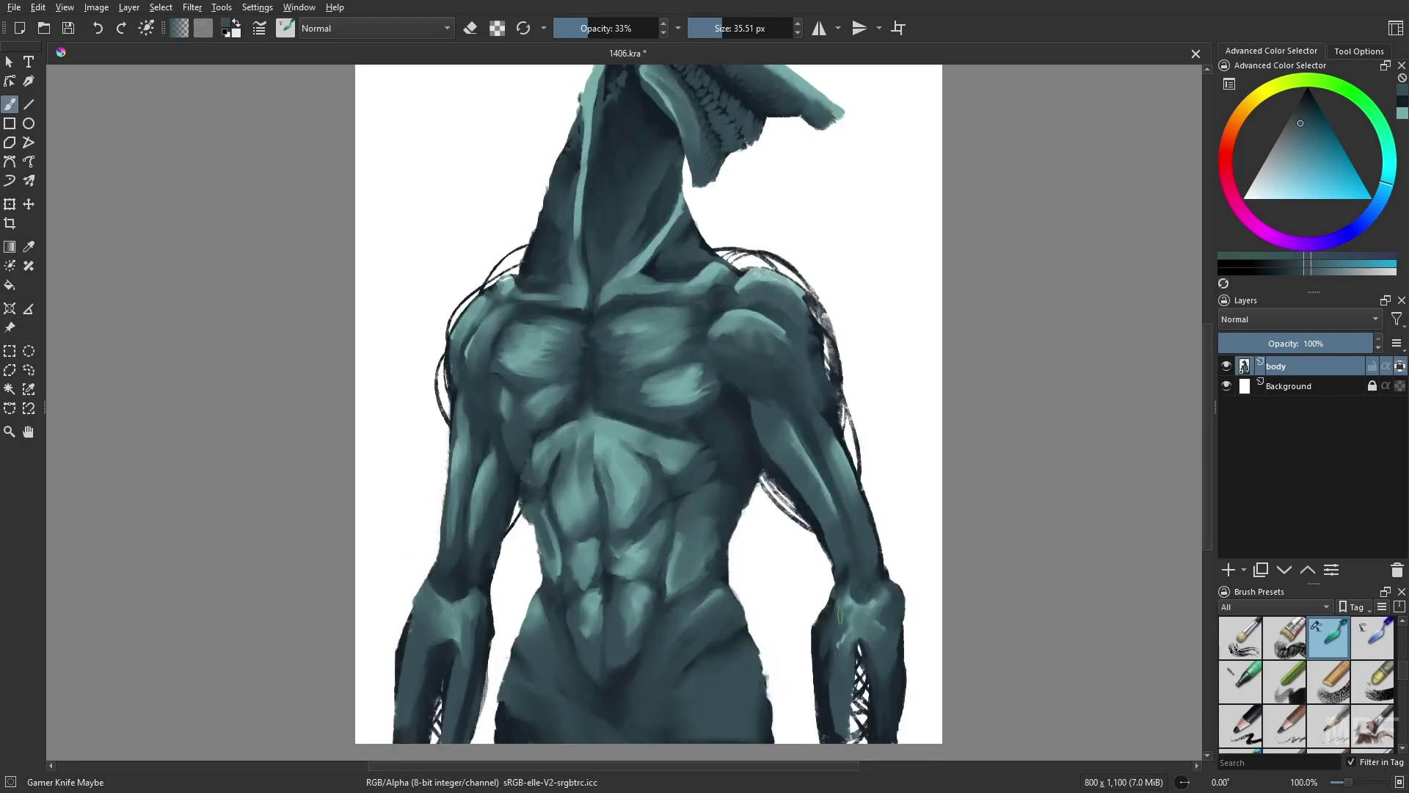
{"action": "mouse_move", "coordinate": [596, 466]}
{"action": "left_mouse_down"}
{"action": "mouse_move", "coordinate": [613, 523]}
{"action": "mouse_move", "coordinate": [598, 470]}
{"action": "mouse_move", "coordinate": [639, 532]}
{"action": "mouse_move", "coordinate": [631, 580]}
{"action": "mouse_move", "coordinate": [601, 541]}
{"action": "mouse_move", "coordinate": [640, 457]}
{"action": "mouse_move", "coordinate": [636, 532]}
{"action": "left_mouse_up"}
{"action": "key", "text": "m"}
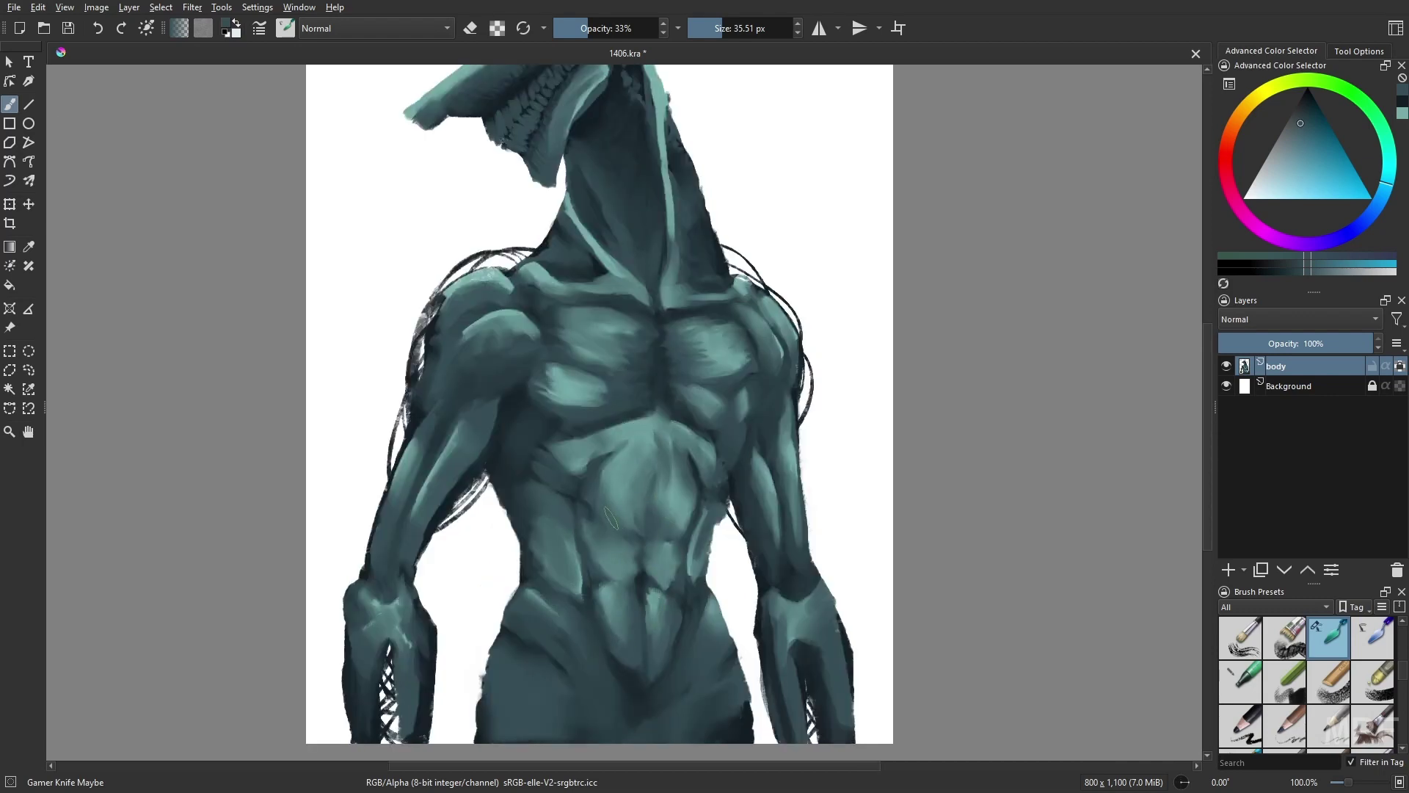
Sample light teal and refine the arm, shoulder and abdominal highlights at 38% opacity, adjusting the brush from 10.20 to 14 px
{"action": "left_click", "coordinate": [610, 518], "text": "ctrl"}
{"action": "key", "text": "bracketleft"}
{"action": "key", "text": "bracketleft"}
{"action": "key", "text": "bracketleft"}
{"action": "key", "text": "bracketleft"}
{"action": "key", "text": "o"}
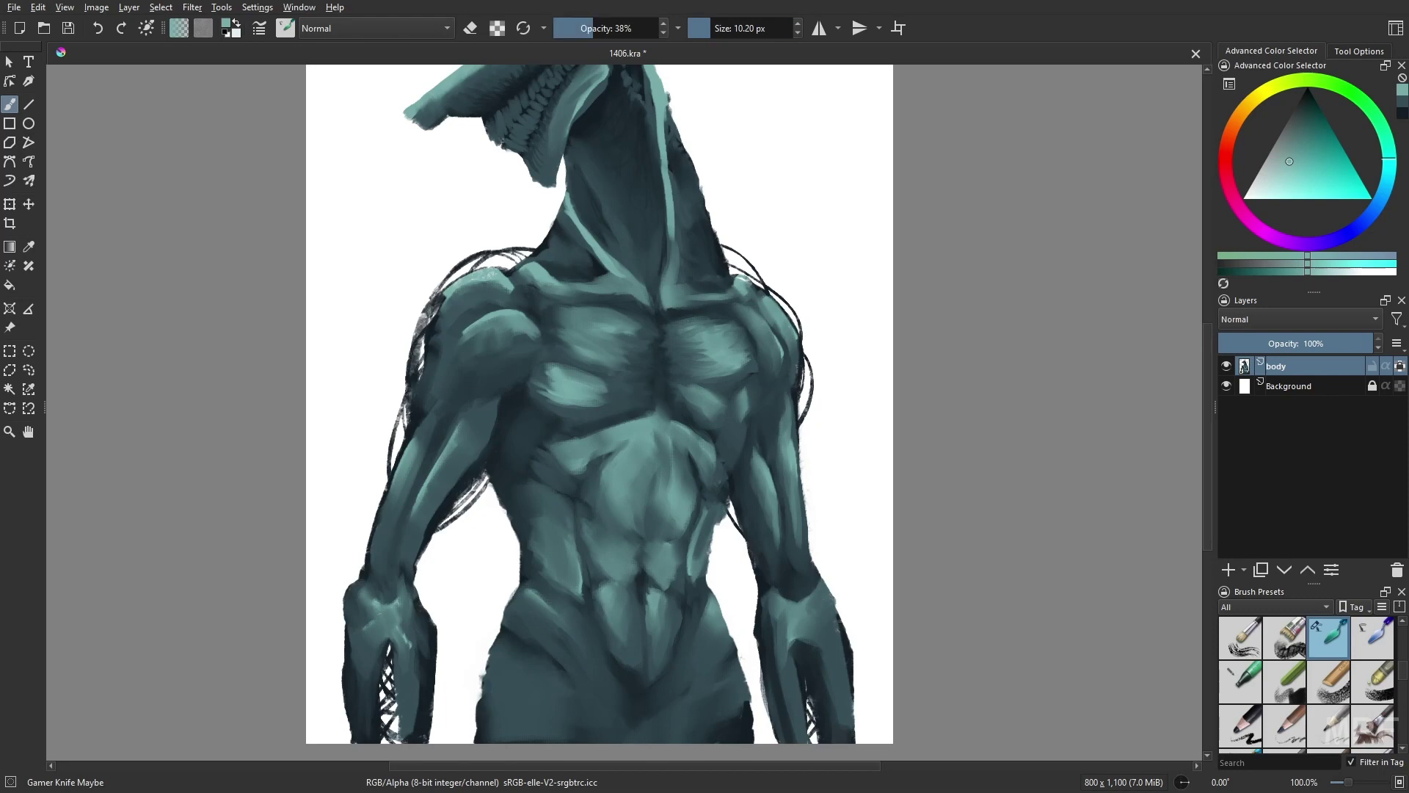
{"action": "left_click_drag", "start_coordinate": [814, 458], "coordinate": [809, 496]}
{"action": "key", "text": "bracketright"}
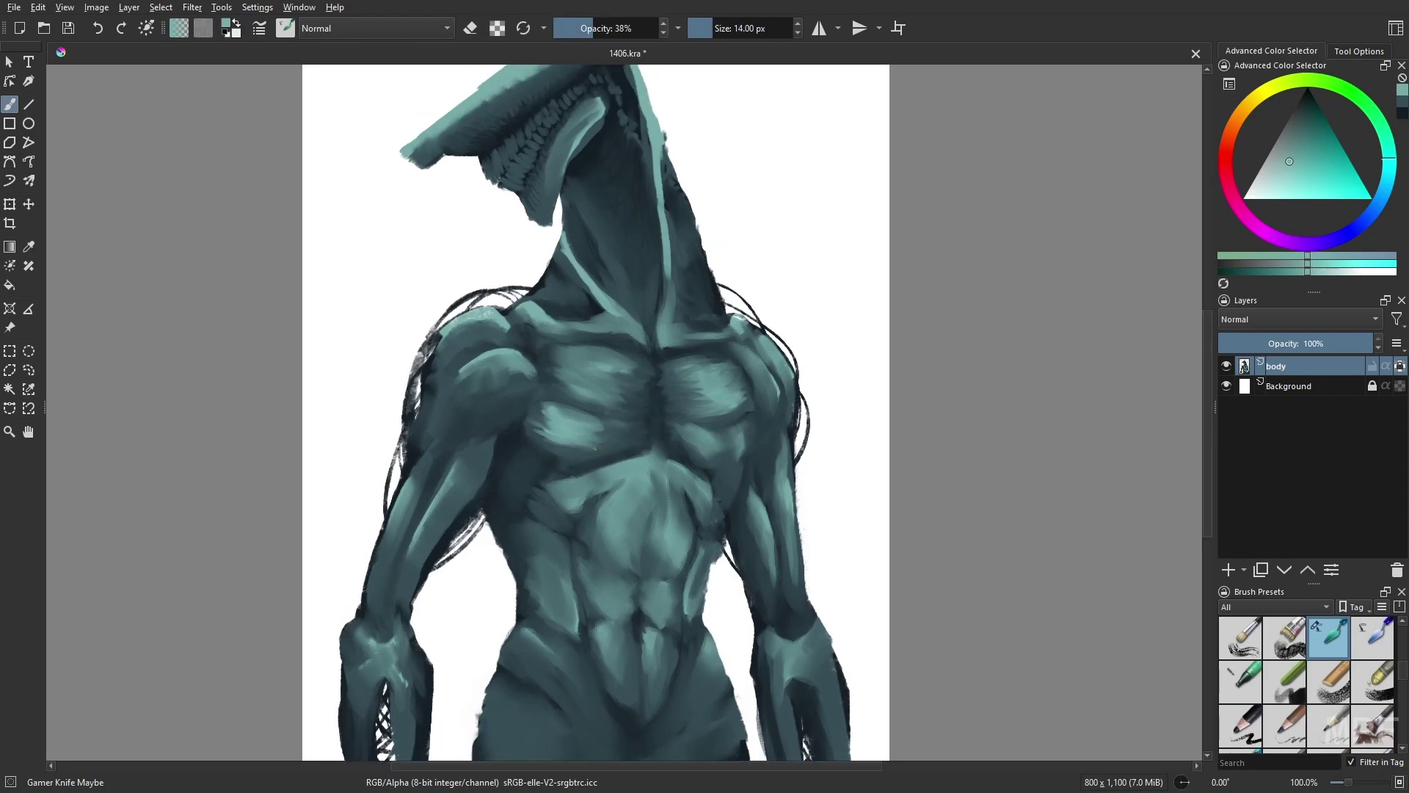
{"action": "left_click_drag", "start_coordinate": [450, 397], "coordinate": [479, 372]}
{"action": "left_click_drag", "start_coordinate": [683, 527], "coordinate": [671, 516]}
Pick the dark teal and soften the transitions around the lower chest and ribs
{"action": "right_click", "coordinate": [670, 516]}
{"action": "left_click", "coordinate": [540, 493]}
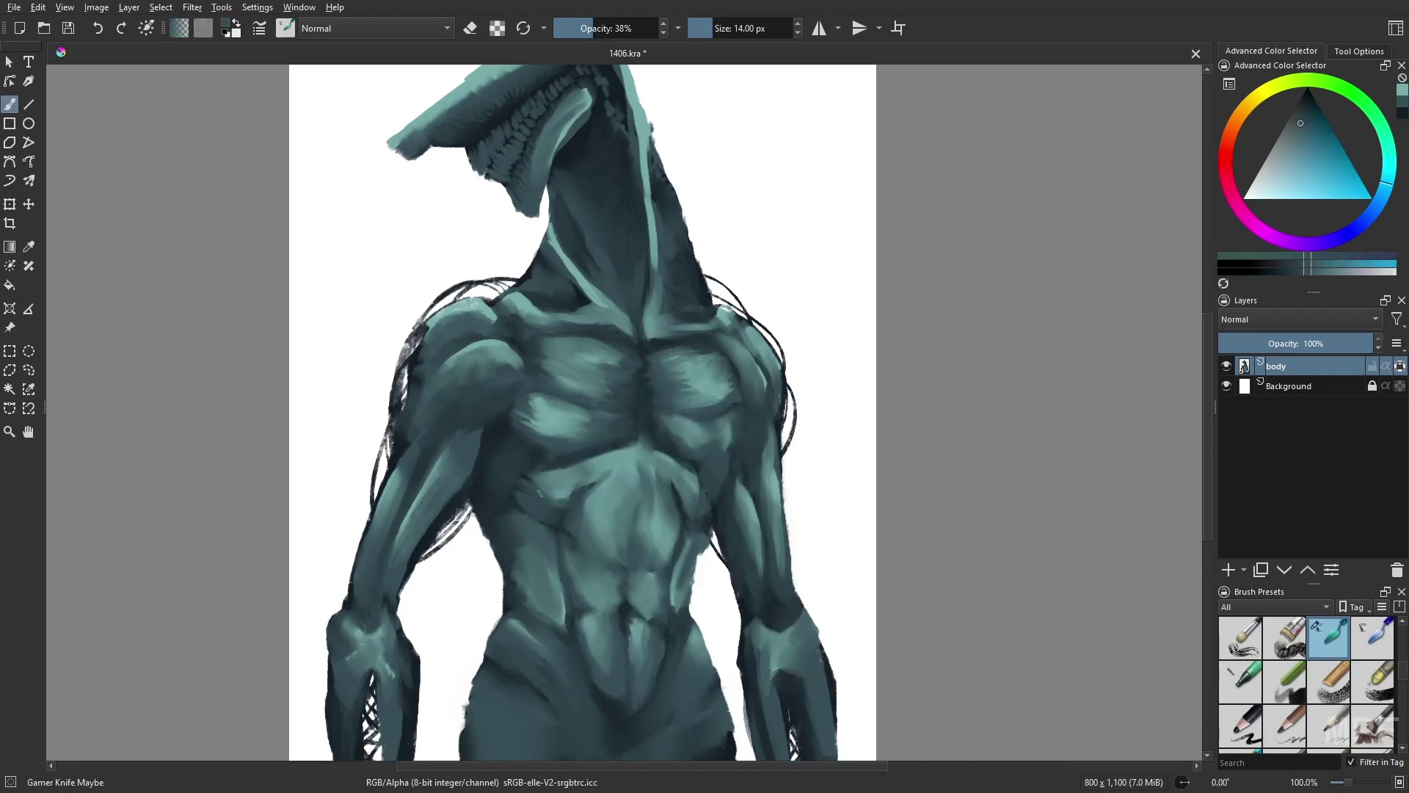
{"action": "left_click_drag", "start_coordinate": [581, 491], "coordinate": [600, 477]}
{"action": "scroll", "coordinate": [808, 503], "scroll_direction": "up", "scroll_amount": 3}
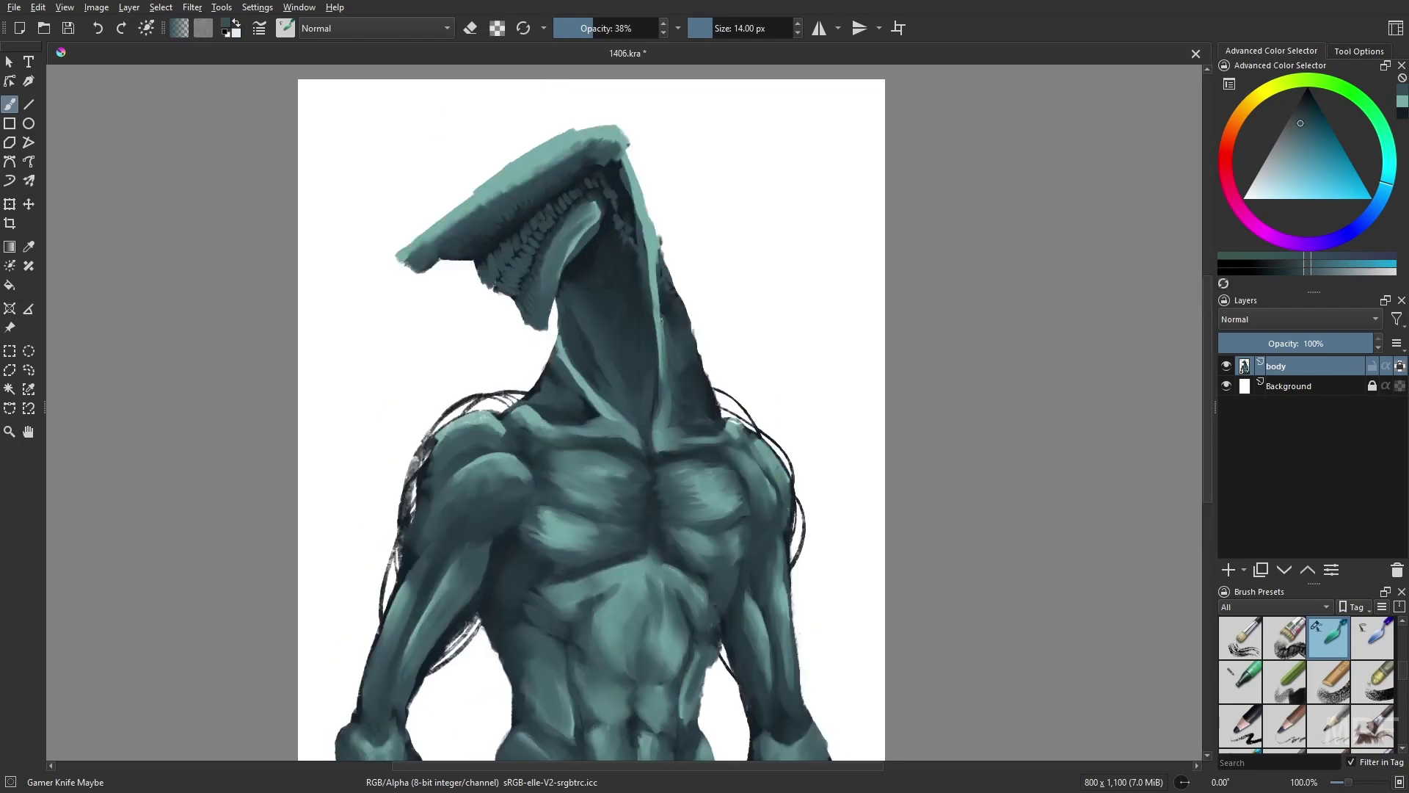
Switch back to light teal, reduce the brush to 9 px and set its opacity to 39%
{"action": "key", "text": "l"}
{"action": "key", "text": "l"}
{"action": "key", "text": "bracketleft"}
{"action": "key", "text": "bracketleft"}
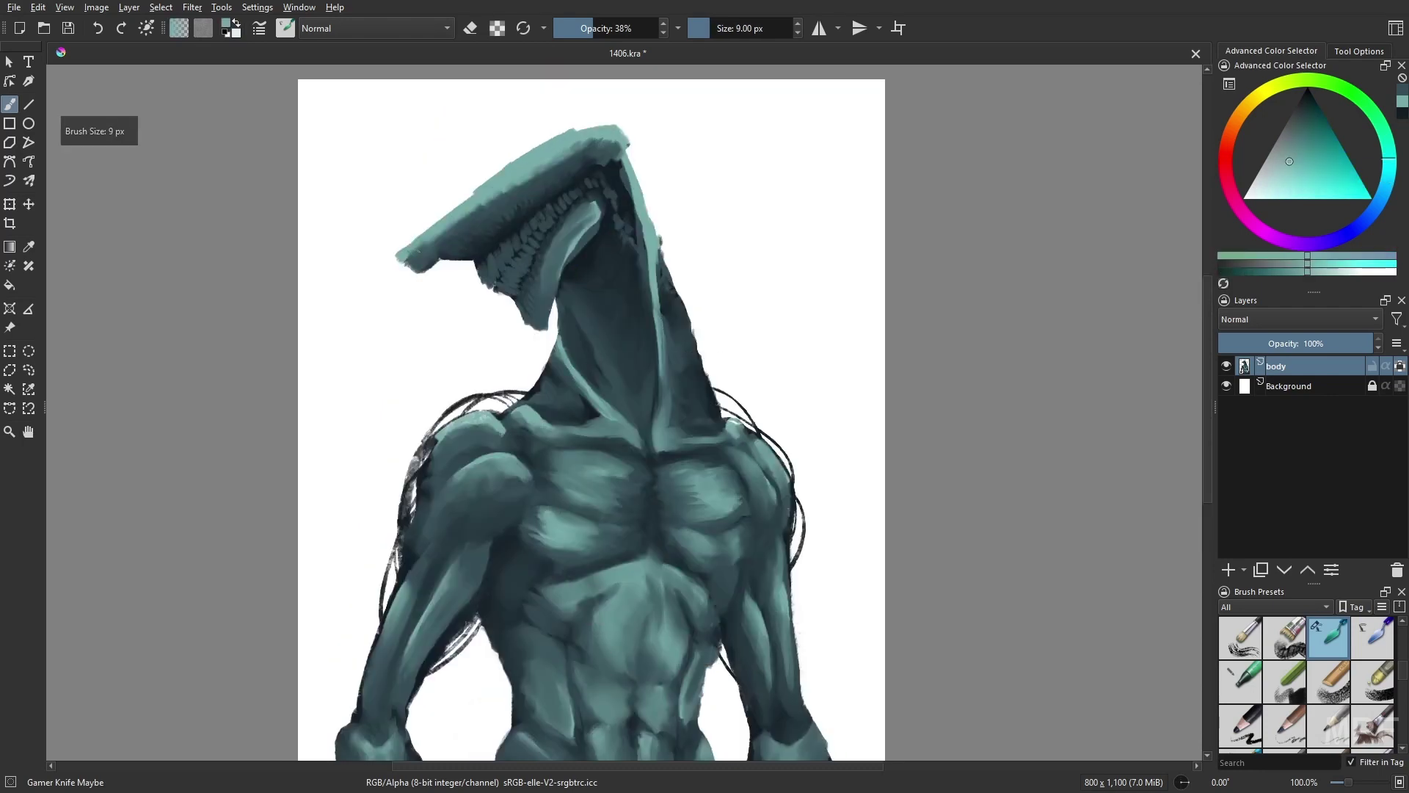
{"action": "key", "text": "o"}
{"action": "key", "text": "o"}
{"action": "key", "text": "o"}
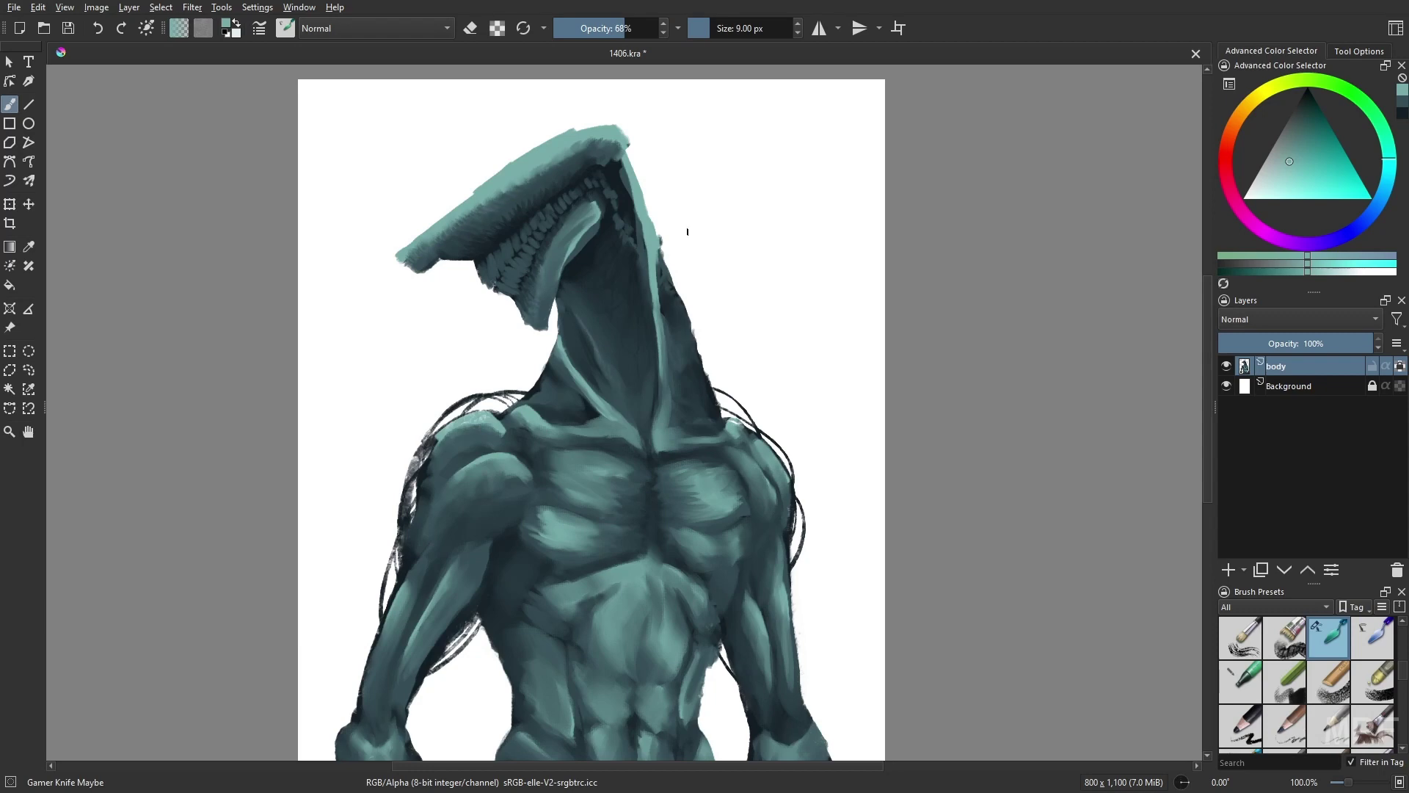
{"action": "key", "text": "i"}
{"action": "key", "text": "i"}
{"action": "key", "text": "i"}
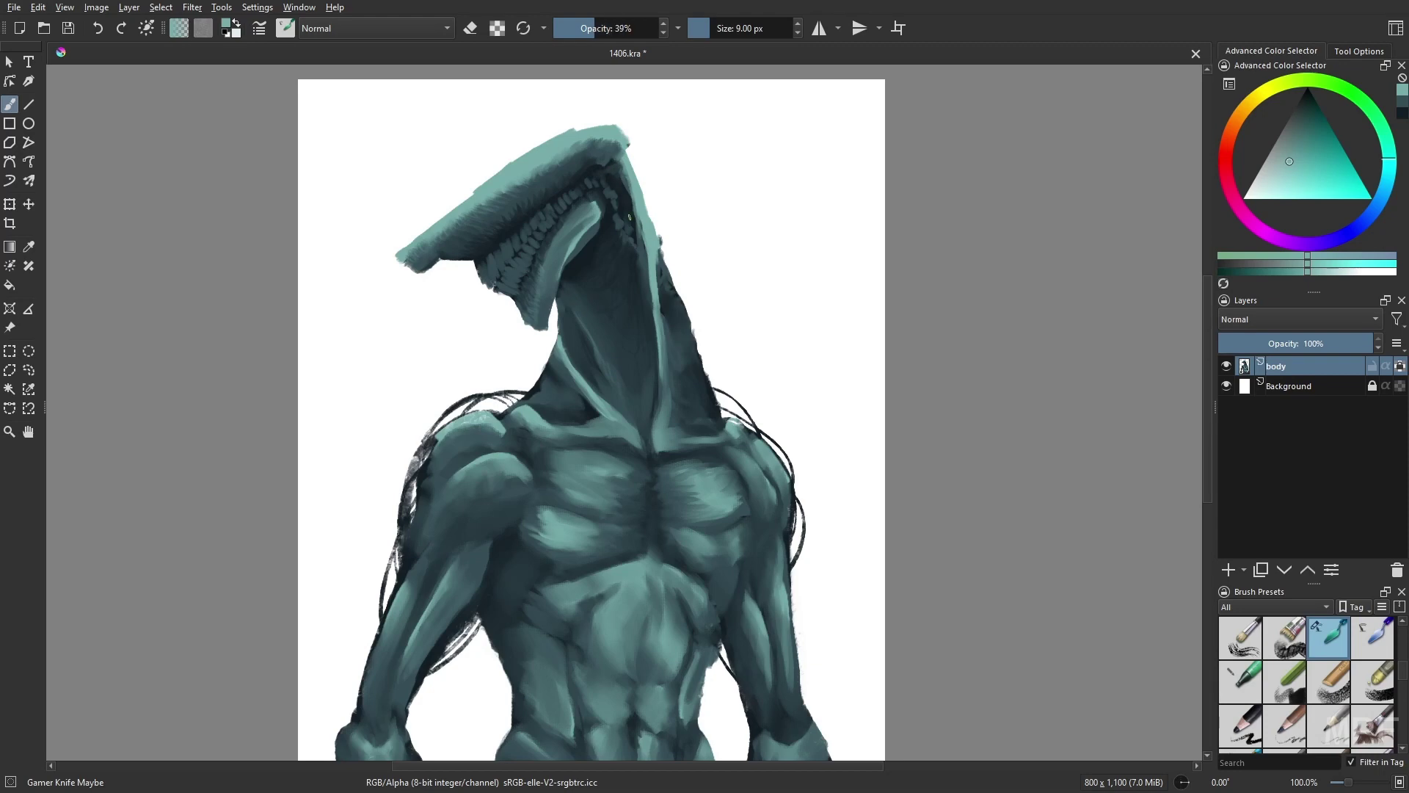
{"action": "key", "text": "m"}
{"action": "right_click", "coordinate": [603, 294]}
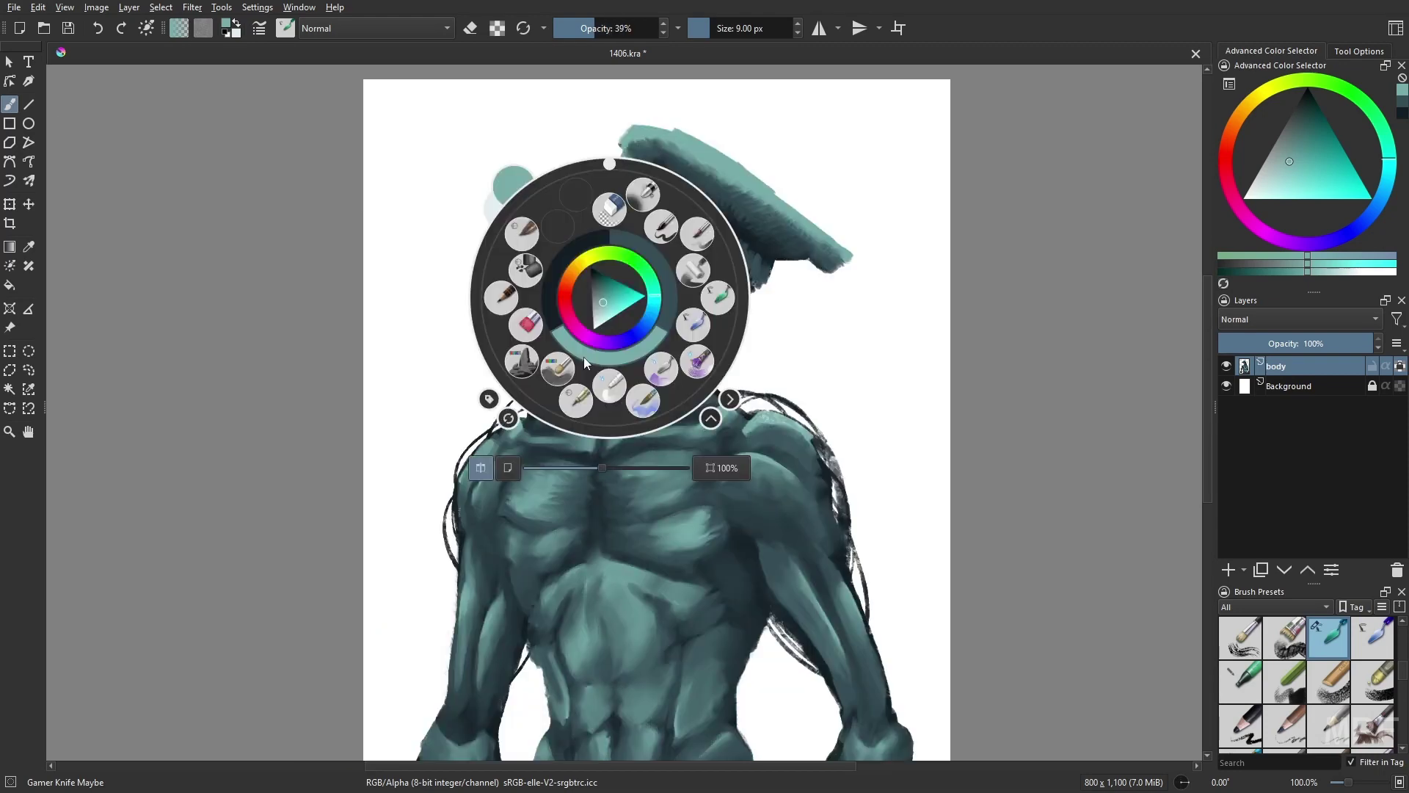
{"action": "left_click", "coordinate": [628, 226]}
{"action": "key", "text": "m"}
Reselect the Gamer Knife Maybe brush at 100% opacity and paint fine light teal teeth along the jaw at 9 px
{"action": "right_click", "coordinate": [544, 242]}
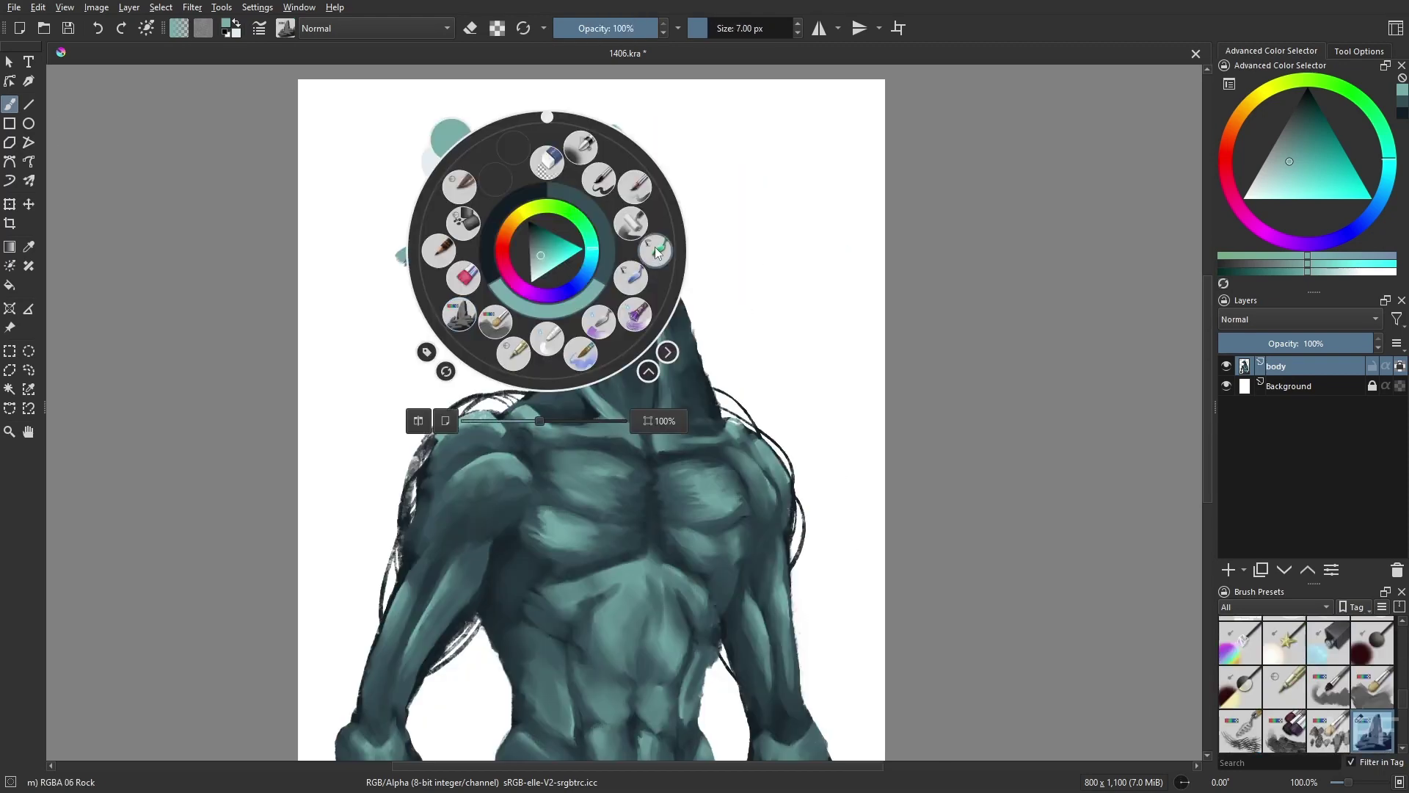
{"action": "left_click", "coordinate": [615, 326]}
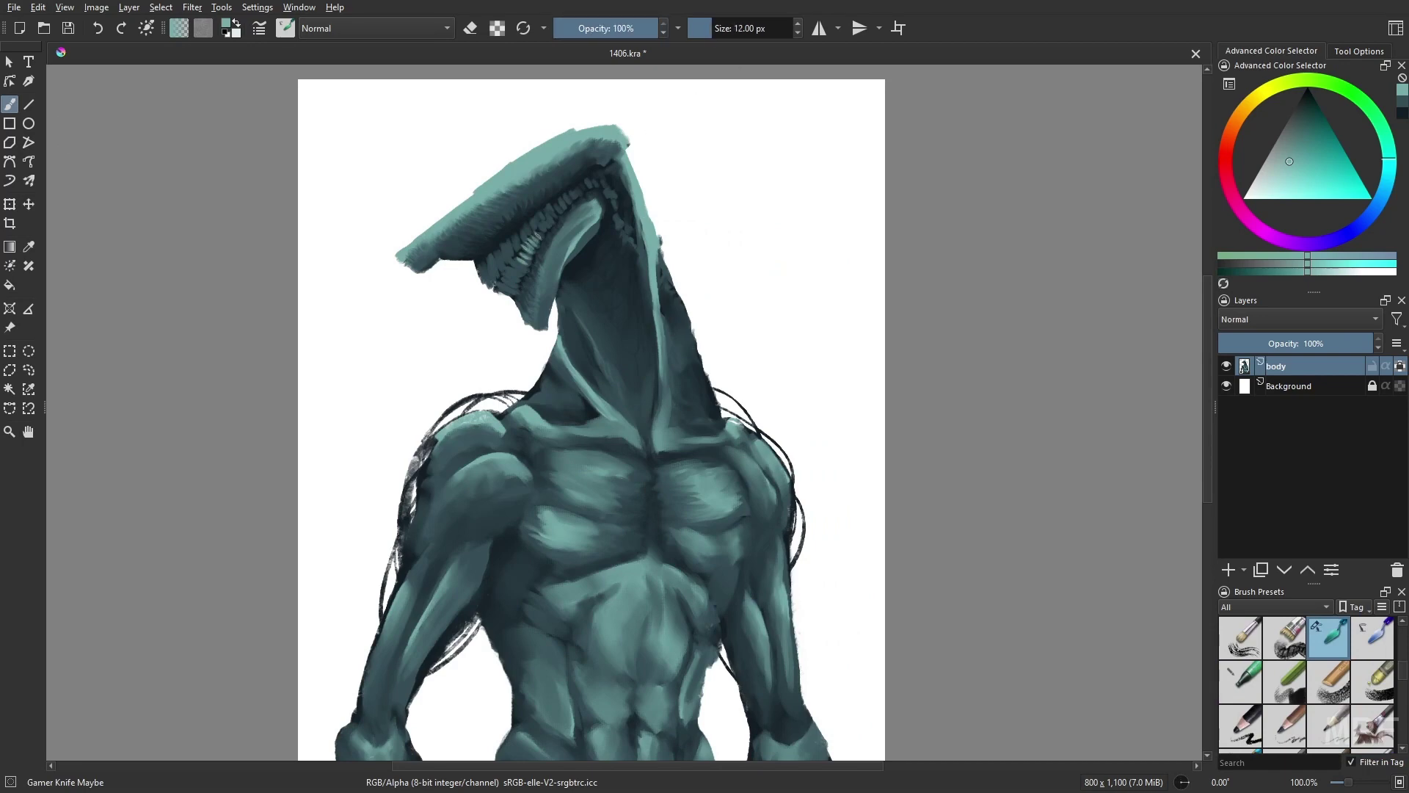
{"action": "key", "text": "bracketleft"}
{"action": "key", "text": "bracketleft"}
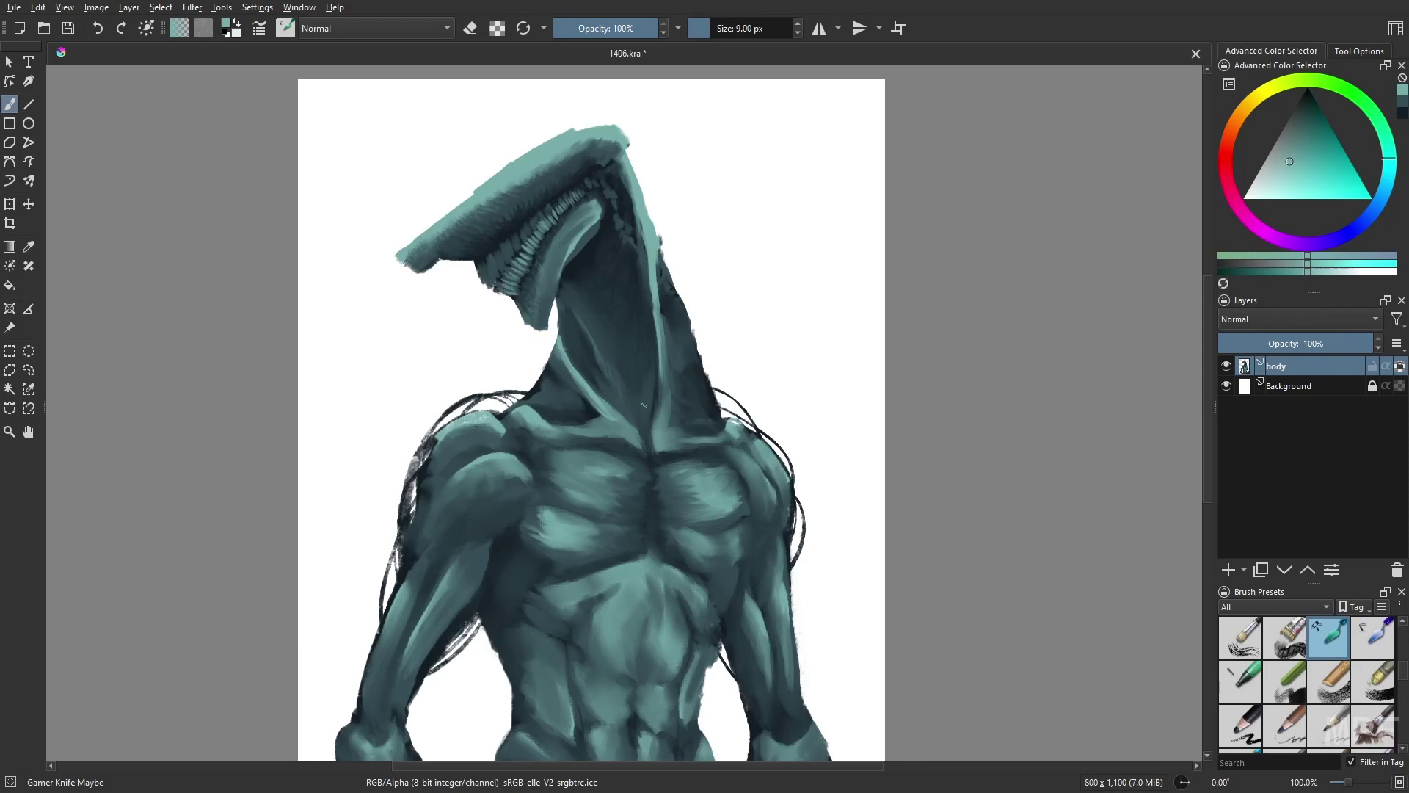
Extend the row of light teal teeth around the back of the mouth with an 8 px brush in mirrored view
{"action": "key", "text": "m"}
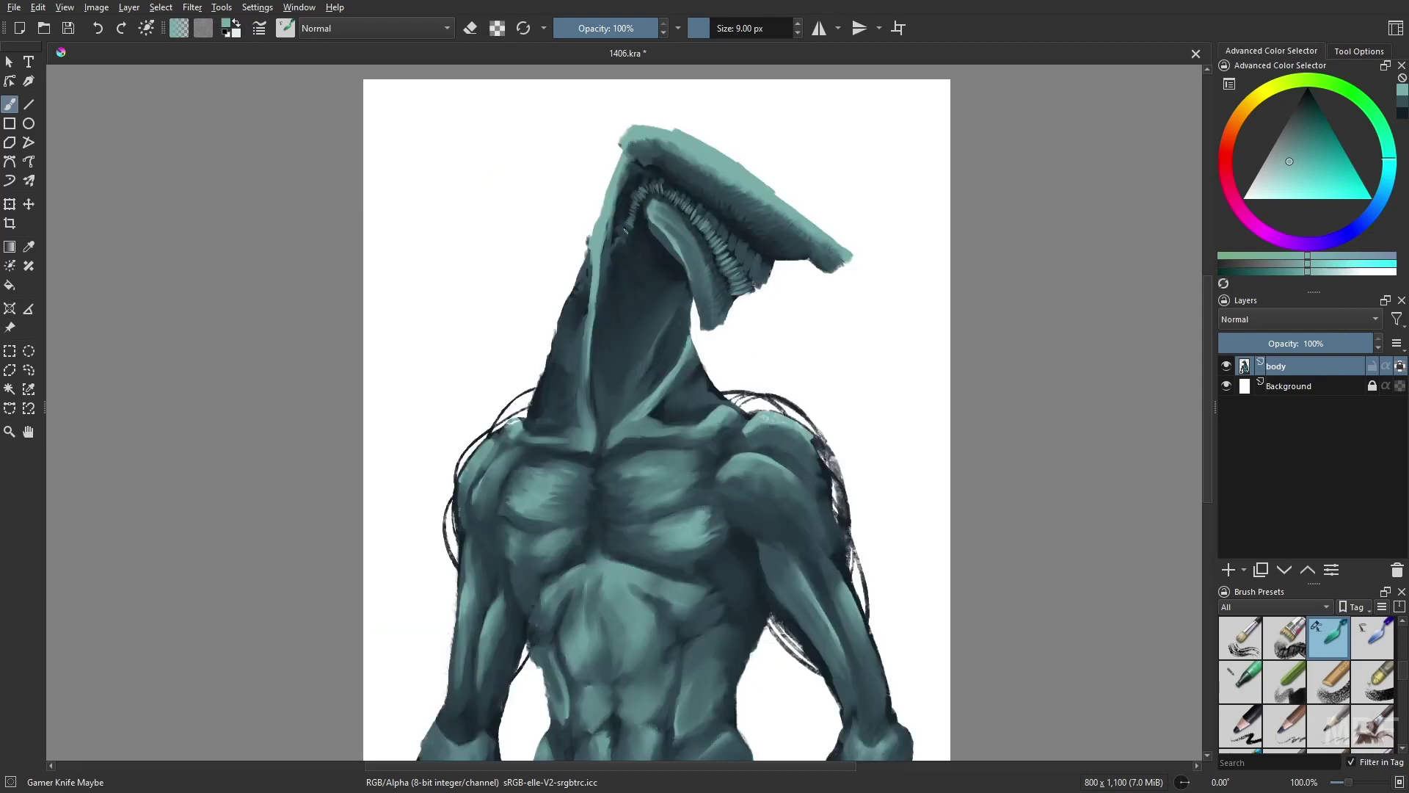
{"action": "key", "text": "bracketleft"}
{"action": "key", "text": "bracketleft"}
{"action": "key", "text": "bracketleft"}
{"action": "key", "text": "bracketright"}
{"action": "key", "text": "bracketright"}
{"action": "key", "text": "m"}
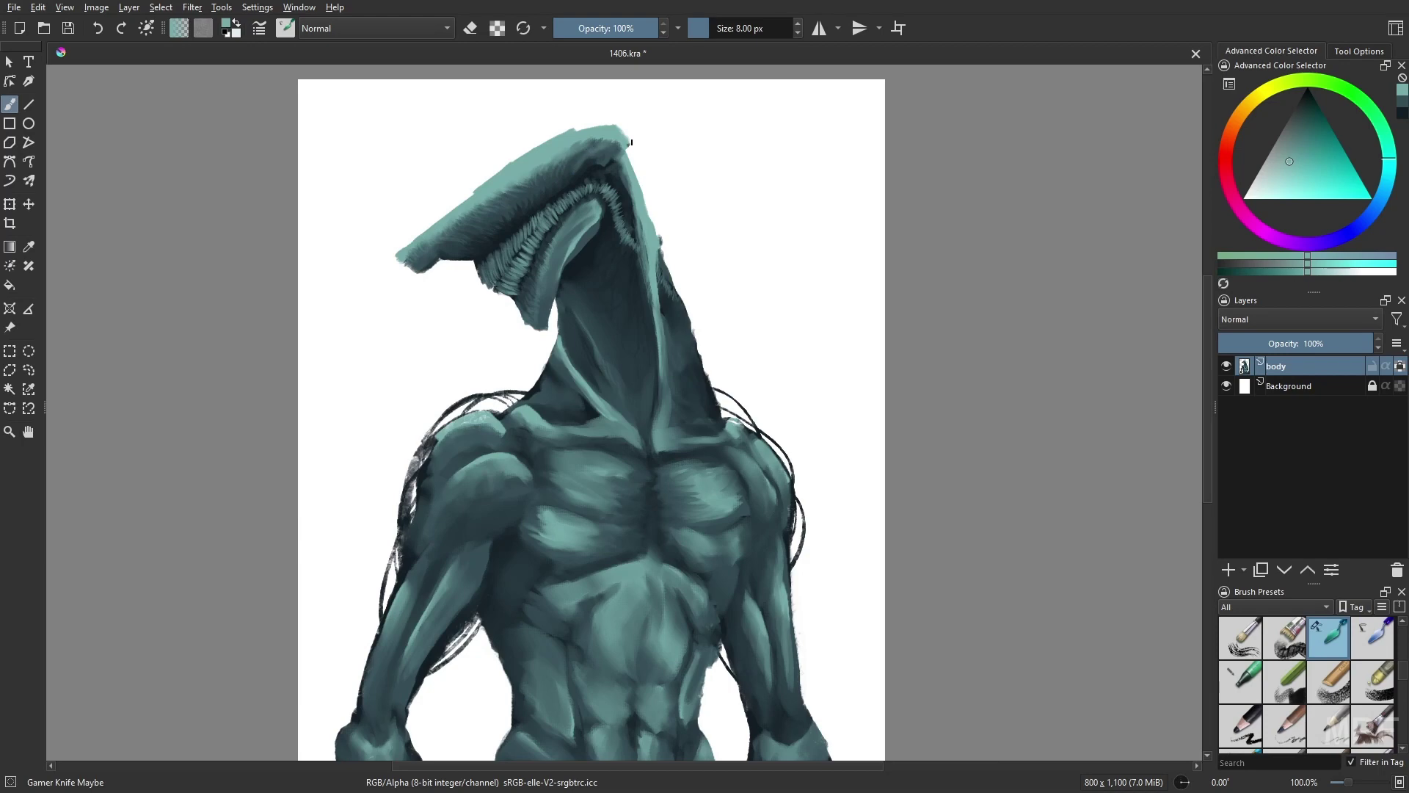
Add soft light teal streaks to the mirrored neck and head at 16 px and 34% opacity, and pick the darkest blue-teal
{"action": "key", "text": "m"}
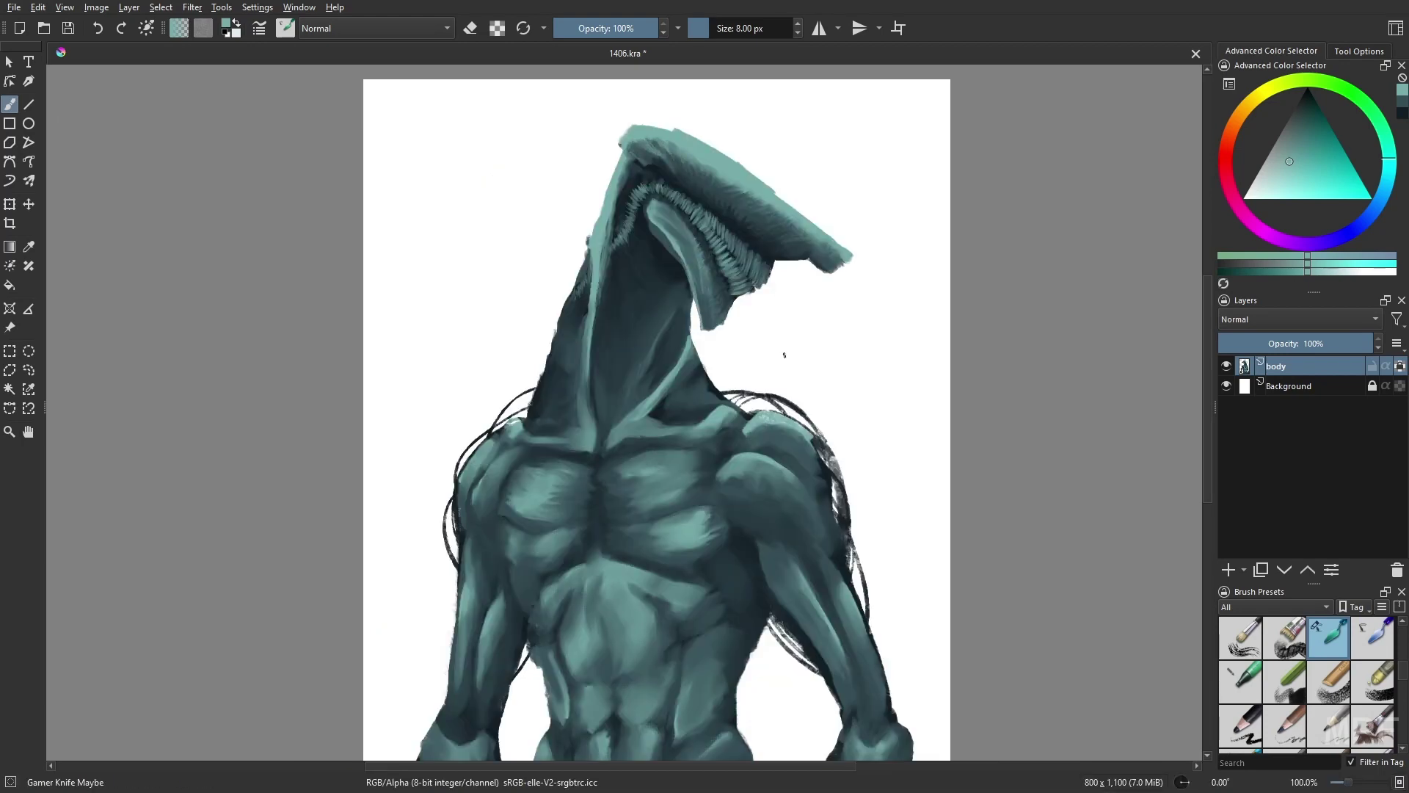
{"action": "key", "text": "i"}
{"action": "key", "text": "bracketright"}
{"action": "key", "text": "i"}
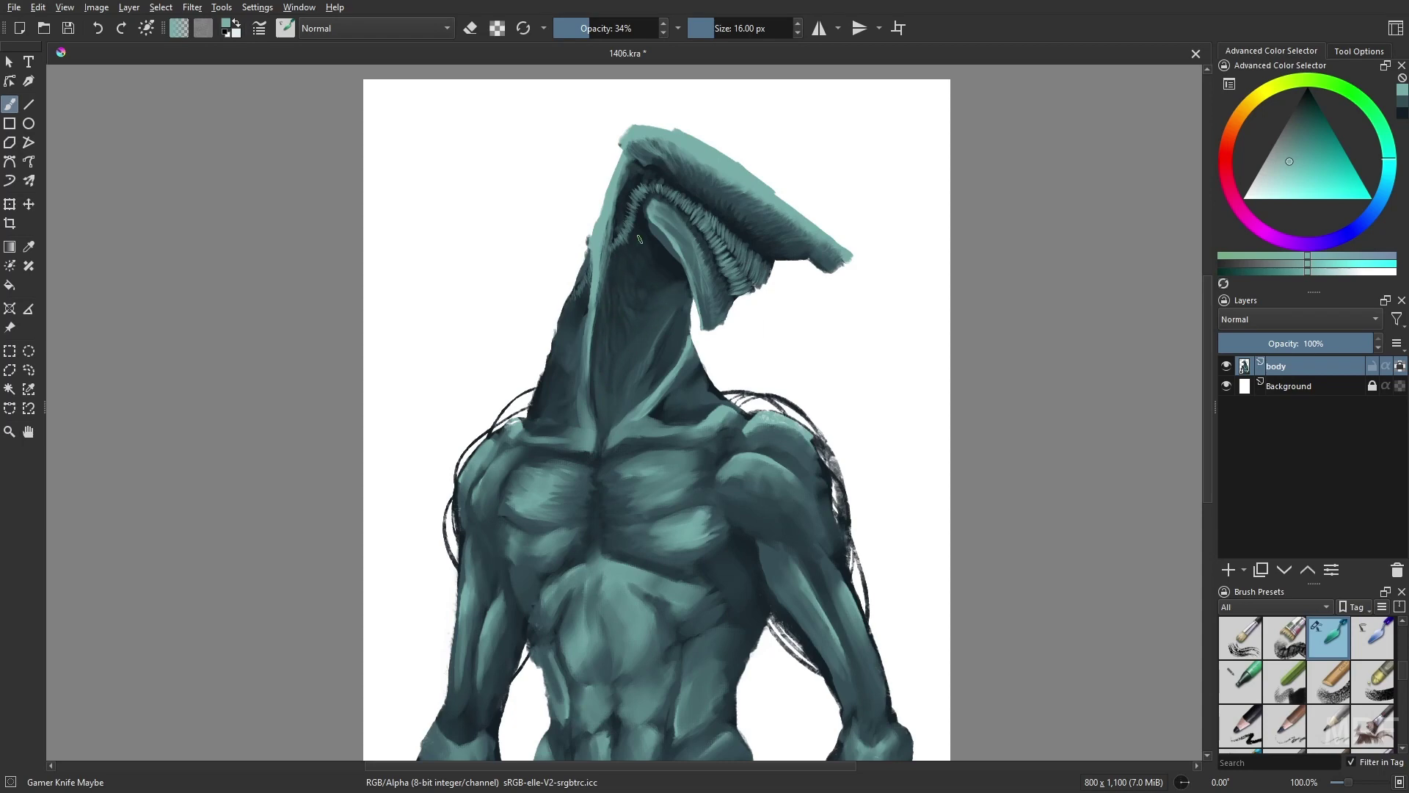
{"action": "left_click_drag", "start_coordinate": [640, 168], "coordinate": [645, 151]}
{"action": "right_click", "coordinate": [666, 349]}
{"action": "left_click", "coordinate": [689, 382]}
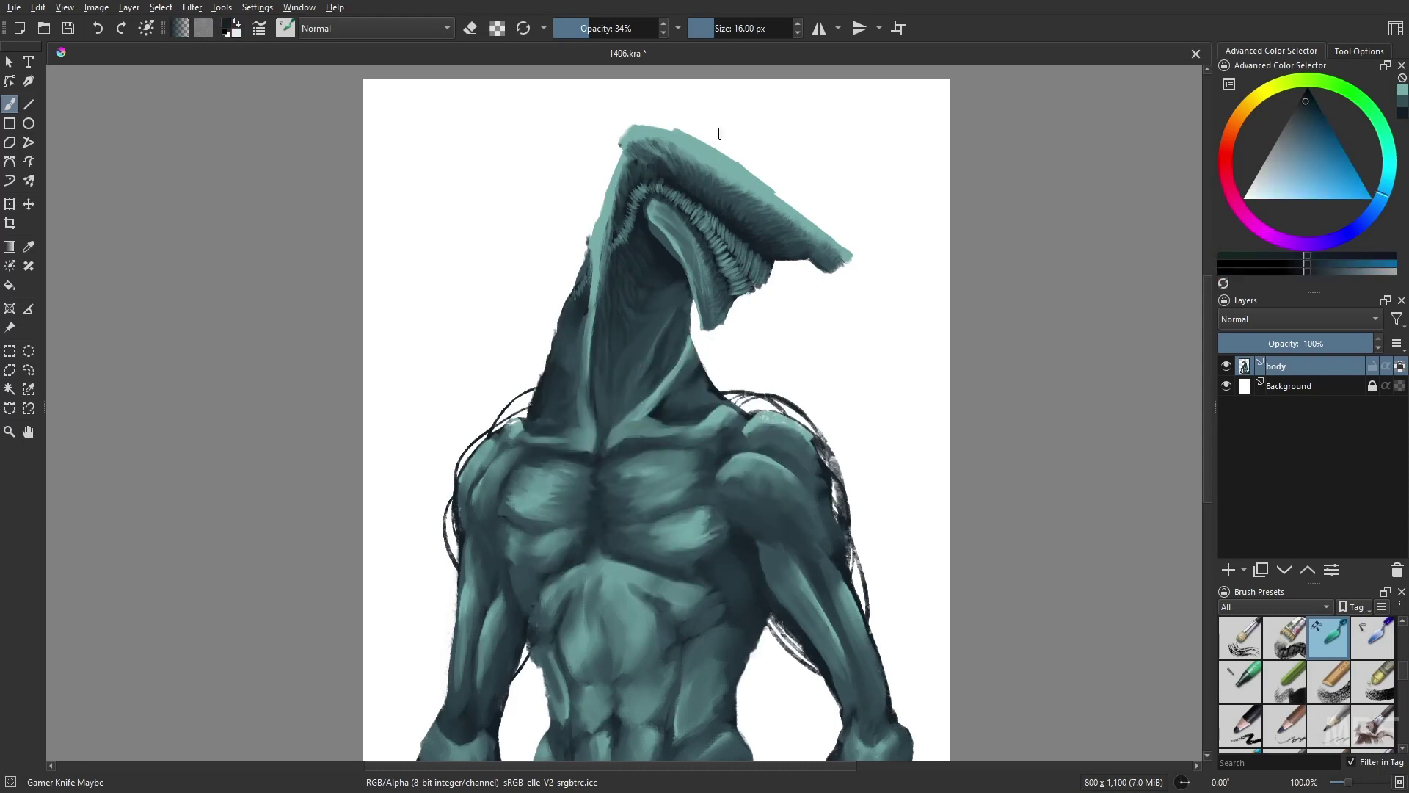
Mirror the view, pick a mid teal from the torso and retouch the chest at 100% opacity with a 7 px brush
{"action": "key", "text": "o"}
{"action": "key", "text": "o"}
{"action": "key", "text": "o"}
{"action": "key", "text": "o"}
{"action": "key", "text": "o"}
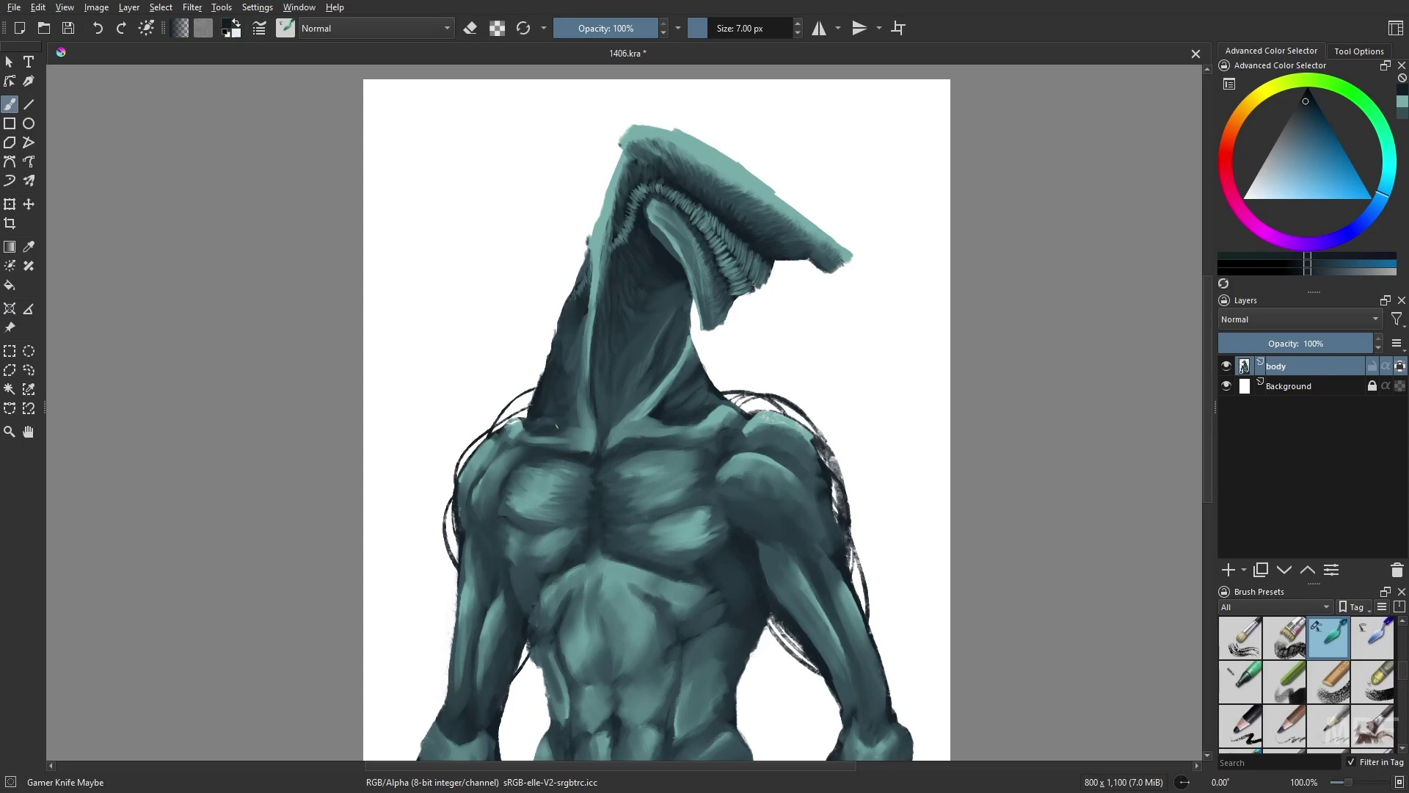
{"action": "key", "text": "m"}
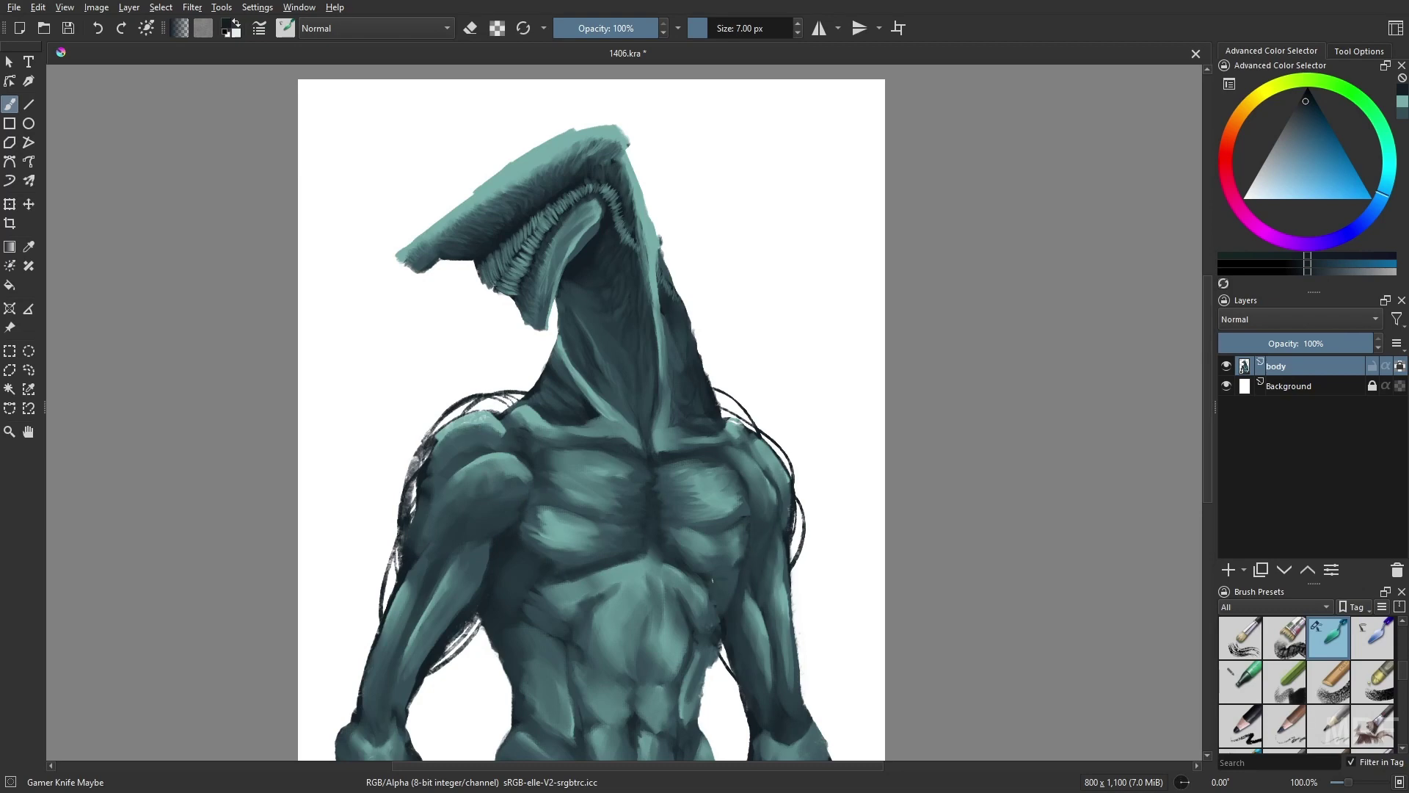
{"action": "left_click_drag", "start_coordinate": [720, 582], "coordinate": [726, 544]}
{"action": "left_click", "coordinate": [716, 514], "text": "ctrl"}
{"action": "left_click_drag", "start_coordinate": [700, 459], "coordinate": [734, 462]}
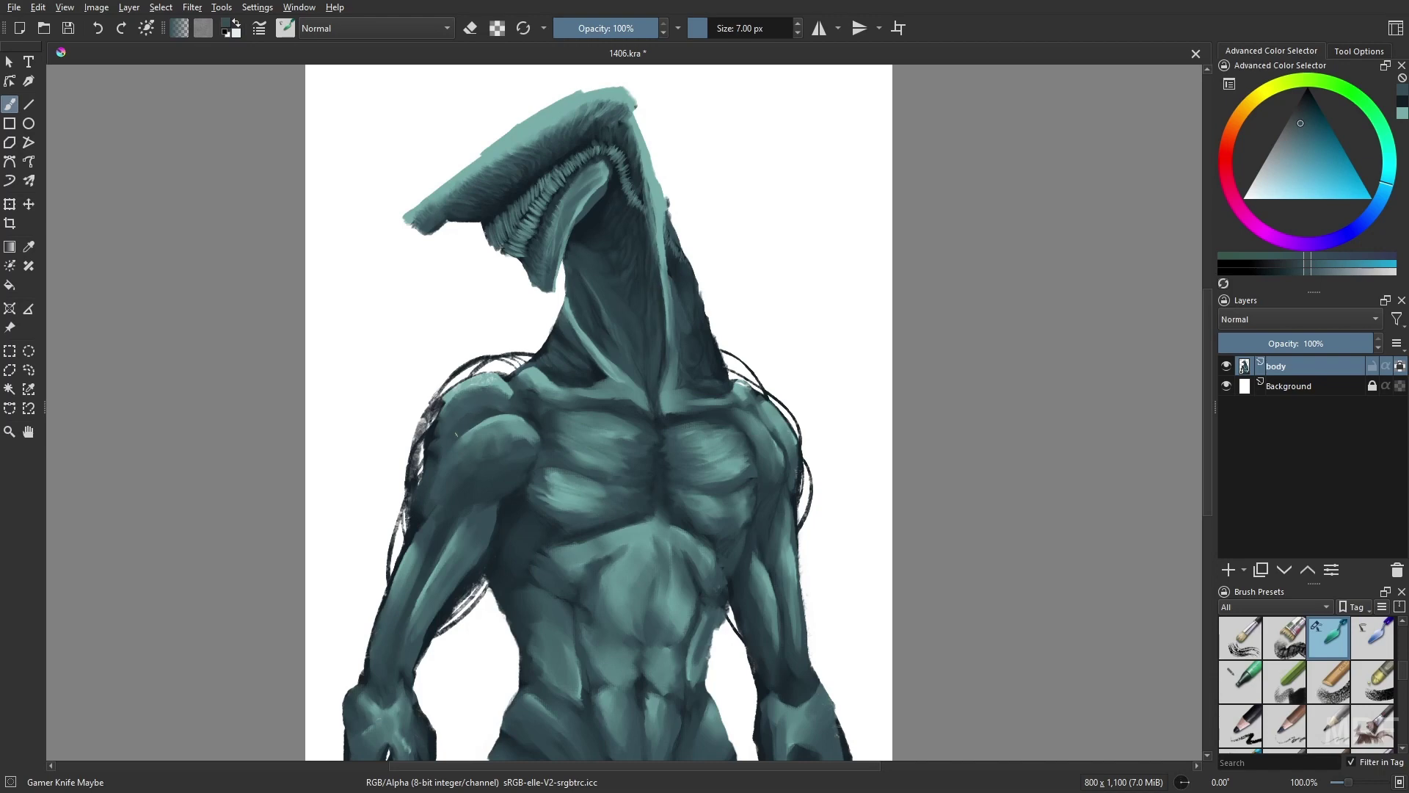
Enlarge the brush to 24 px, set its opacity to 48% and blend mid teal between the lower chest and upper arm
{"action": "key", "text": "bracketright"}
{"action": "key", "text": "bracketright"}
{"action": "key", "text": "bracketright"}
{"action": "key", "text": "bracketright"}
{"action": "key", "text": "bracketright"}
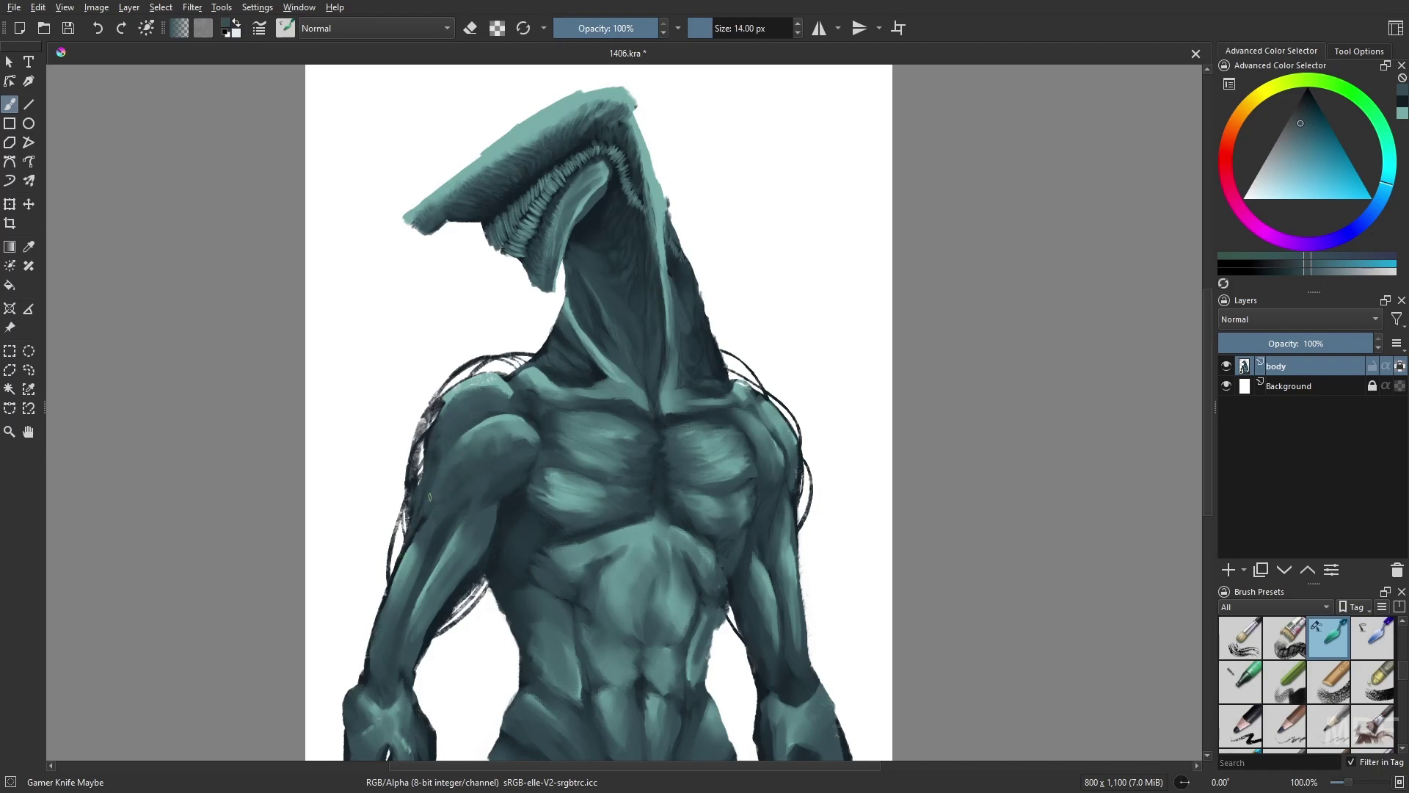
{"action": "left_click_drag", "start_coordinate": [409, 667], "coordinate": [431, 598]}
{"action": "key", "text": "i"}
{"action": "key", "text": "i"}
{"action": "key", "text": "i"}
{"action": "key", "text": "i"}
{"action": "key", "text": "i"}
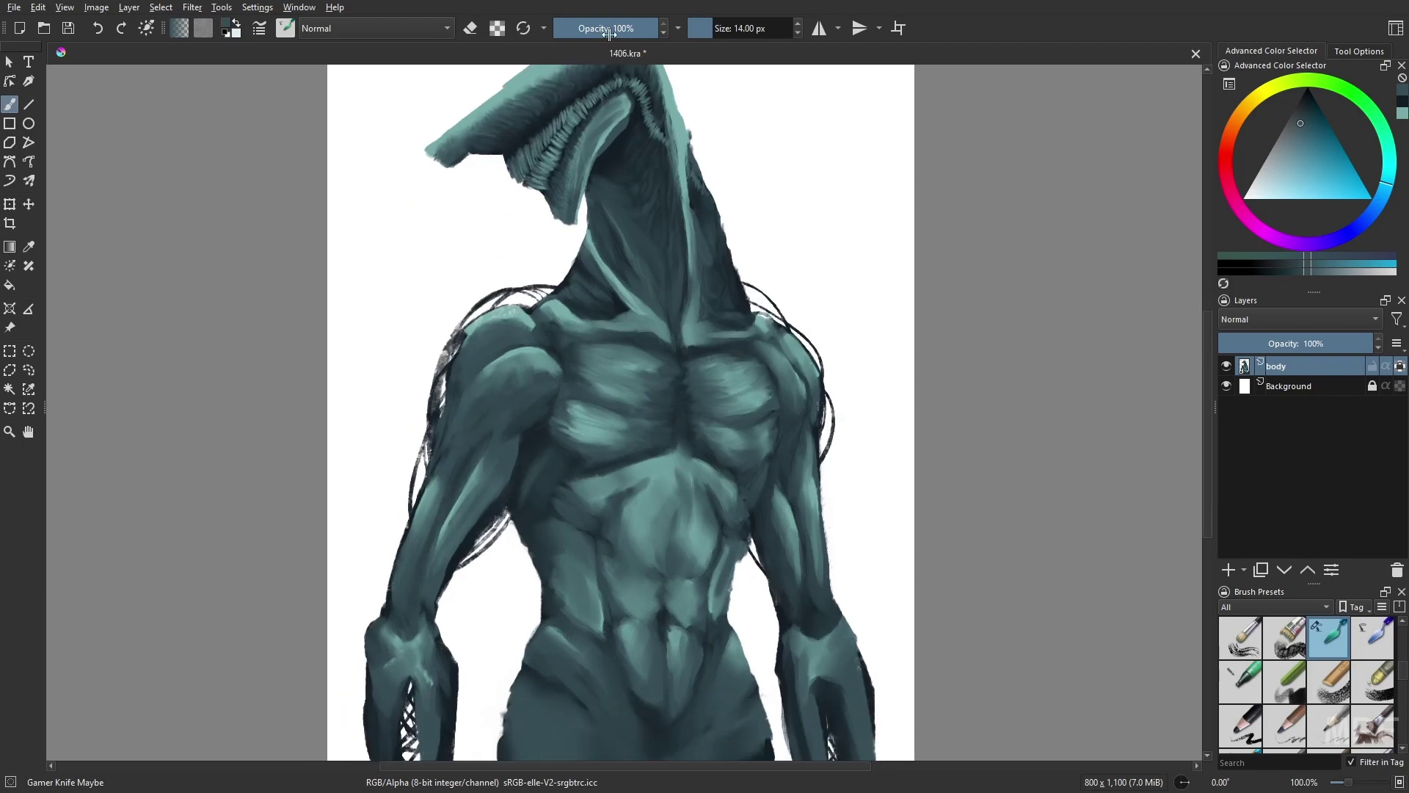
{"action": "key", "text": "bracketright"}
{"action": "key", "text": "bracketright"}
{"action": "key", "text": "bracketright"}
{"action": "left_click_drag", "start_coordinate": [581, 423], "coordinate": [514, 454]}
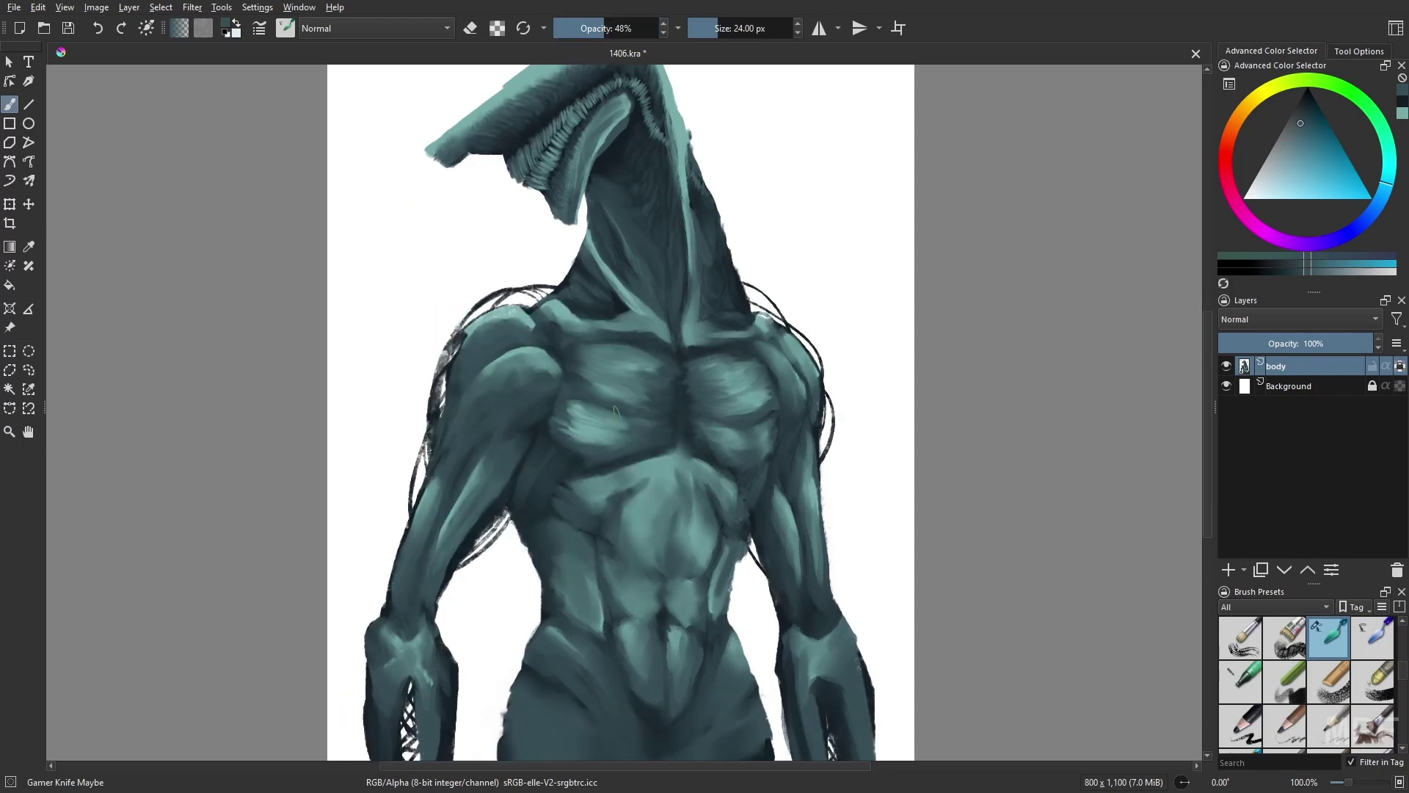
Flip the view back, choose light teal and brush soft highlights onto the upper arm and shoulder below the jaw
{"action": "key", "text": "m"}
{"action": "right_click", "coordinate": [734, 456]}
{"action": "left_click", "coordinate": [812, 494]}
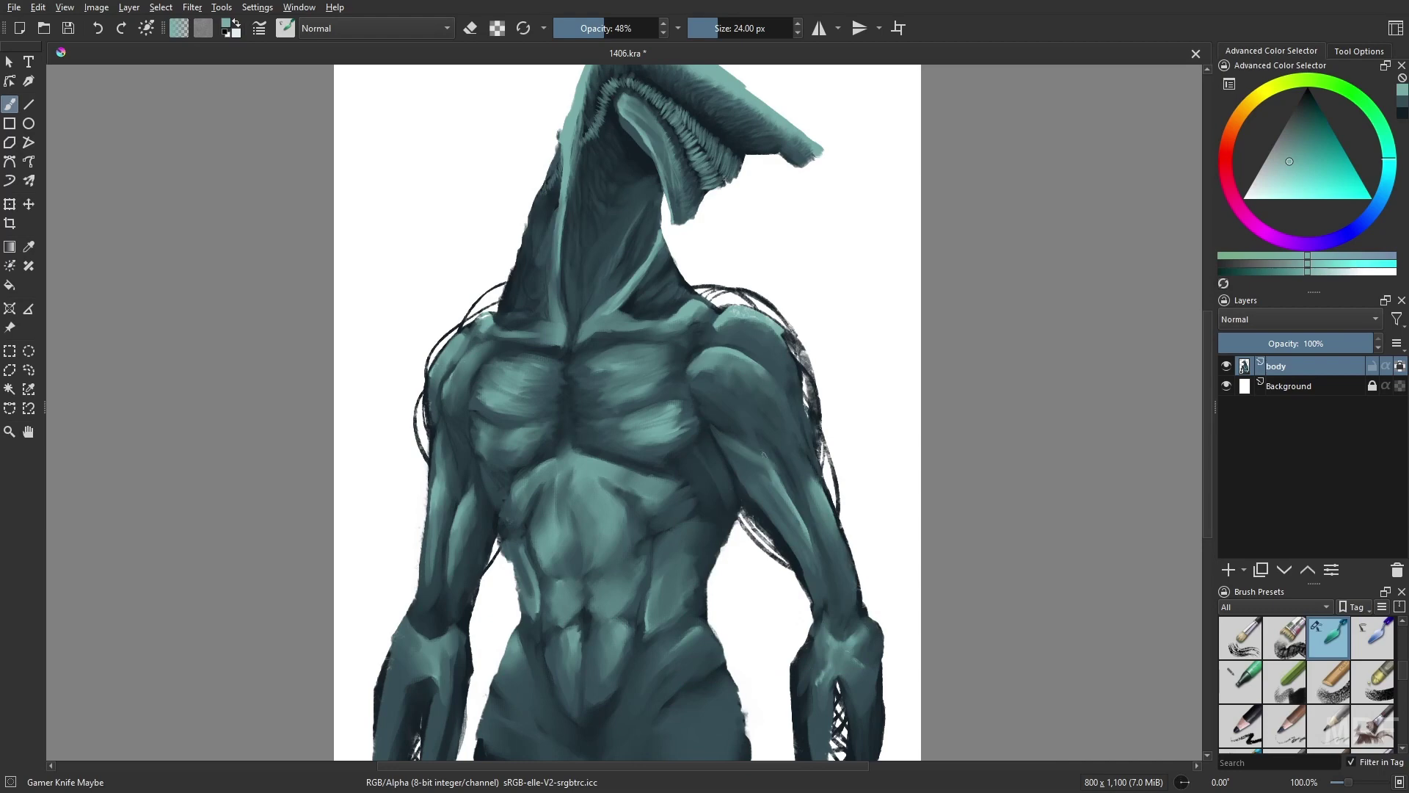
{"action": "mouse_move", "coordinate": [764, 455]}
{"action": "left_mouse_down"}
{"action": "mouse_move", "coordinate": [708, 327]}
{"action": "mouse_move", "coordinate": [763, 330]}
{"action": "mouse_move", "coordinate": [726, 337]}
{"action": "left_mouse_up"}
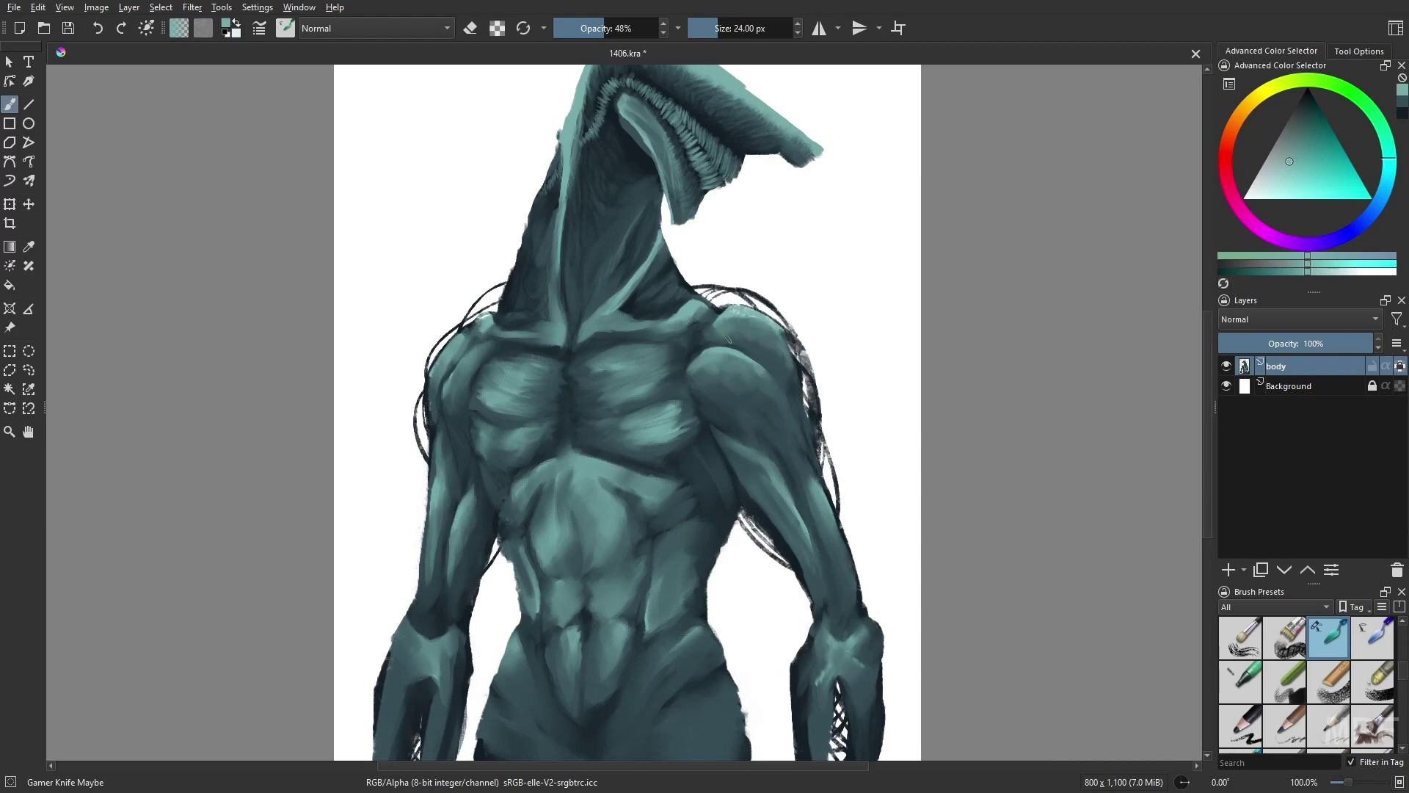
Reduce the brush to 12 px and streak light teal highlights over the hand, forearm and upper arm behind the head
{"action": "scroll", "coordinate": [885, 514], "scroll_direction": "down", "scroll_amount": 3}
{"action": "key", "text": "bracketleft"}
{"action": "key", "text": "bracketleft"}
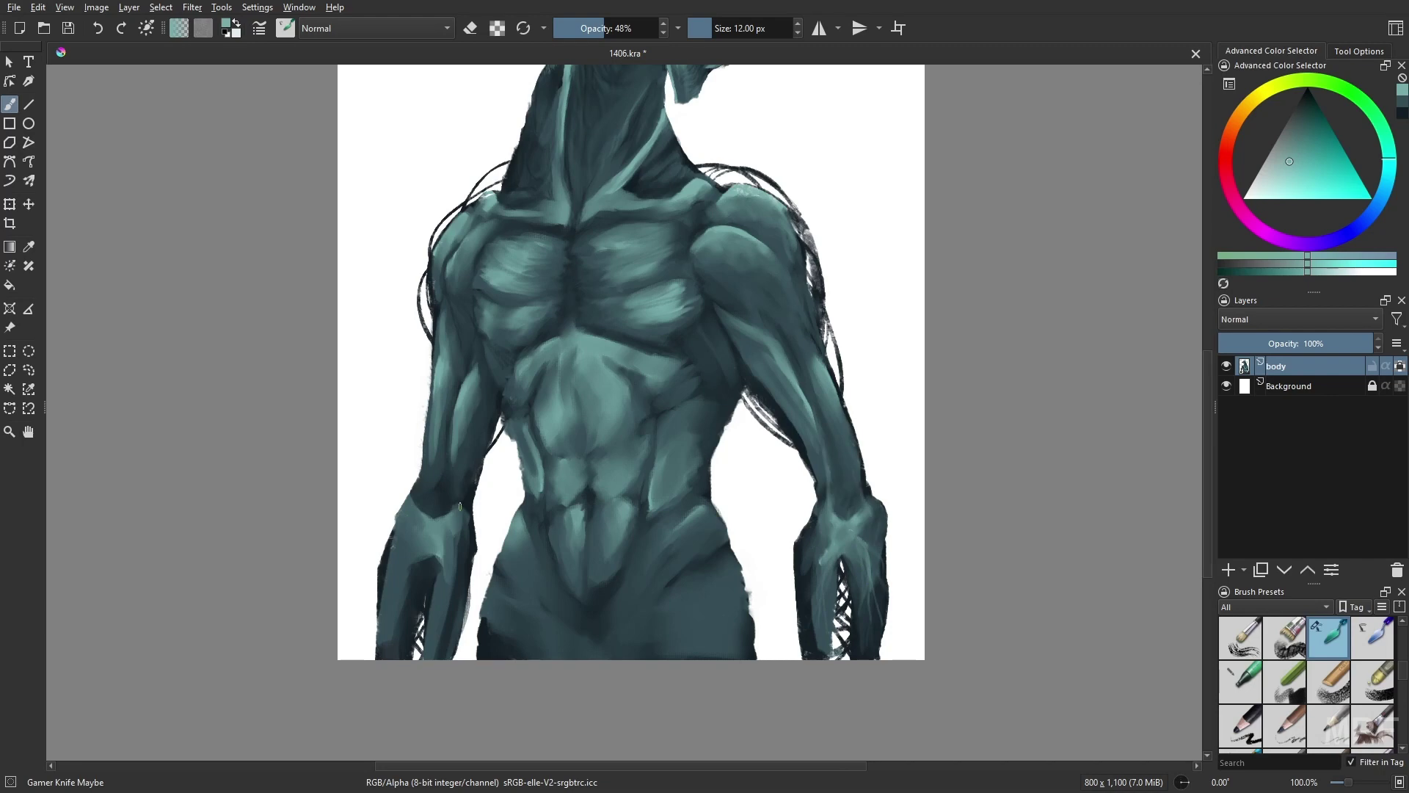
{"action": "mouse_move", "coordinate": [440, 517]}
{"action": "left_mouse_down"}
{"action": "mouse_move", "coordinate": [468, 407]}
{"action": "mouse_move", "coordinate": [465, 348]}
{"action": "left_mouse_up"}
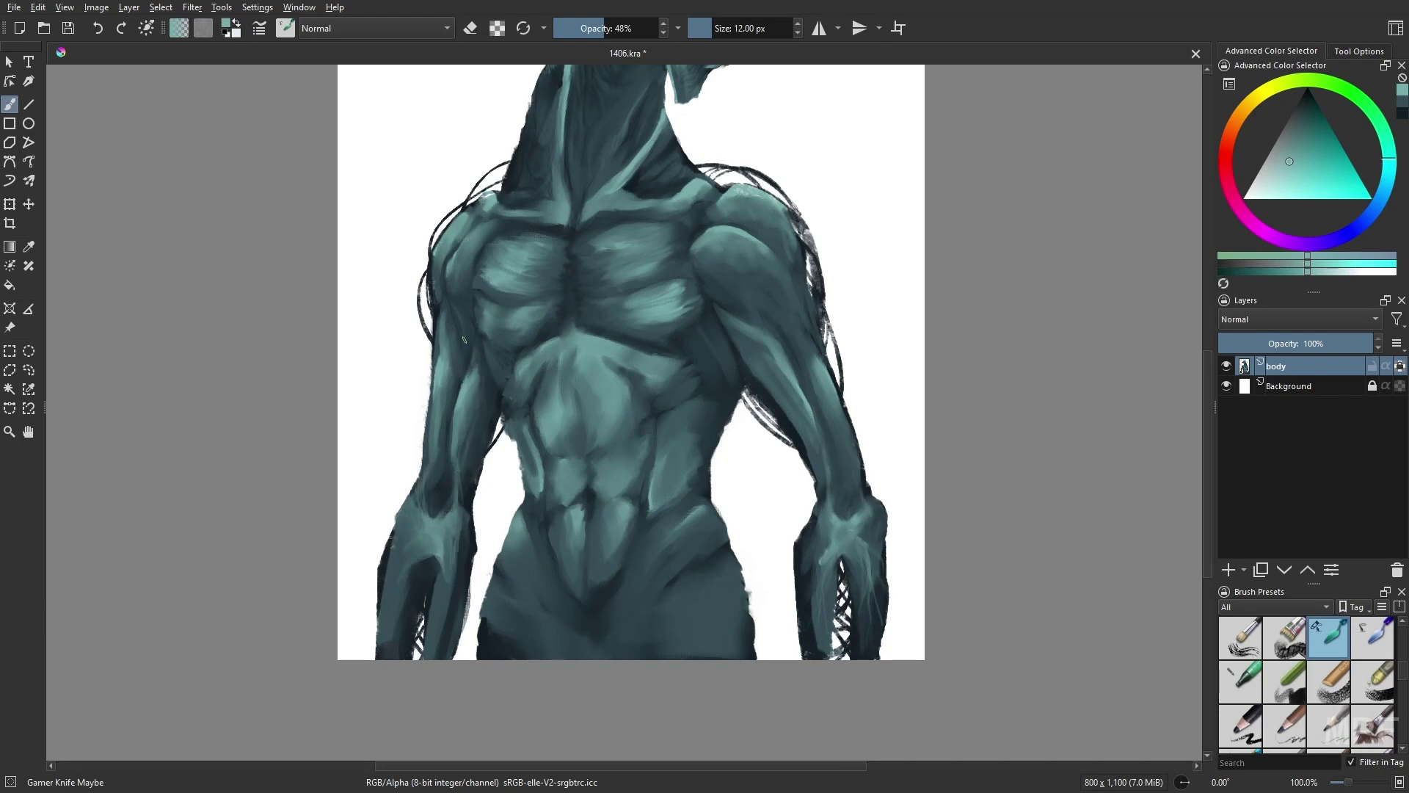
{"action": "left_click_drag", "start_coordinate": [436, 293], "coordinate": [436, 267]}
{"action": "left_click_drag", "start_coordinate": [447, 341], "coordinate": [448, 311]}
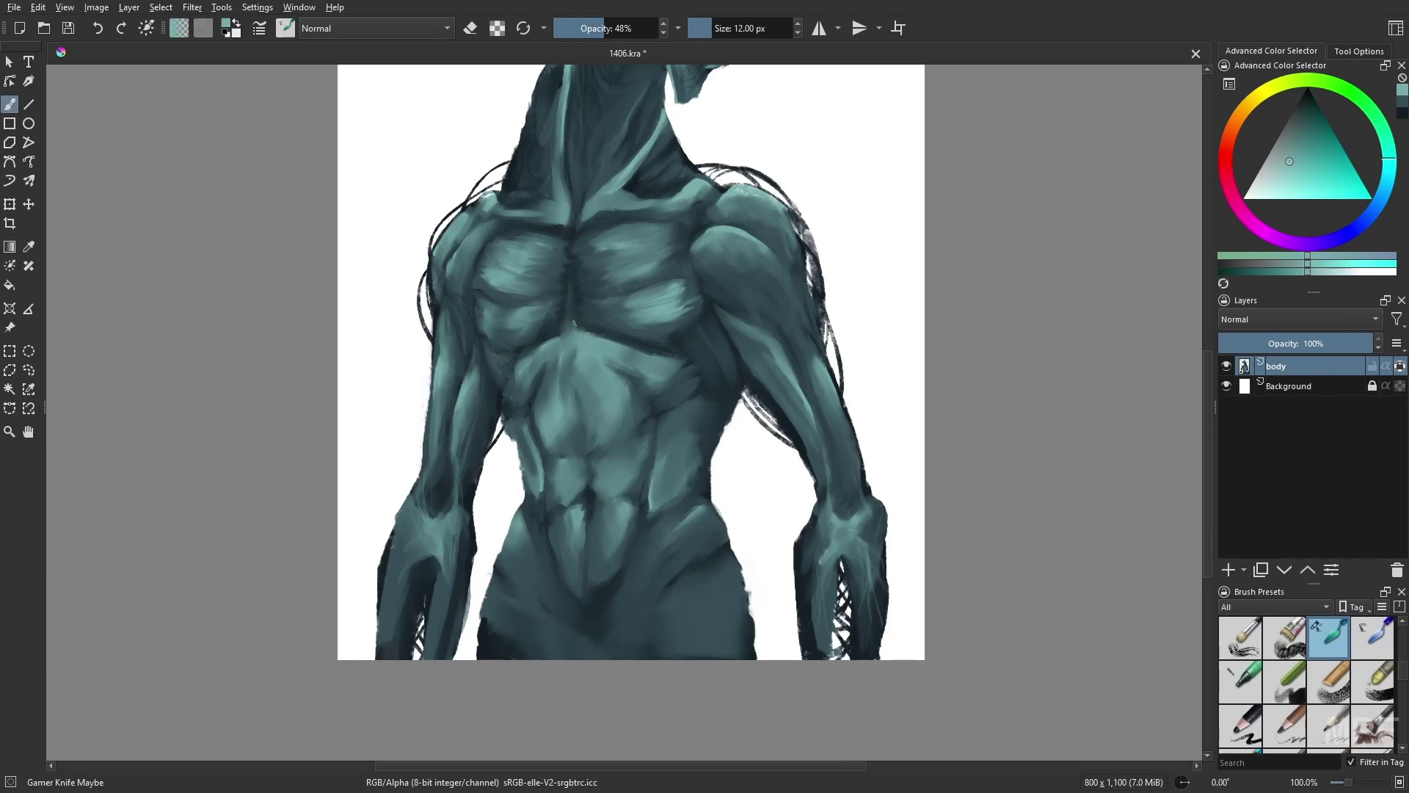
{"action": "left_click_drag", "start_coordinate": [574, 323], "coordinate": [555, 514]}
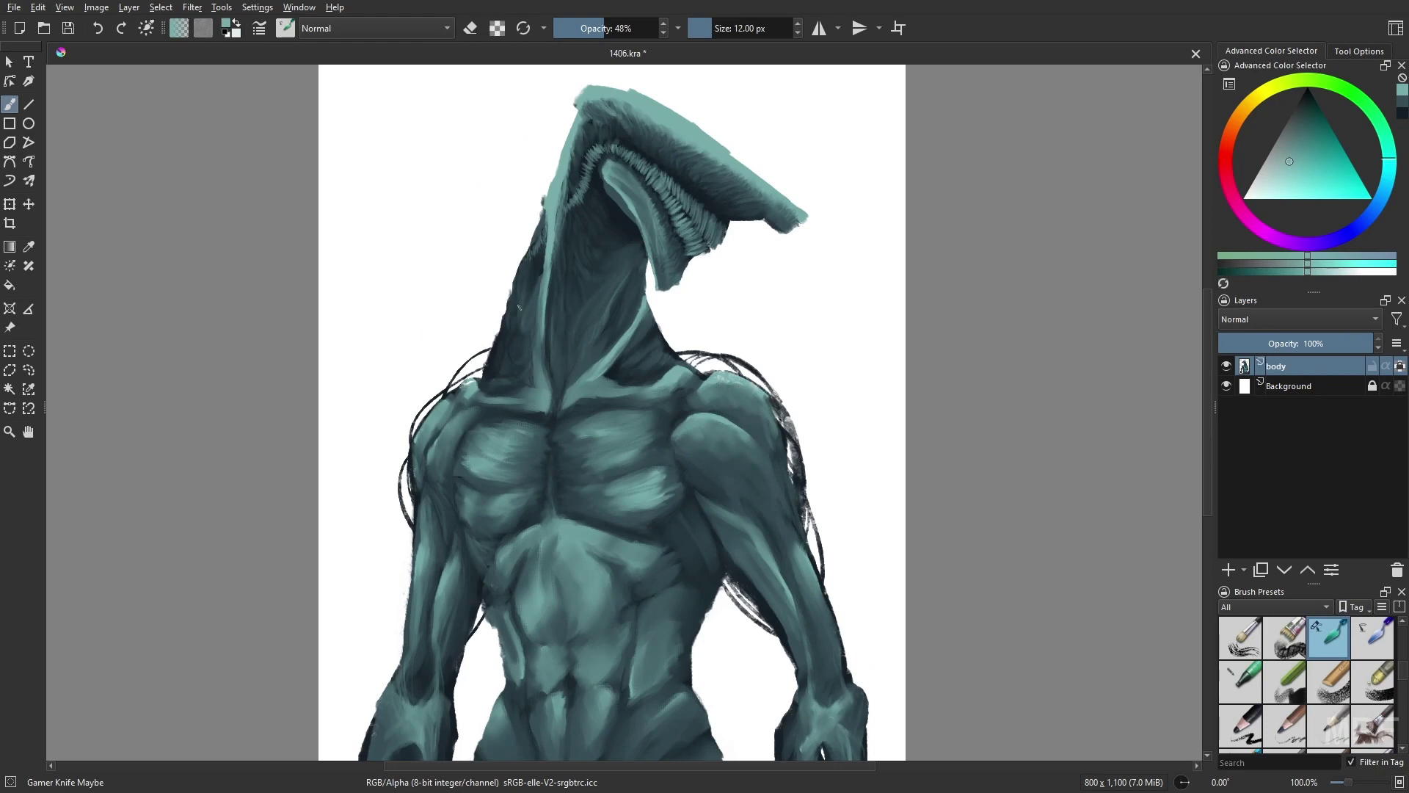
Set the brush to 18.77 px at 35% opacity, choose the darkest blue-teal and deepen the shadow at the neck base
{"action": "scroll", "coordinate": [678, 516], "scroll_direction": "down", "scroll_amount": 1}
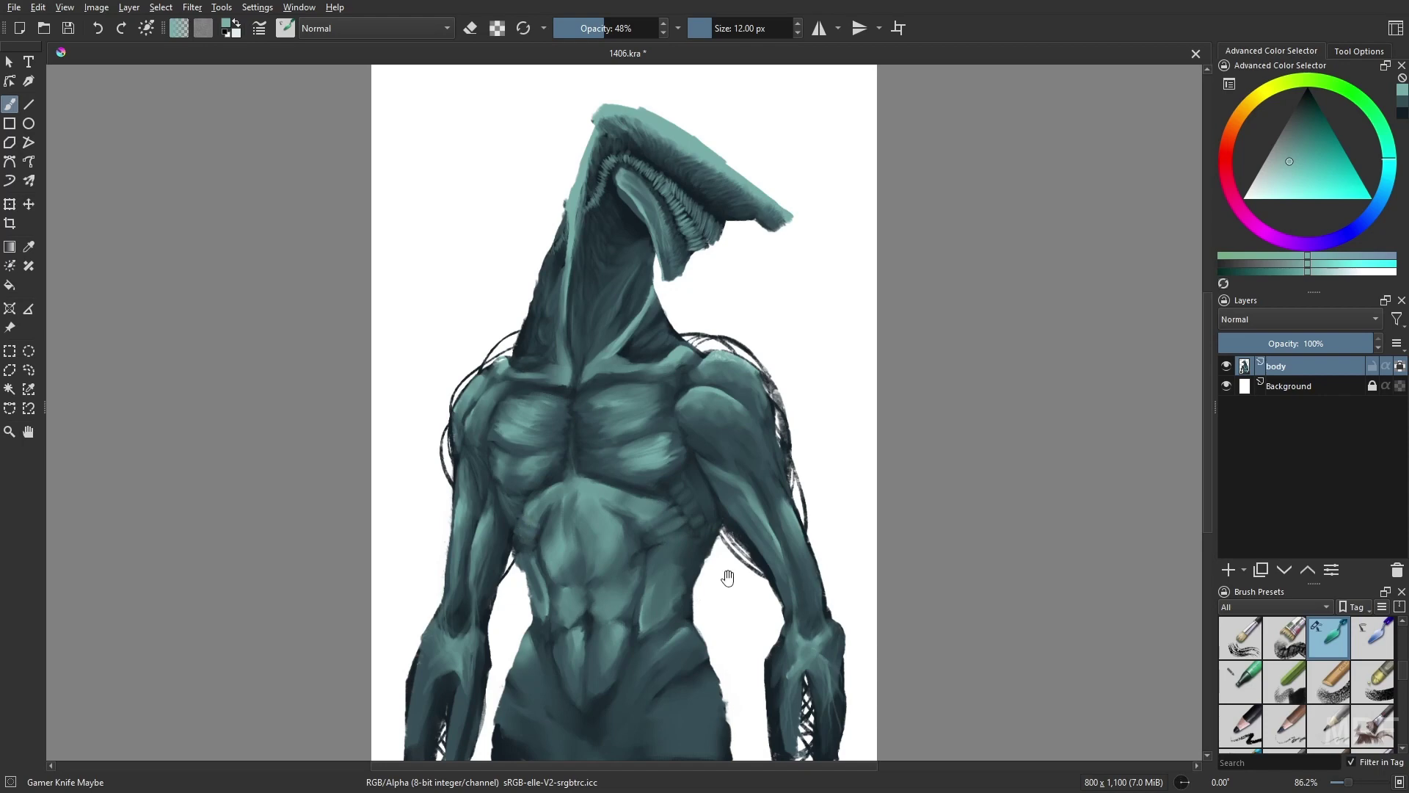
{"action": "scroll", "coordinate": [727, 578], "scroll_direction": "down", "scroll_amount": 2}
{"action": "key", "text": "i"}
{"action": "key", "text": "bracketright"}
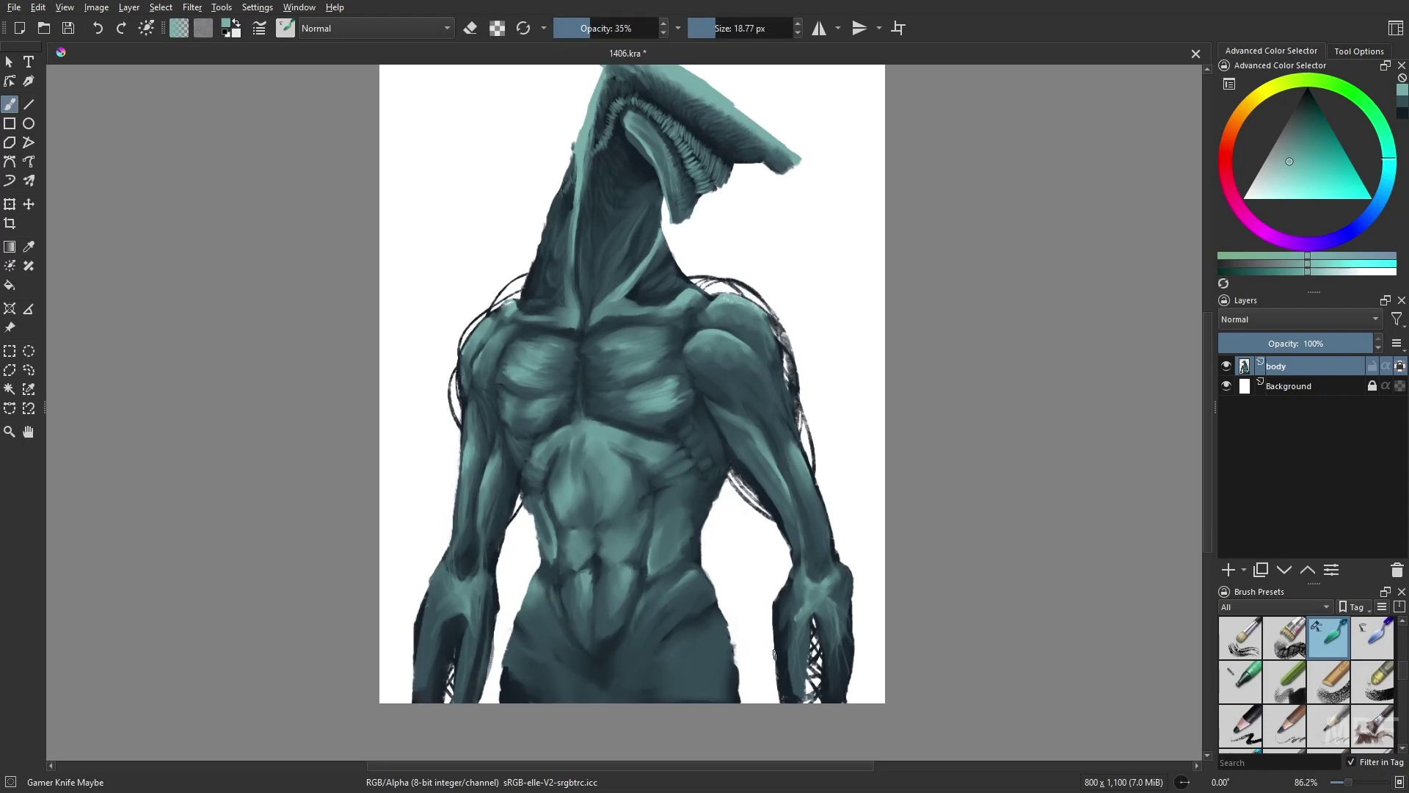
{"action": "right_click", "coordinate": [644, 298]}
{"action": "left_click", "coordinate": [631, 300]}
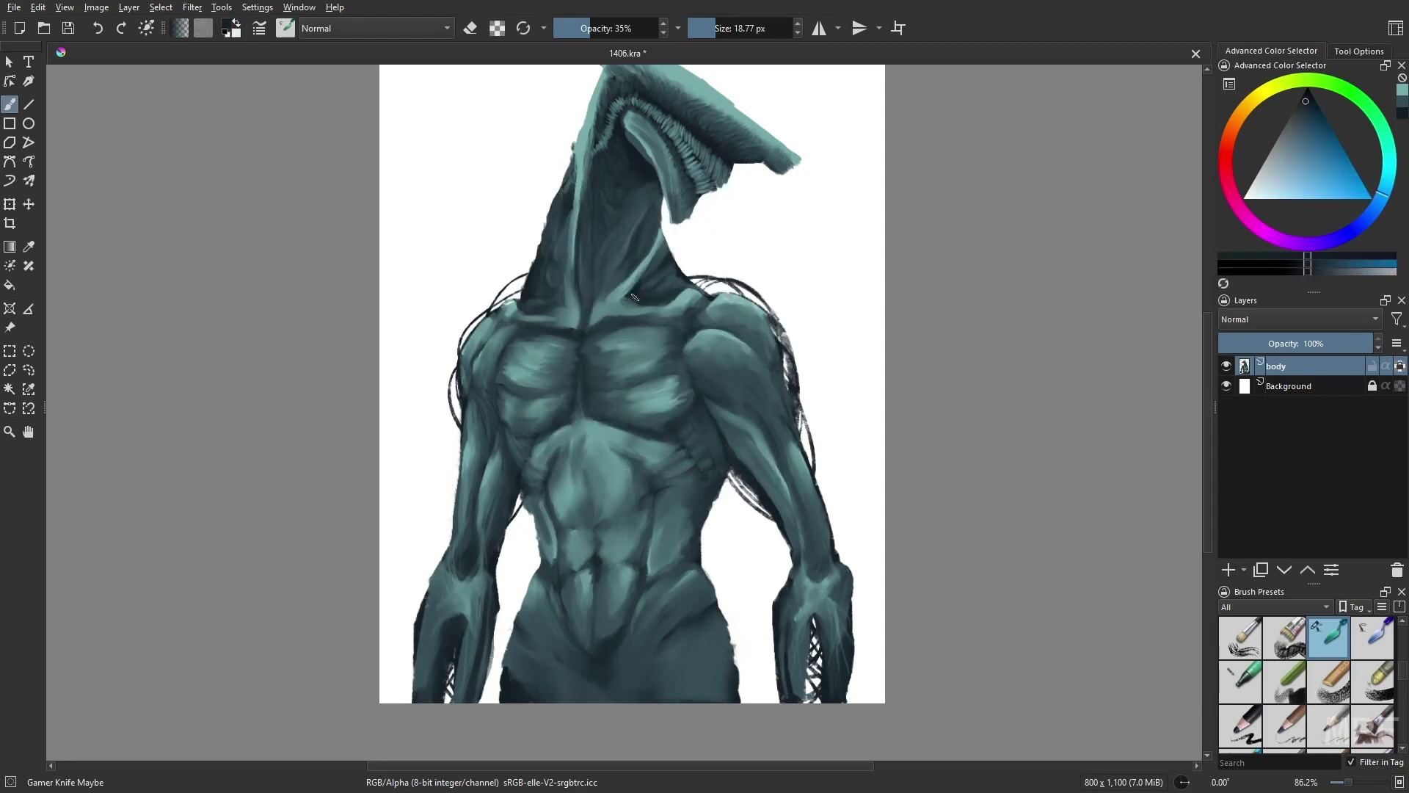
Choose light teal and the liner brush at 3 px and 100% opacity, and paint fine neck tendon highlights in mirrored view
{"action": "scroll", "coordinate": [849, 570], "scroll_direction": "up", "scroll_amount": 1}
{"action": "right_click", "coordinate": [850, 570]}
{"action": "left_click", "coordinate": [846, 567]}
{"action": "right_click", "coordinate": [774, 564]}
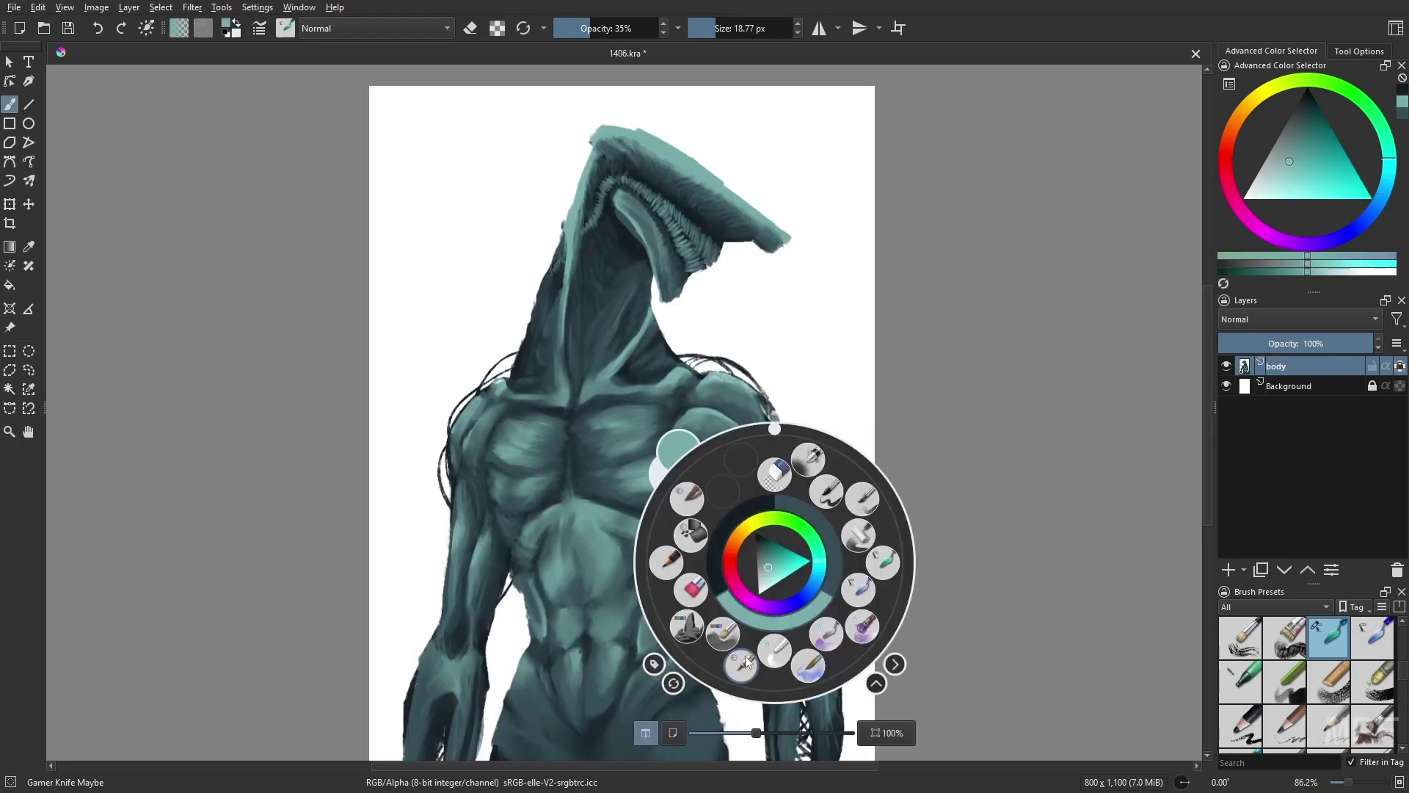
{"action": "left_click", "coordinate": [806, 501]}
{"action": "key", "text": "m"}
{"action": "key", "text": "1"}
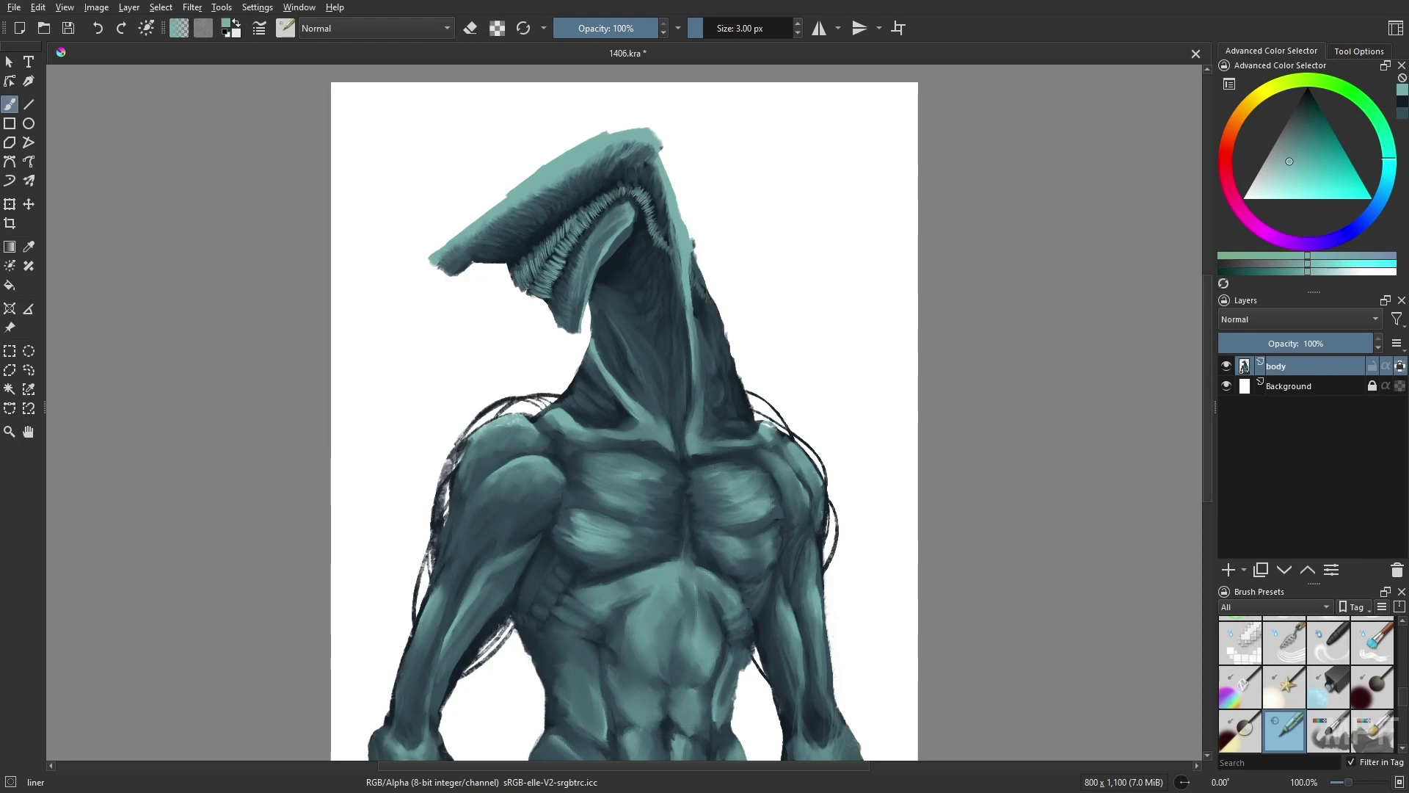
{"action": "mouse_move", "coordinate": [667, 209]}
{"action": "left_mouse_down"}
{"action": "mouse_move", "coordinate": [698, 389]}
{"action": "mouse_move", "coordinate": [686, 440]}
{"action": "left_mouse_up"}
Flip the view back and add fine light teal strokes along the underside of the hat-like head
{"action": "key", "text": "m"}
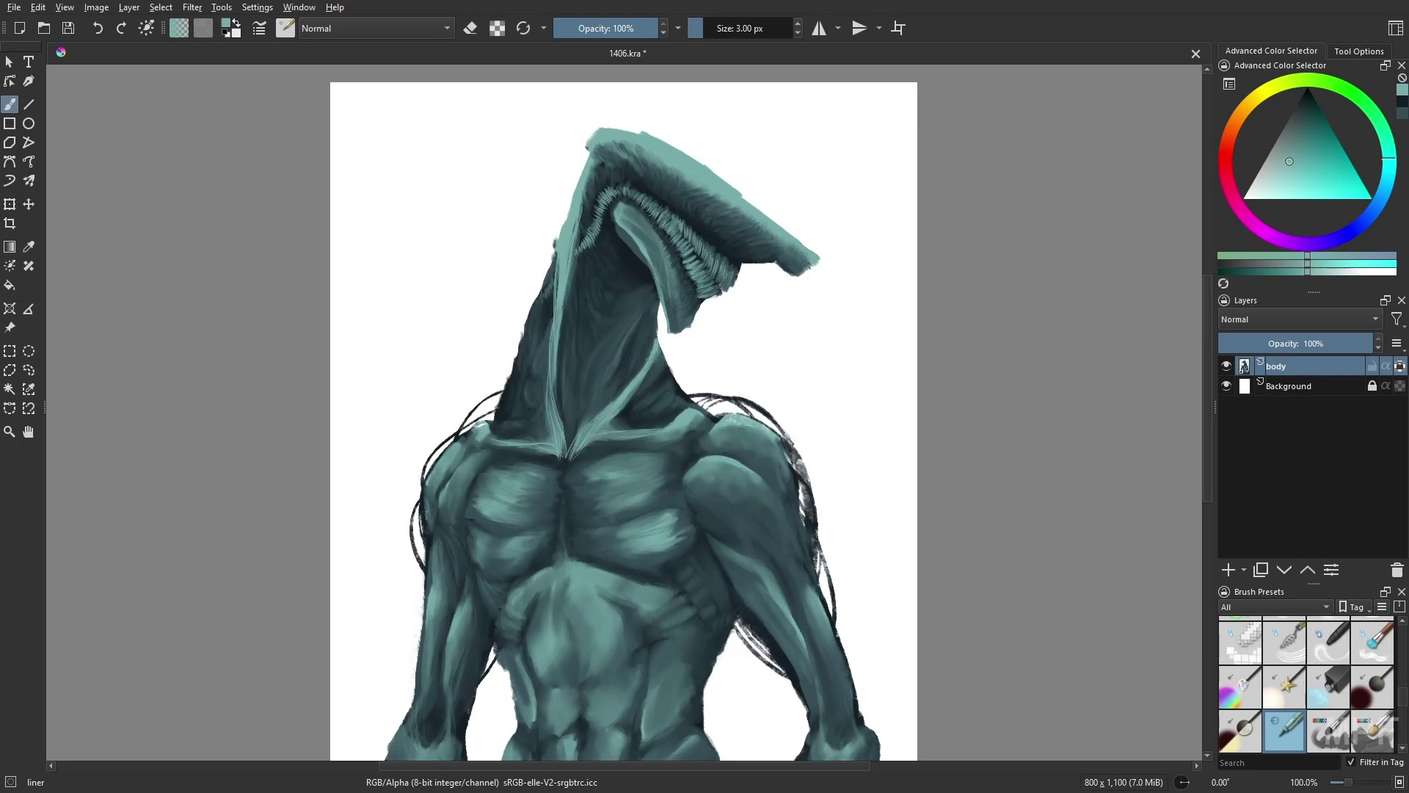
{"action": "left_click_drag", "start_coordinate": [577, 220], "coordinate": [587, 190]}
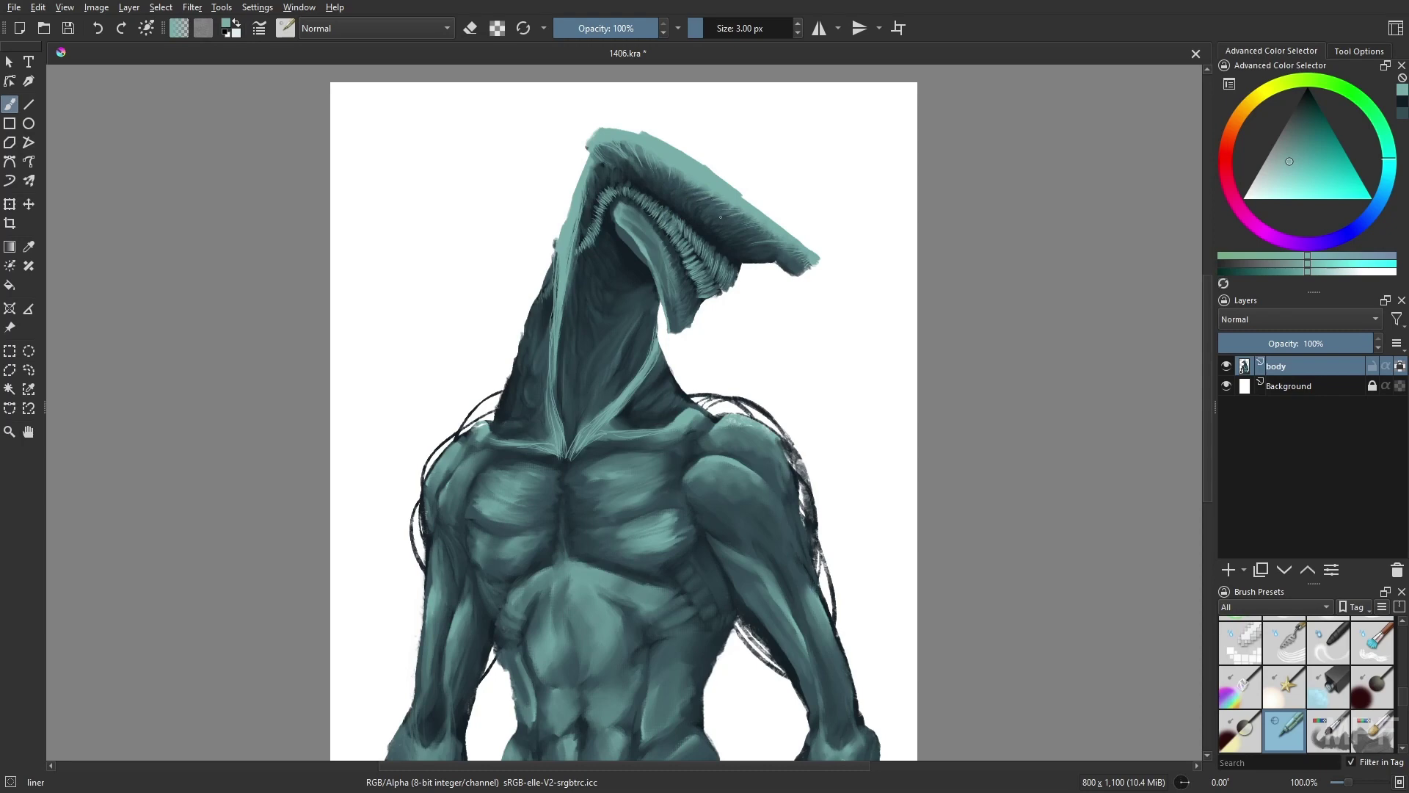
Choose the darkest blue-teal and the RGBA 06 Rock brush at 11 px, and paint thin curling tendrils across both shoulders and the chest
{"action": "scroll", "coordinate": [686, 532], "scroll_direction": "down", "scroll_amount": 3}
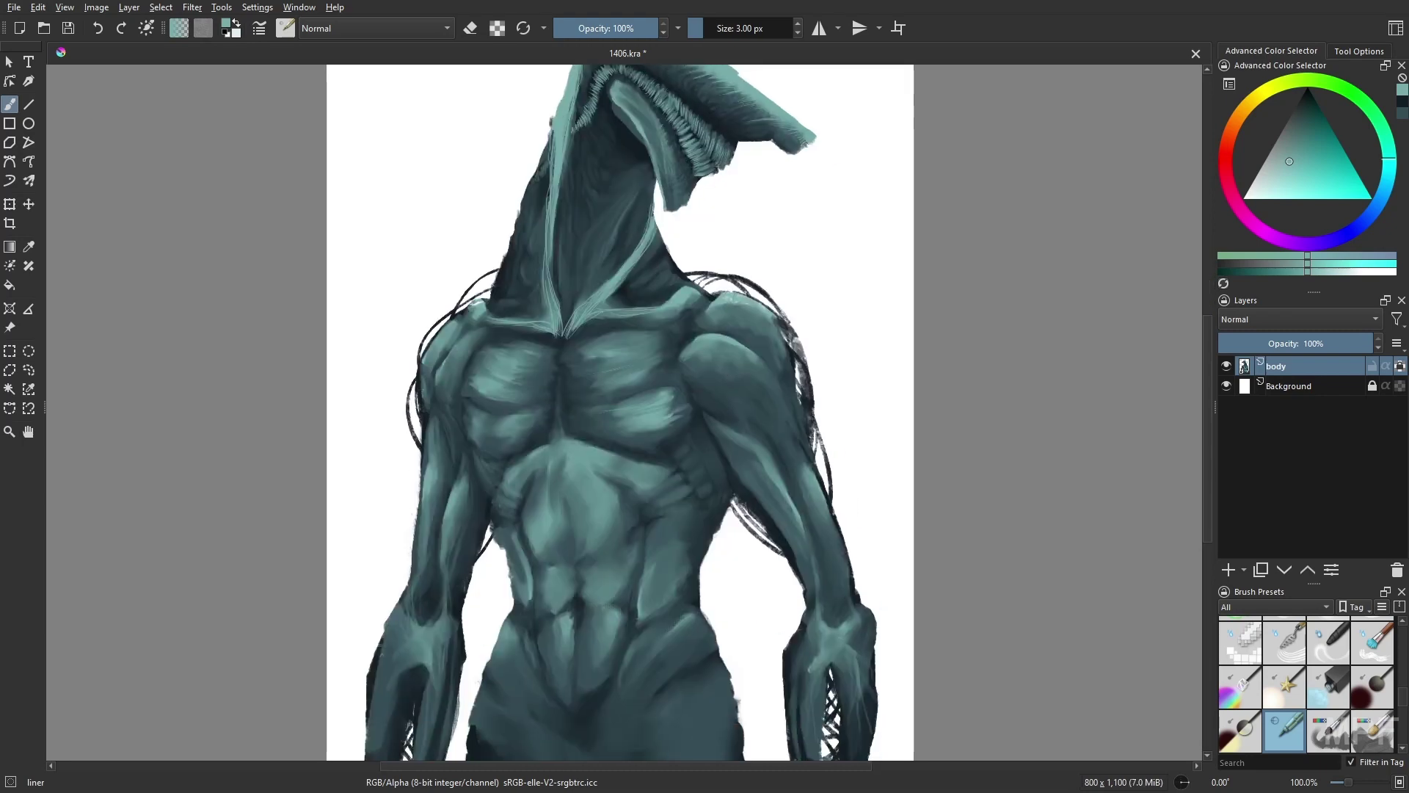
{"action": "right_click", "coordinate": [1038, 425]}
{"action": "left_click", "coordinate": [1006, 353]}
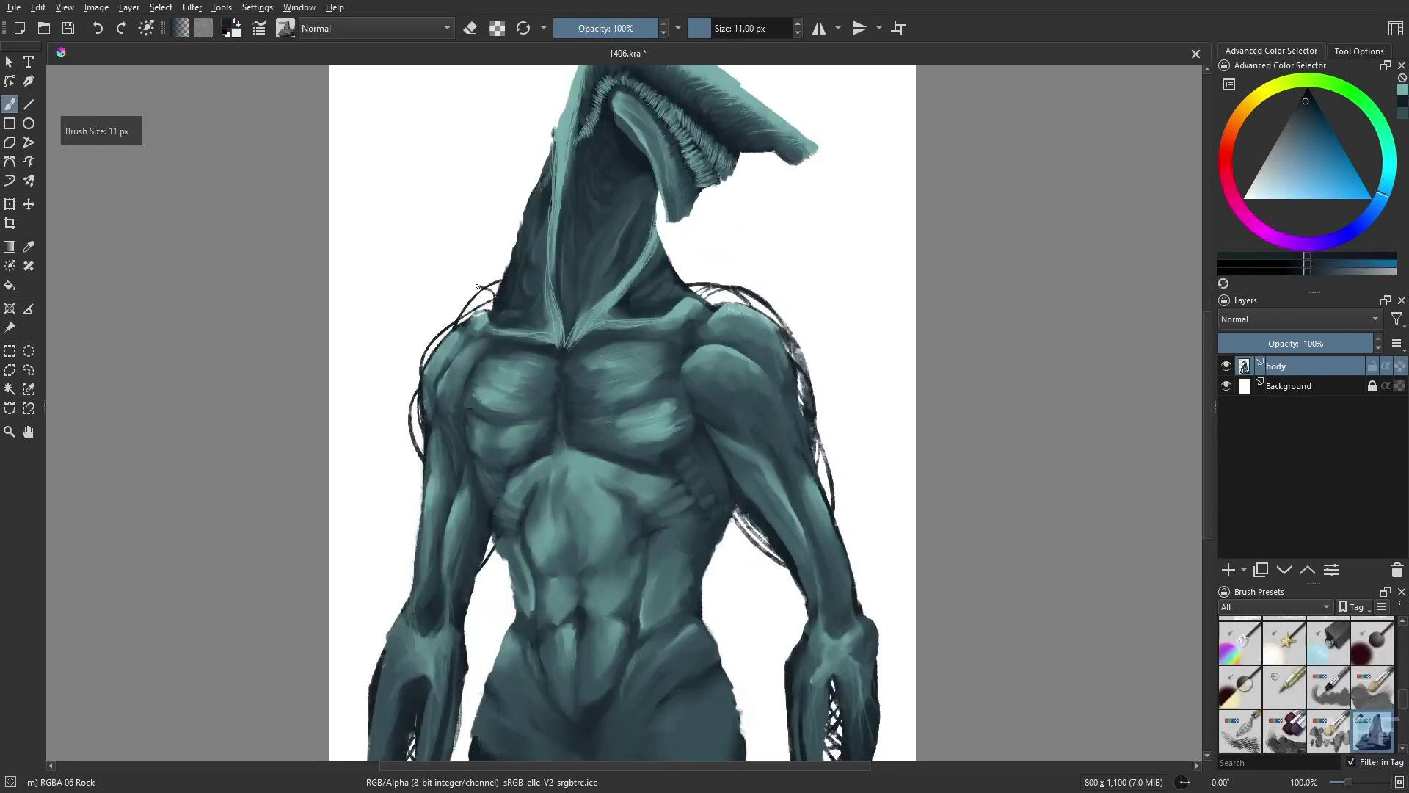
{"action": "mouse_move", "coordinate": [477, 286]}
{"action": "left_mouse_down"}
{"action": "mouse_move", "coordinate": [529, 398]}
{"action": "mouse_move", "coordinate": [495, 416]}
{"action": "mouse_move", "coordinate": [554, 426]}
{"action": "left_mouse_up"}
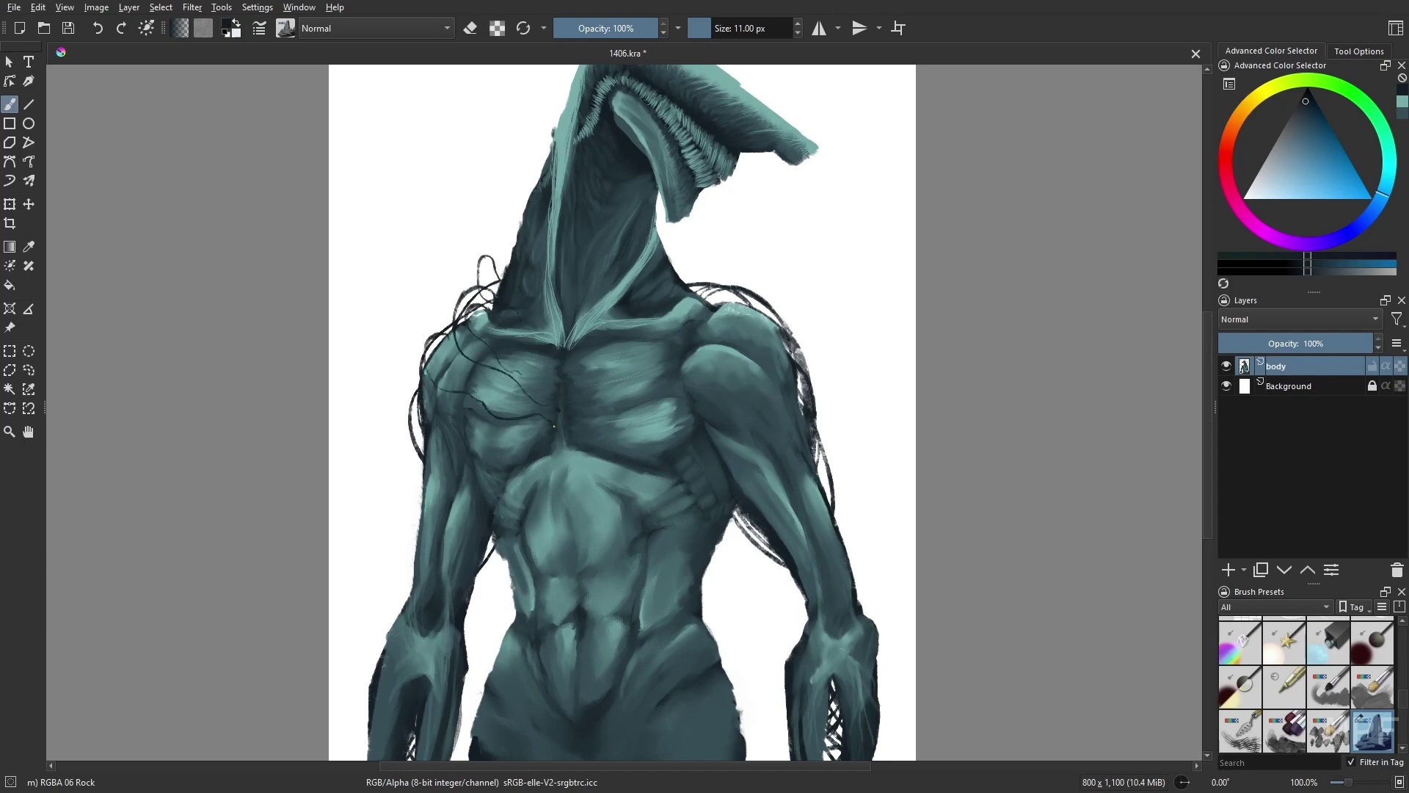
{"action": "mouse_move", "coordinate": [626, 334]}
{"action": "left_mouse_down"}
{"action": "mouse_move", "coordinate": [675, 305]}
{"action": "mouse_move", "coordinate": [724, 308]}
{"action": "left_mouse_up"}
{"action": "left_click_drag", "start_coordinate": [573, 363], "coordinate": [654, 411]}
Mirror the view and extend the dark tendrils around the collarbones and shoulder tops
{"action": "key", "text": "m"}
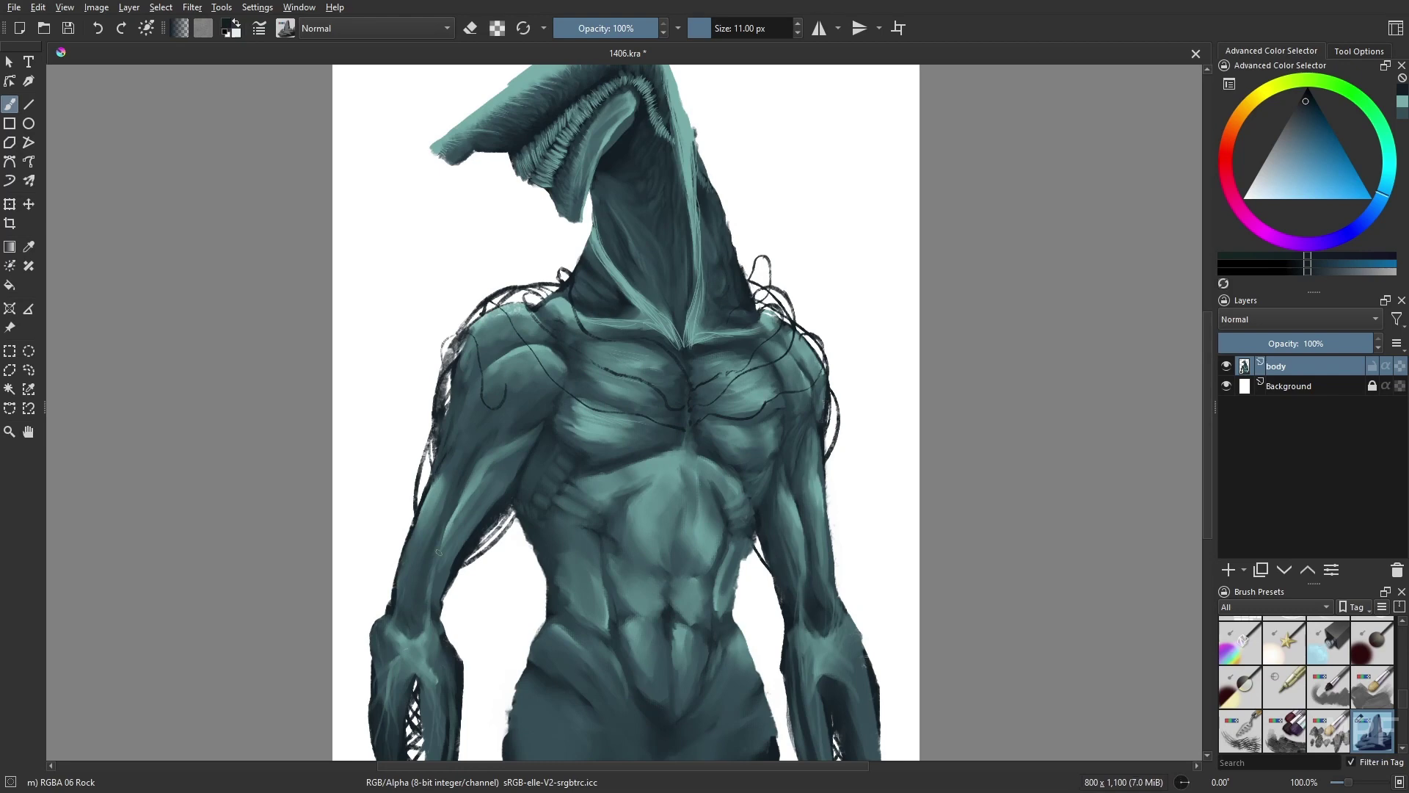
{"action": "key", "text": "minus"}
{"action": "left_click_drag", "start_coordinate": [578, 331], "coordinate": [542, 327]}
{"action": "left_click_drag", "start_coordinate": [723, 340], "coordinate": [749, 348]}
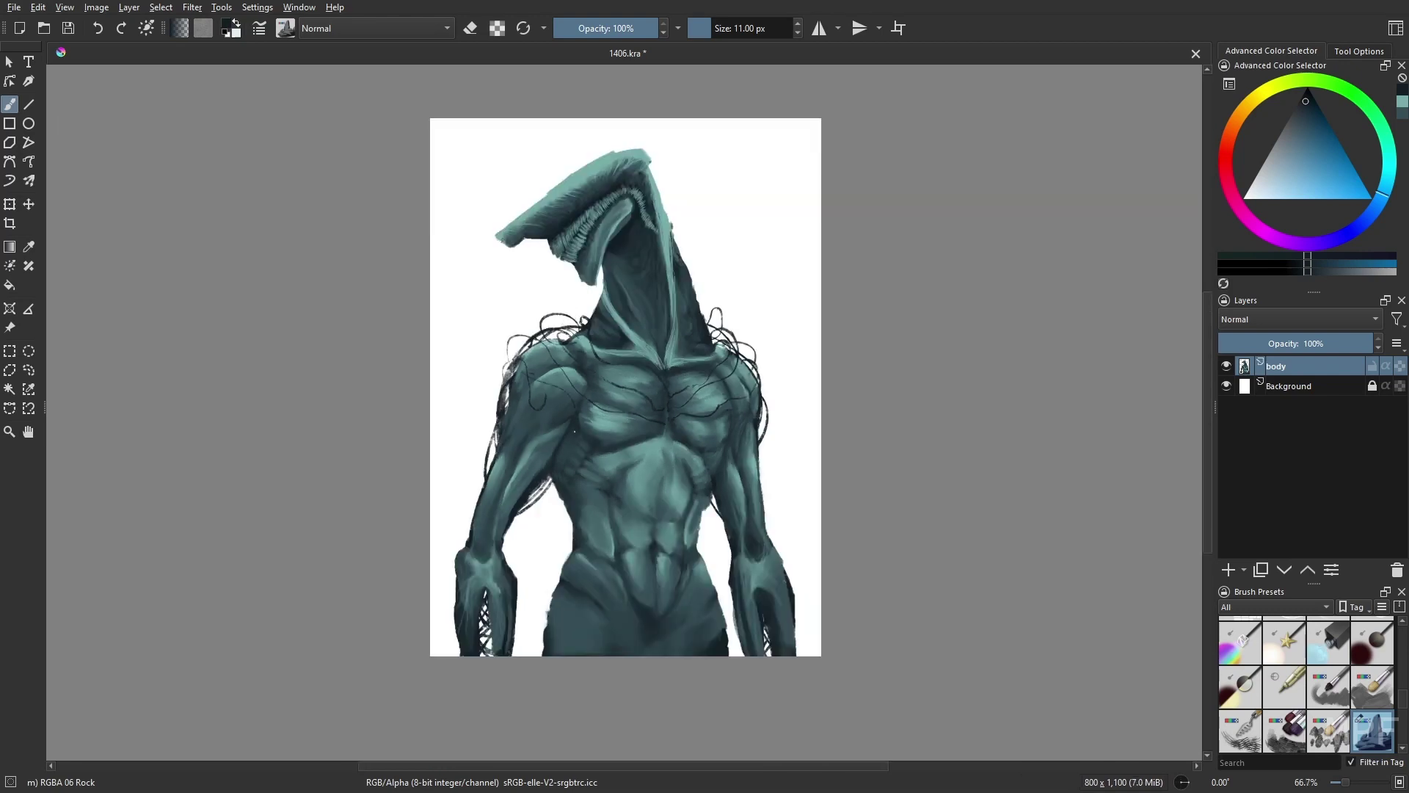
Wrap thin dark tendrils around both forearms, wrists and hands
{"action": "mouse_move", "coordinate": [551, 477]}
{"action": "left_mouse_down"}
{"action": "mouse_move", "coordinate": [453, 547]}
{"action": "mouse_move", "coordinate": [462, 607]}
{"action": "mouse_move", "coordinate": [448, 637]}
{"action": "left_mouse_up"}
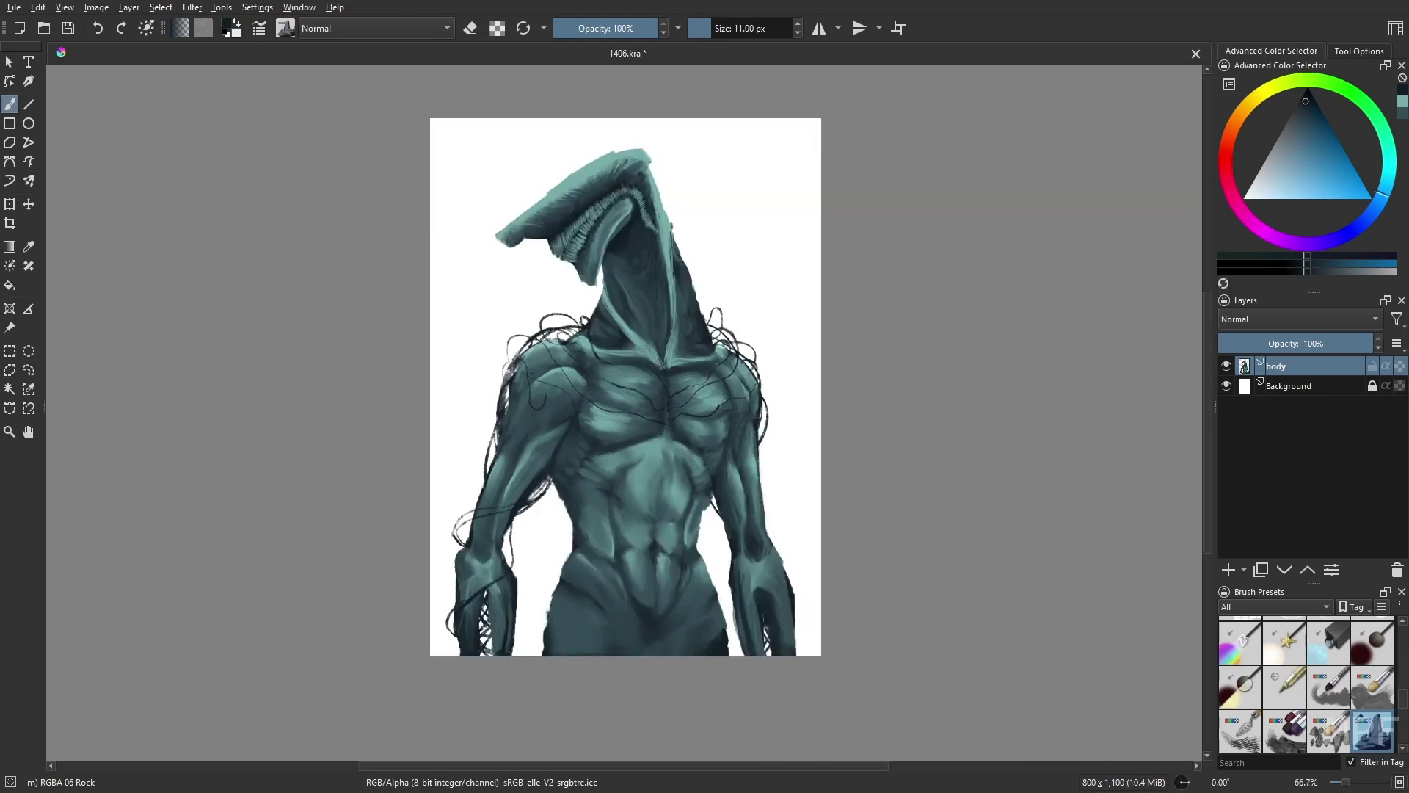
{"action": "left_click_drag", "start_coordinate": [519, 582], "coordinate": [511, 620]}
{"action": "left_click_drag", "start_coordinate": [745, 593], "coordinate": [729, 638]}
{"action": "left_click_drag", "start_coordinate": [787, 582], "coordinate": [775, 614]}
{"action": "left_click_drag", "start_coordinate": [761, 629], "coordinate": [753, 642]}
{"action": "left_click_drag", "start_coordinate": [766, 486], "coordinate": [750, 530]}
{"action": "left_click_drag", "start_coordinate": [733, 527], "coordinate": [723, 590]}
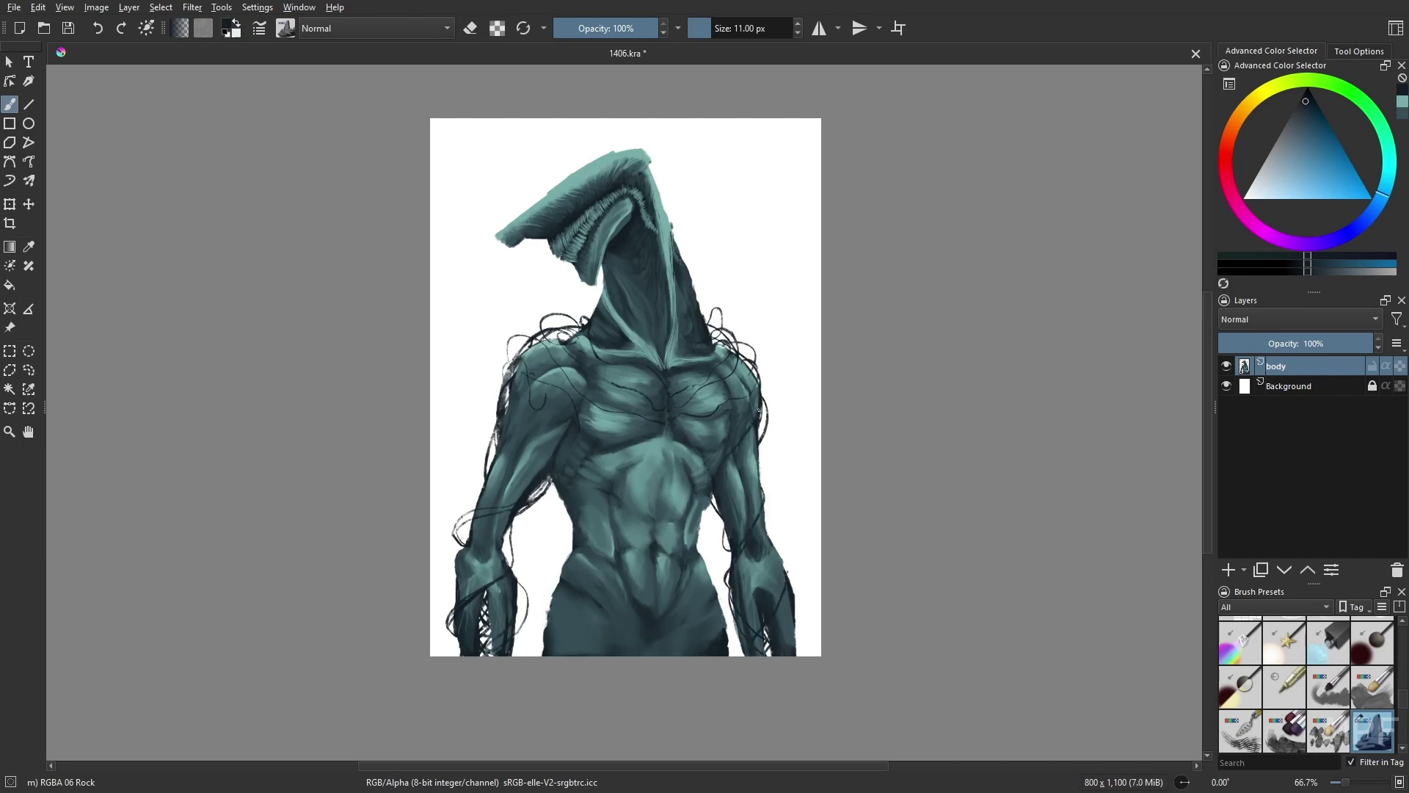
Touch up the sternum in light teal with Gamer Knife Maybe at 42% opacity, and add short dark RGBA 06 Rock strokes at 6 px
{"action": "key", "text": "slash"}
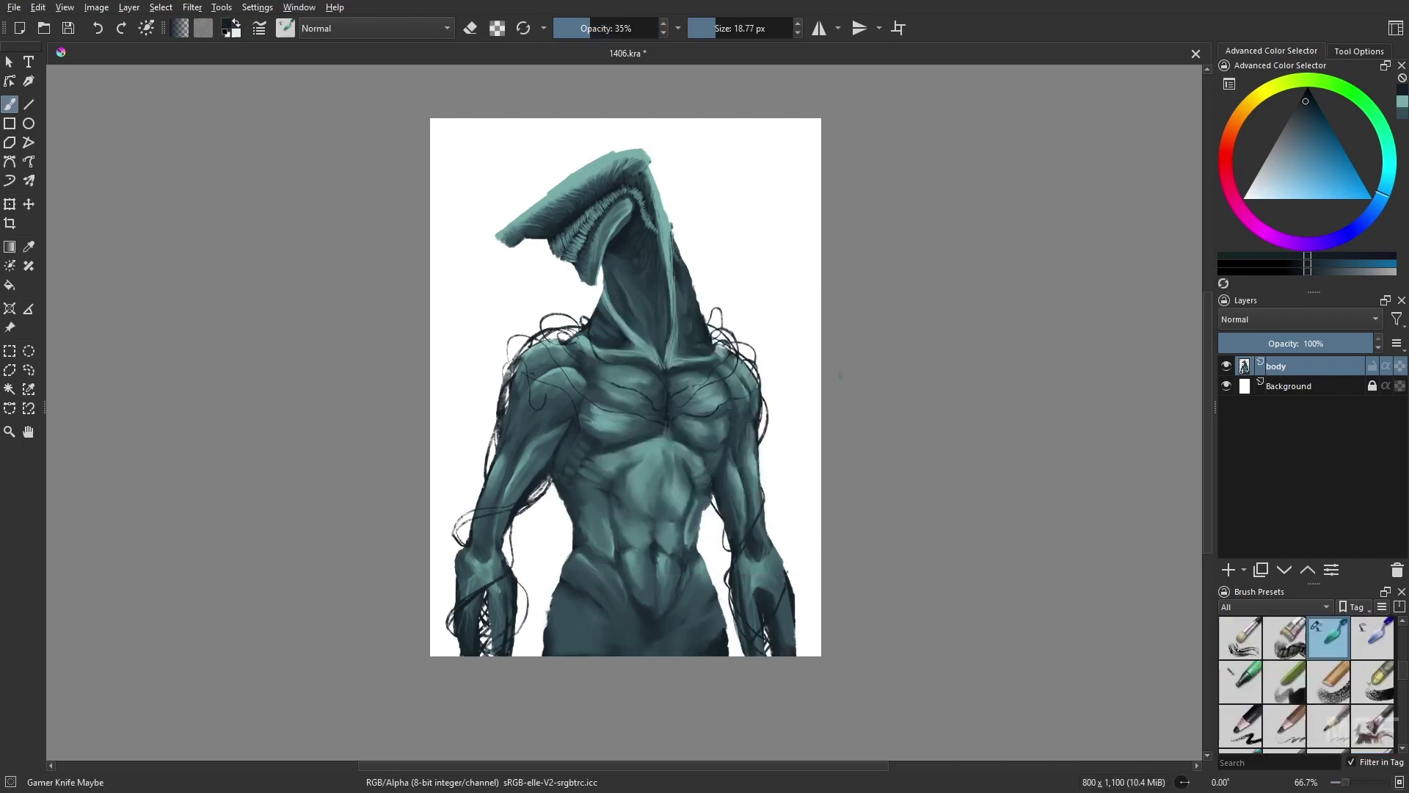
{"action": "key", "text": "1"}
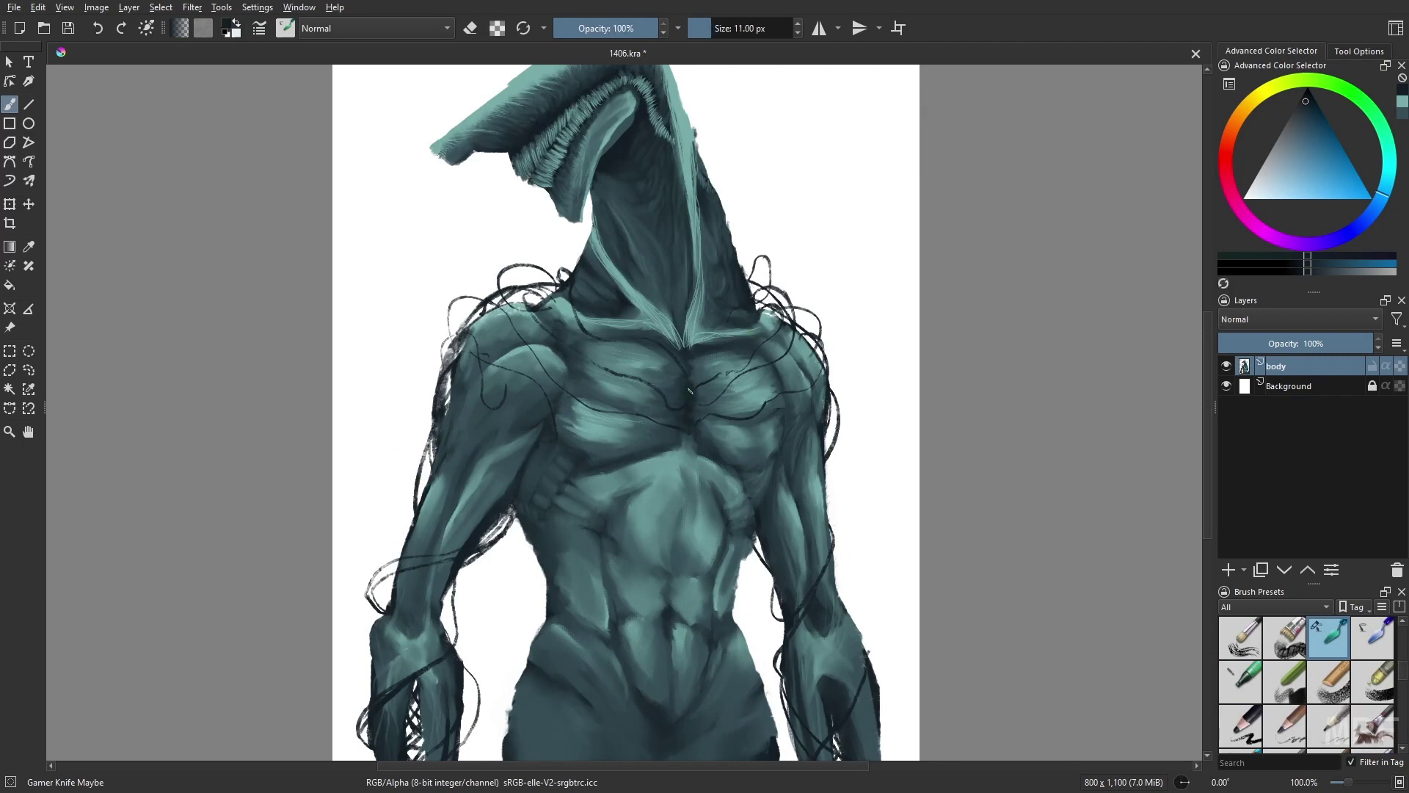
{"action": "right_click", "coordinate": [684, 406]}
{"action": "left_click", "coordinate": [692, 419]}
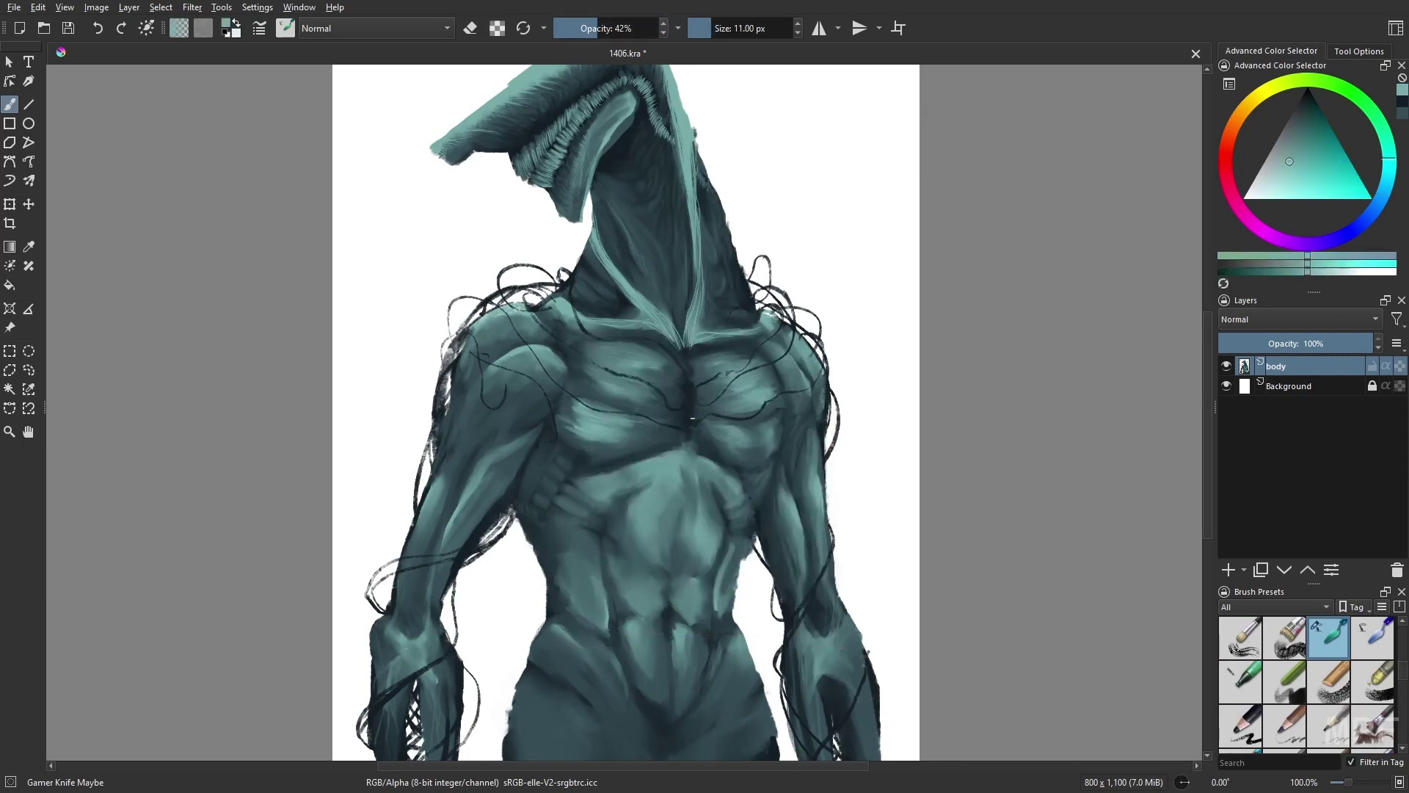
{"action": "right_click", "coordinate": [718, 492]}
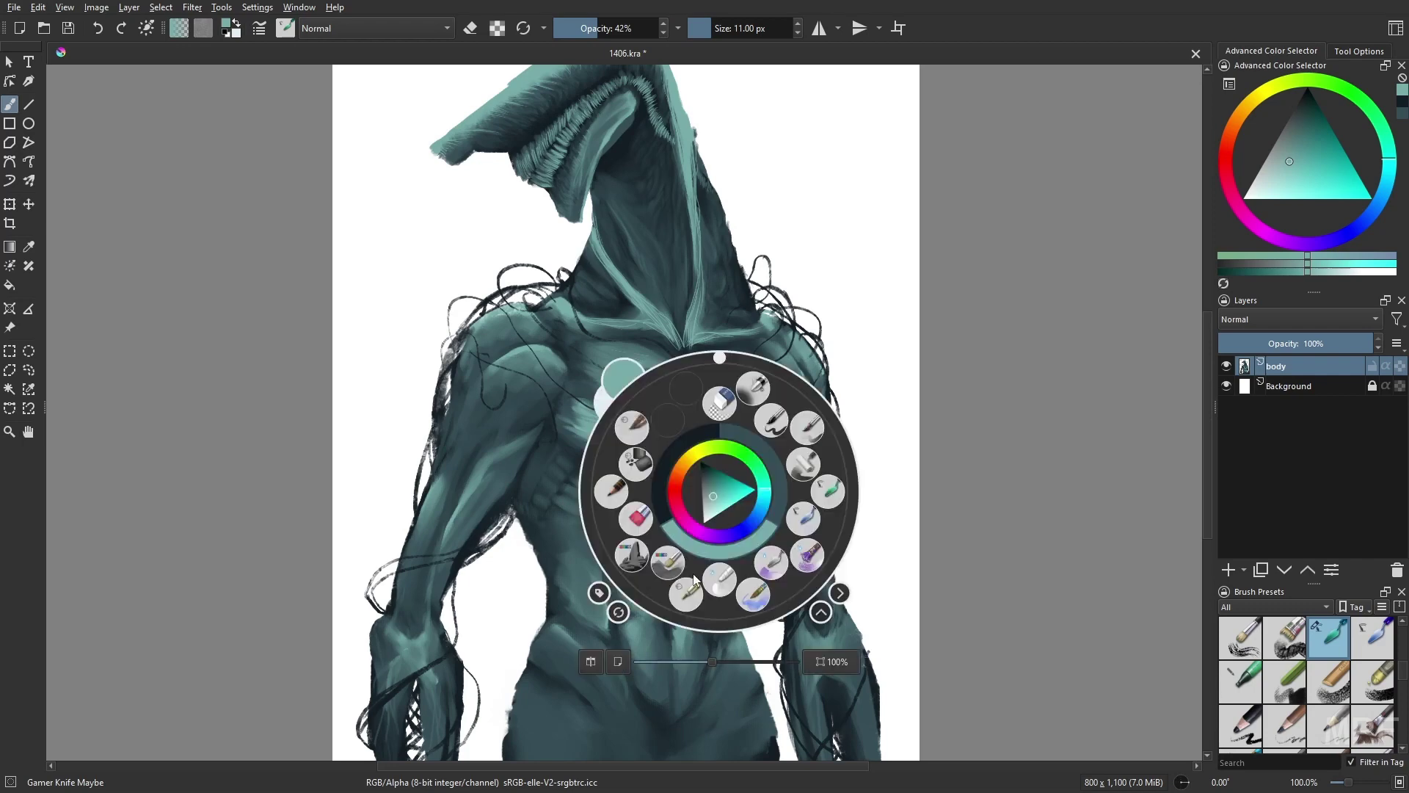
{"action": "left_click", "coordinate": [692, 416]}
{"action": "key", "text": "bracketright"}
{"action": "left_click_drag", "start_coordinate": [693, 416], "coordinate": [681, 410]}
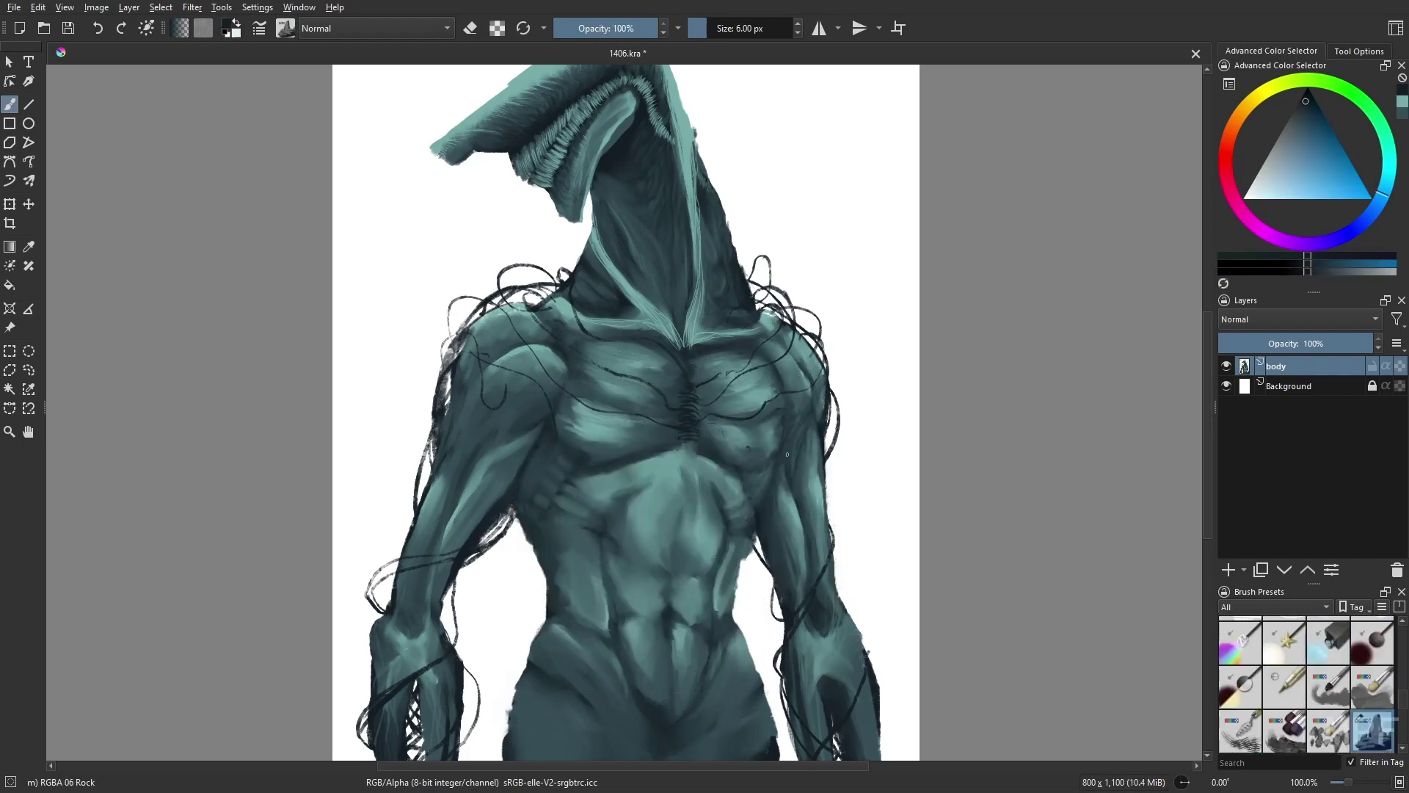
Paint small dark tendrils curling outward from both shoulders, enlarging the brush to 7 px
{"action": "left_click_drag", "start_coordinate": [825, 359], "coordinate": [863, 342]}
{"action": "left_click_drag", "start_coordinate": [474, 317], "coordinate": [408, 355]}
{"action": "key", "text": "bracketright"}
{"action": "left_click_drag", "start_coordinate": [481, 318], "coordinate": [466, 325]}
{"action": "left_click_drag", "start_coordinate": [440, 379], "coordinate": [392, 411]}
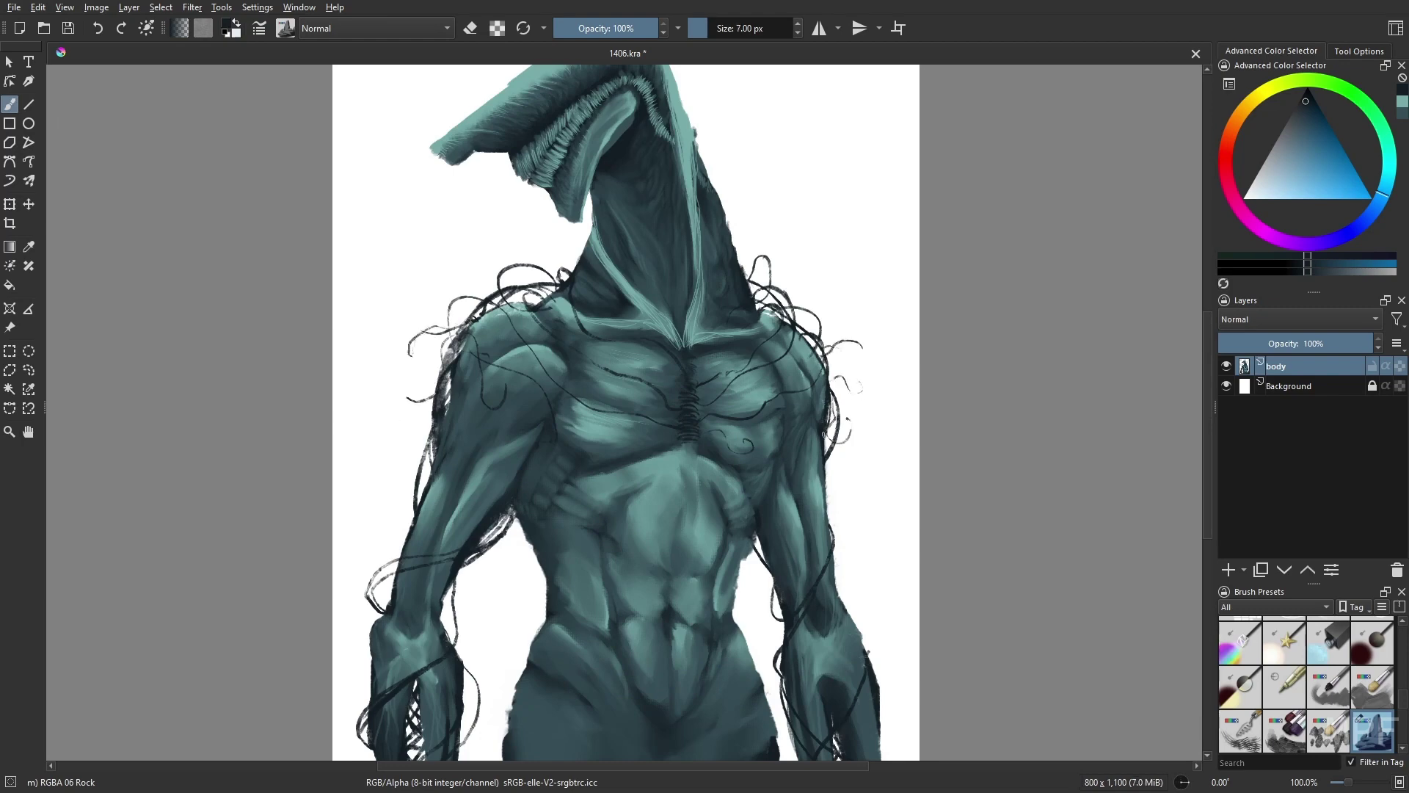
Add more dark tendrils along the outer edges of both upper arms
{"action": "scroll", "coordinate": [807, 309], "scroll_direction": "up", "scroll_amount": 1}
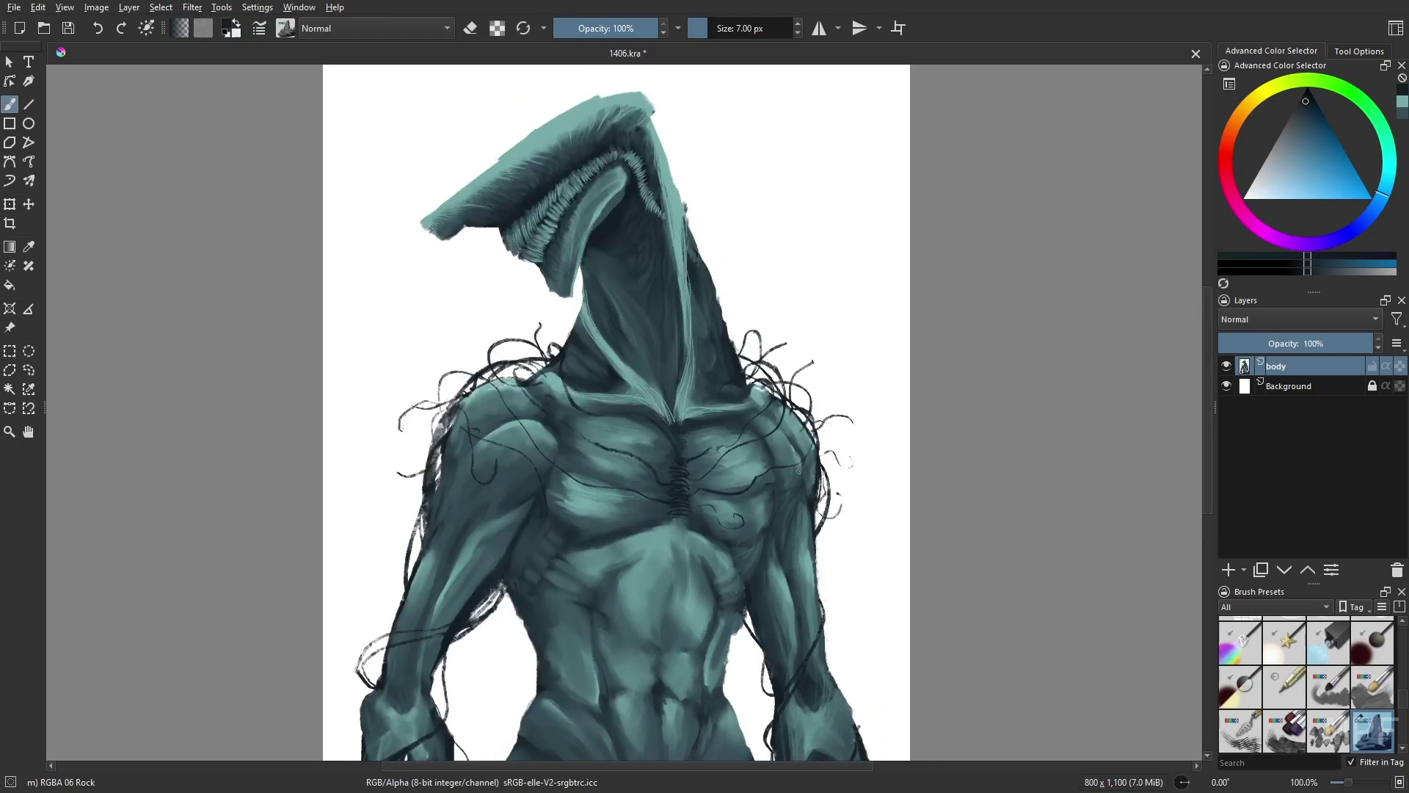
{"action": "scroll", "coordinate": [665, 169], "scroll_direction": "down", "scroll_amount": 1}
{"action": "left_click_drag", "start_coordinate": [445, 505], "coordinate": [463, 451]}
{"action": "left_click_drag", "start_coordinate": [805, 513], "coordinate": [796, 547]}
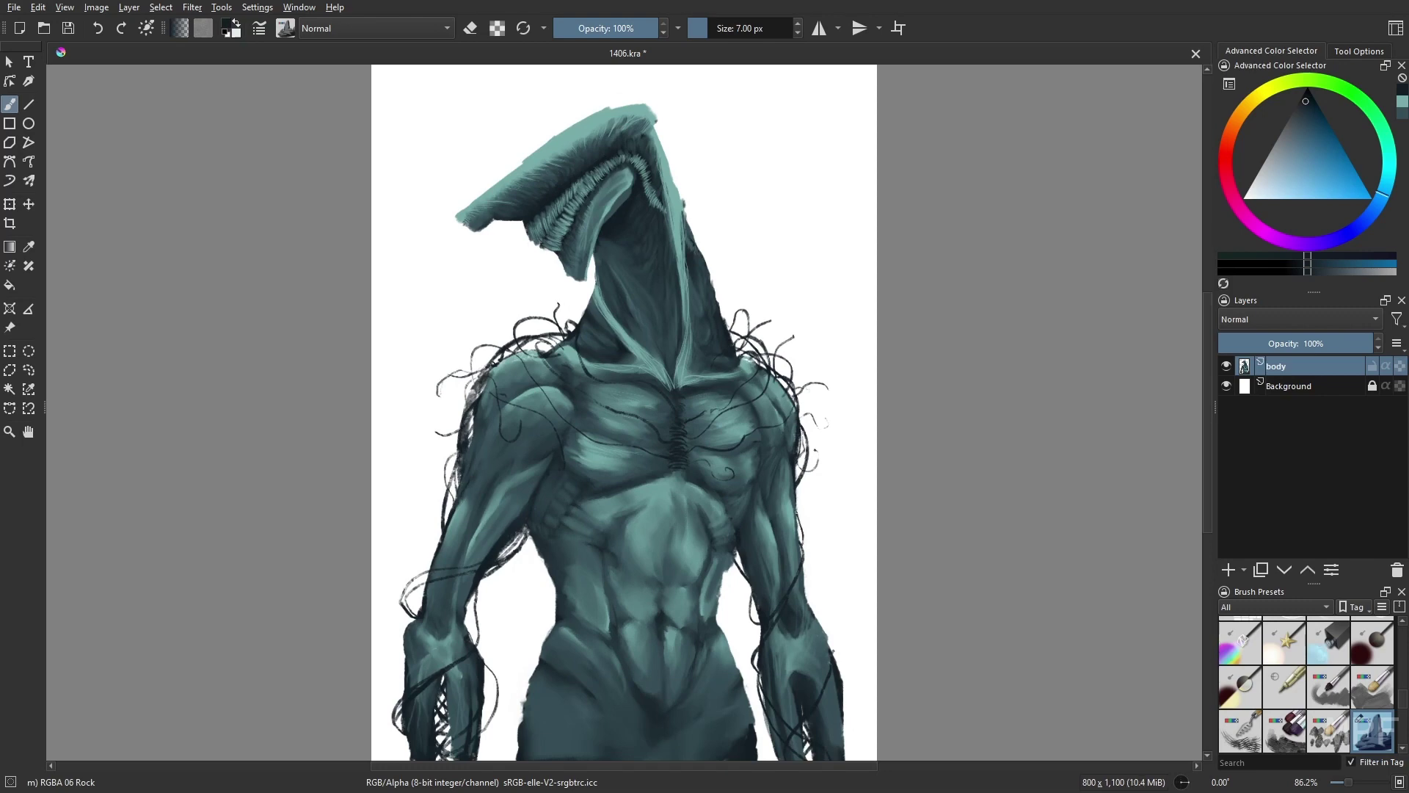
{"action": "scroll", "coordinate": [831, 647], "scroll_direction": "down", "scroll_amount": 1}
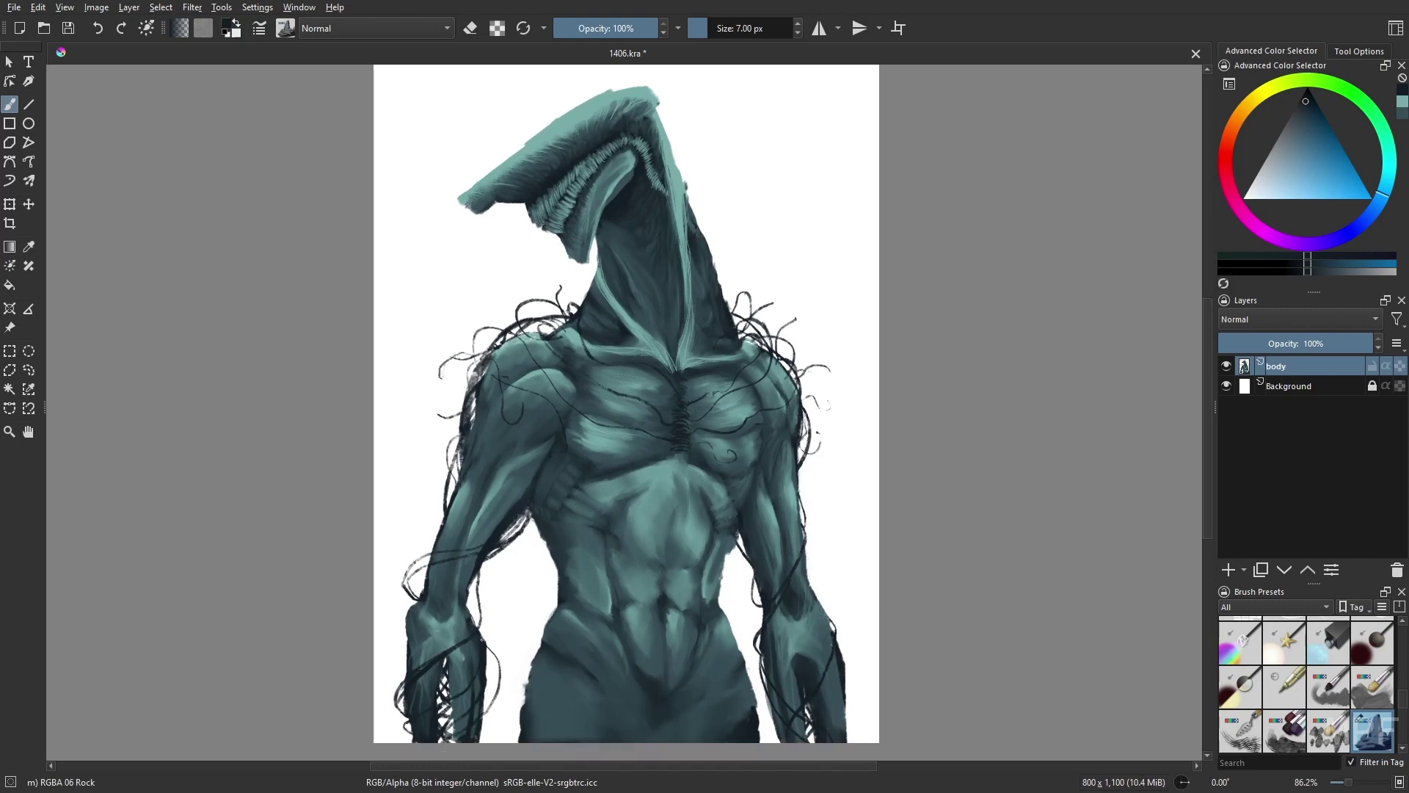
Add a new layer named "back" beneath the creature's body layer
{"action": "scroll", "coordinate": [803, 732], "scroll_direction": "up", "scroll_amount": 1}
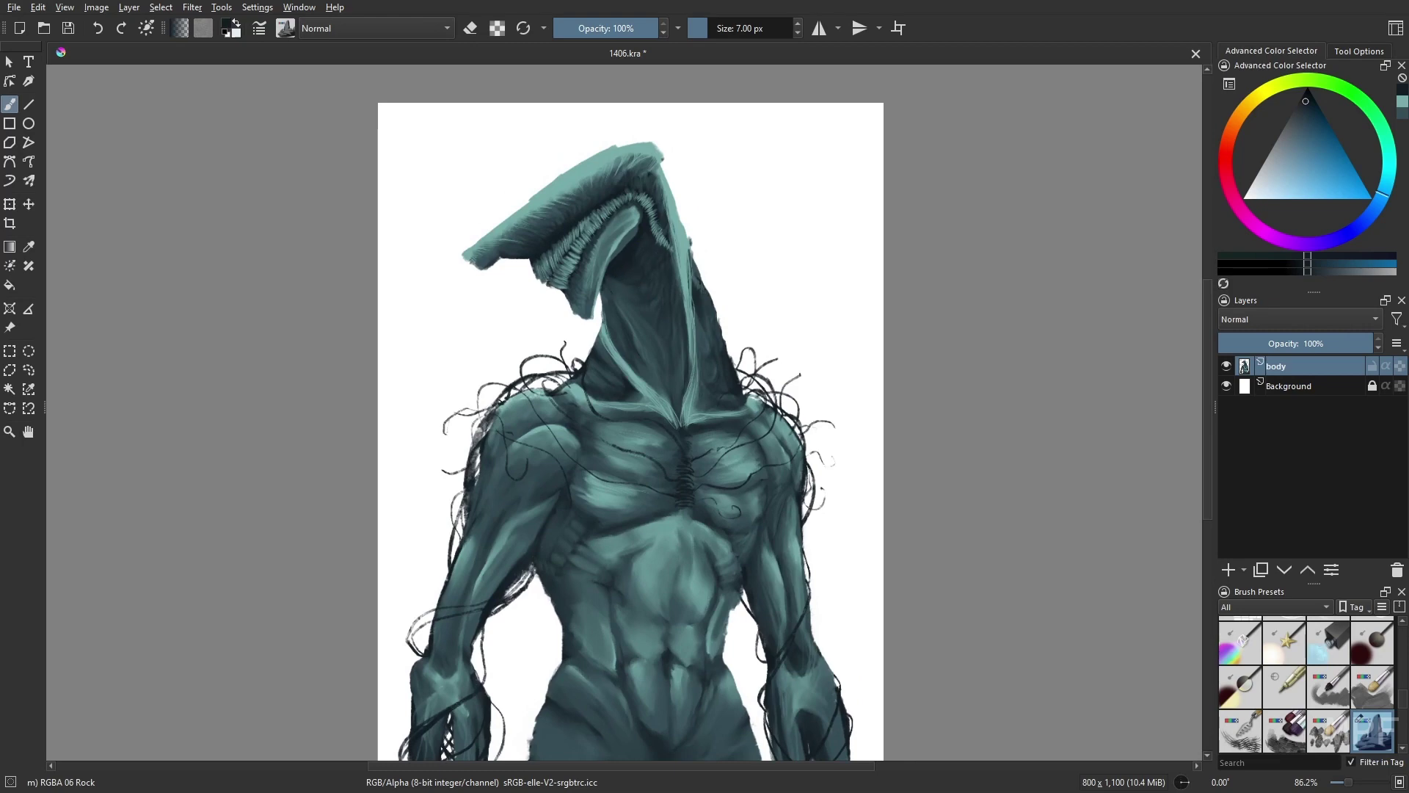
{"action": "key", "text": "2"}
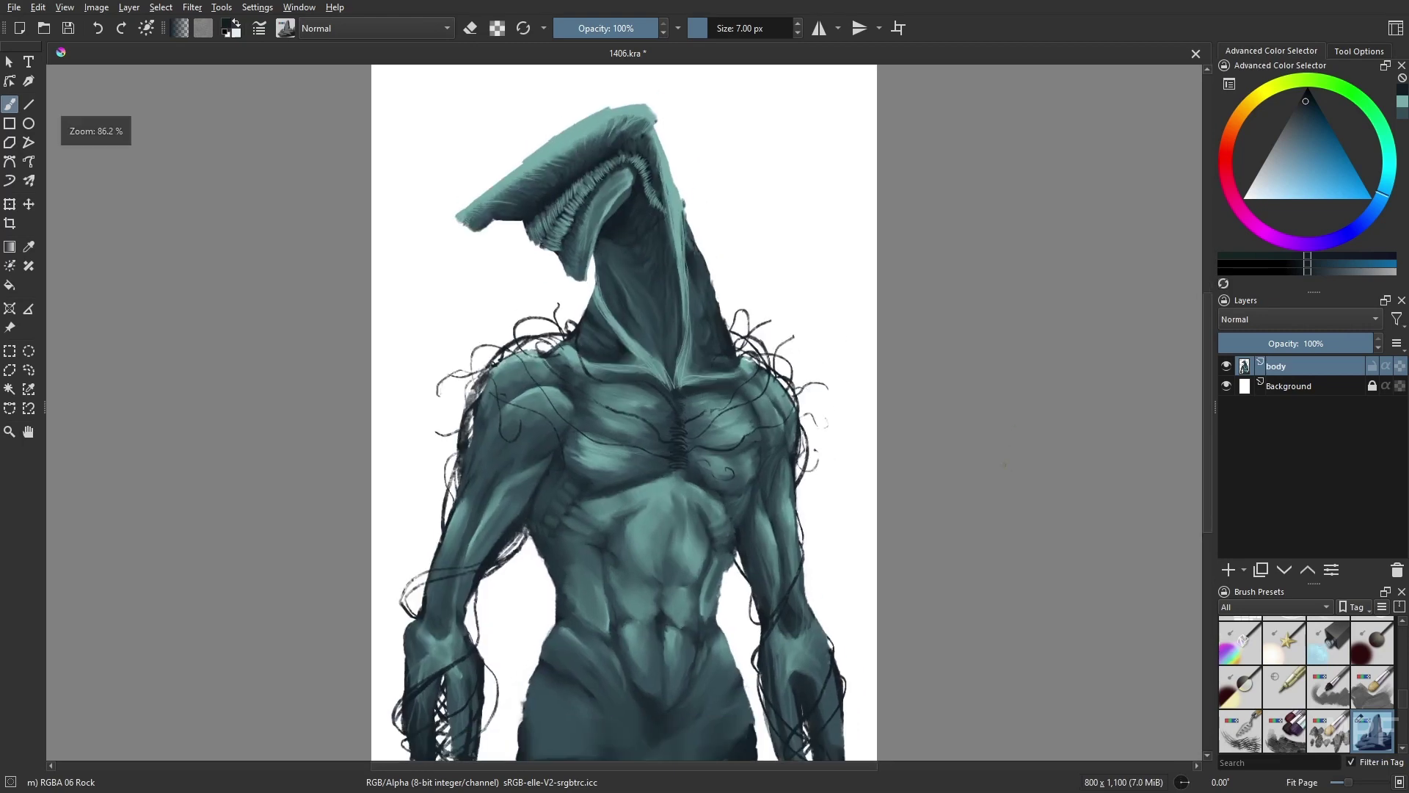
{"action": "left_click", "coordinate": [1229, 570]}
{"action": "double_click", "coordinate": [1277, 385]}
{"action": "type", "text": "back"}
{"action": "key", "text": "Return"}
Fill the back layer with muted light teal and lay a pale teal gradient fading down from the canvas's upper edge
{"action": "left_click", "coordinate": [9, 286]}
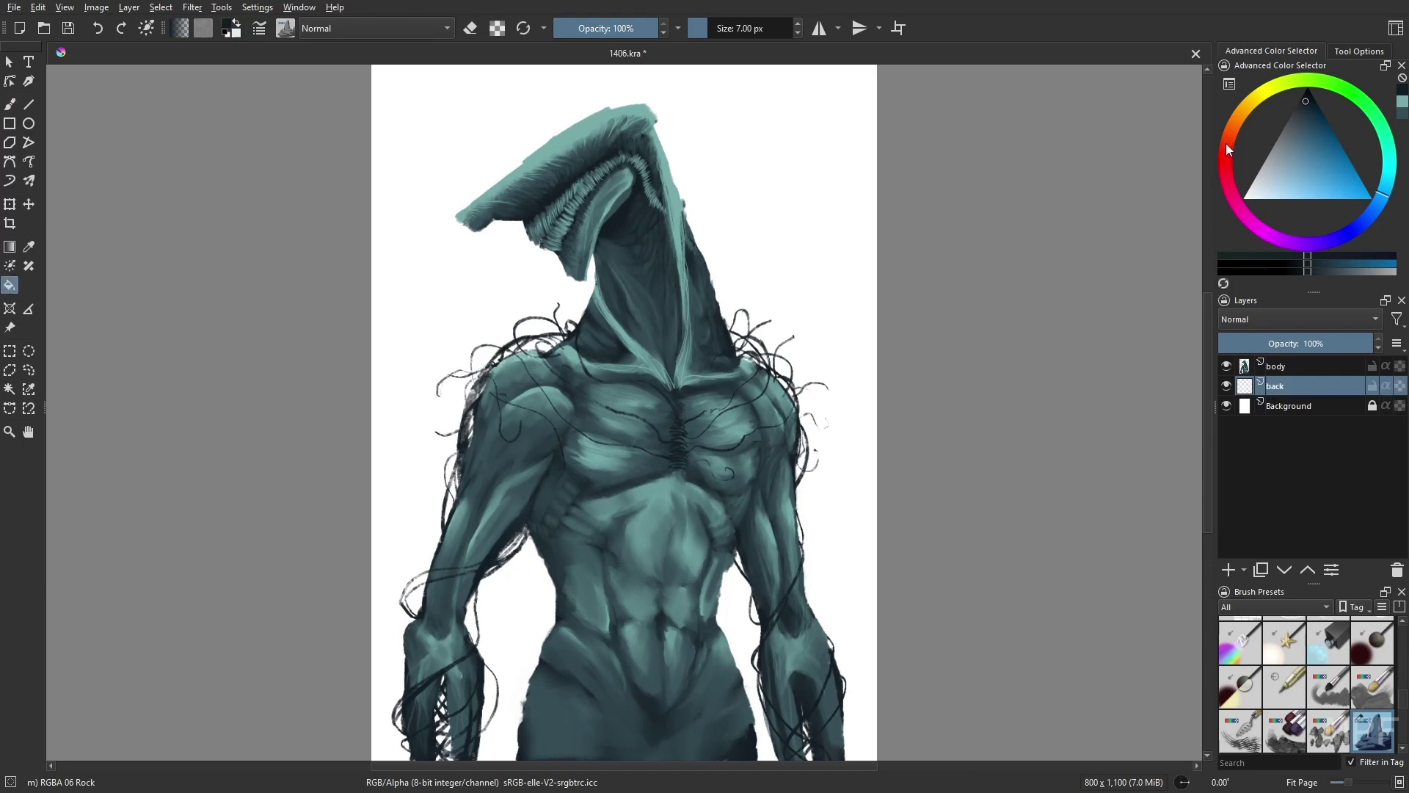
{"action": "left_click", "coordinate": [1283, 170]}
{"action": "left_click", "coordinate": [478, 301]}
{"action": "left_click", "coordinate": [1262, 193]}
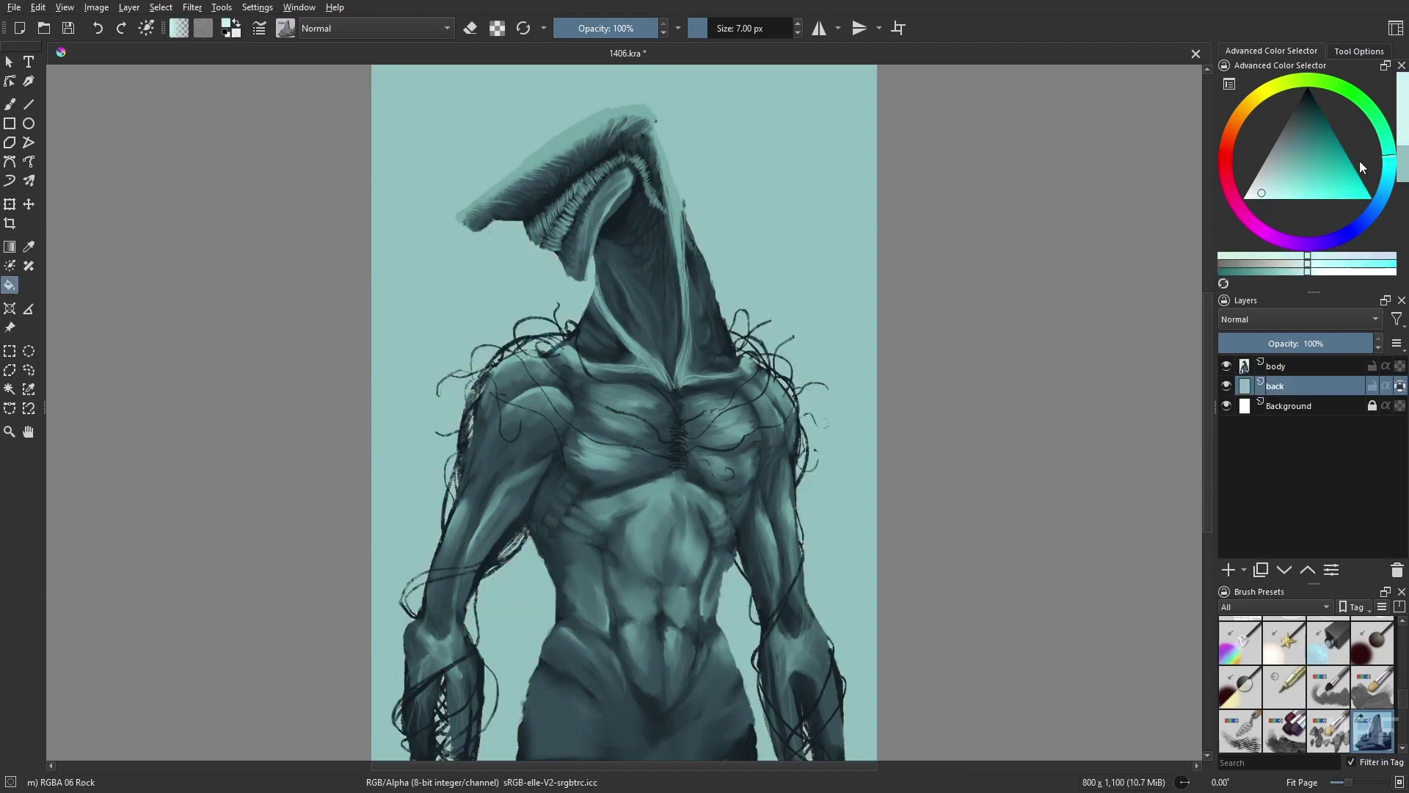
{"action": "key", "text": "g"}
{"action": "left_click_drag", "start_coordinate": [831, 119], "coordinate": [843, 164]}
Brush faint vertical teal streaks behind the creature on both sides with Wet Bristles Rough at 80 px
{"action": "key", "text": "b"}
{"action": "right_click", "coordinate": [992, 536]}
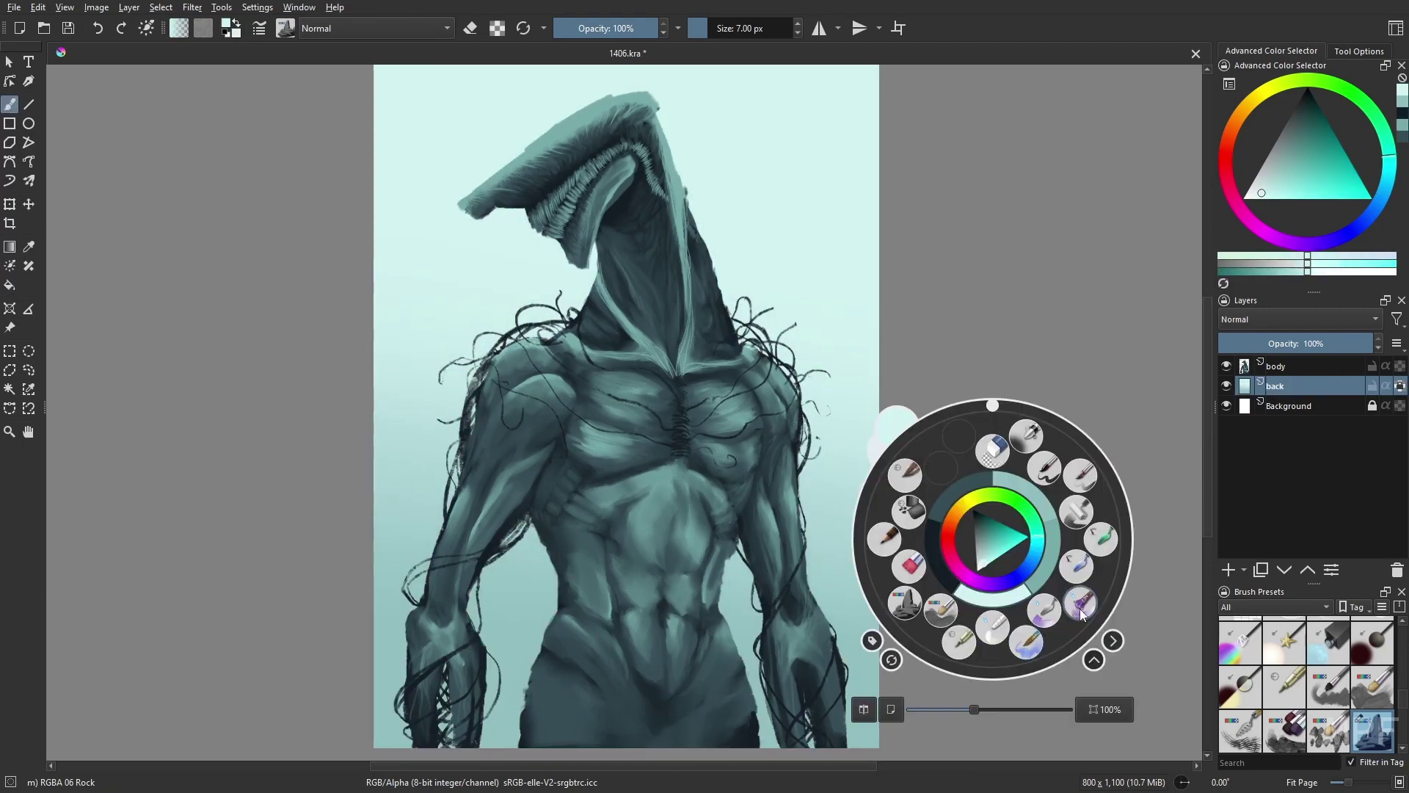
{"action": "left_click", "coordinate": [1079, 602]}
{"action": "key", "text": "minus"}
{"action": "mouse_move", "coordinate": [804, 423]}
{"action": "left_mouse_down"}
{"action": "mouse_move", "coordinate": [793, 572]}
{"action": "mouse_move", "coordinate": [768, 558]}
{"action": "left_mouse_up"}
{"action": "left_click_drag", "start_coordinate": [507, 375], "coordinate": [470, 506]}
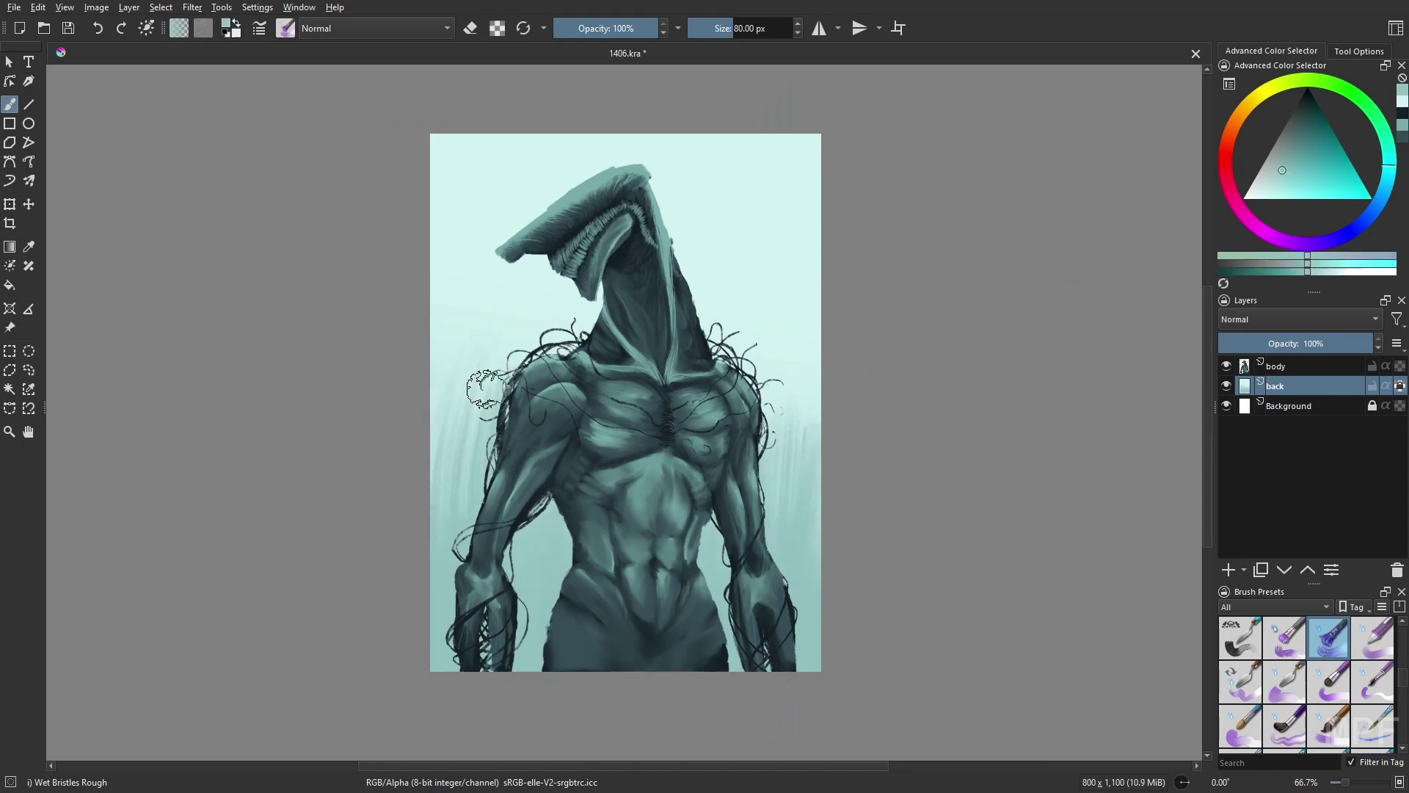
{"action": "left_click_drag", "start_coordinate": [786, 331], "coordinate": [771, 514]}
{"action": "key", "text": "m"}
{"action": "left_click_drag", "start_coordinate": [778, 265], "coordinate": [793, 357]}
Put the body layer into a group named "creature"
{"action": "left_click", "coordinate": [1276, 366]}
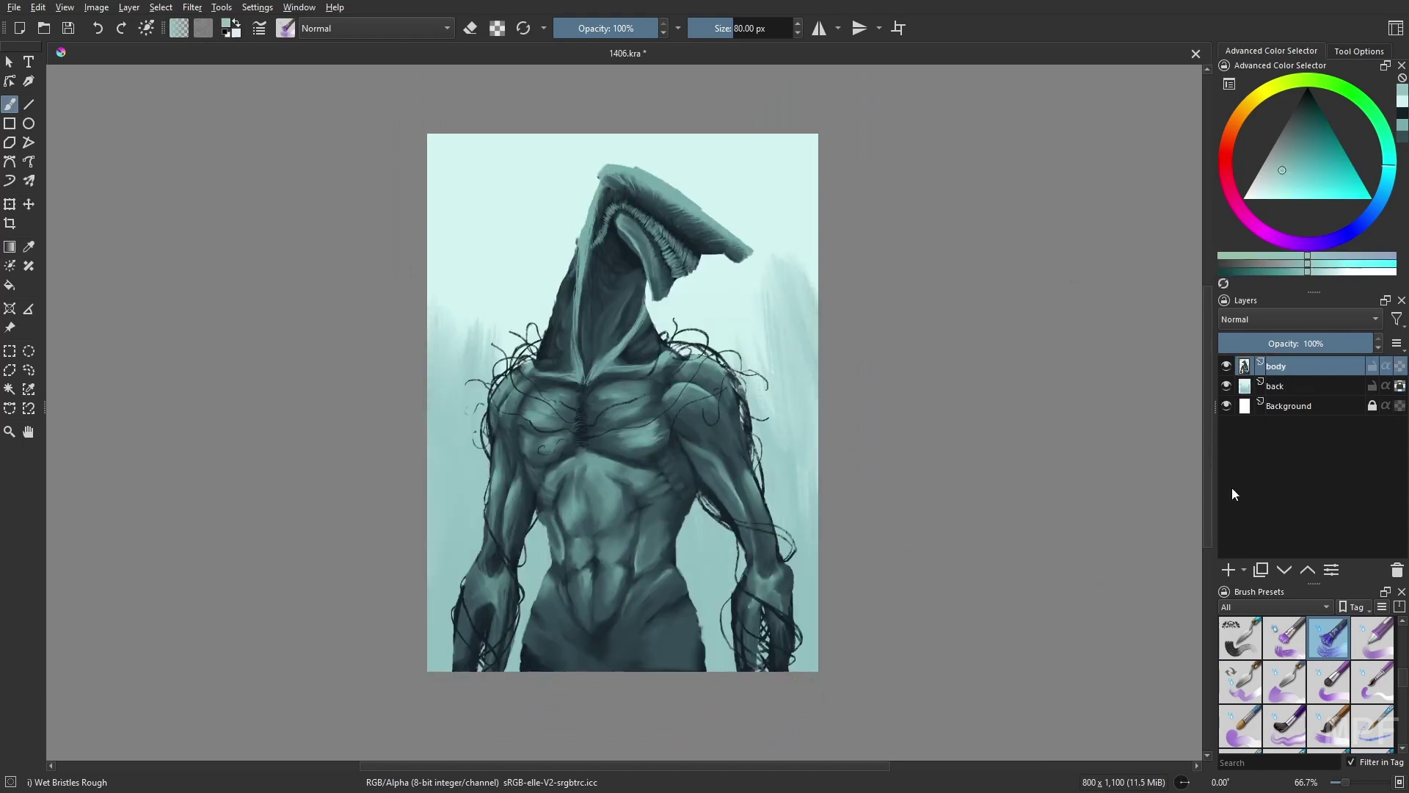
{"action": "key", "text": "ctrl+g"}
{"action": "double_click", "coordinate": [1281, 366]}
{"action": "type", "text": "creature"}
{"action": "key", "text": "Return"}
Add a layer named "mult" above body inside the creature group and make it inherit the group's alpha
{"action": "key", "text": "Insert"}
{"action": "type", "text": "mult"}
{"action": "key", "text": "Return"}
{"action": "left_click", "coordinate": [1386, 385]}
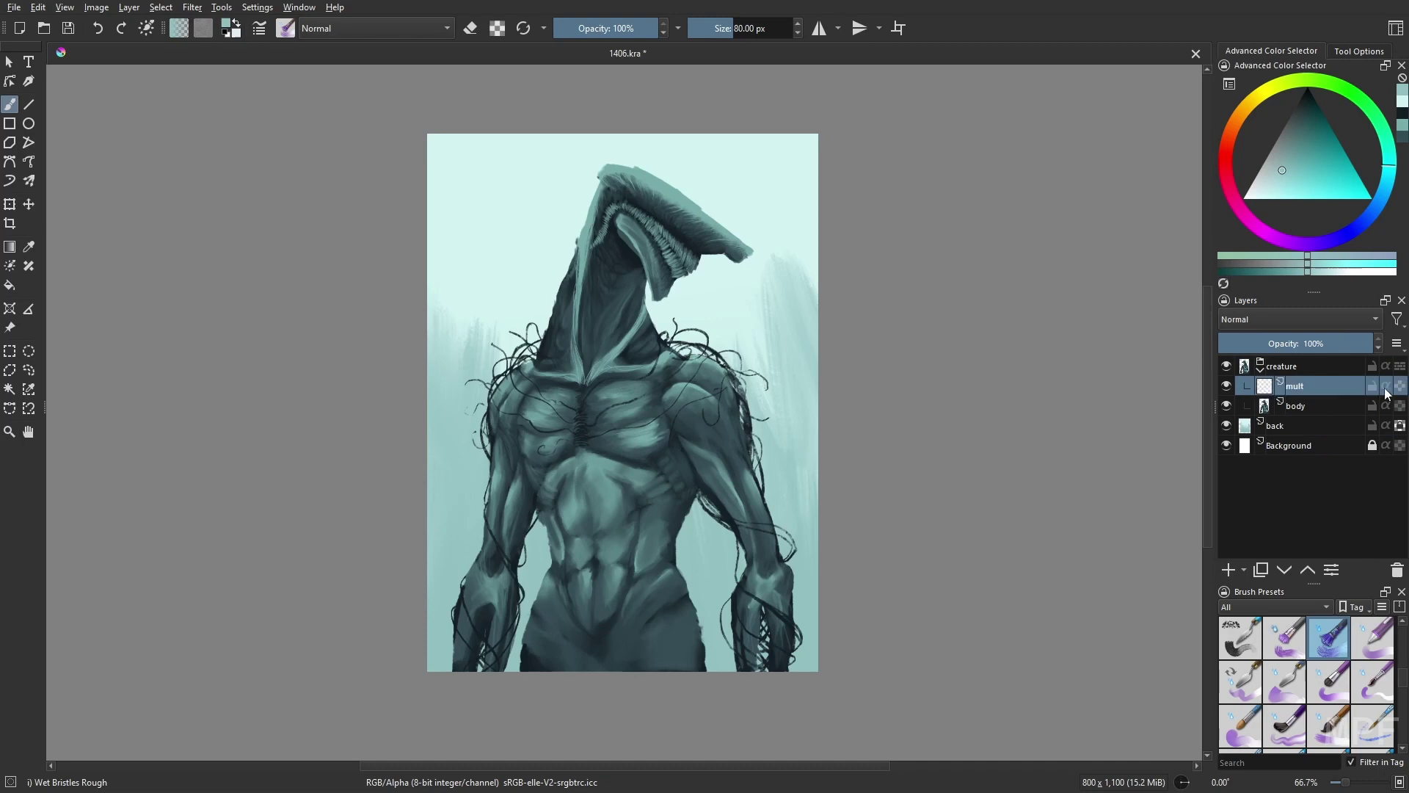
Shade the hips and torso sides in grey-blue on the mult layer in Multiply mode, using Gamer Knife no texture at 16% opacity
{"action": "right_click", "coordinate": [984, 442]}
{"action": "left_click", "coordinate": [1042, 381]}
{"action": "mouse_move", "coordinate": [701, 616]}
{"action": "left_mouse_down"}
{"action": "mouse_move", "coordinate": [610, 609]}
{"action": "mouse_move", "coordinate": [602, 550]}
{"action": "left_mouse_up"}
{"action": "left_click", "coordinate": [1353, 230]}
{"action": "left_click", "coordinate": [1282, 142]}
{"action": "key", "text": "ctrl+z"}
{"action": "mouse_move", "coordinate": [666, 684]}
{"action": "left_mouse_down"}
{"action": "mouse_move", "coordinate": [558, 602]}
{"action": "mouse_move", "coordinate": [771, 541]}
{"action": "left_mouse_up"}
{"action": "right_click", "coordinate": [771, 541]}
{"action": "left_click", "coordinate": [716, 447]}
{"action": "key", "text": "m"}
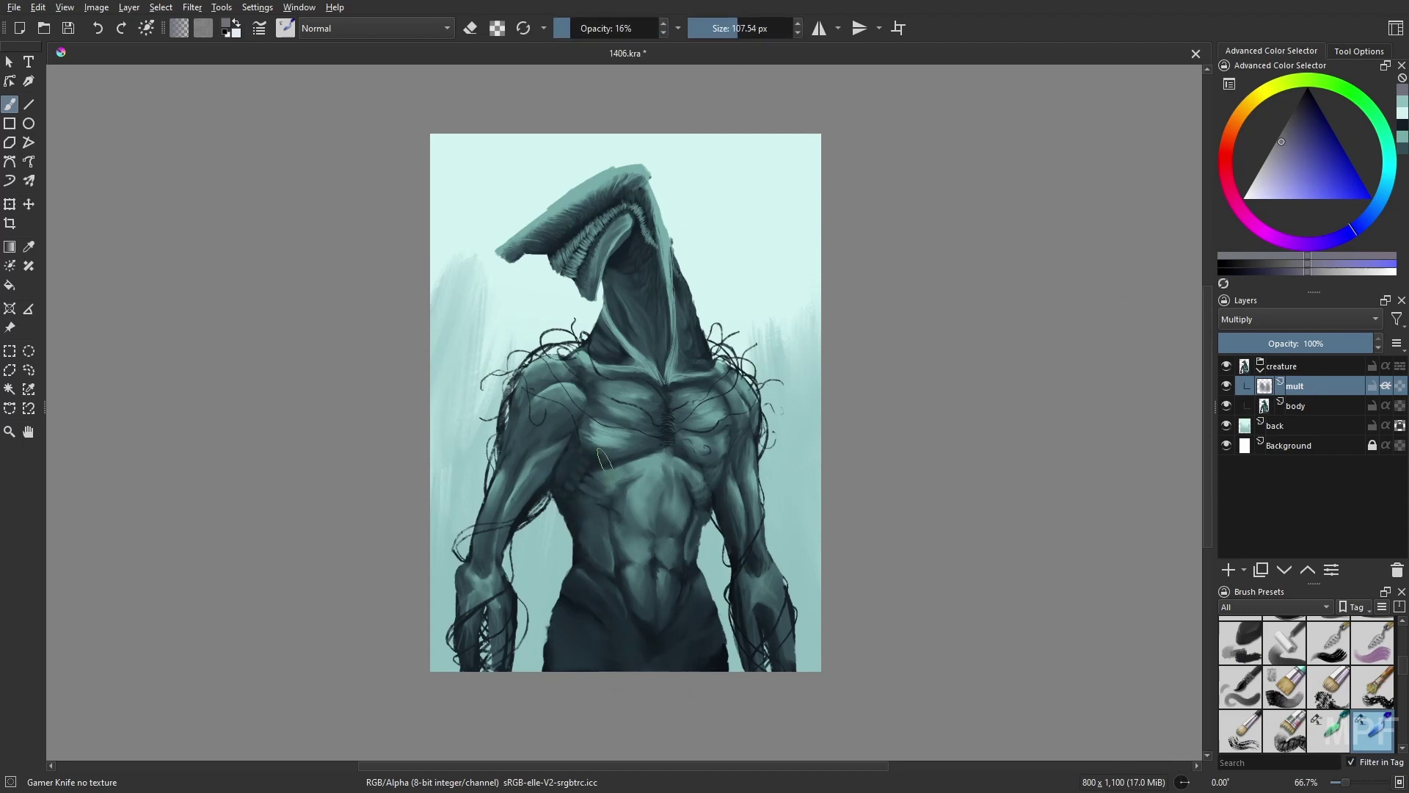
Erase part of the Multiply shading over the middle of the abdomen to bring back its lighter muscles
{"action": "key", "text": "e"}
{"action": "left_click_drag", "start_coordinate": [671, 500], "coordinate": [671, 595]}
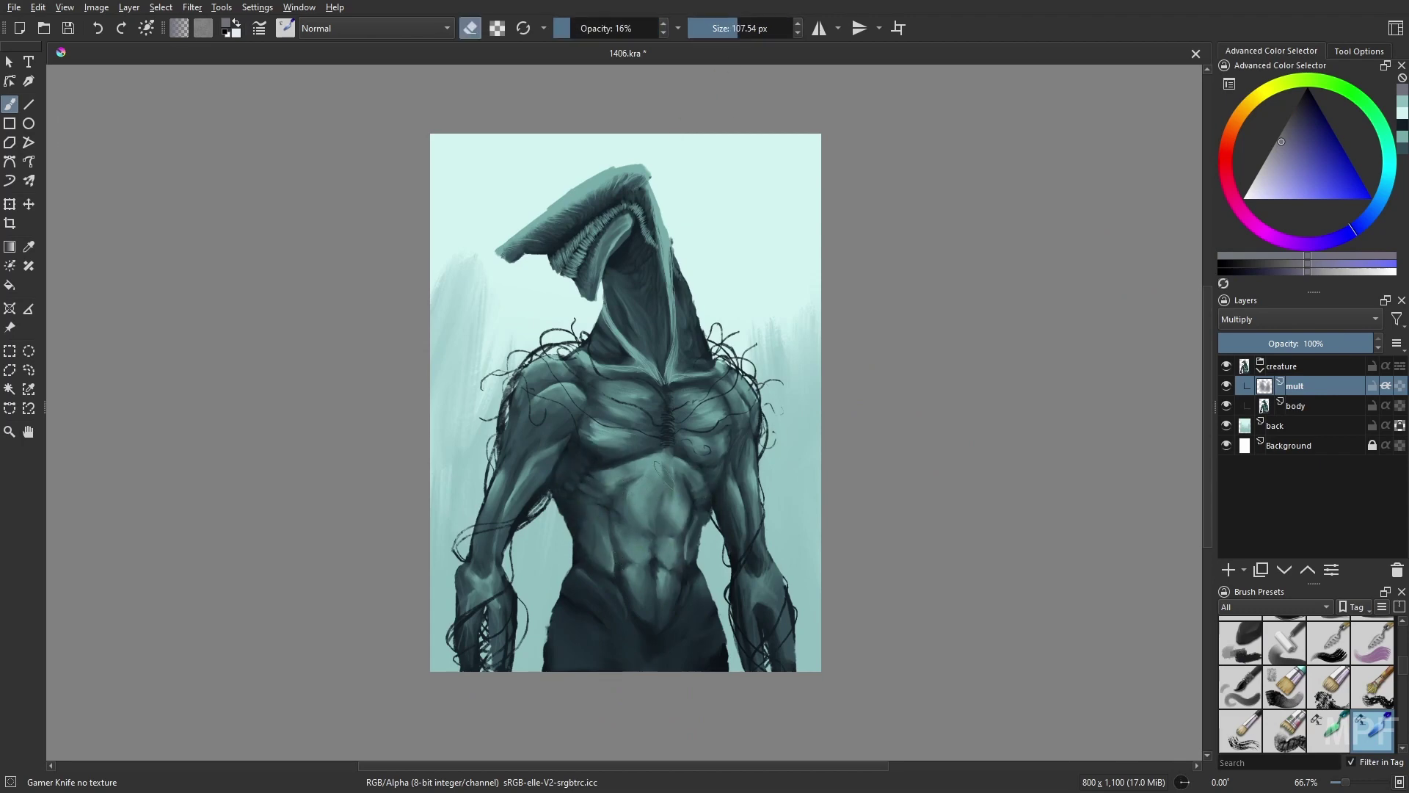
{"action": "key", "text": "e"}
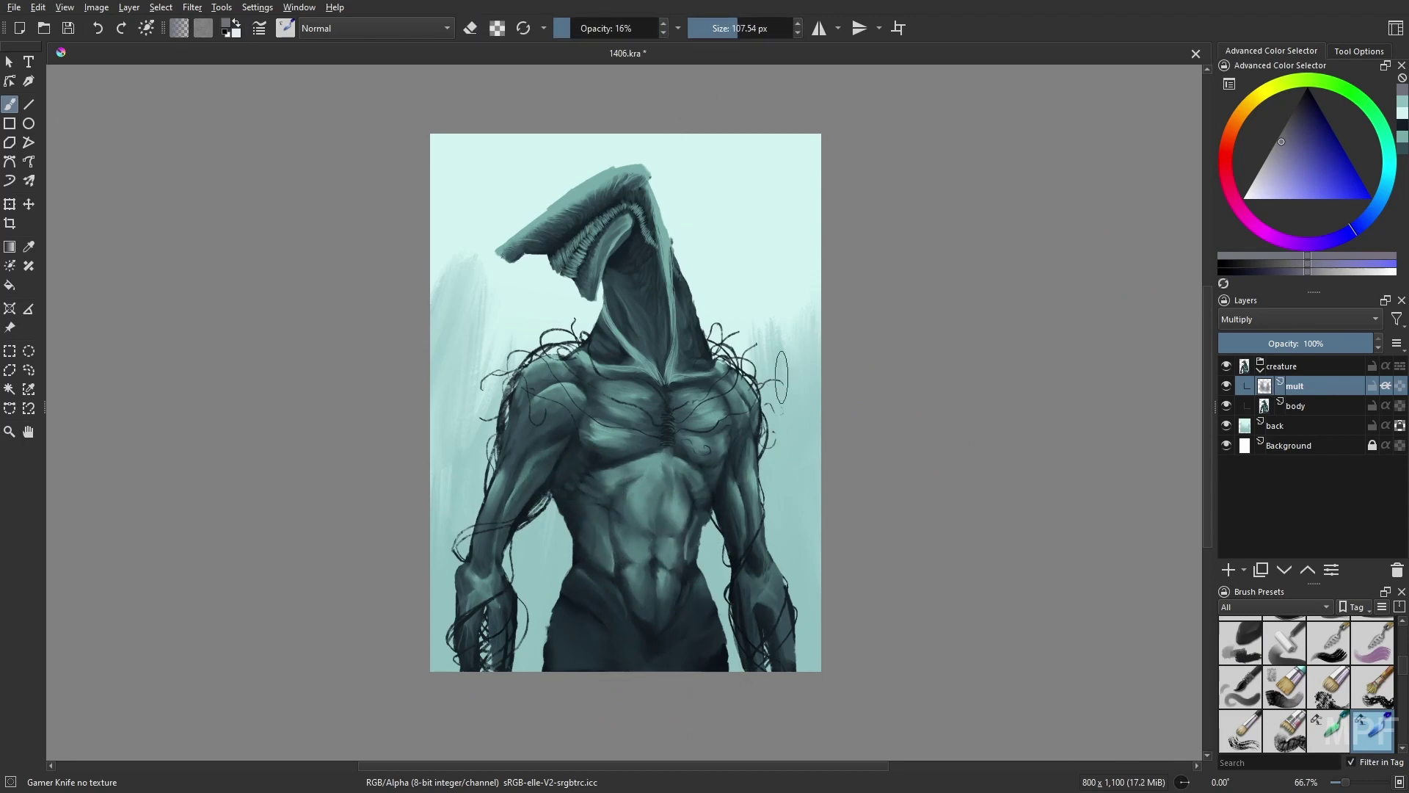
{"action": "key", "text": "m"}
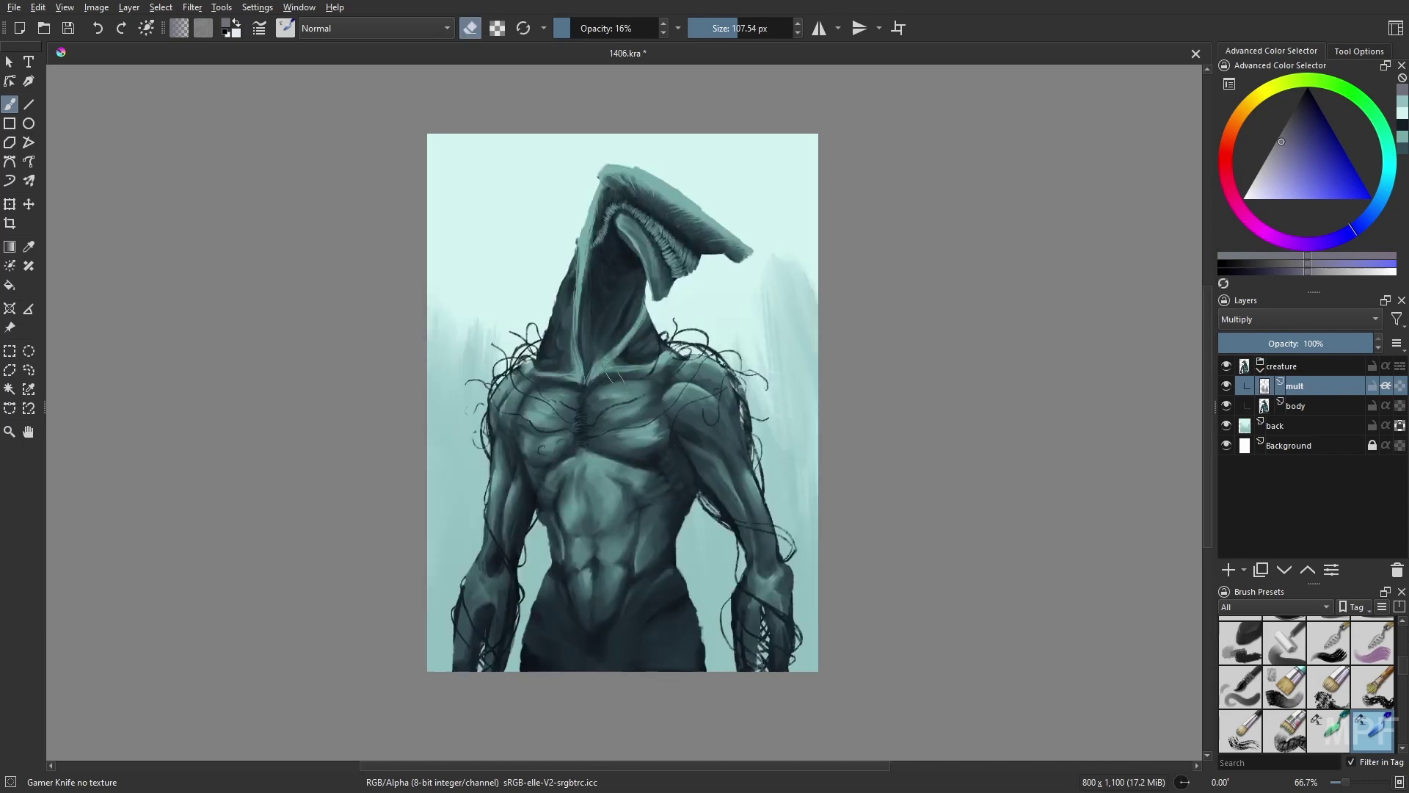
Reduce the brush to 56.91 px and erase the shading along the light ridge running down the neck
{"action": "key", "text": "1"}
{"action": "key", "text": "bracketleft"}
{"action": "key", "text": "bracketleft"}
{"action": "key", "text": "bracketleft"}
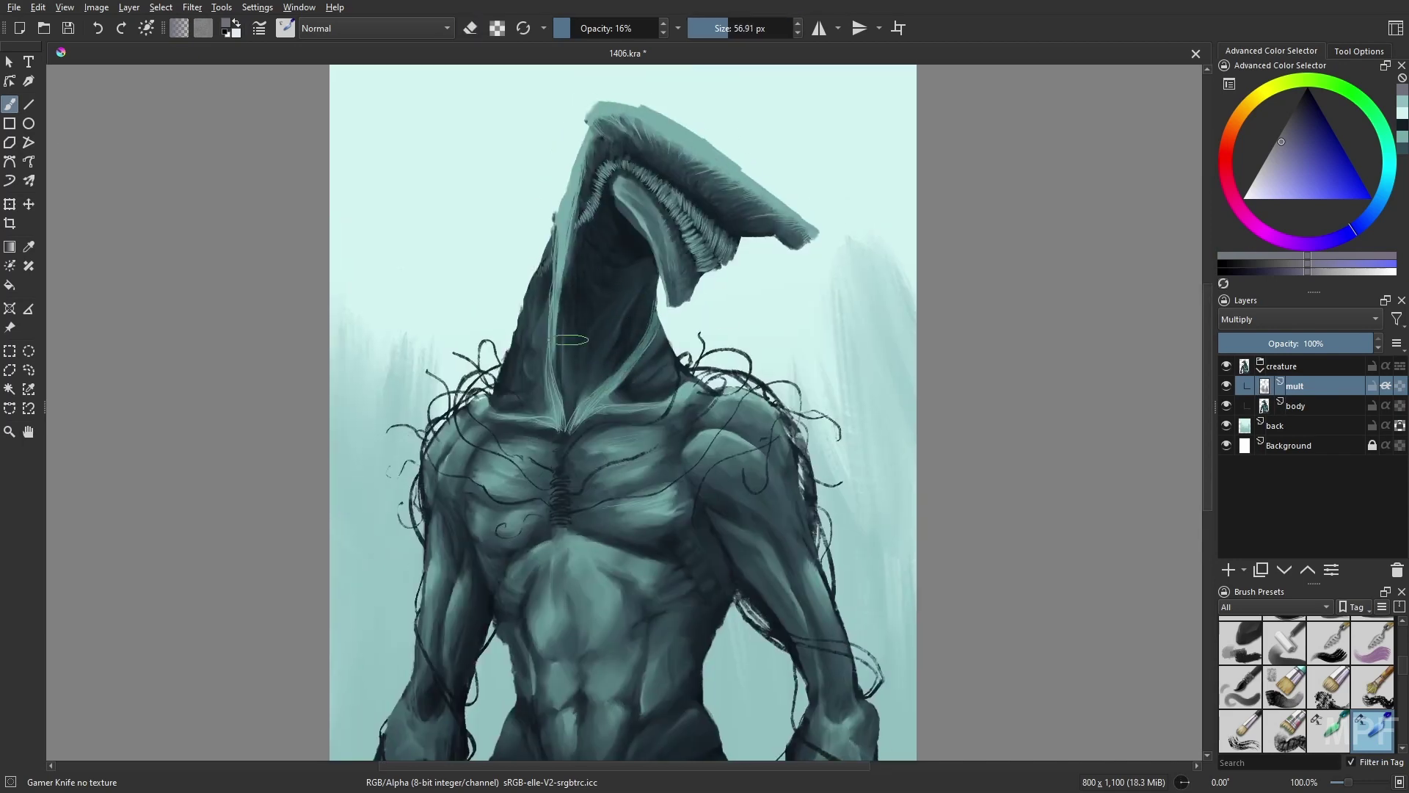
{"action": "key", "text": "e"}
{"action": "left_click_drag", "start_coordinate": [564, 230], "coordinate": [567, 327]}
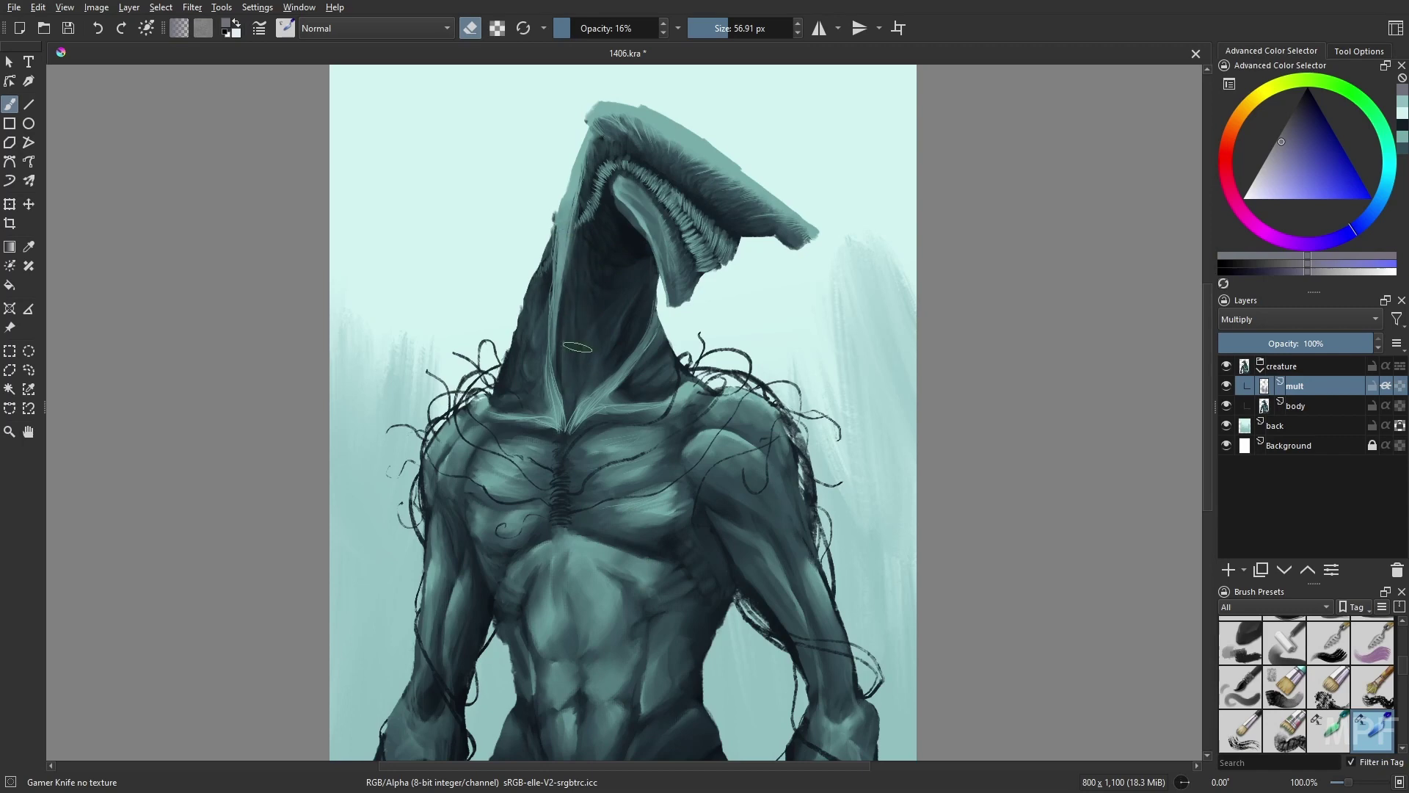
{"action": "key", "text": "e"}
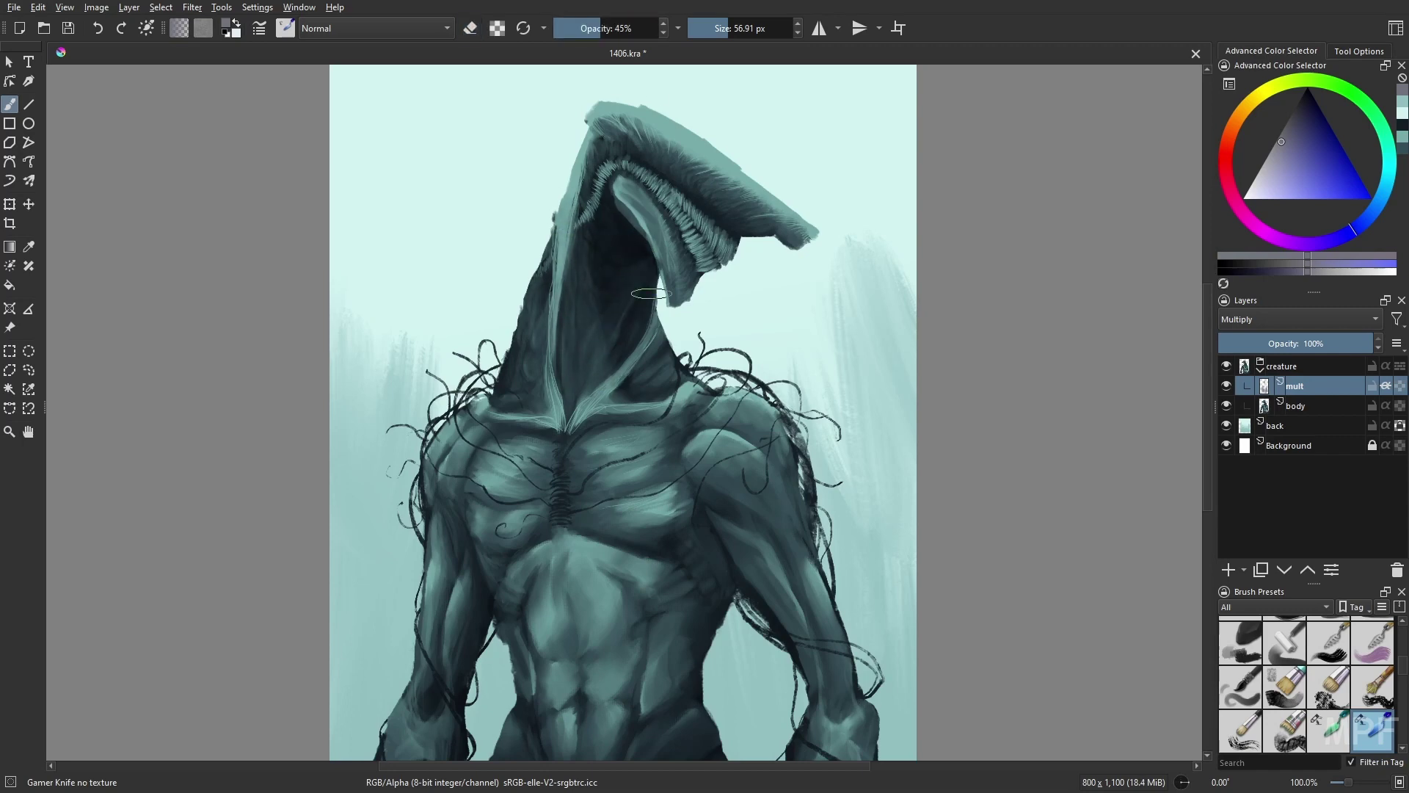
Erase the Multiply shading along the head's brim at 23% opacity
{"action": "key", "text": "m"}
{"action": "key", "text": "i"}
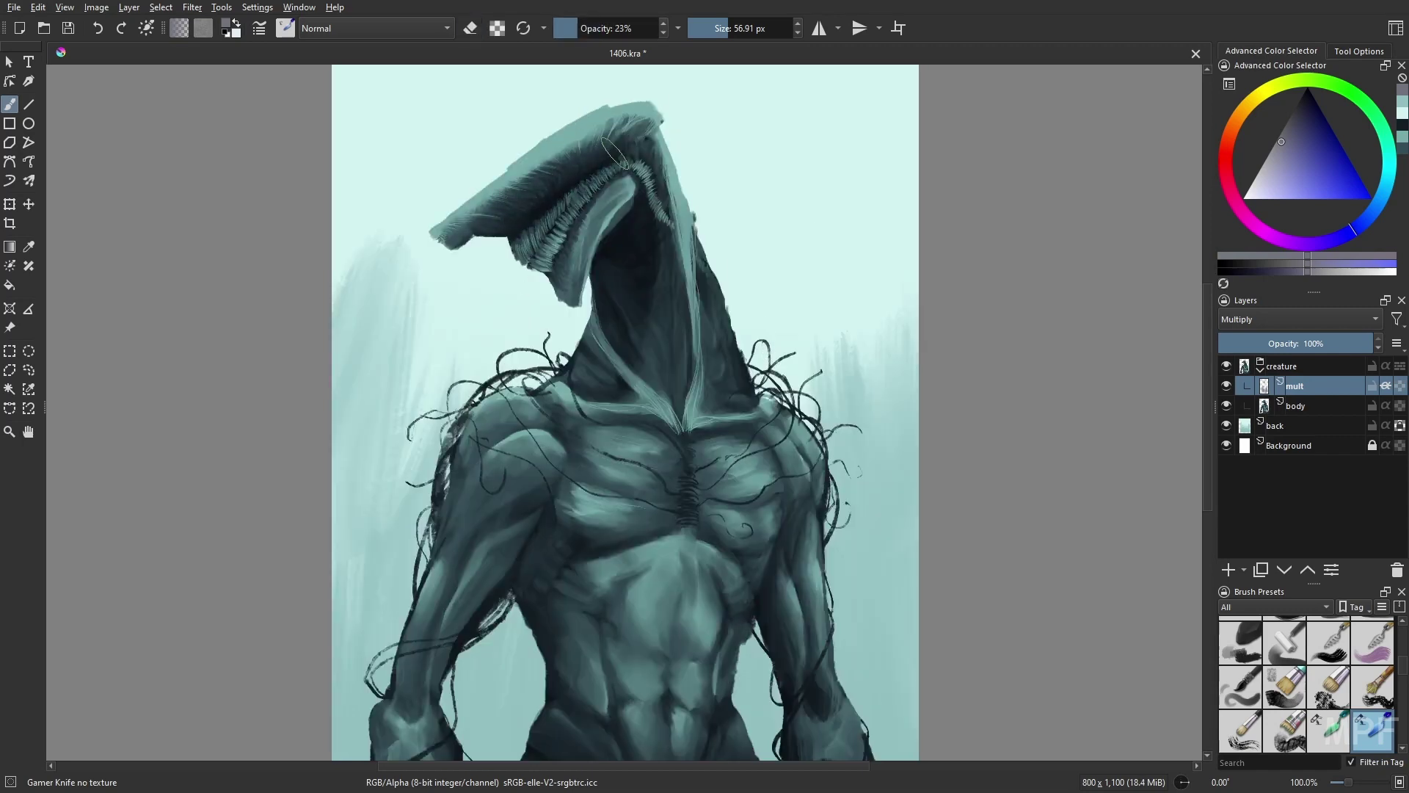
{"action": "key", "text": "e"}
{"action": "left_click_drag", "start_coordinate": [606, 149], "coordinate": [412, 228]}
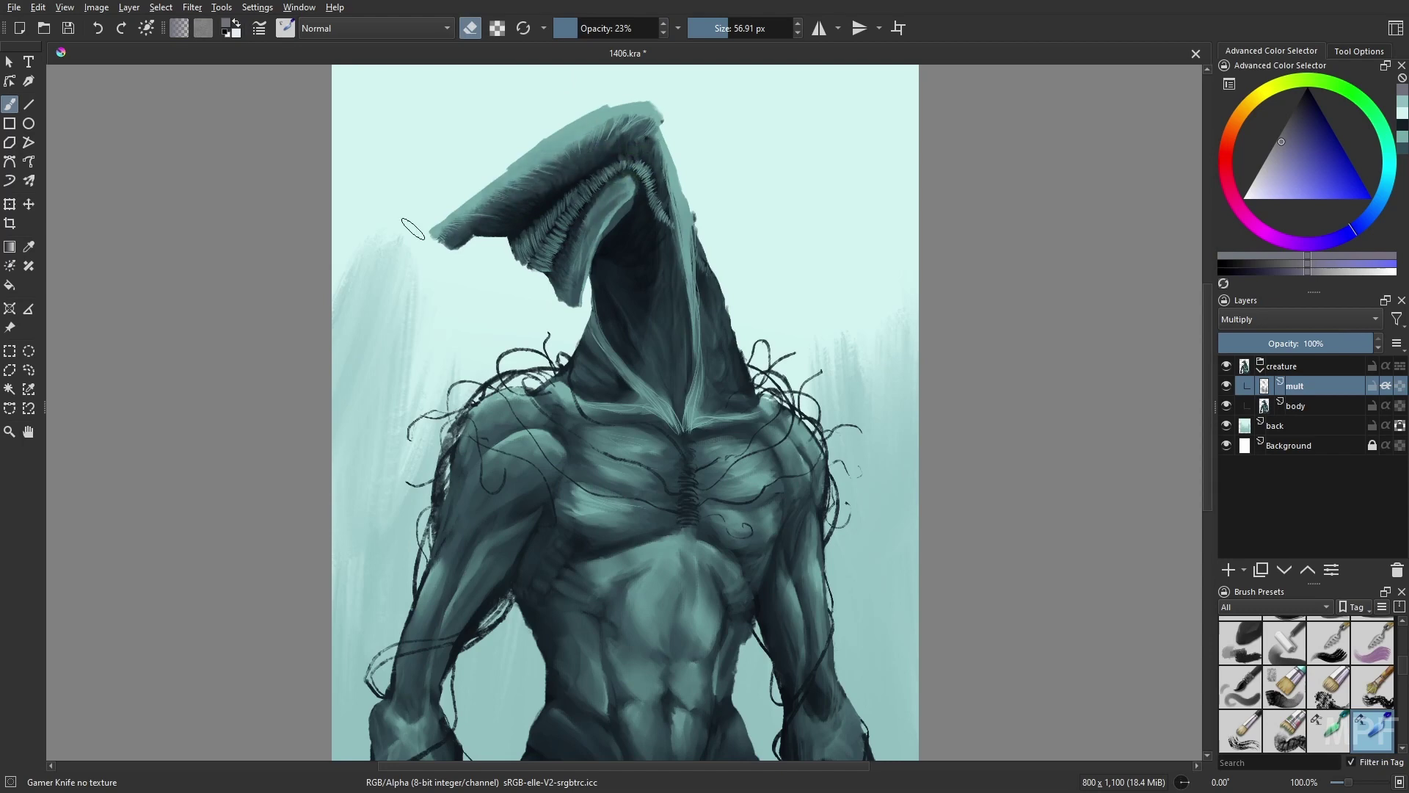
{"action": "key", "text": "e"}
Add a layer named "overlay" above mult and set its blending mode to Overlay
{"action": "key", "text": "Insert"}
{"action": "key", "text": "F2"}
{"action": "type", "text": "overlay"}
{"action": "key", "text": "Return"}
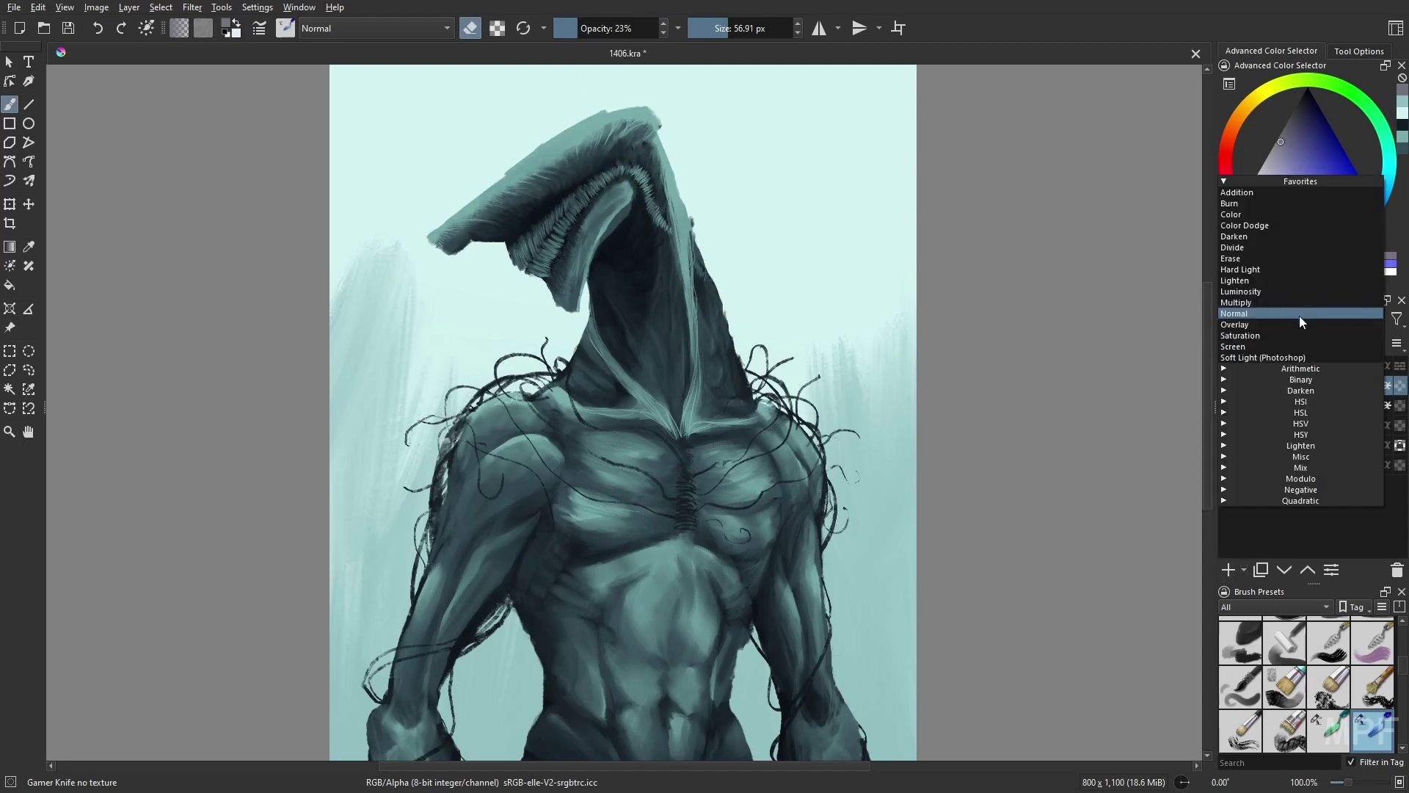
{"action": "left_click", "coordinate": [1300, 319]}
{"action": "left_click", "coordinate": [1299, 316]}
Paint pale teal highlights on the neck, chest and arm on the overlay layer with a 31.17 px brush at 23% opacity
{"action": "left_click", "coordinate": [1389, 138]}
{"action": "left_click", "coordinate": [1262, 193]}
{"action": "mouse_move", "coordinate": [646, 365]}
{"action": "left_mouse_down"}
{"action": "mouse_move", "coordinate": [633, 364]}
{"action": "mouse_move", "coordinate": [644, 324]}
{"action": "left_mouse_up"}
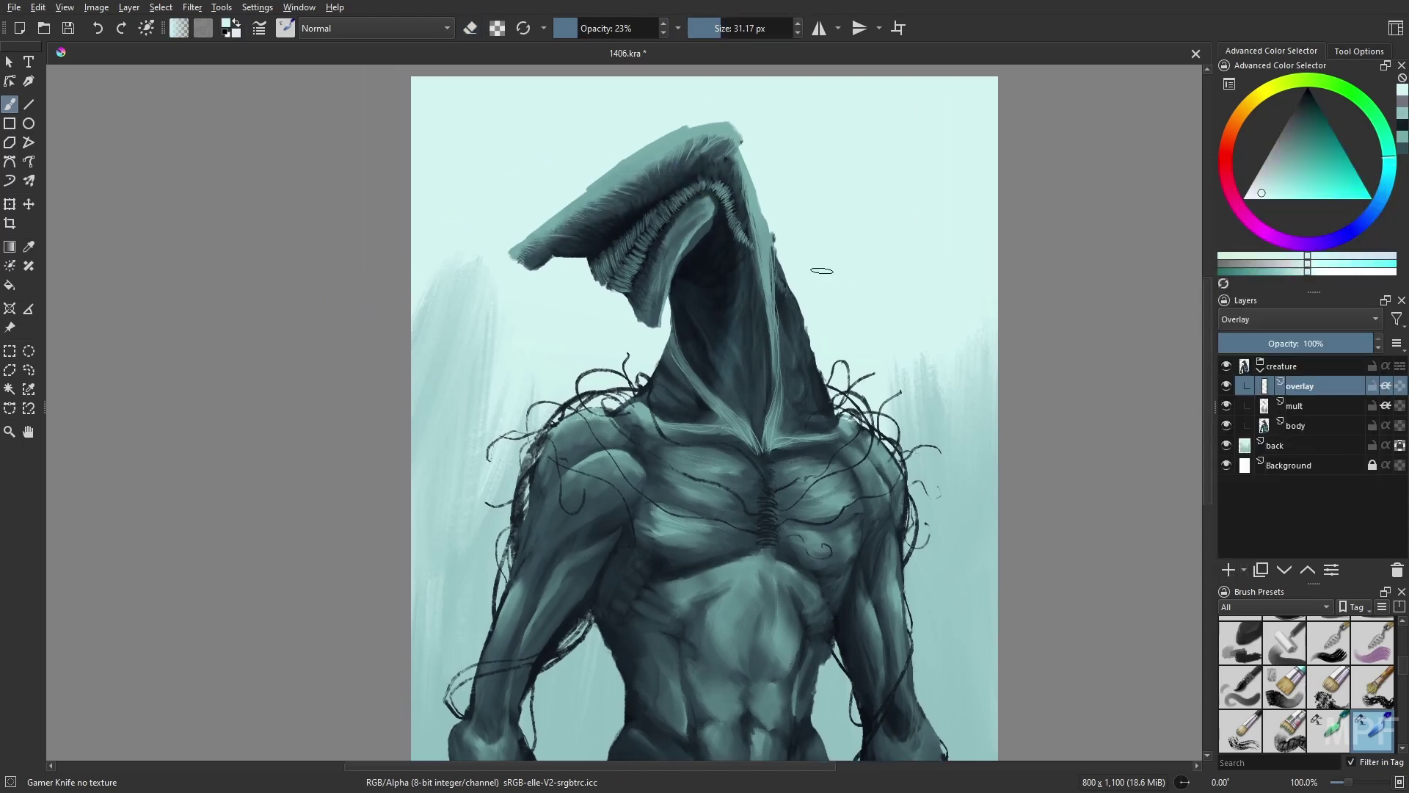
{"action": "left_click_drag", "start_coordinate": [745, 255], "coordinate": [823, 271]}
{"action": "mouse_move", "coordinate": [738, 217]}
{"action": "left_mouse_down"}
{"action": "mouse_move", "coordinate": [655, 298]}
{"action": "mouse_move", "coordinate": [529, 240]}
{"action": "mouse_move", "coordinate": [736, 116]}
{"action": "mouse_move", "coordinate": [492, 282]}
{"action": "mouse_move", "coordinate": [755, 135]}
{"action": "mouse_move", "coordinate": [735, 365]}
{"action": "left_mouse_up"}
{"action": "key", "text": "m"}
{"action": "left_click_drag", "start_coordinate": [597, 544], "coordinate": [637, 440]}
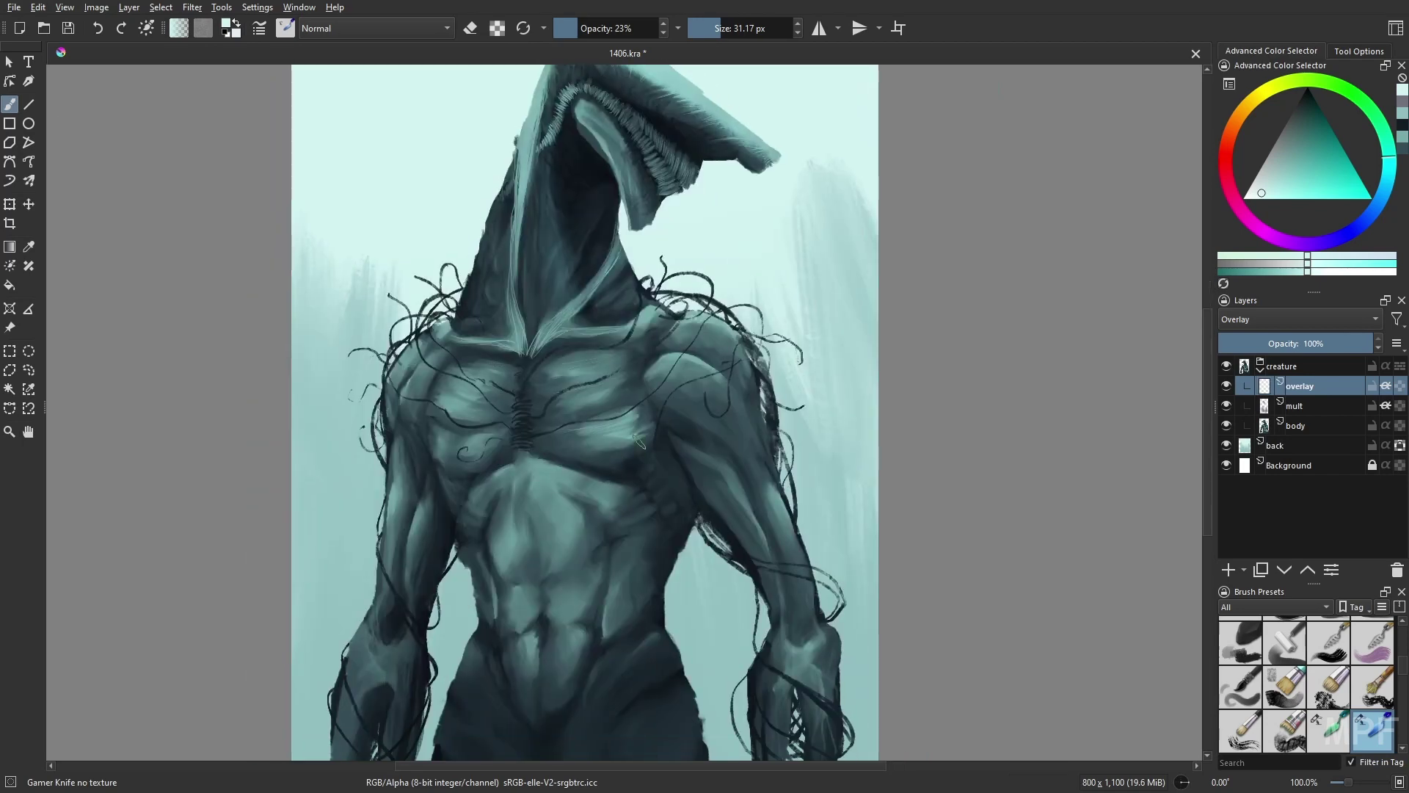
{"action": "left_click_drag", "start_coordinate": [424, 514], "coordinate": [426, 573]}
Enlarge the brush to 112.35 px and paint broad overlay highlights over the shoulders and abdomen
{"action": "key", "text": "minus"}
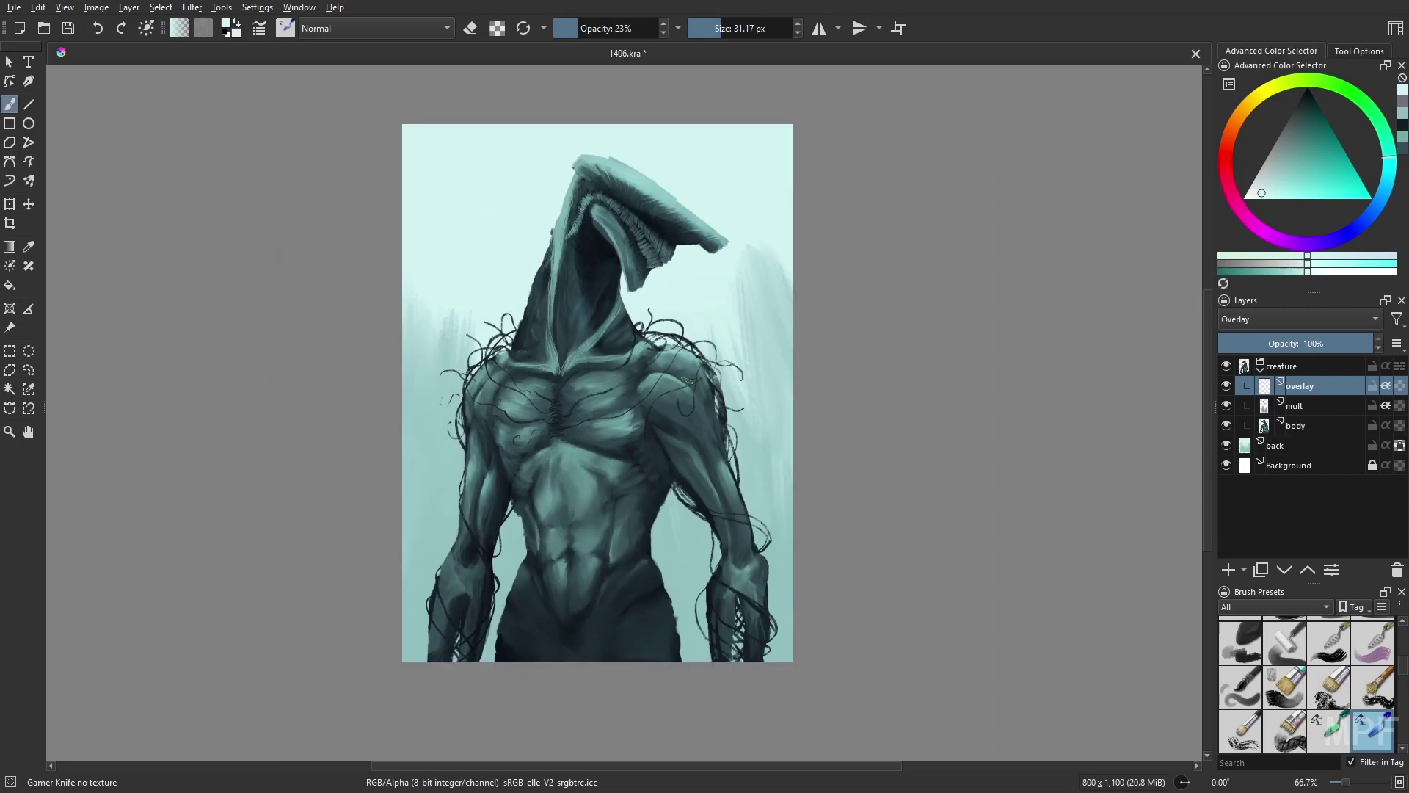
{"action": "left_click_drag", "start_coordinate": [707, 28], "coordinate": [737, 28]}
{"action": "key", "text": "m"}
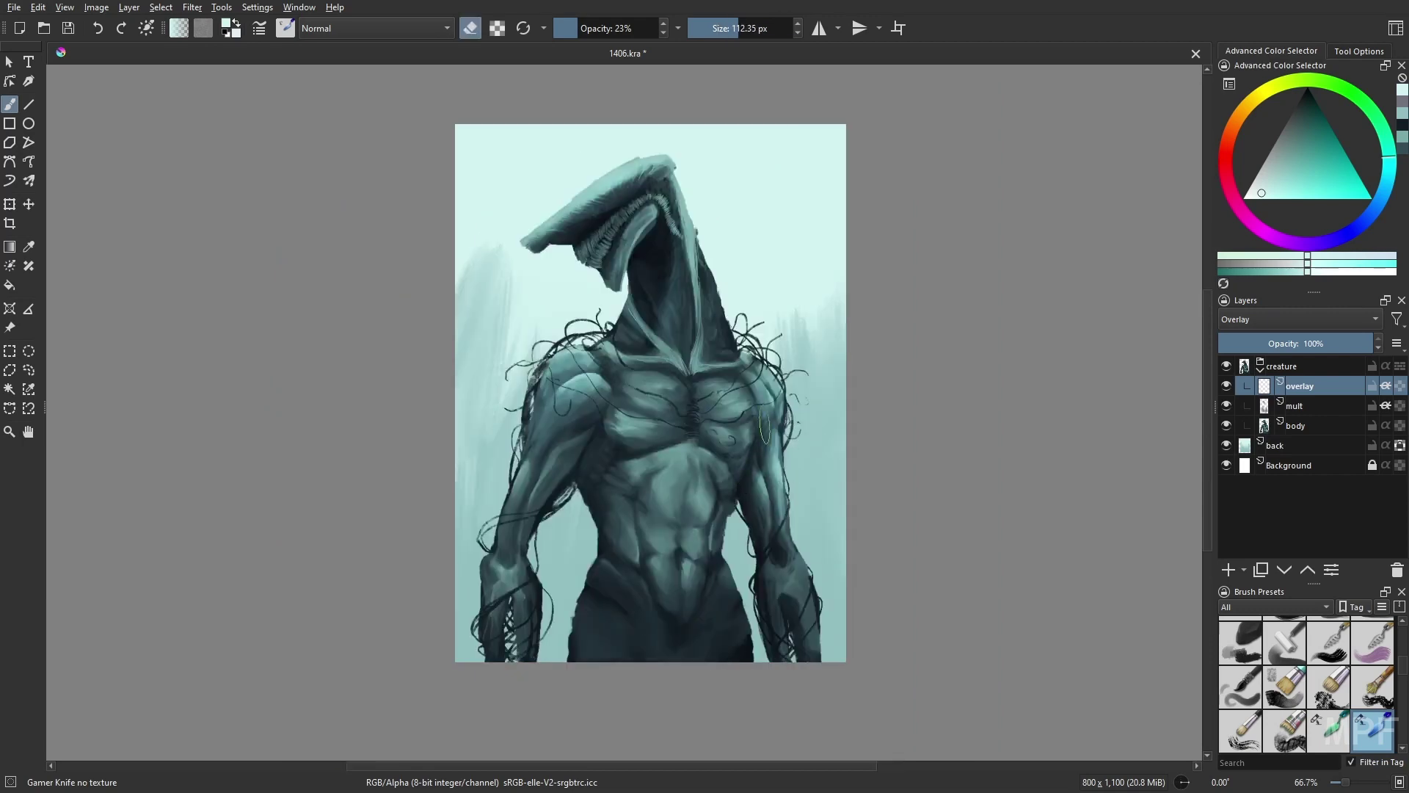
{"action": "key", "text": "m"}
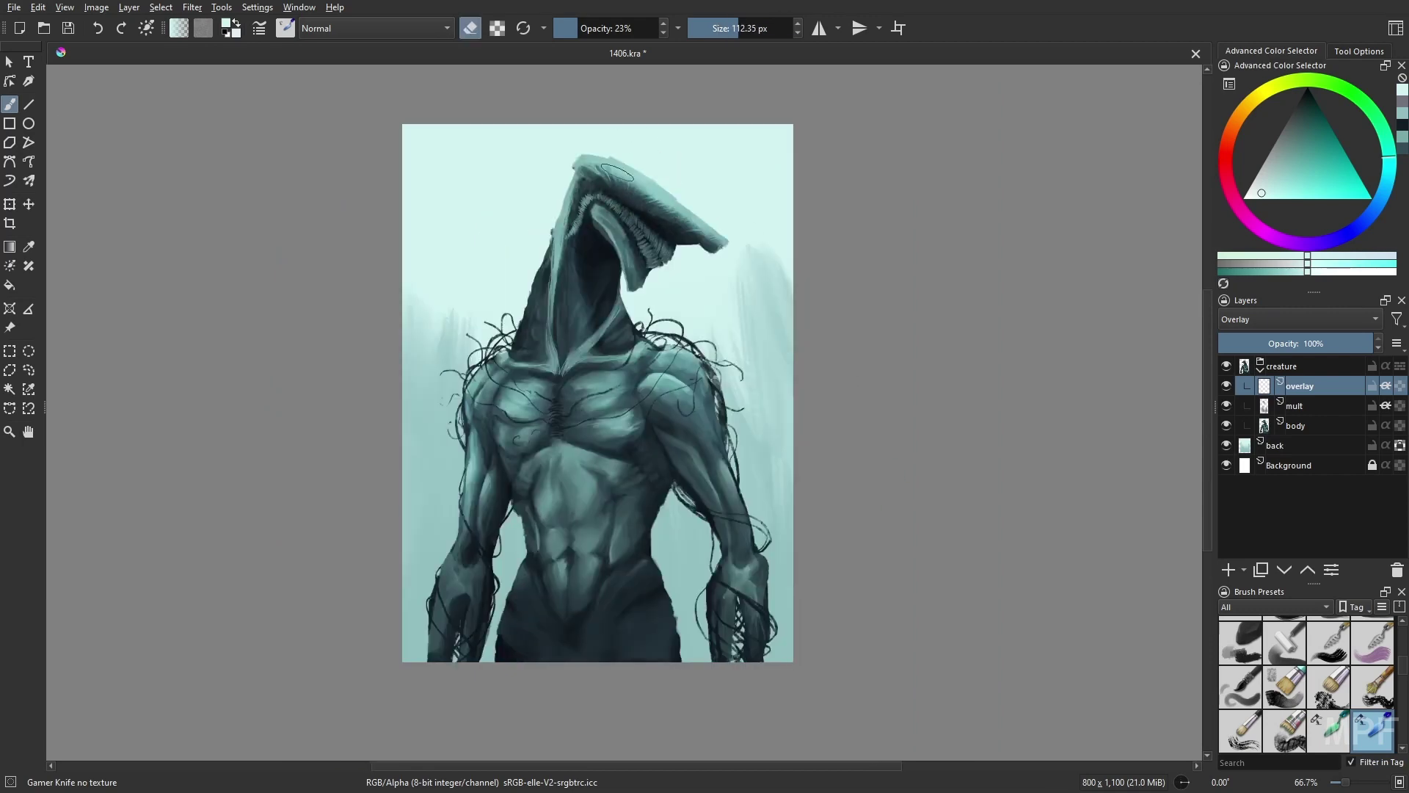
{"action": "left_click_drag", "start_coordinate": [566, 503], "coordinate": [583, 451]}
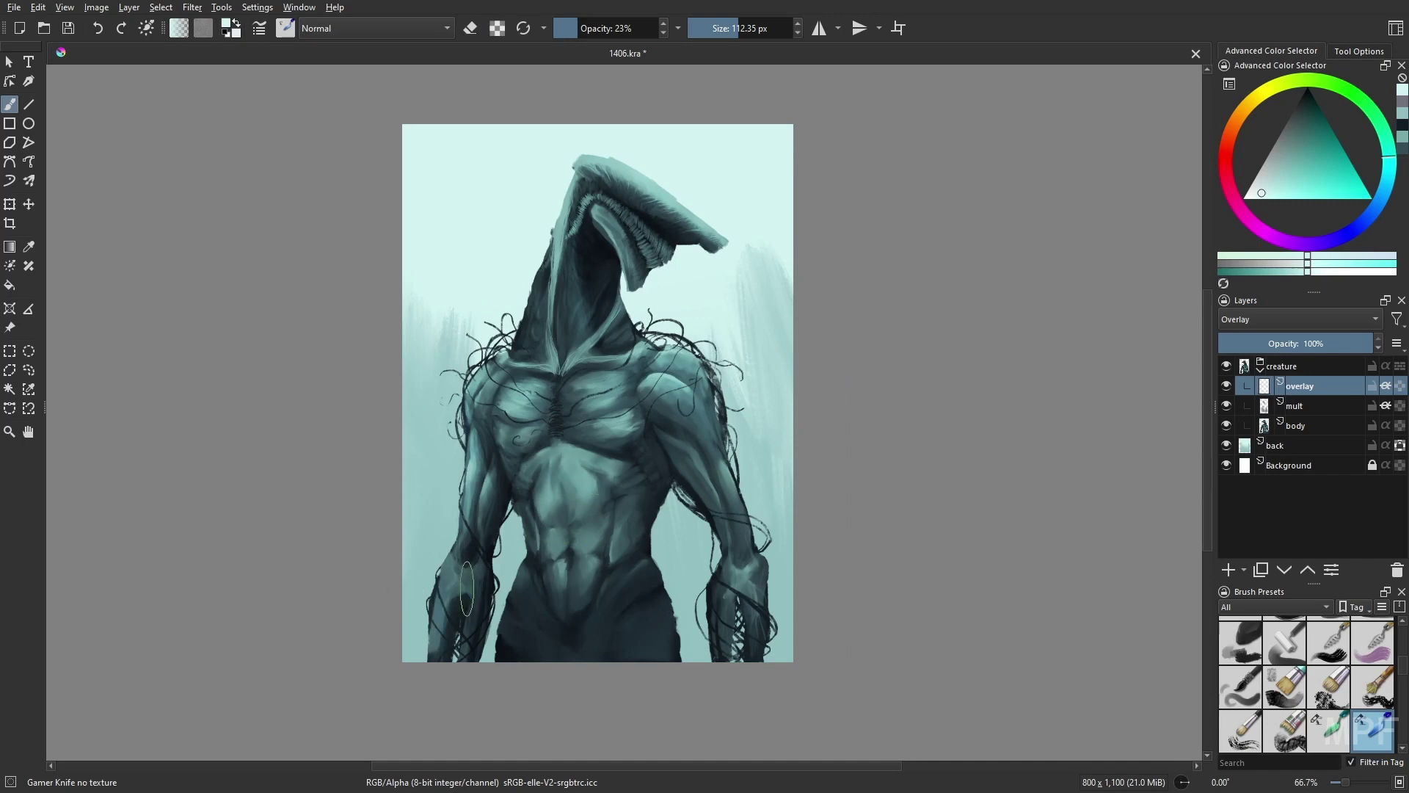
Touch up the overlay highlights on the forearms, alternating painting and erasing, and reduce the brush to 50.92 px
{"action": "key", "text": "e"}
{"action": "key", "text": "e"}
{"action": "key", "text": "e"}
{"action": "key", "text": "e"}
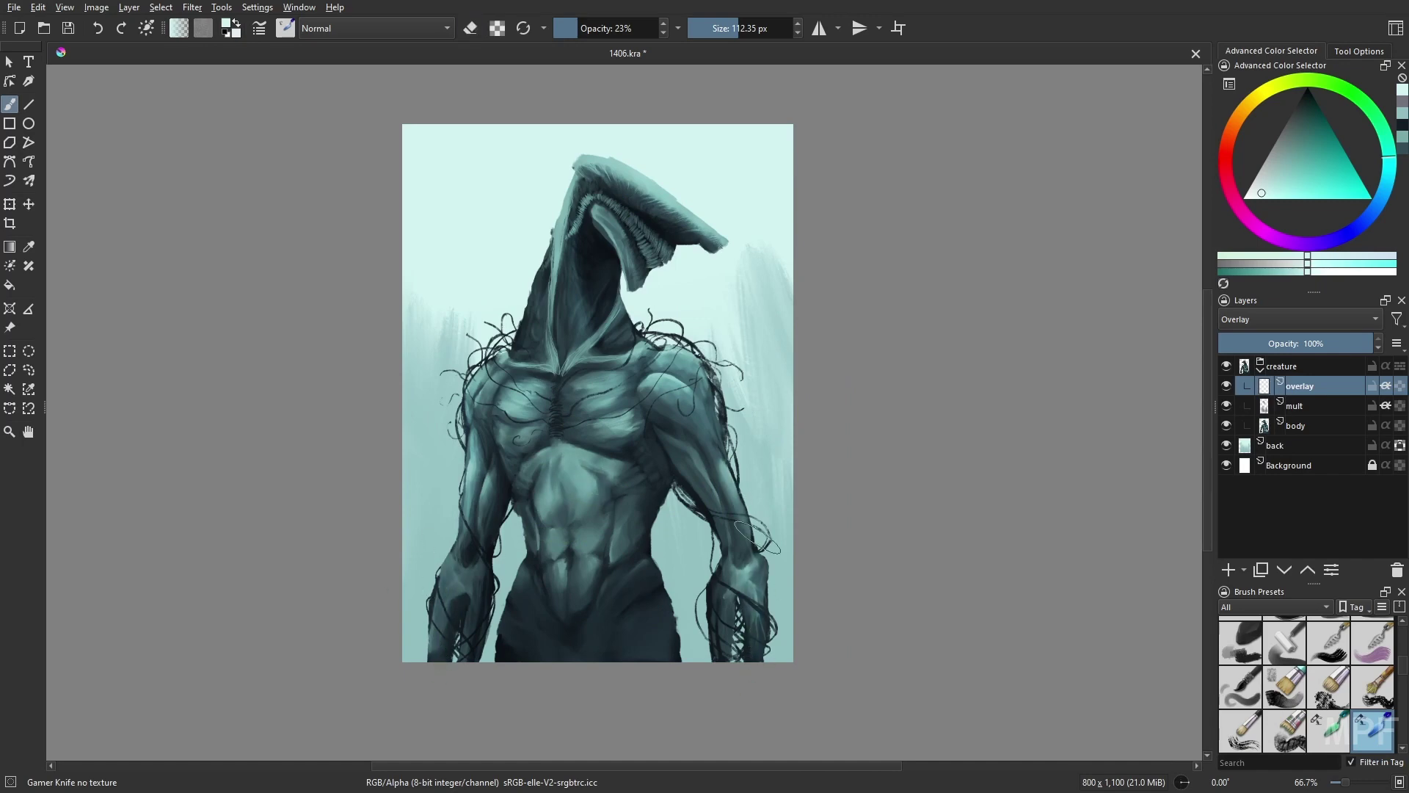
{"action": "key", "text": "bracketleft"}
{"action": "key", "text": "bracketleft"}
{"action": "key", "text": "bracketleft"}
{"action": "key", "text": "bracketleft"}
{"action": "key", "text": "bracketleft"}
{"action": "key", "text": "bracketleft"}
{"action": "key", "text": "1"}
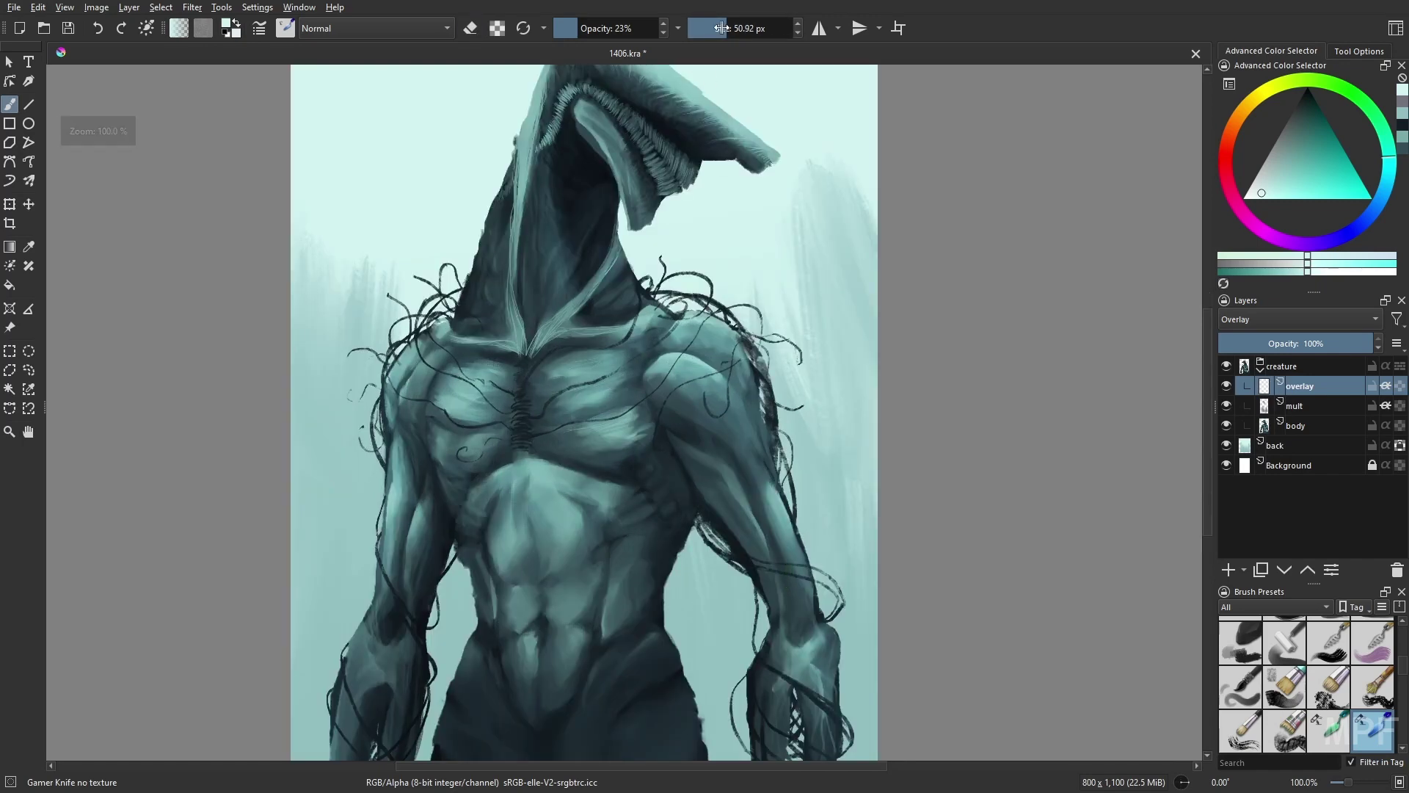
Shade beneath the tendrils on the larger shoulder on the mult layer, using Airbrush Soft at 40% opacity and 10 px
{"action": "key", "text": "Page_Down"}
{"action": "right_click", "coordinate": [1017, 506]}
{"action": "left_click_drag", "start_coordinate": [1060, 512], "coordinate": [1051, 540]}
{"action": "right_click", "coordinate": [959, 555]}
{"action": "left_click", "coordinate": [1047, 494]}
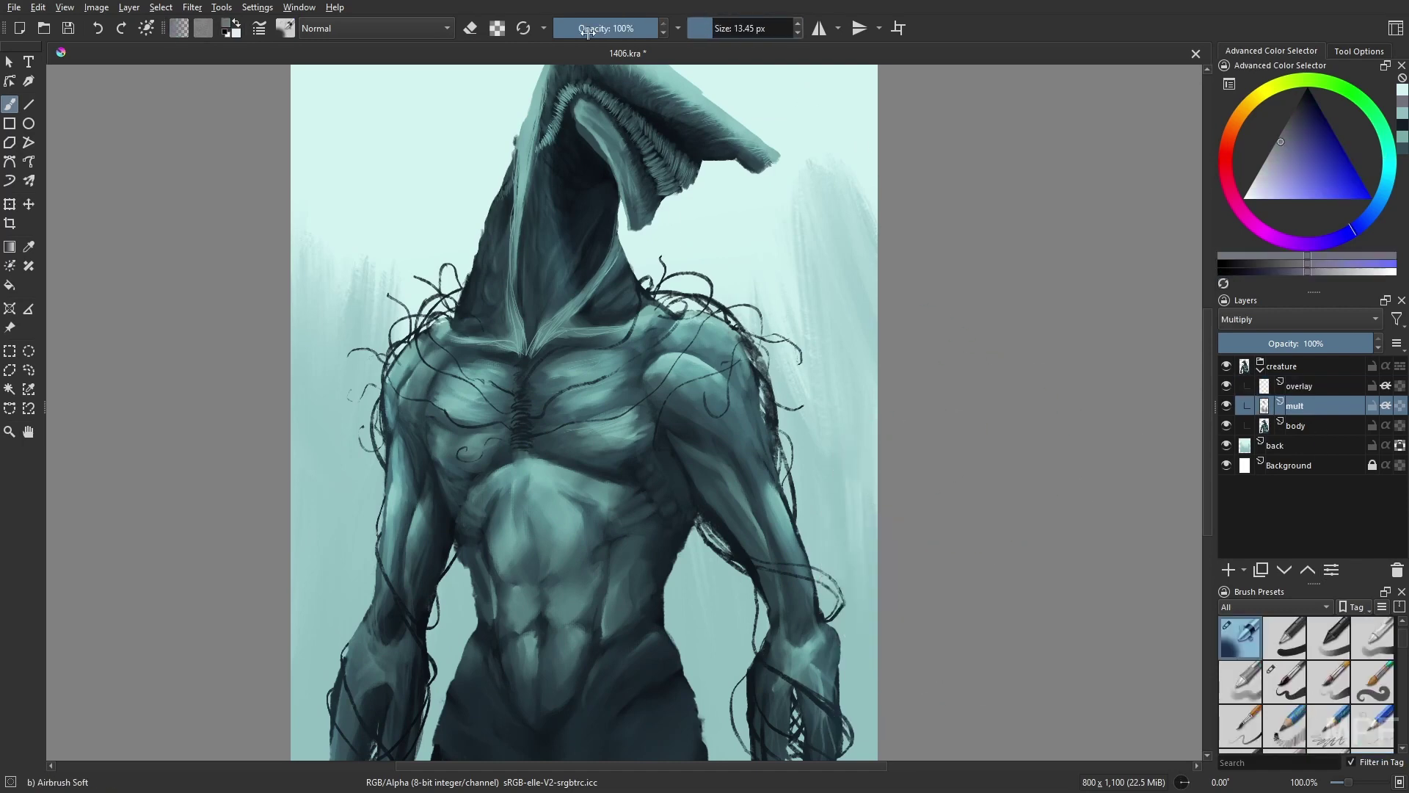
{"action": "key", "text": "bracketleft"}
{"action": "key", "text": "bracketleft"}
{"action": "key", "text": "o"}
{"action": "key", "text": "o"}
{"action": "key", "text": "o"}
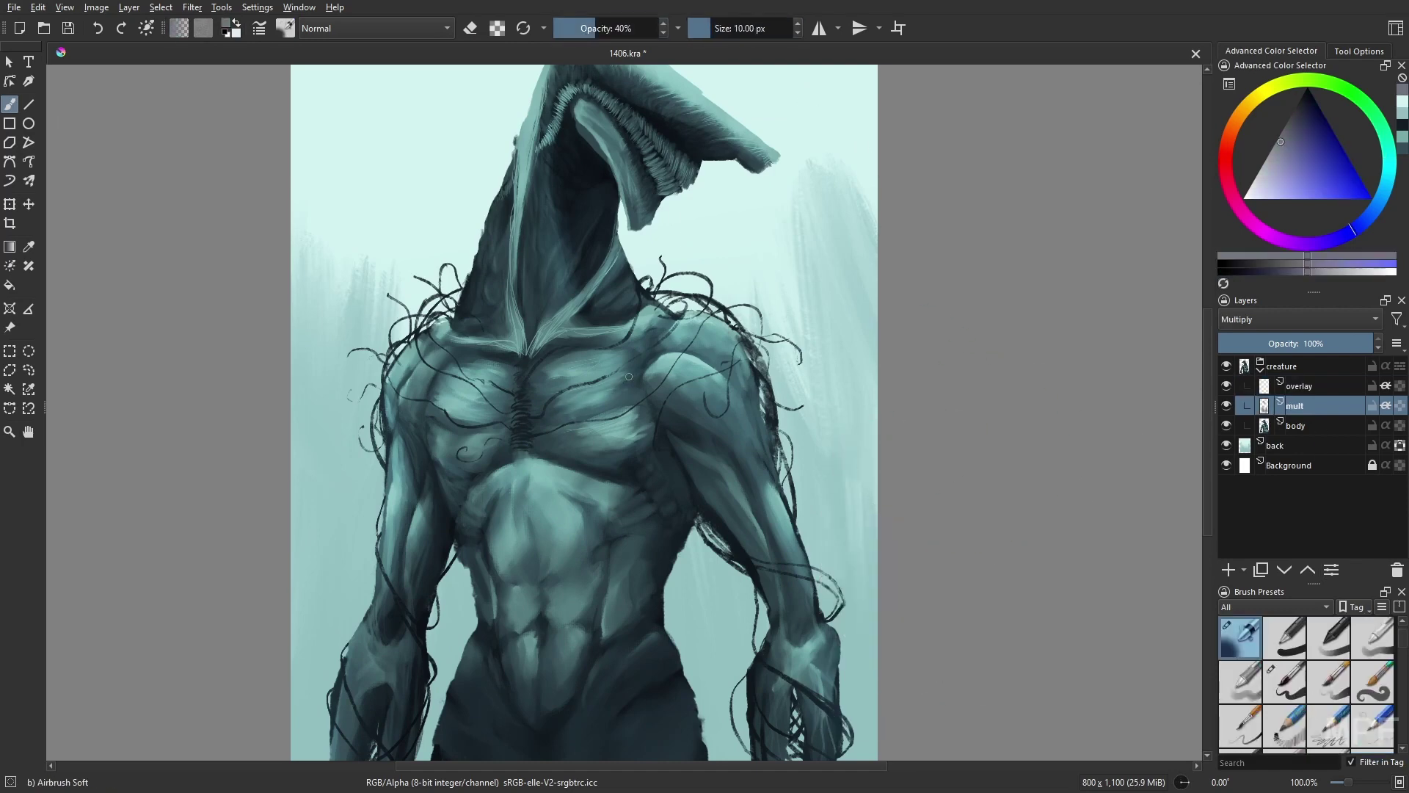
{"action": "left_click_drag", "start_coordinate": [669, 382], "coordinate": [739, 372]}
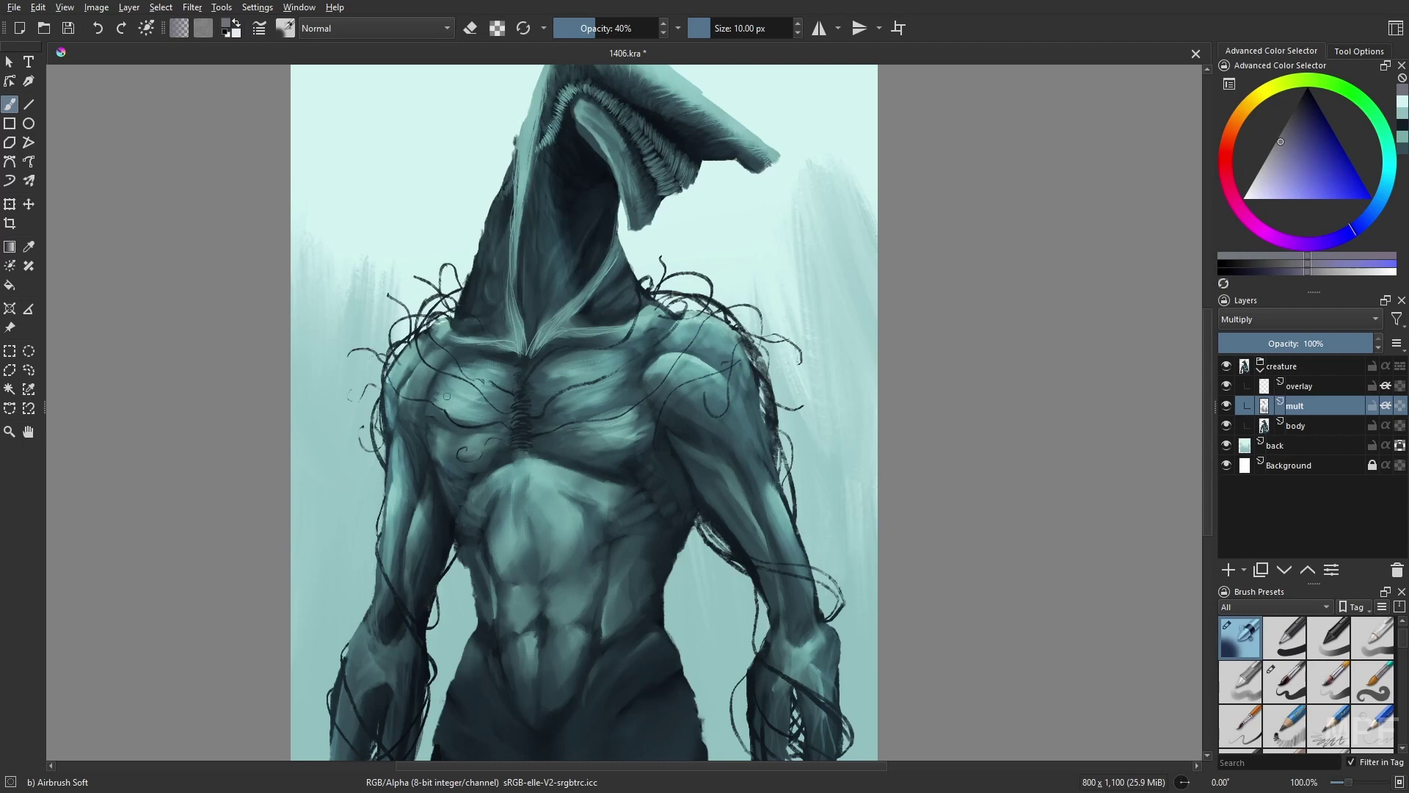
Add soft airbrush shadows beneath the tendrils on the opposite shoulder, chest and forearm
{"action": "left_click_drag", "start_coordinate": [438, 383], "coordinate": [502, 413]}
{"action": "mouse_move", "coordinate": [378, 756]}
{"action": "left_mouse_down"}
{"action": "mouse_move", "coordinate": [393, 639]}
{"action": "mouse_move", "coordinate": [410, 641]}
{"action": "left_mouse_up"}
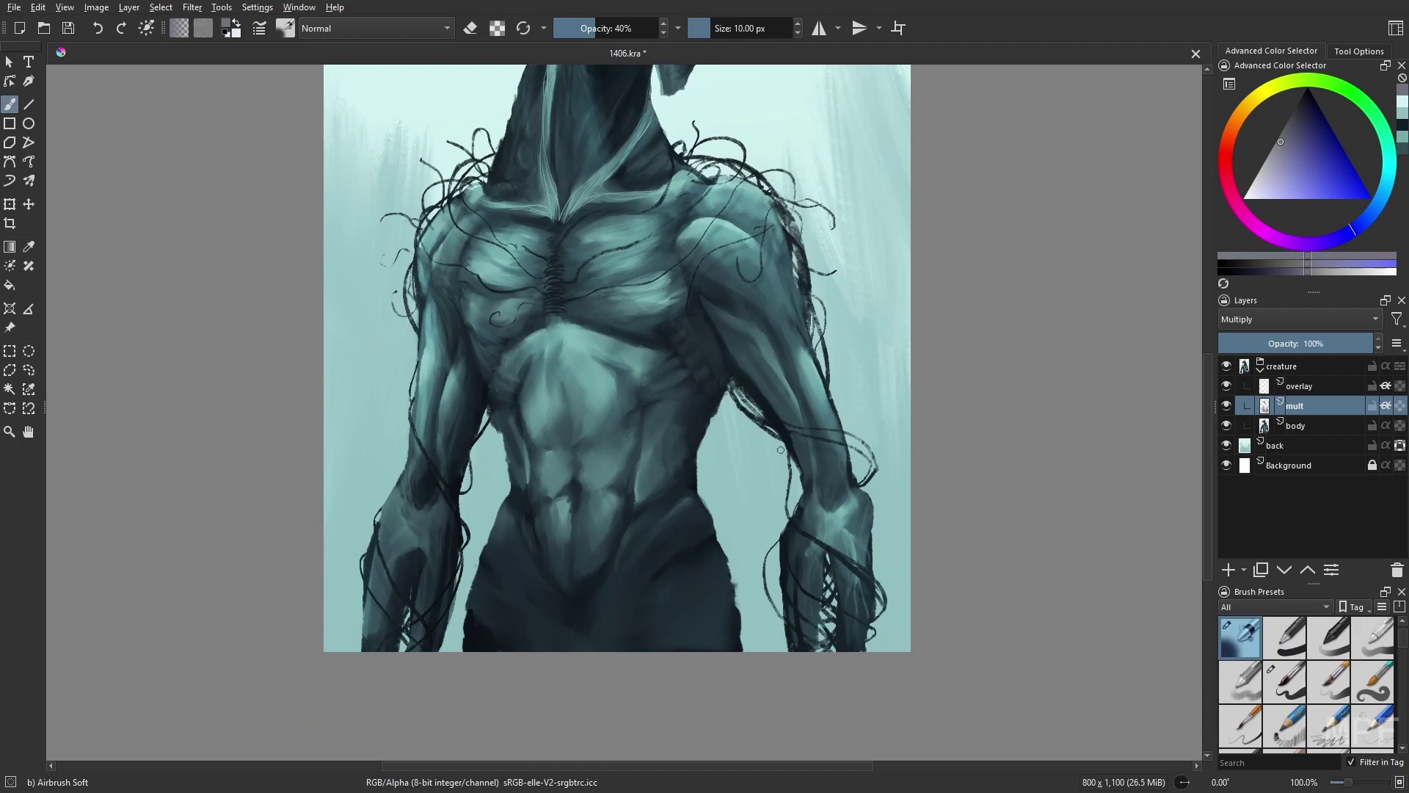
{"action": "scroll", "coordinate": [890, 493], "scroll_direction": "up", "scroll_amount": 3}
{"action": "scroll", "coordinate": [860, 616], "scroll_direction": "down", "scroll_amount": 1}
{"action": "scroll", "coordinate": [574, 506], "scroll_direction": "up", "scroll_amount": 5}
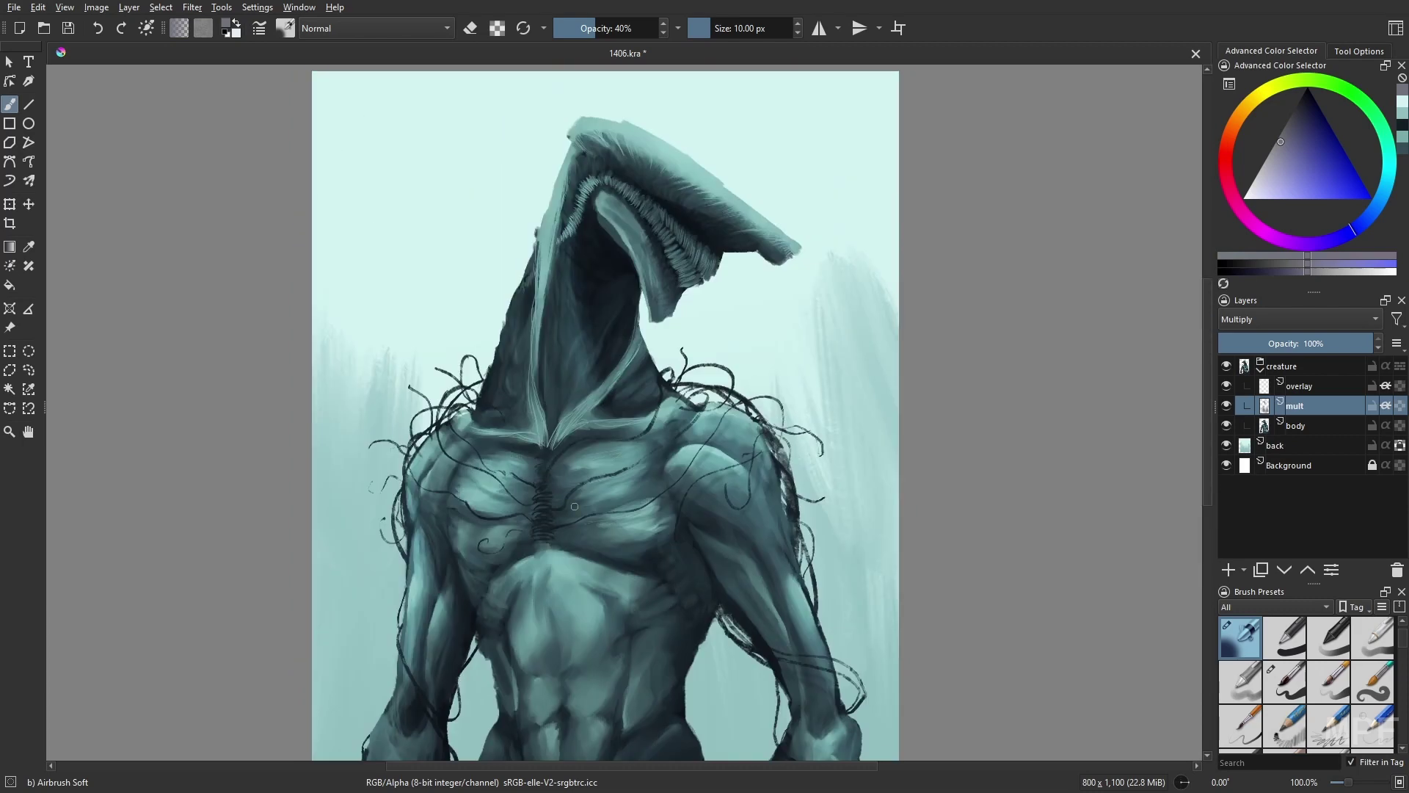
{"action": "scroll", "coordinate": [582, 455], "scroll_direction": "down", "scroll_amount": 1}
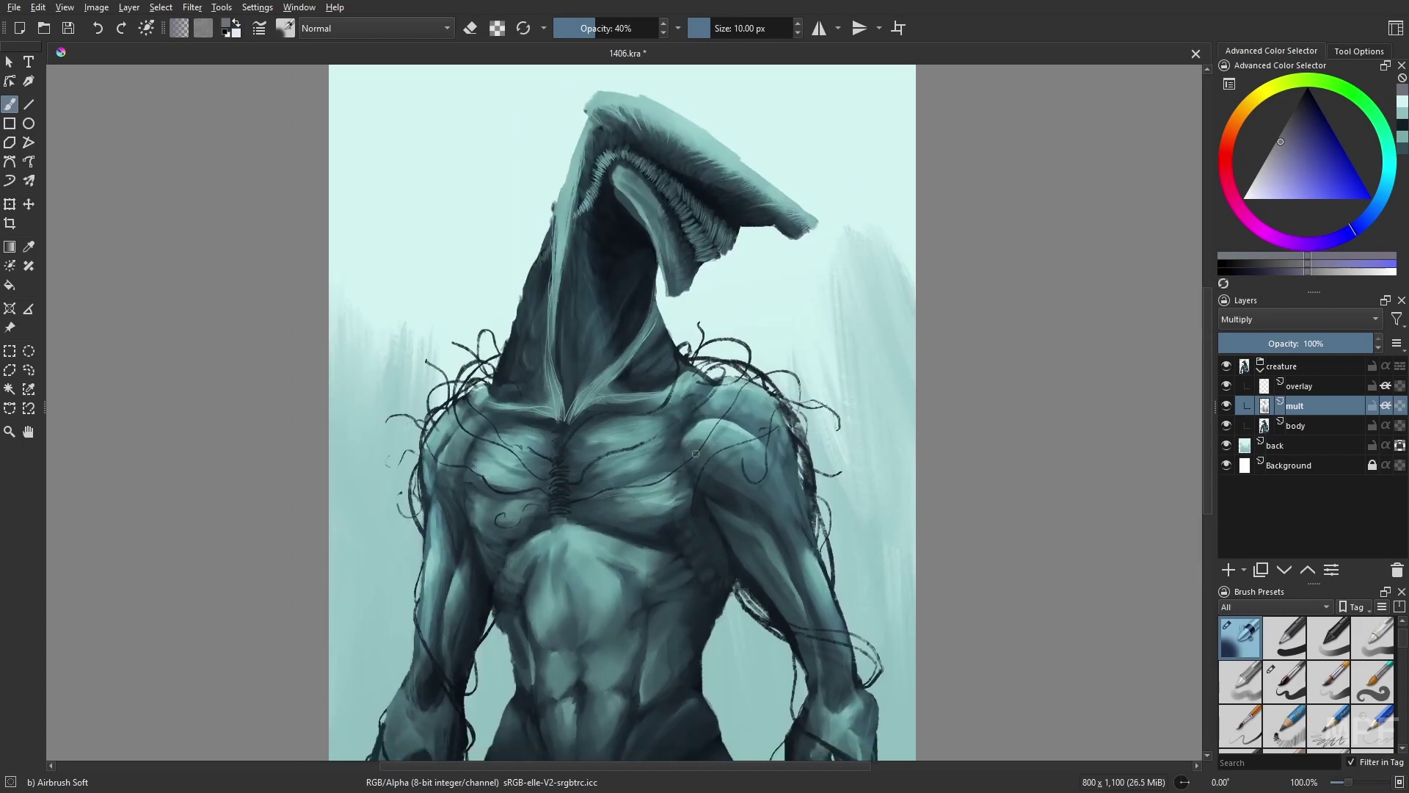
{"action": "scroll", "coordinate": [582, 456], "scroll_direction": "down", "scroll_amount": 1}
Airbrush fine pale teal highlights beside the chest tendrils on the overlay layer
{"action": "key", "text": "Page_Up"}
{"action": "left_click", "coordinate": [581, 456], "text": "ctrl"}
{"action": "left_click_drag", "start_coordinate": [620, 448], "coordinate": [674, 433]}
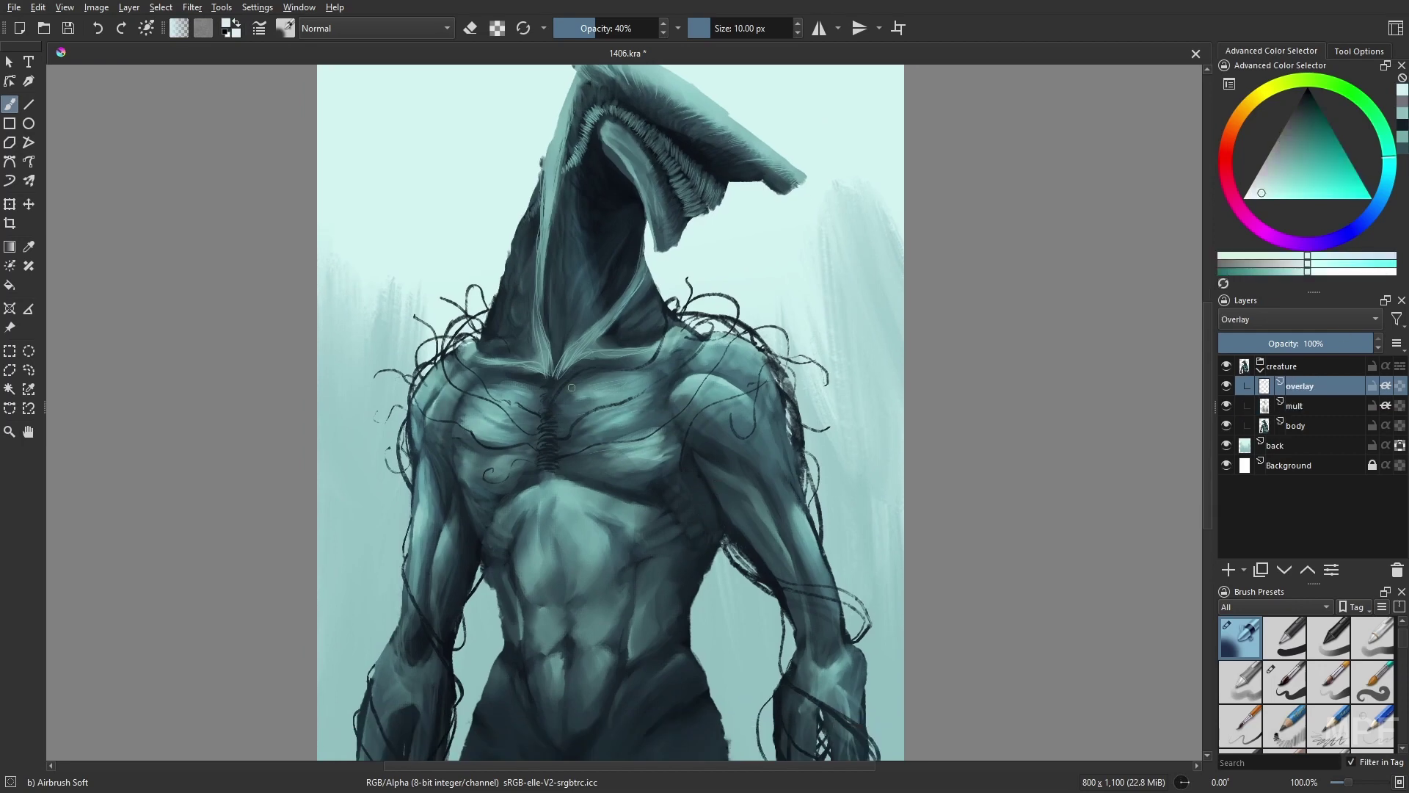
{"action": "scroll", "coordinate": [723, 496], "scroll_direction": "down", "scroll_amount": 3}
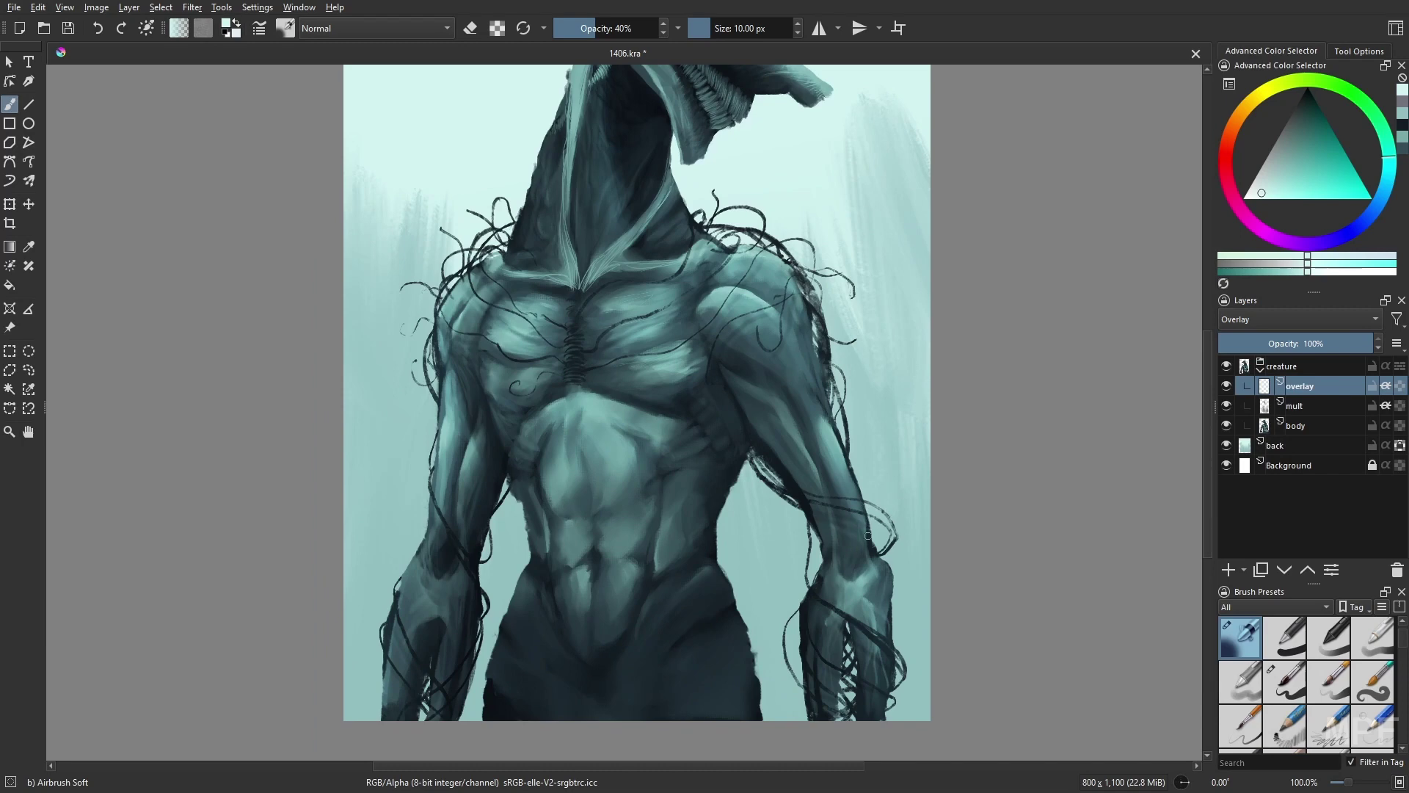
Clean up the head's upper edge on the body layer by erasing with RGBA 06 Rock at 7 px
{"action": "key", "text": "2"}
{"action": "key", "text": "Page_Down"}
{"action": "key", "text": "Page_Down"}
{"action": "right_click", "coordinate": [934, 475]}
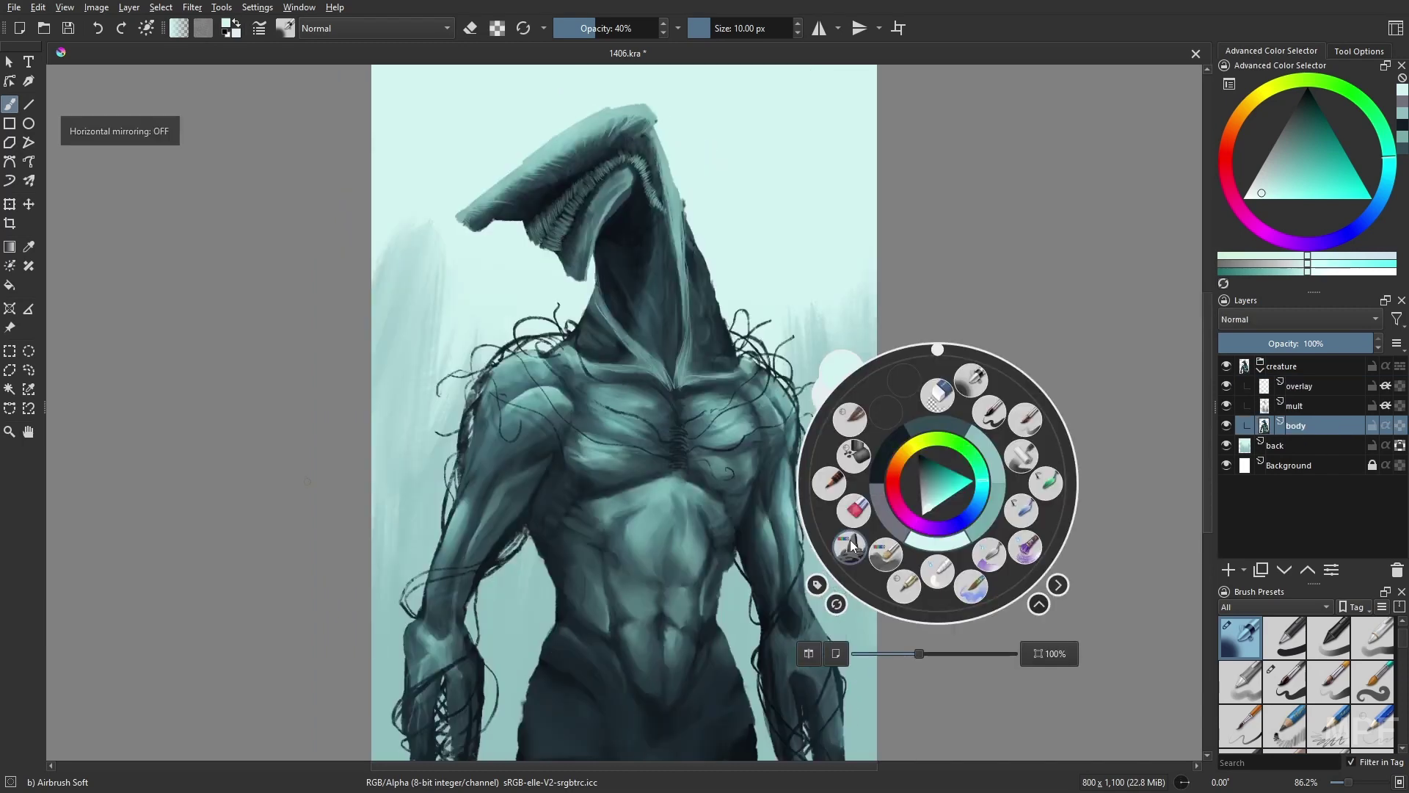
{"action": "left_click", "coordinate": [873, 433]}
{"action": "left_click_drag", "start_coordinate": [544, 146], "coordinate": [584, 117]}
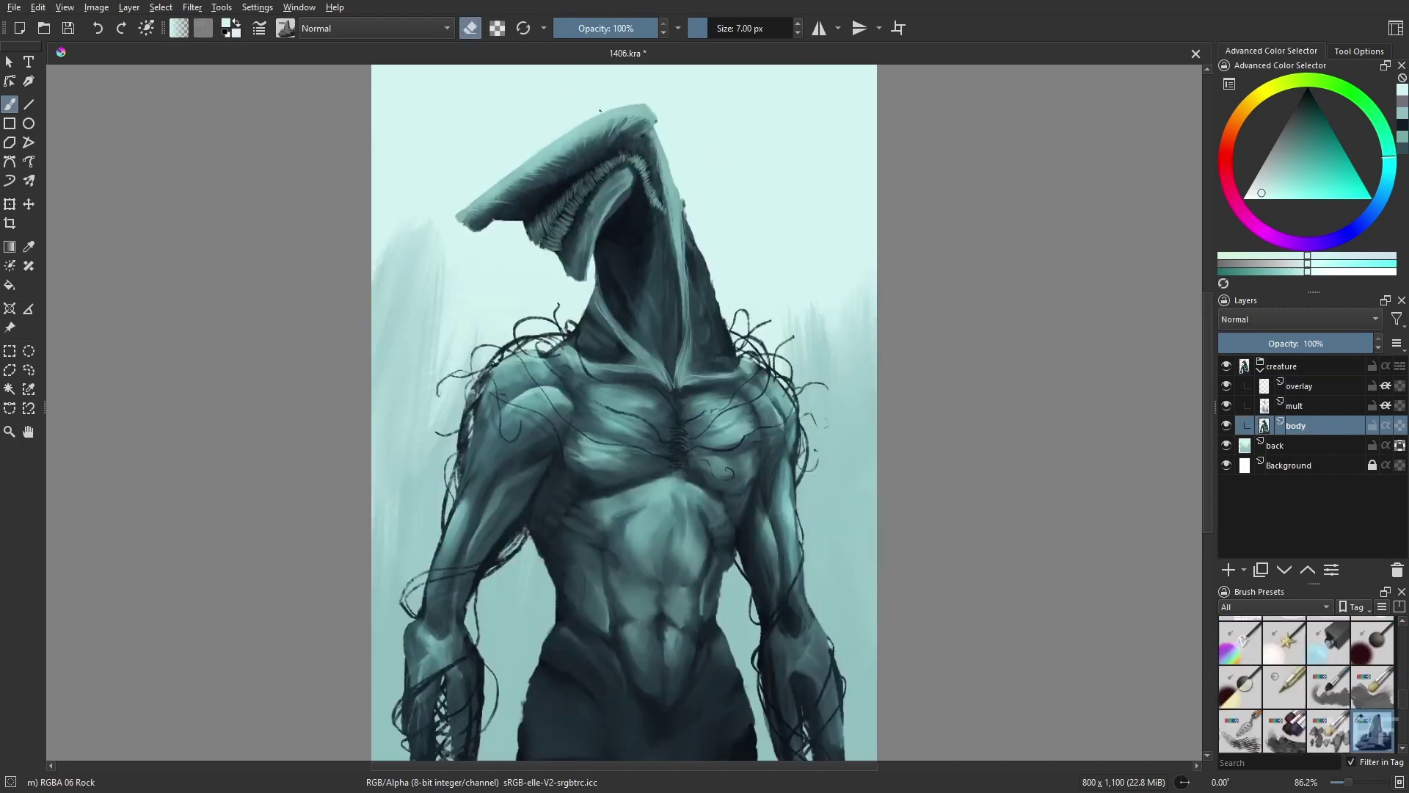